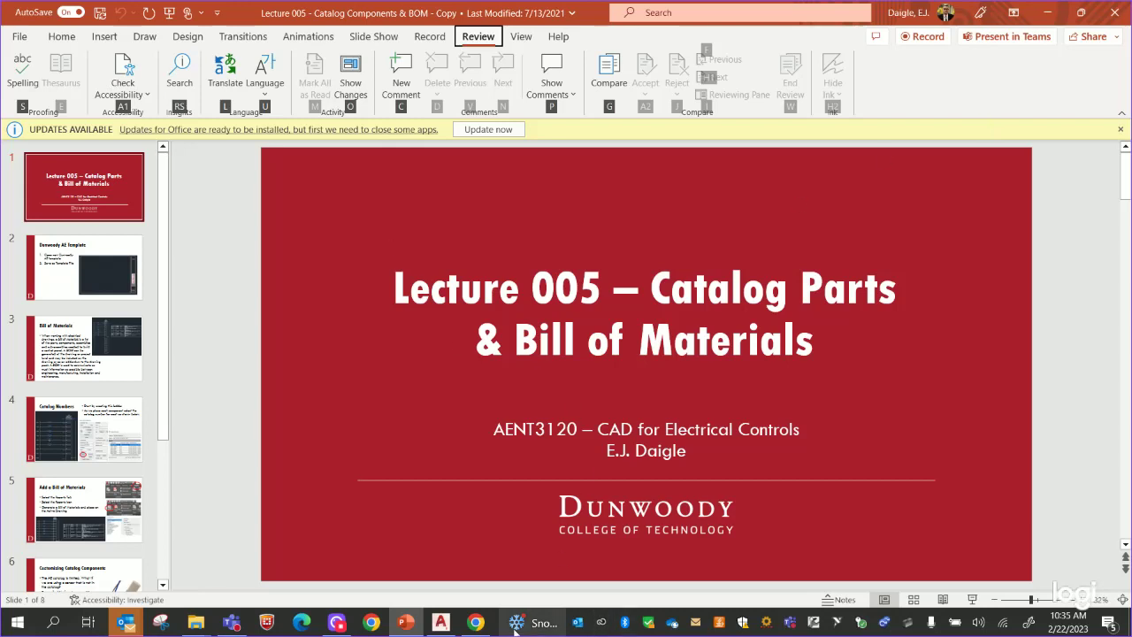
Switch to AutoCAD Electrical and close it without saving the changes to the open drawing.
{"action": "left_click", "coordinate": [450, 619]}
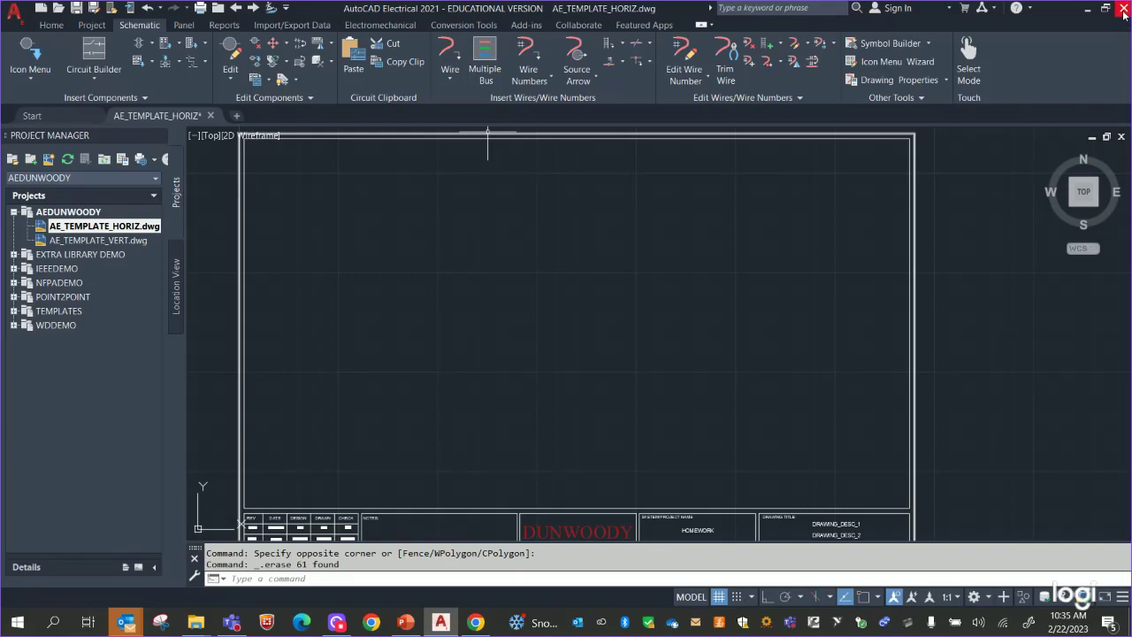
{"action": "left_click", "coordinate": [1121, 136]}
{"action": "left_click", "coordinate": [591, 343]}
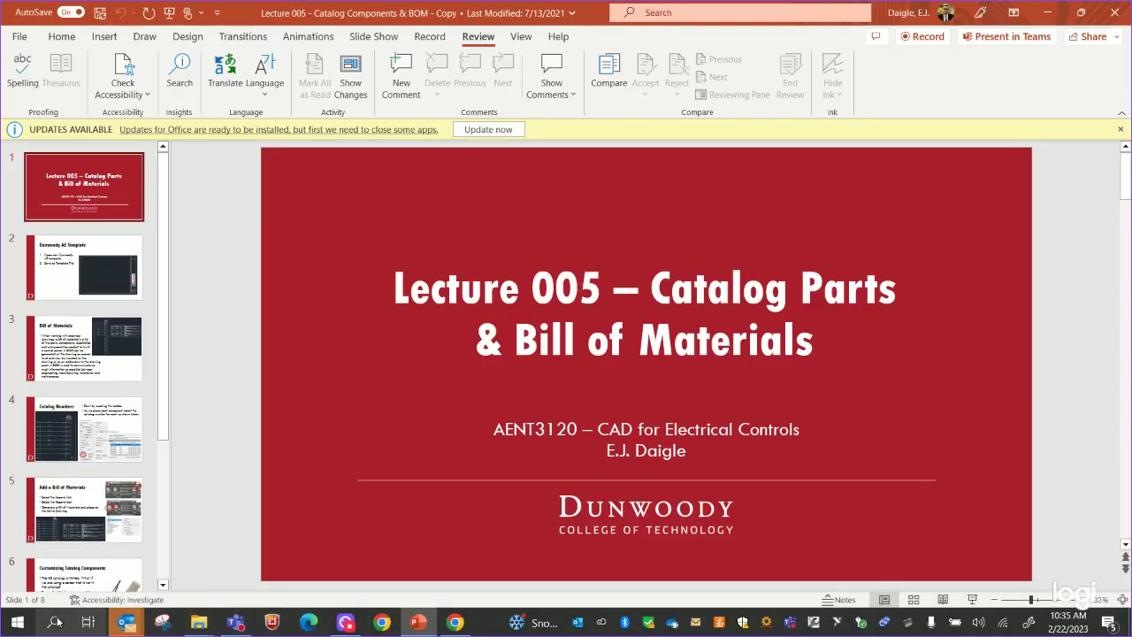
Launch AutoCAD Electrical 2021 - English again and dismiss the borrowed-license notice.
{"action": "left_click", "coordinate": [17, 621]}
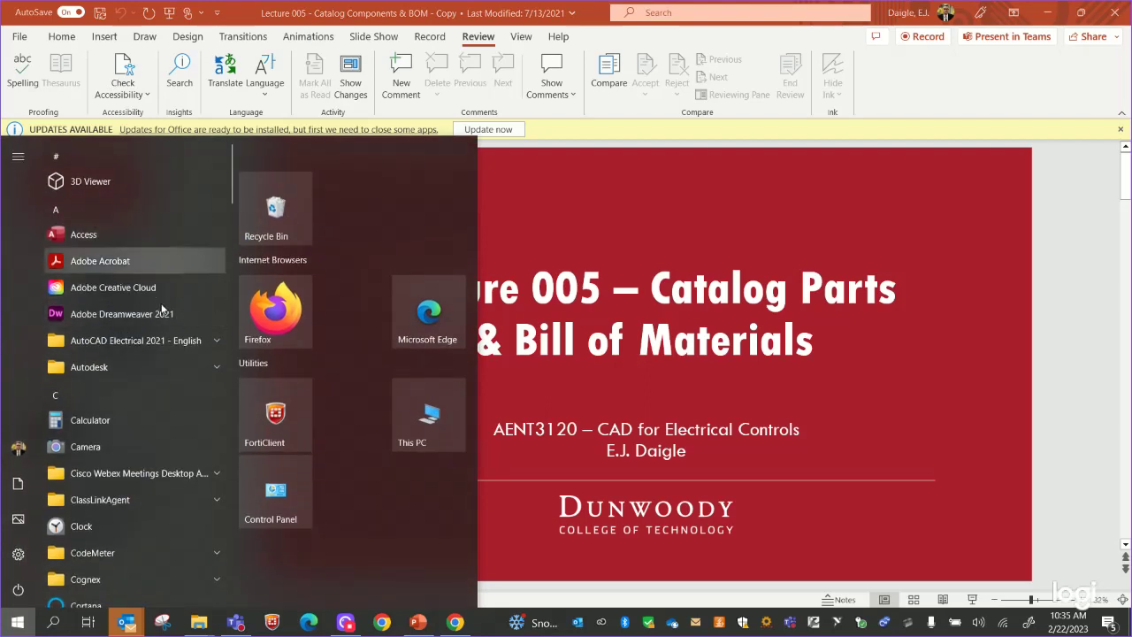
{"action": "left_click", "coordinate": [218, 346]}
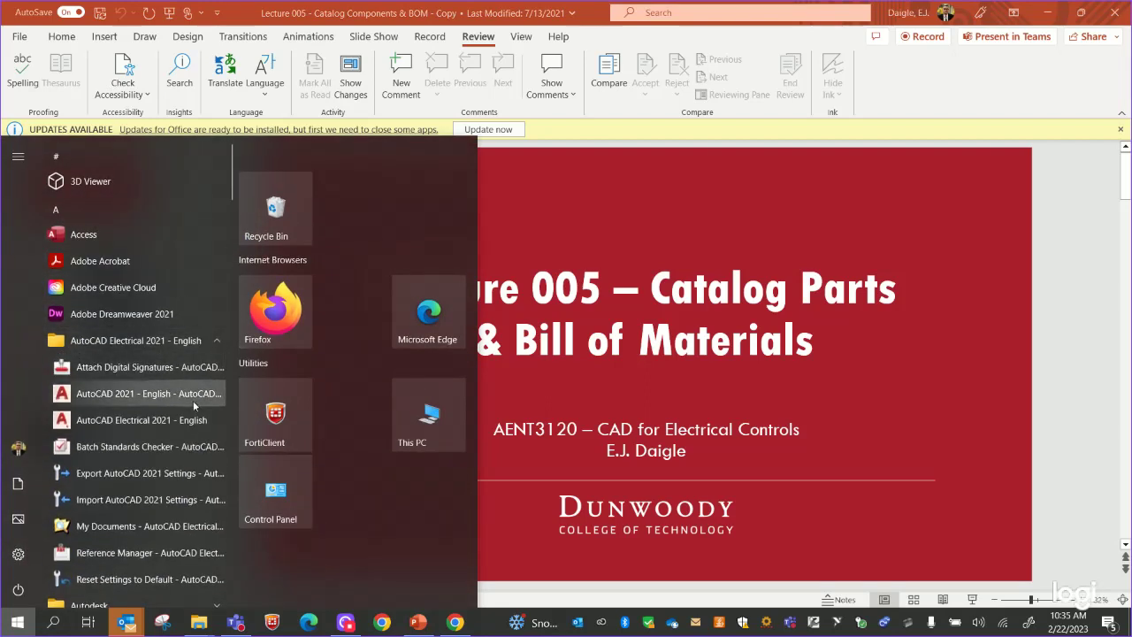
{"action": "left_click", "coordinate": [177, 420]}
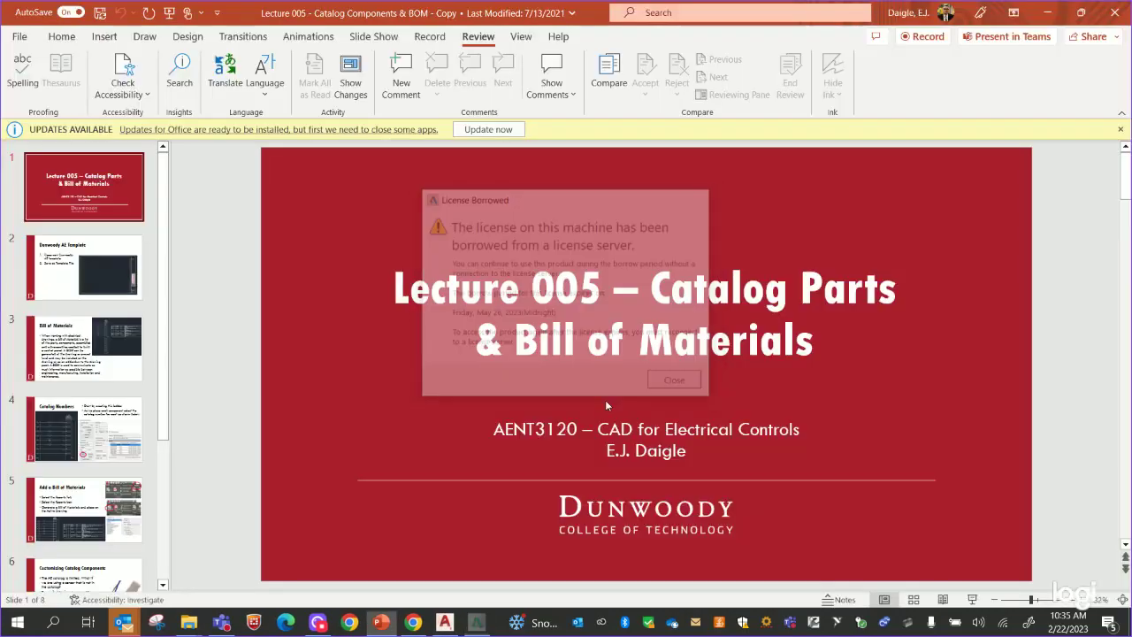
{"action": "left_click", "coordinate": [677, 382]}
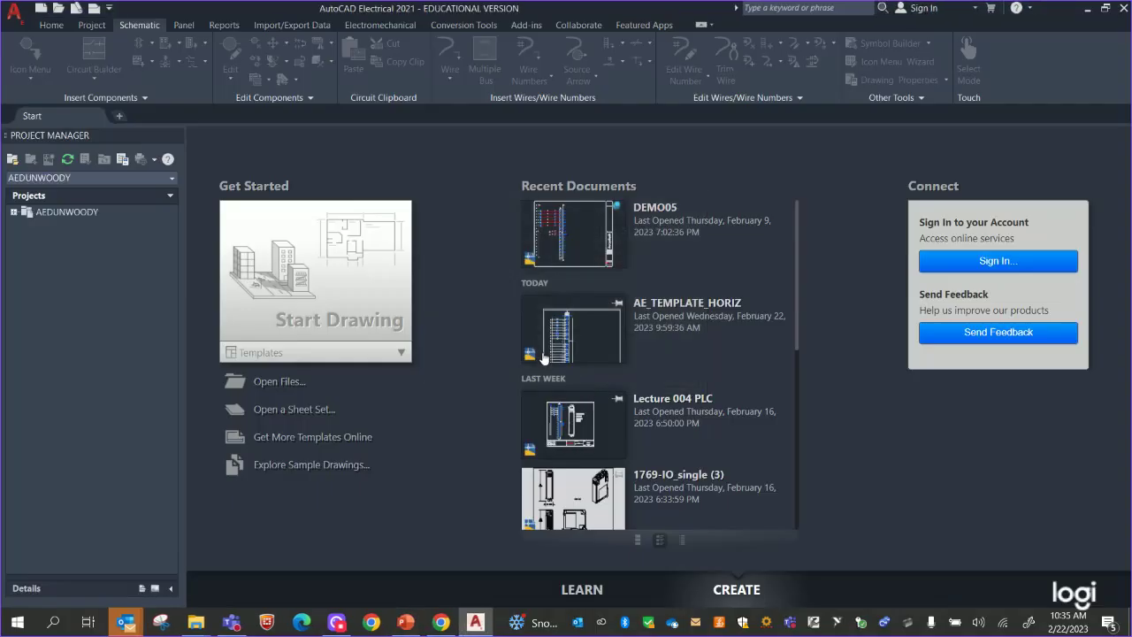
Open the AE_TEMPLATE_HORIZ.dwg drawing from the AEDUNWOODY project.
{"action": "left_click", "coordinate": [15, 213]}
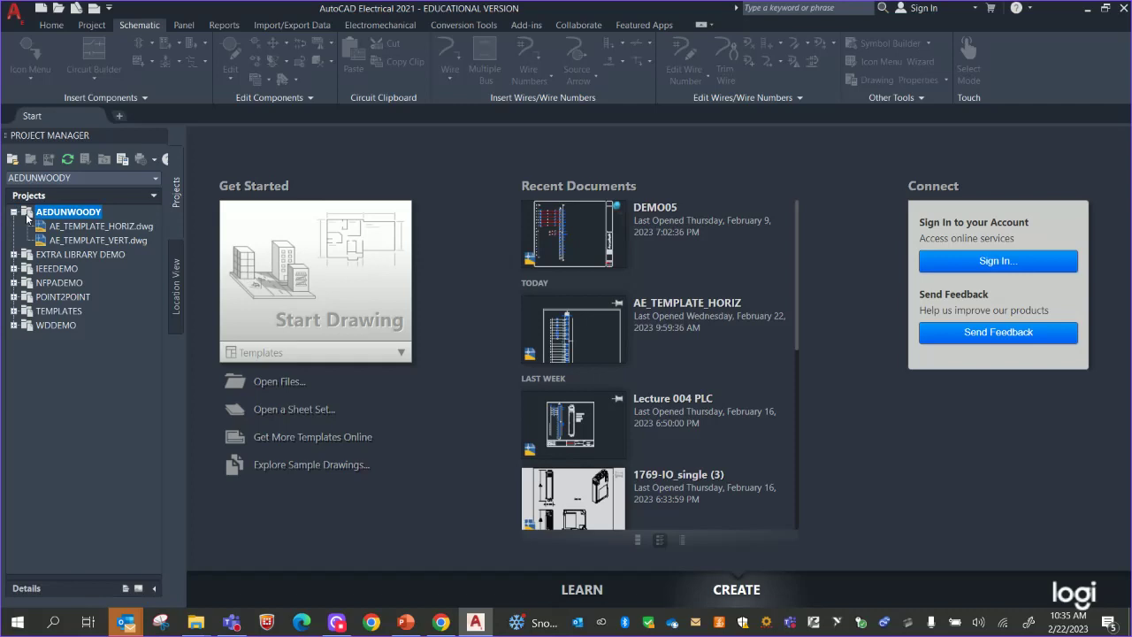
{"action": "left_click", "coordinate": [118, 227]}
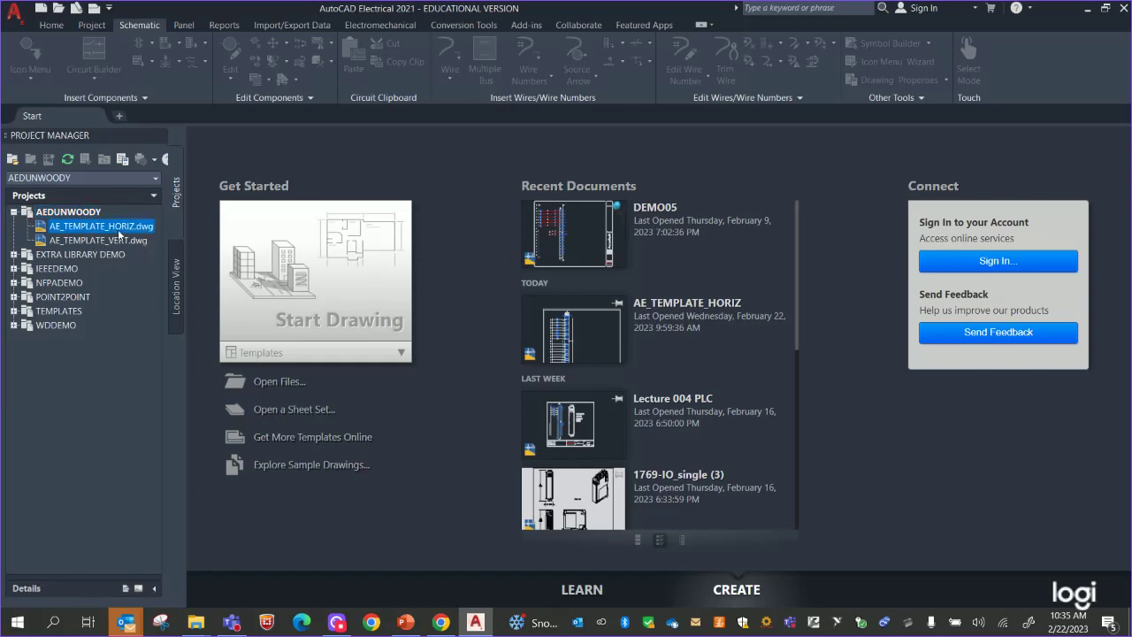
{"action": "double_click", "coordinate": [118, 231]}
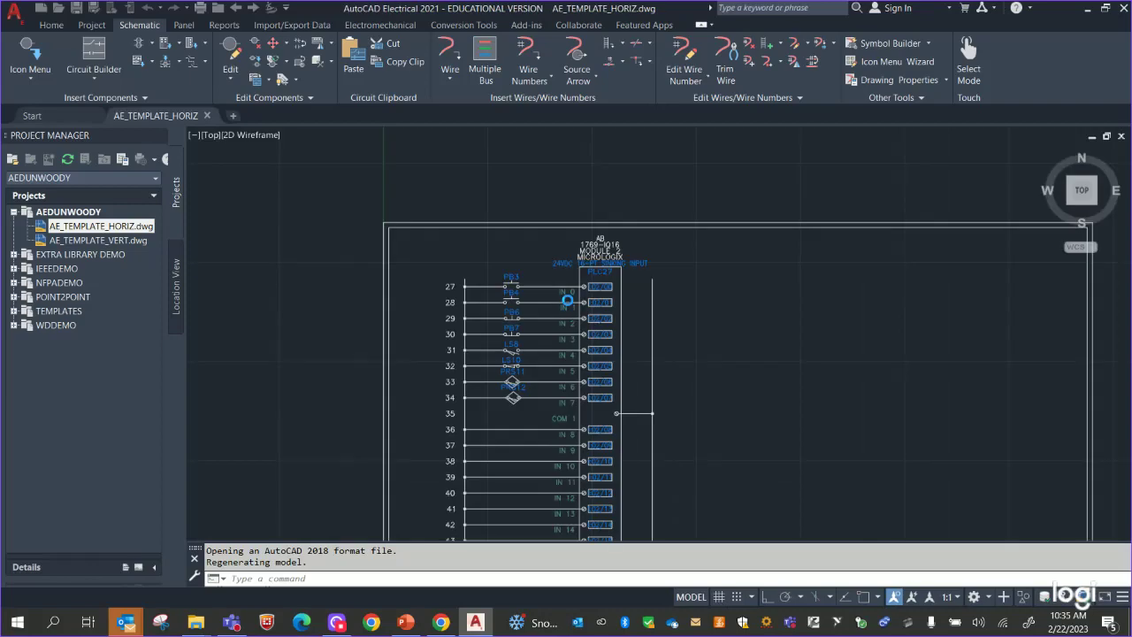
{"action": "scroll", "coordinate": [565, 301], "scroll_direction": "down", "scroll_amount": 2}
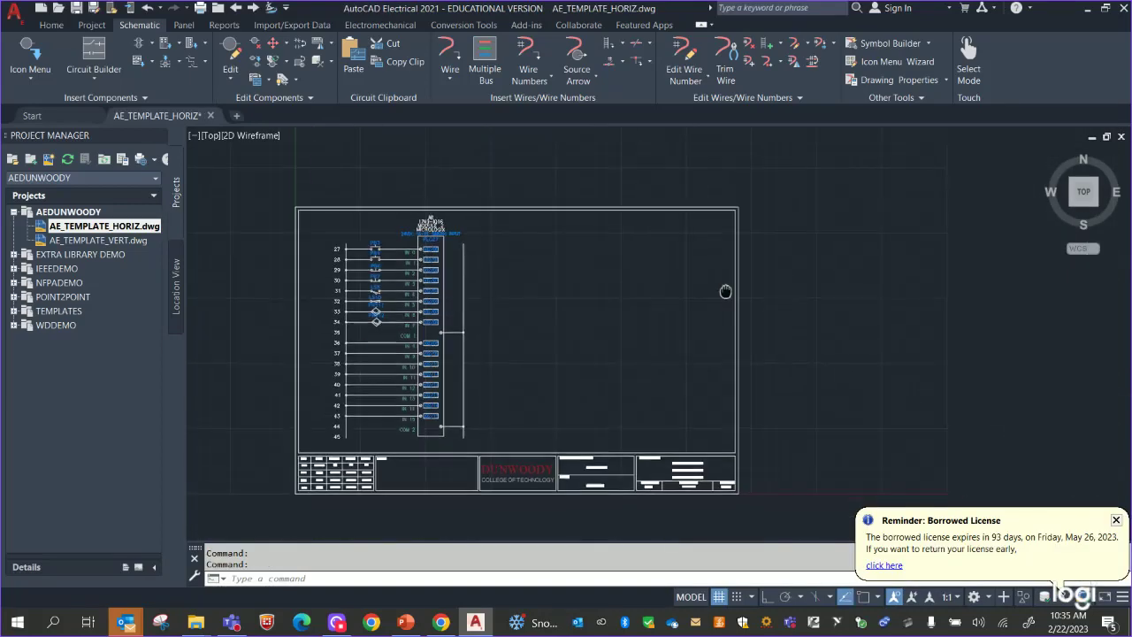
{"action": "scroll", "coordinate": [382, 305], "scroll_direction": "up", "scroll_amount": 2}
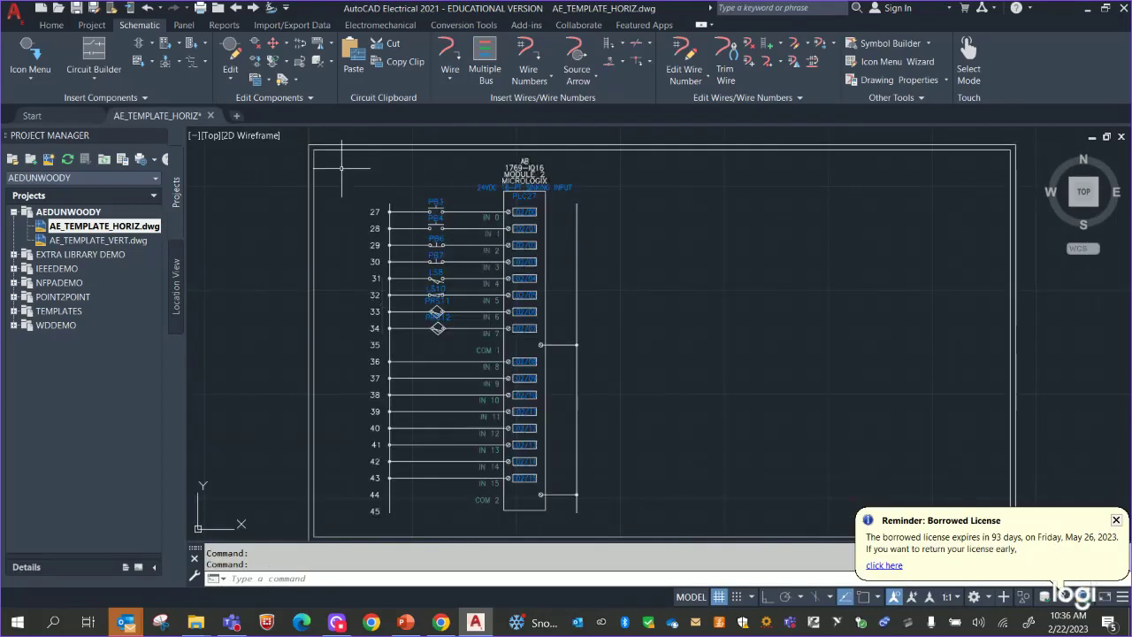
Erase the whole PLC input ladder with its module and components, keeping only the border and title block.
{"action": "left_click", "coordinate": [343, 157]}
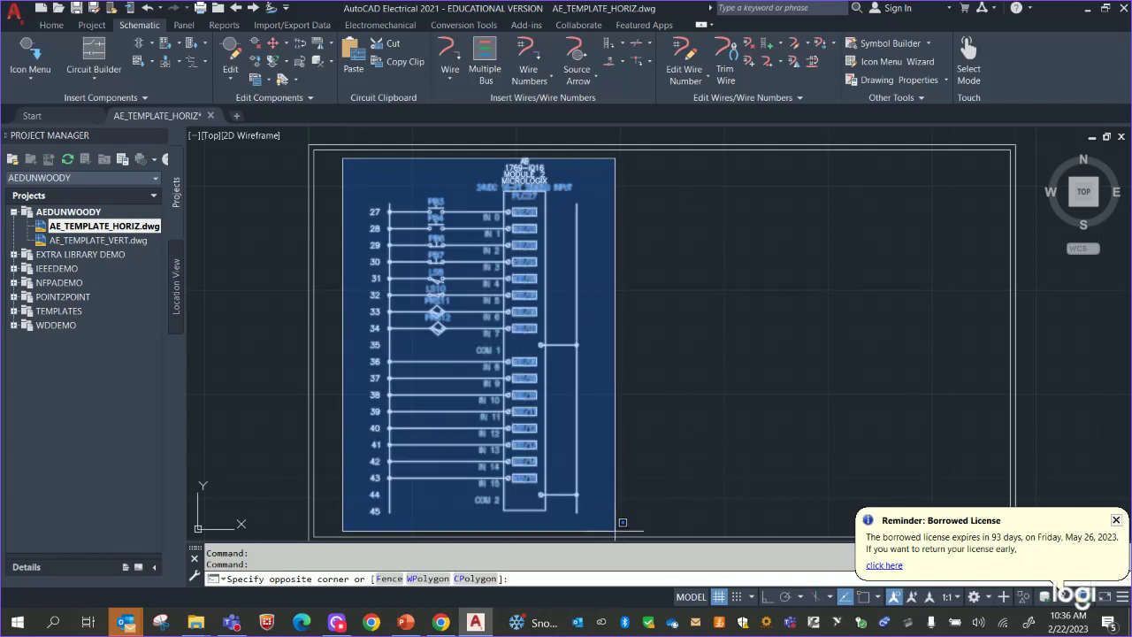
{"action": "left_click", "coordinate": [615, 530]}
{"action": "key", "text": "Delete"}
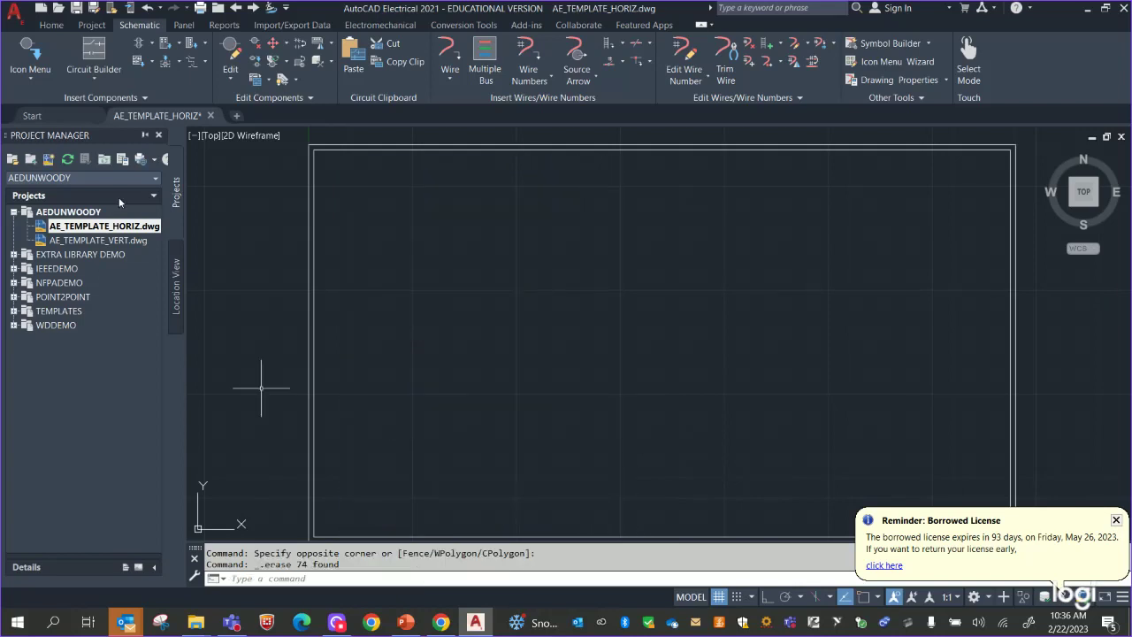
{"action": "scroll", "coordinate": [1043, 332], "scroll_direction": "down", "scroll_amount": 1}
{"action": "mouse_move", "coordinate": [1032, 334]}
{"action": "middle_mouse_down"}
{"action": "mouse_move", "coordinate": [807, 232]}
{"action": "mouse_move", "coordinate": [811, 315]}
{"action": "middle_mouse_up"}
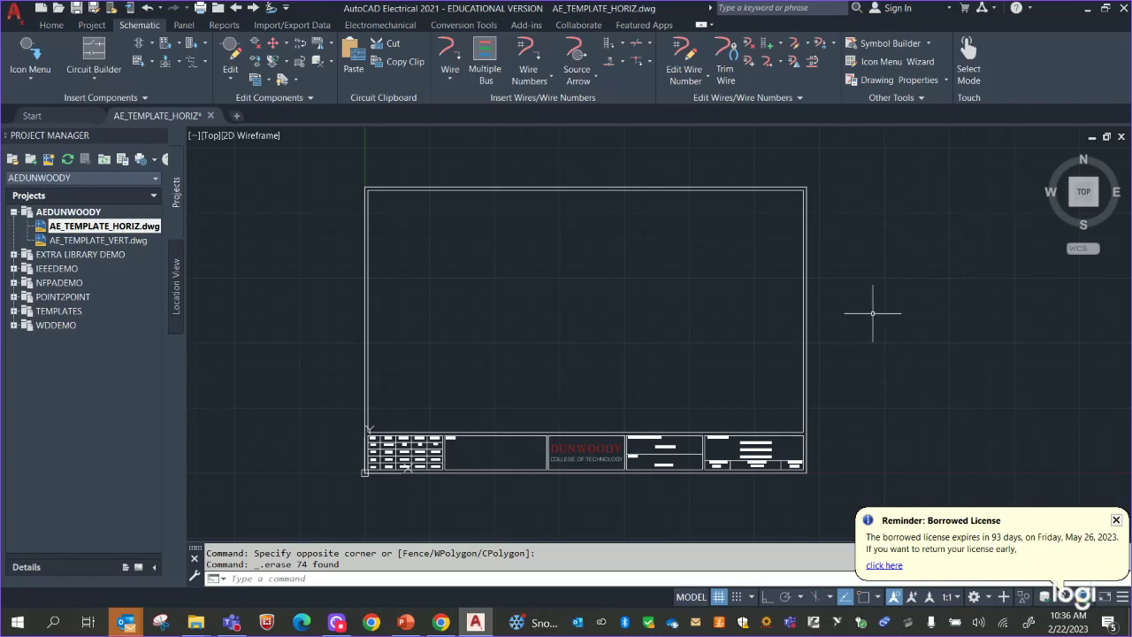
Open AE_TEMPLATE_VERT.dwg to view the vertical template and return to the AE_TEMPLATE_HORIZ.dwg drawing.
{"action": "double_click", "coordinate": [142, 239]}
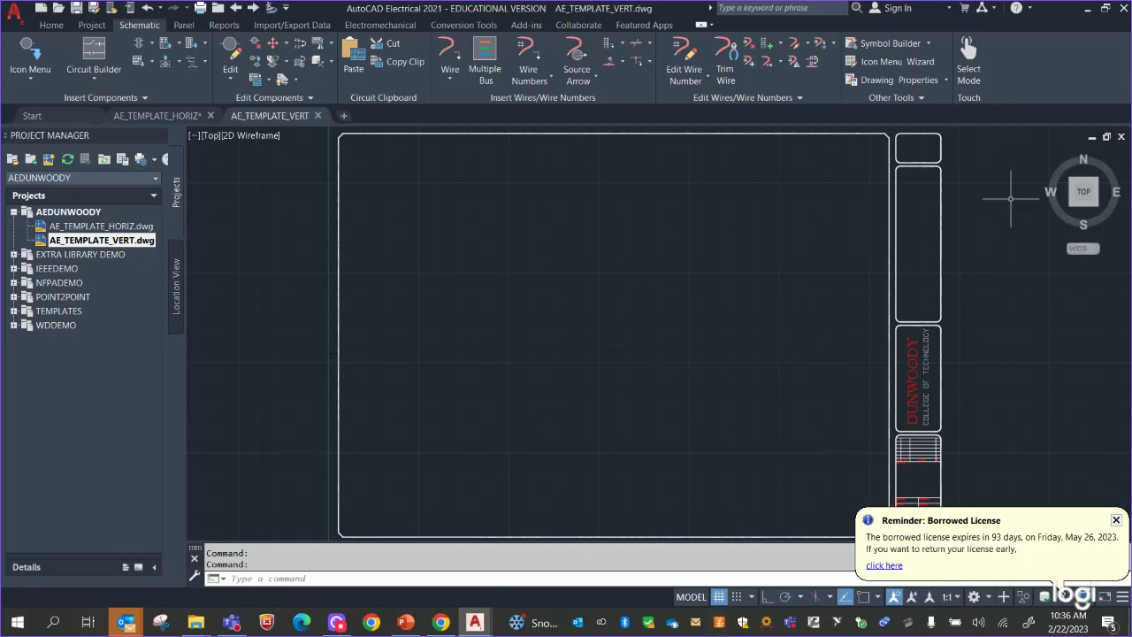
{"action": "double_click", "coordinate": [111, 228]}
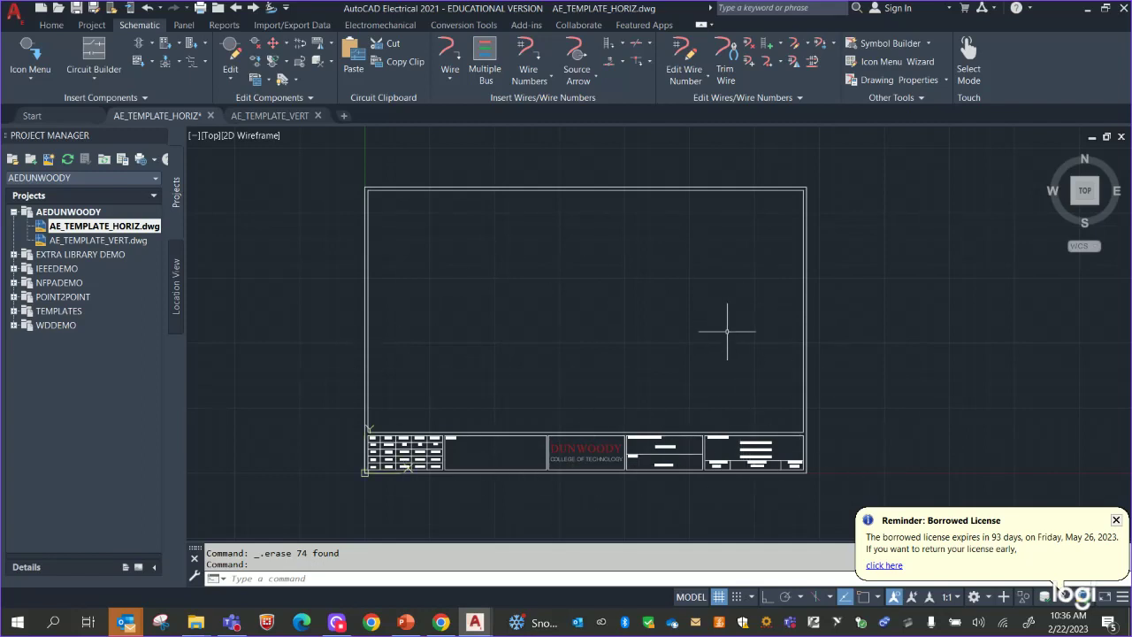
{"action": "scroll", "coordinate": [677, 336], "scroll_direction": "up", "scroll_amount": 5}
{"action": "mouse_move", "coordinate": [677, 336]}
{"action": "middle_mouse_down"}
{"action": "mouse_move", "coordinate": [792, 345]}
{"action": "mouse_move", "coordinate": [770, 374]}
{"action": "middle_mouse_up"}
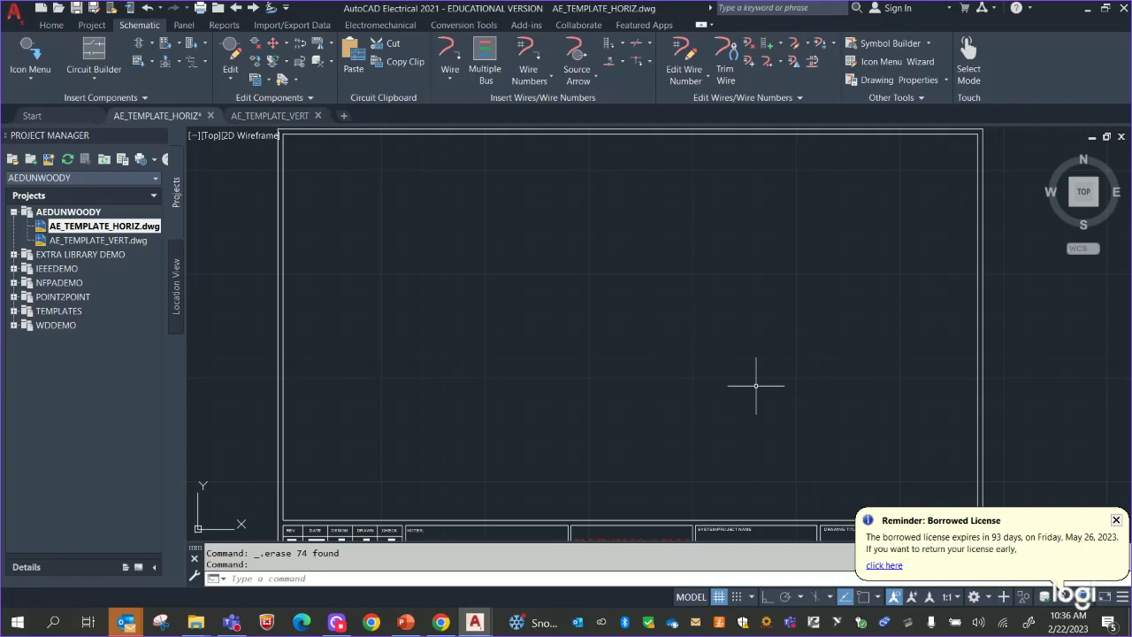
Insert a single-phase 20-rung ladder, 4.5 wide with 0.4 spacing, near the upper left of the drawing border with snap off.
{"action": "left_click", "coordinate": [623, 47]}
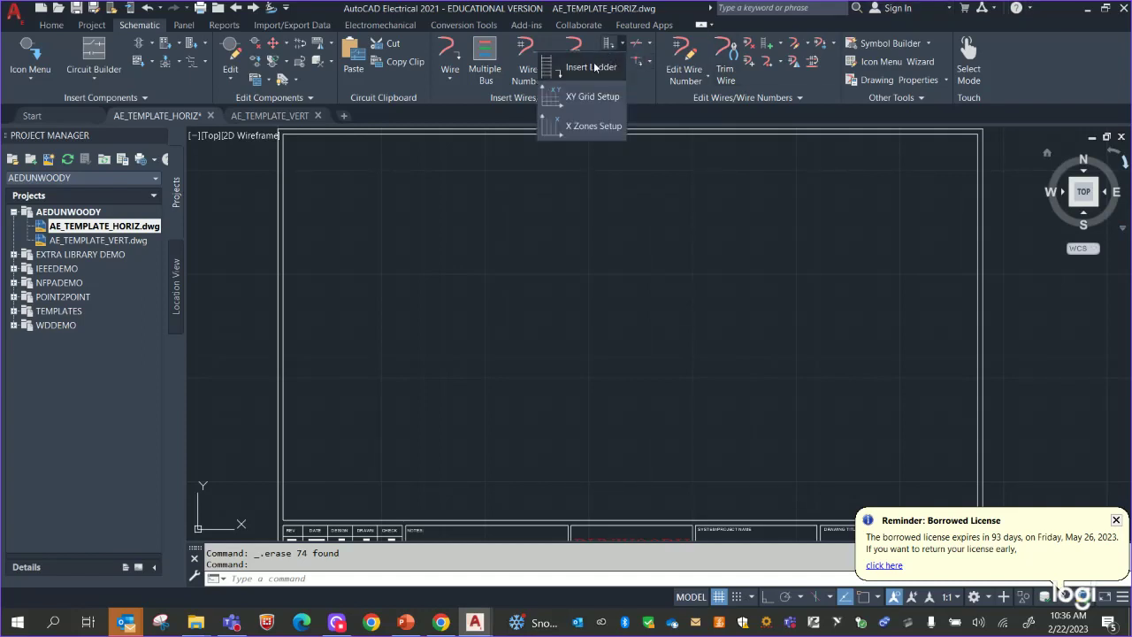
{"action": "left_click", "coordinate": [590, 69]}
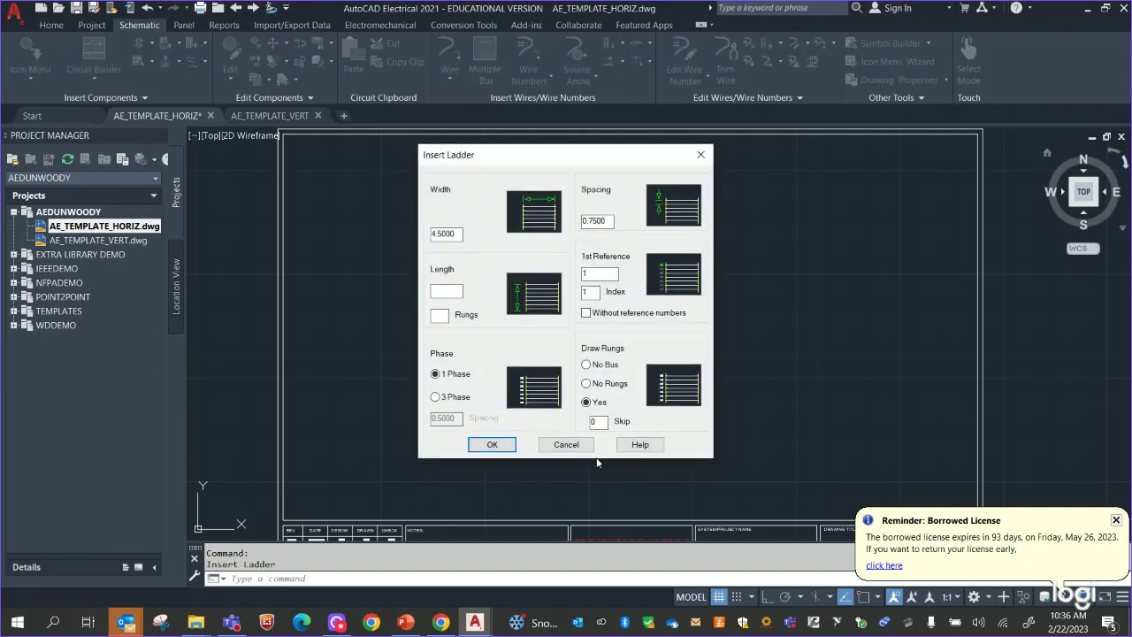
{"action": "left_click_drag", "start_coordinate": [614, 221], "coordinate": [542, 217]}
{"action": "type", "text": "4"}
{"action": "left_click", "coordinate": [491, 444]}
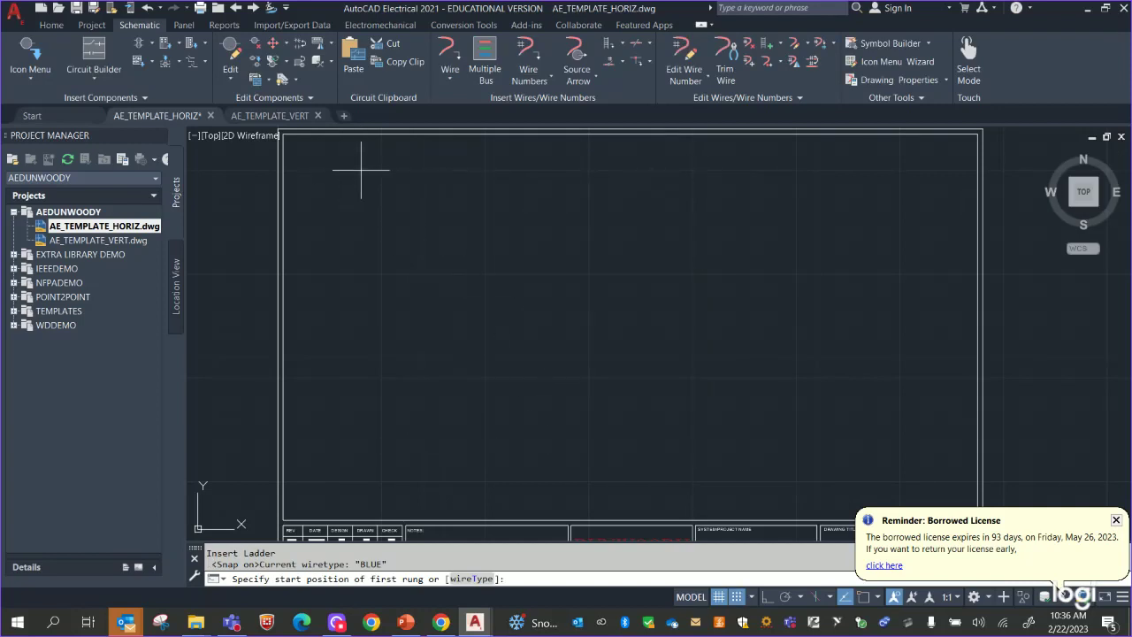
{"action": "key", "text": "F9"}
{"action": "left_click", "coordinate": [361, 170]}
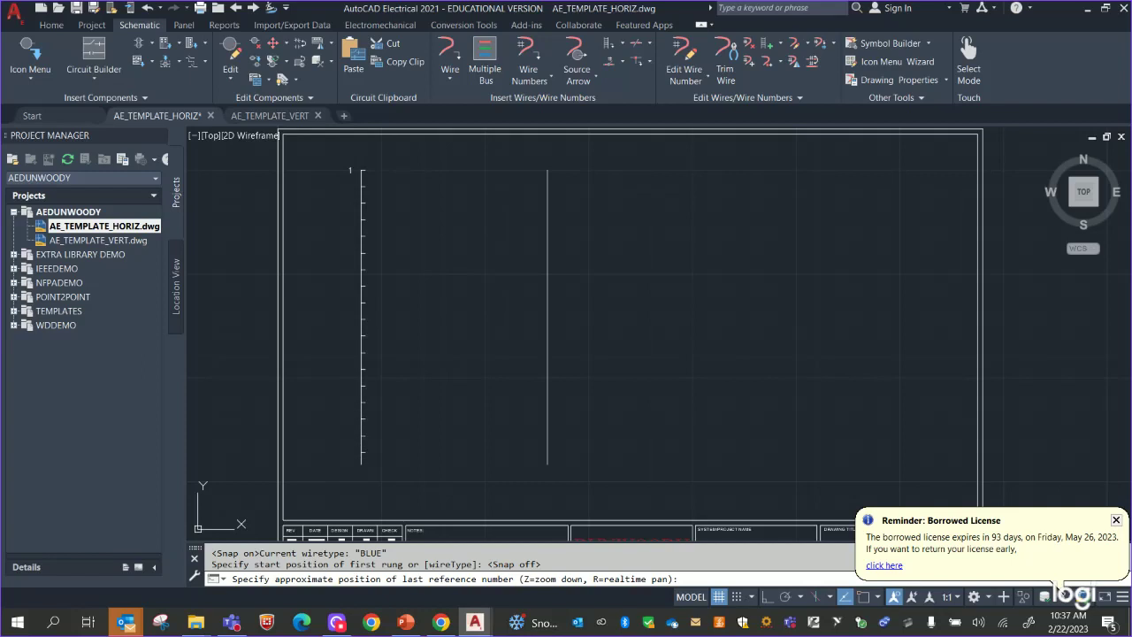
{"action": "left_click", "coordinate": [409, 488]}
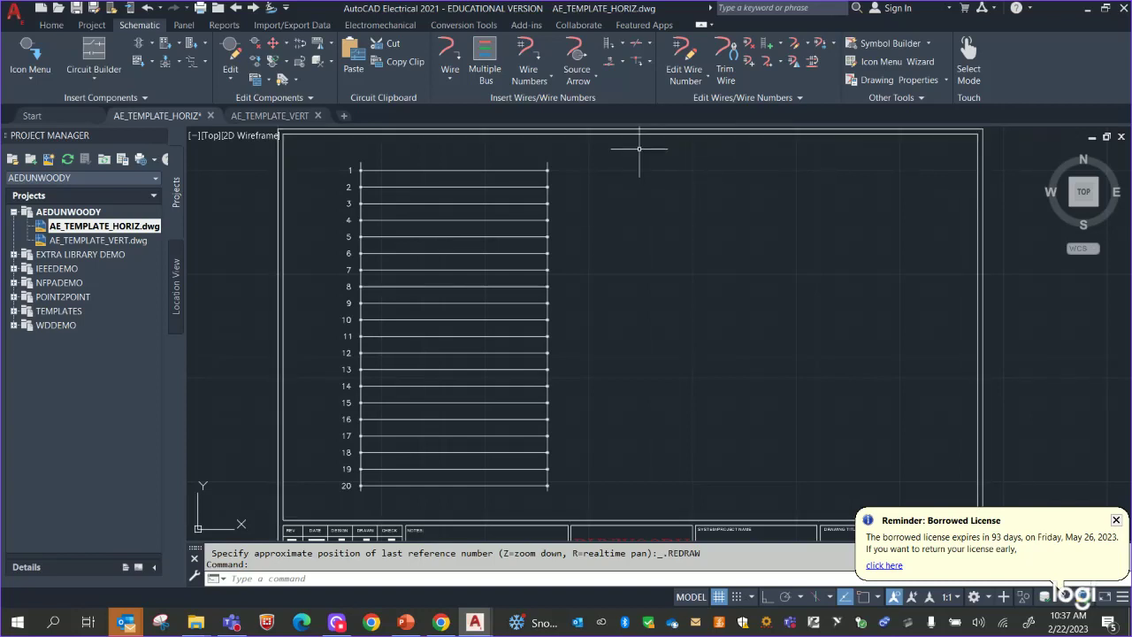
Insert an Arrow Tail - Up wire arrow on the upper end of the ladder's left rail, described as +24 VDC.
{"action": "key", "text": "r"}
{"action": "mouse_move", "coordinate": [637, 250]}
{"action": "left_mouse_down"}
{"action": "mouse_move", "coordinate": [666, 281]}
{"action": "mouse_move", "coordinate": [660, 271]}
{"action": "left_mouse_up"}
{"action": "key", "text": "Return"}
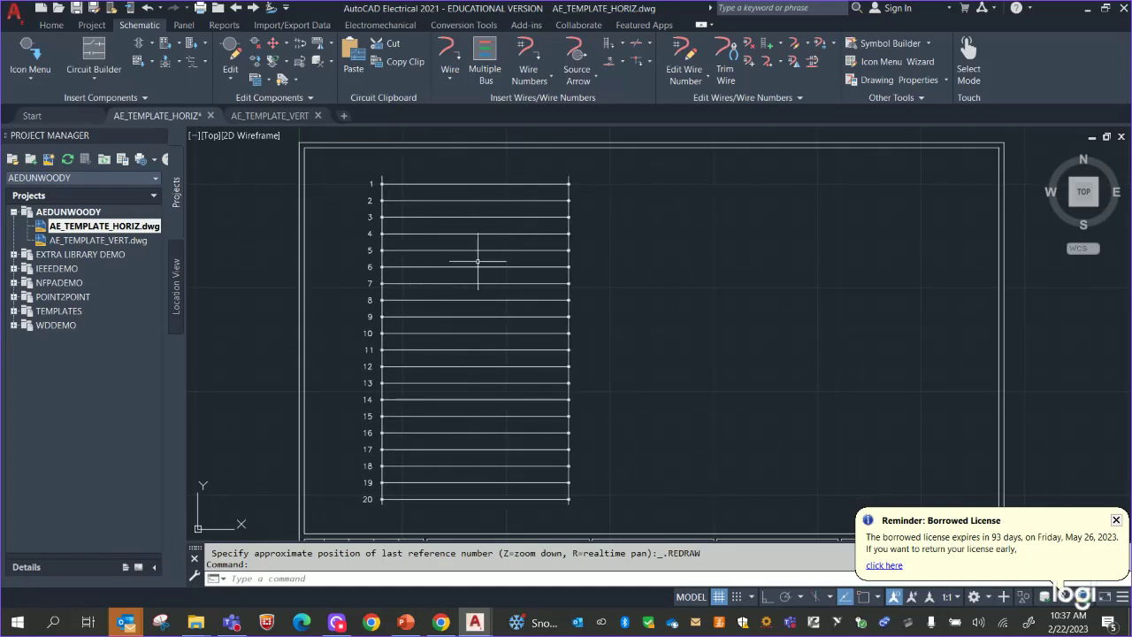
{"action": "left_click", "coordinate": [23, 57]}
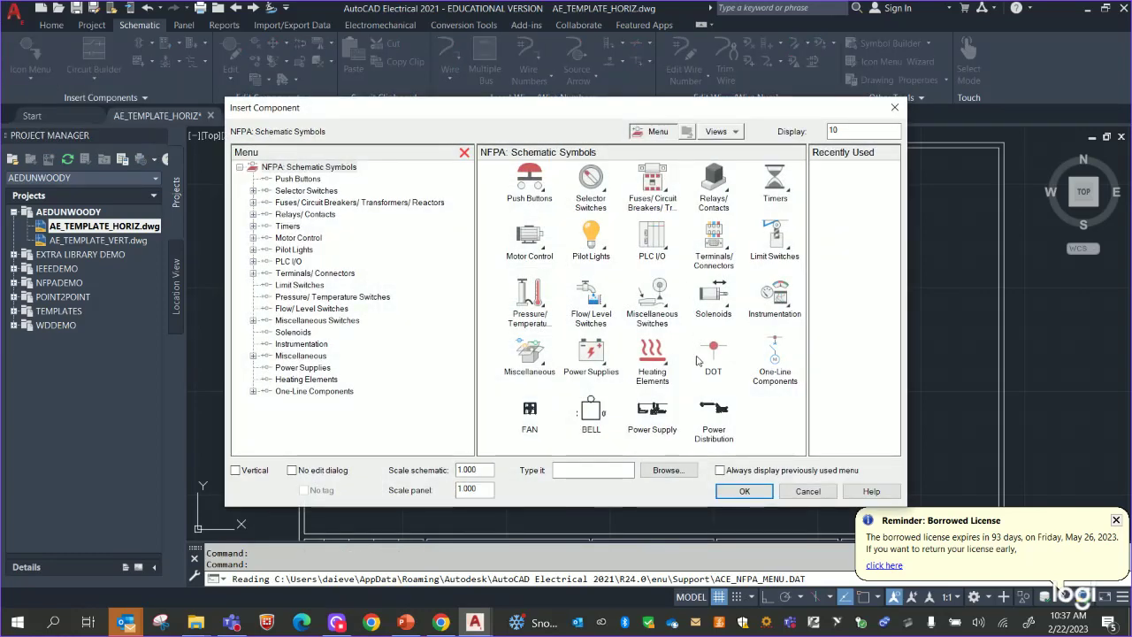
{"action": "left_click", "coordinate": [311, 357]}
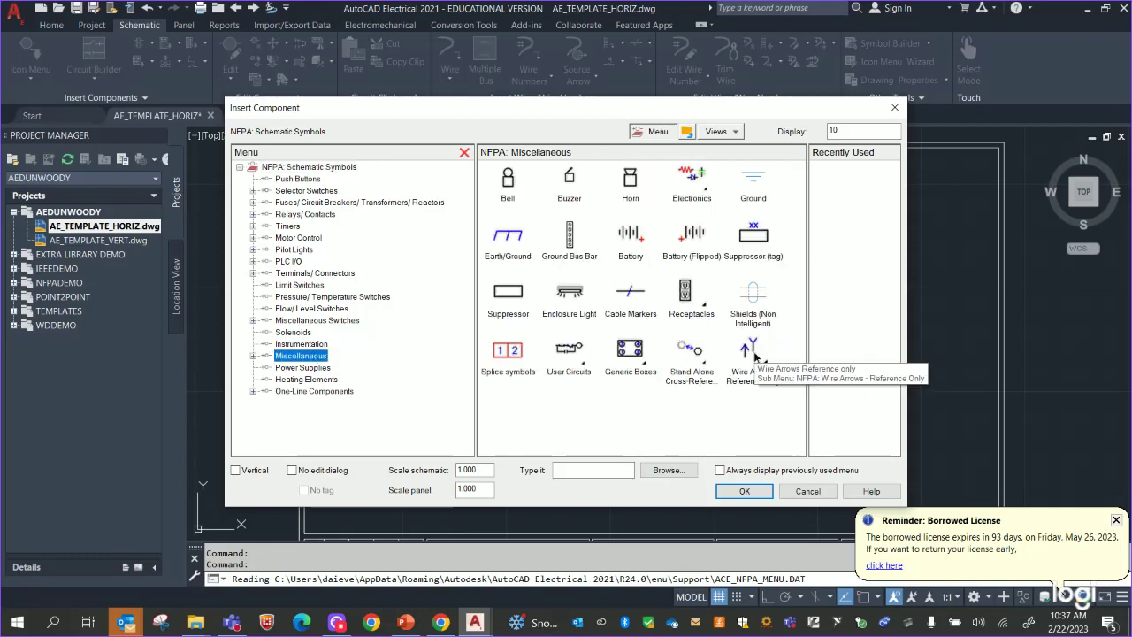
{"action": "left_click", "coordinate": [755, 359]}
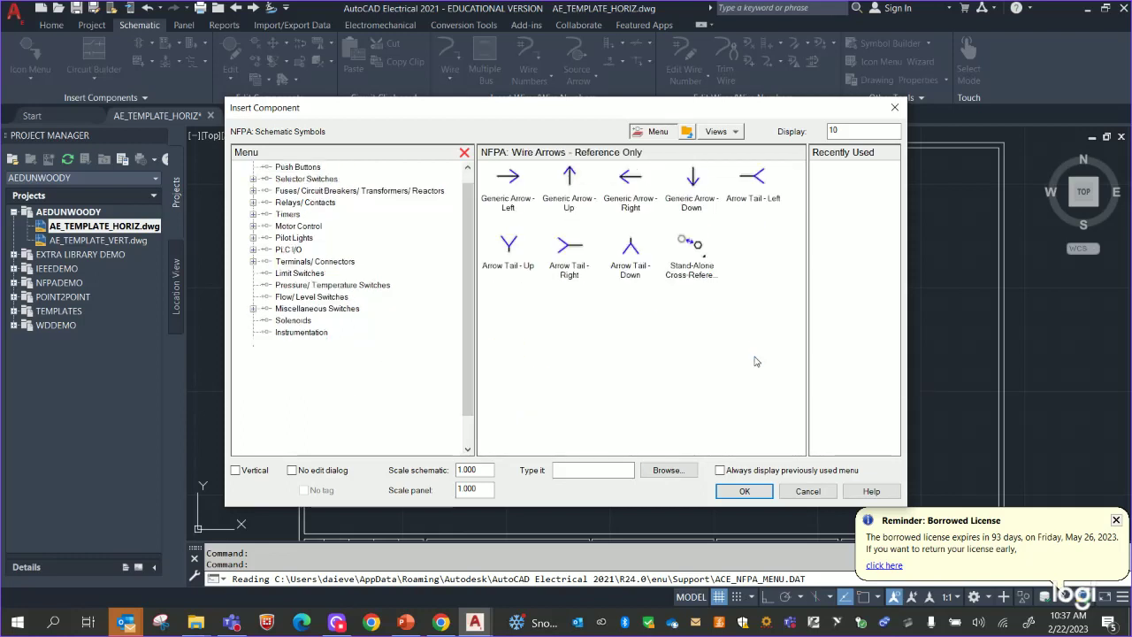
{"action": "left_click", "coordinate": [506, 247]}
{"action": "scroll", "coordinate": [382, 182], "scroll_direction": "up", "scroll_amount": 5}
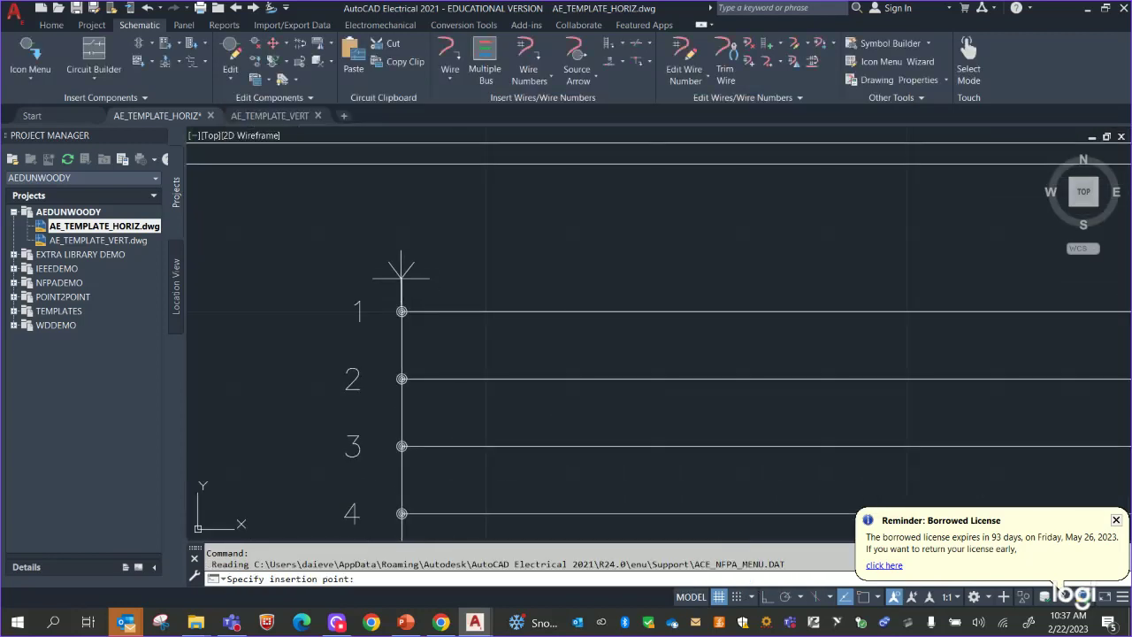
{"action": "left_click", "coordinate": [401, 279]}
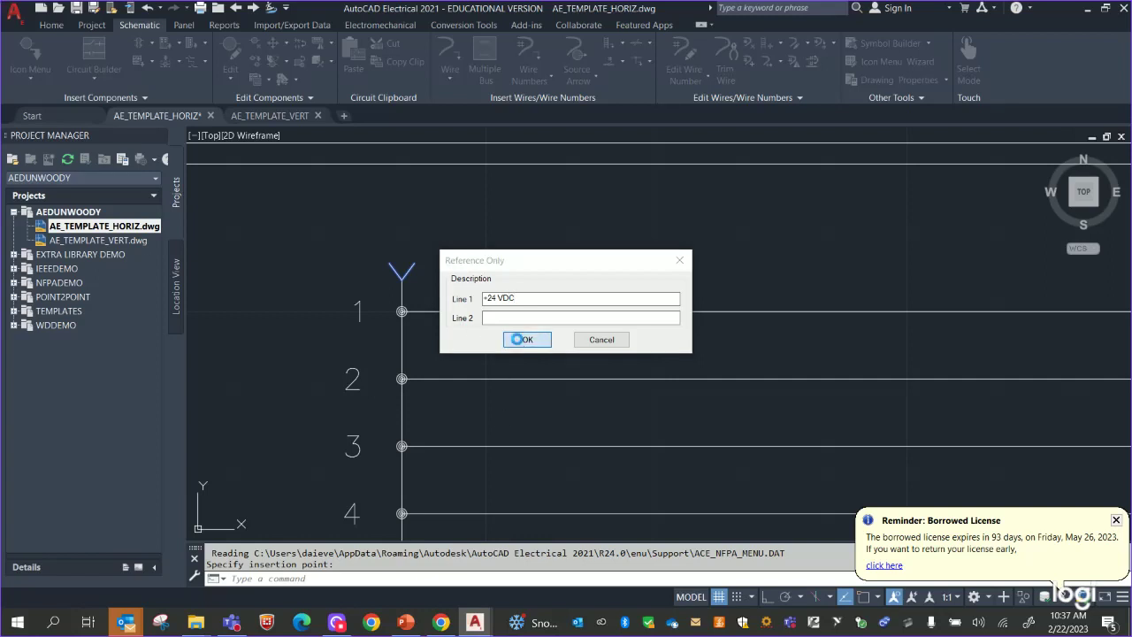
{"action": "left_click", "coordinate": [527, 339]}
Insert another Arrow Tail - Up on the upper end of the ladder's right rail with the description 0V CMN.
{"action": "middle_click_drag", "start_coordinate": [679, 337], "coordinate": [397, 286]}
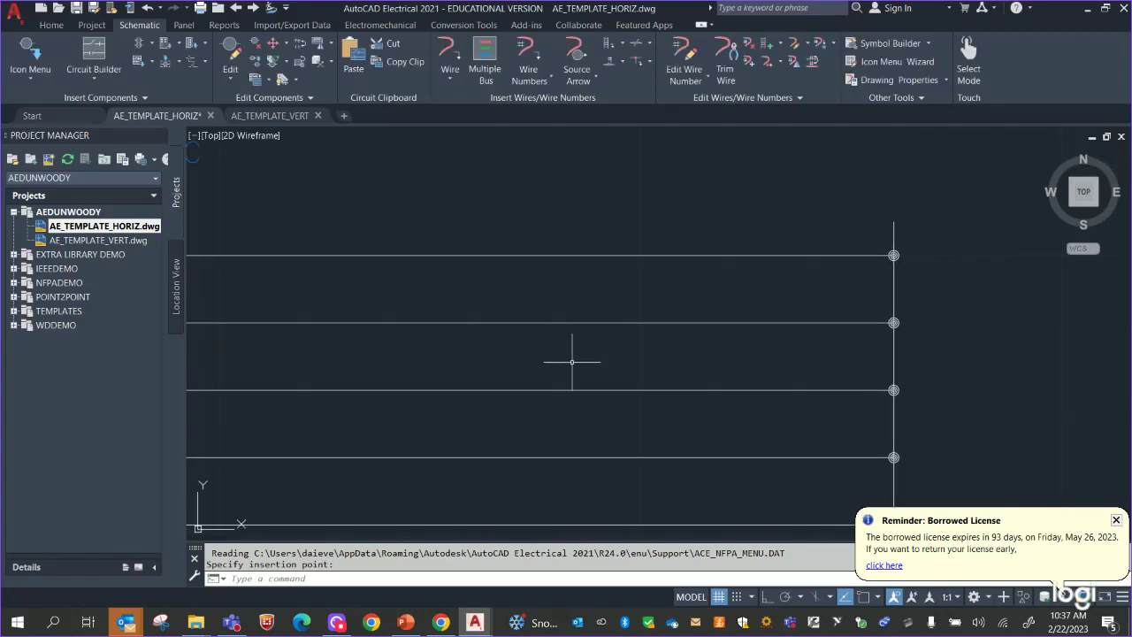
{"action": "scroll", "coordinate": [566, 358], "scroll_direction": "down", "scroll_amount": 3}
{"action": "left_click", "coordinate": [33, 59]}
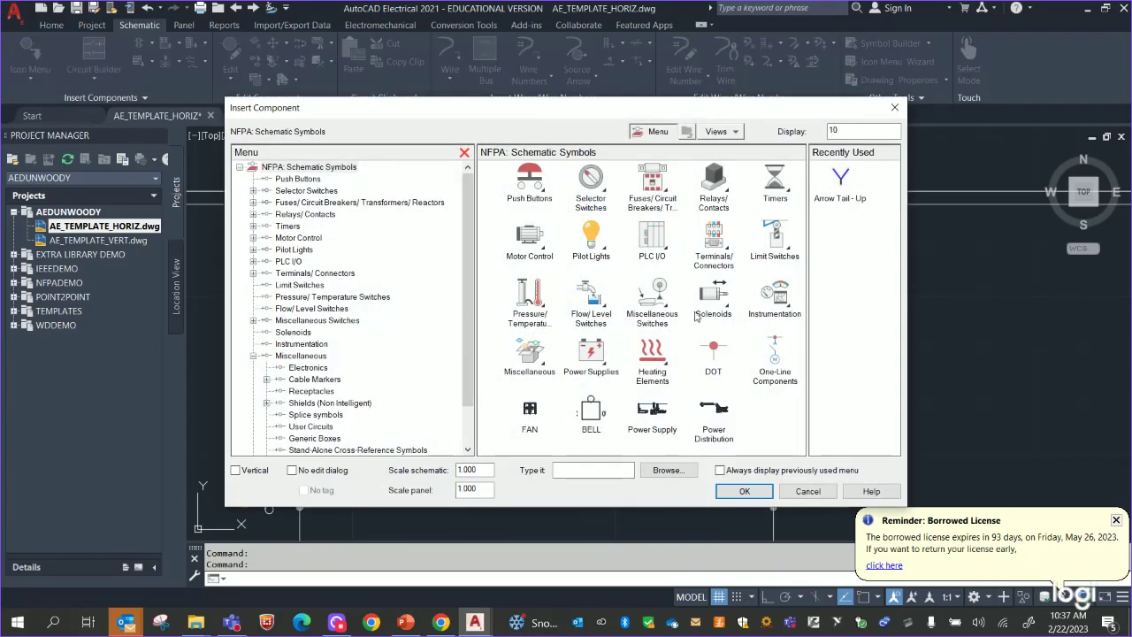
{"action": "left_click", "coordinate": [840, 178]}
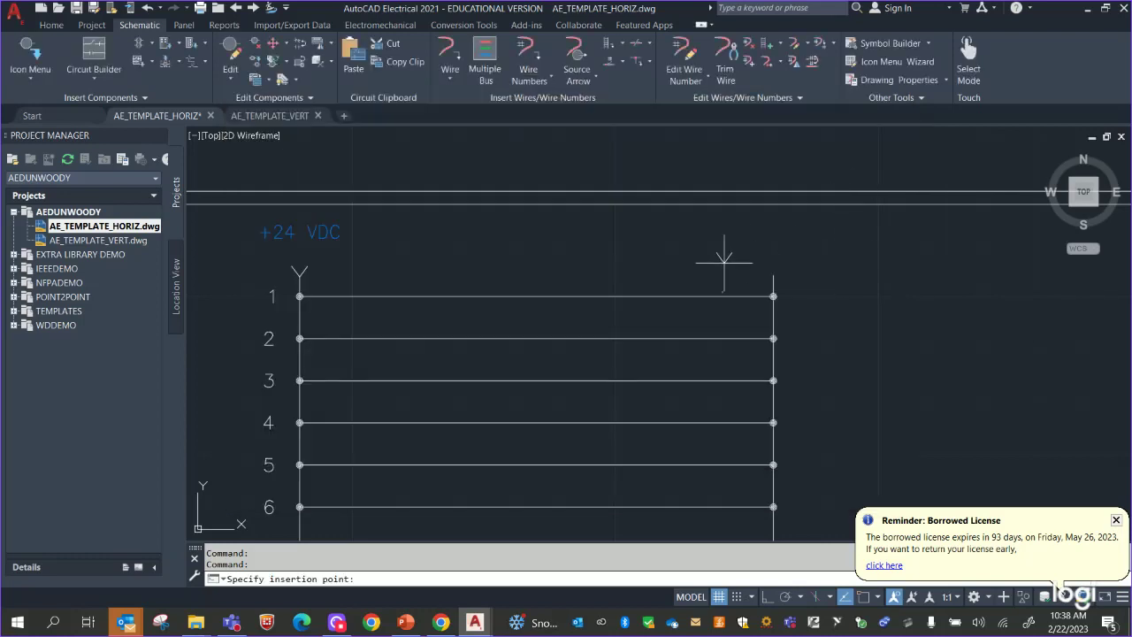
{"action": "left_click", "coordinate": [773, 275]}
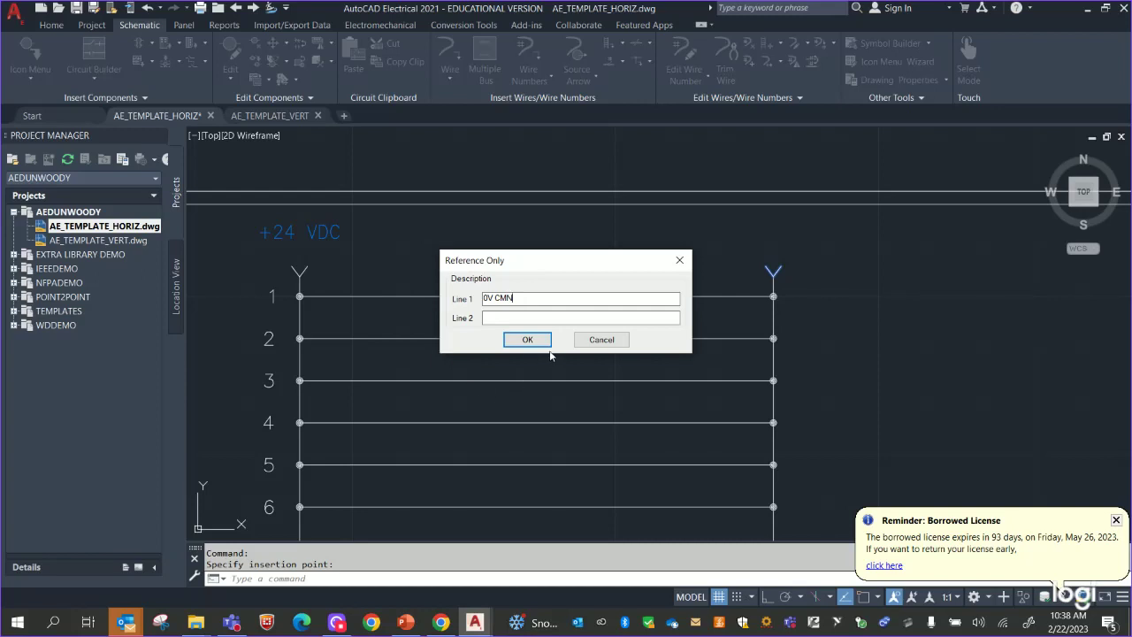
{"action": "left_click", "coordinate": [528, 340]}
Choose the Allen-Bradley 1769-IQ16 discrete input module, drawn vertically in graphics style 1 at scale 1.0000, for insertion.
{"action": "scroll", "coordinate": [903, 327], "scroll_direction": "down", "scroll_amount": 5}
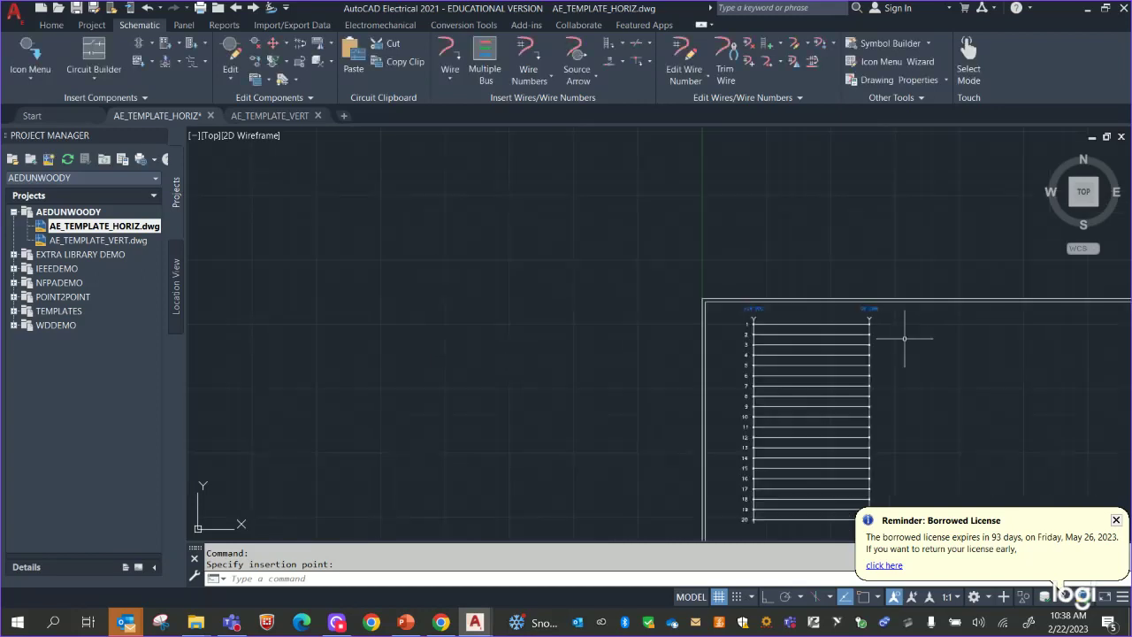
{"action": "mouse_move", "coordinate": [904, 338]}
{"action": "middle_mouse_down"}
{"action": "mouse_move", "coordinate": [757, 182]}
{"action": "mouse_move", "coordinate": [790, 298]}
{"action": "middle_mouse_up"}
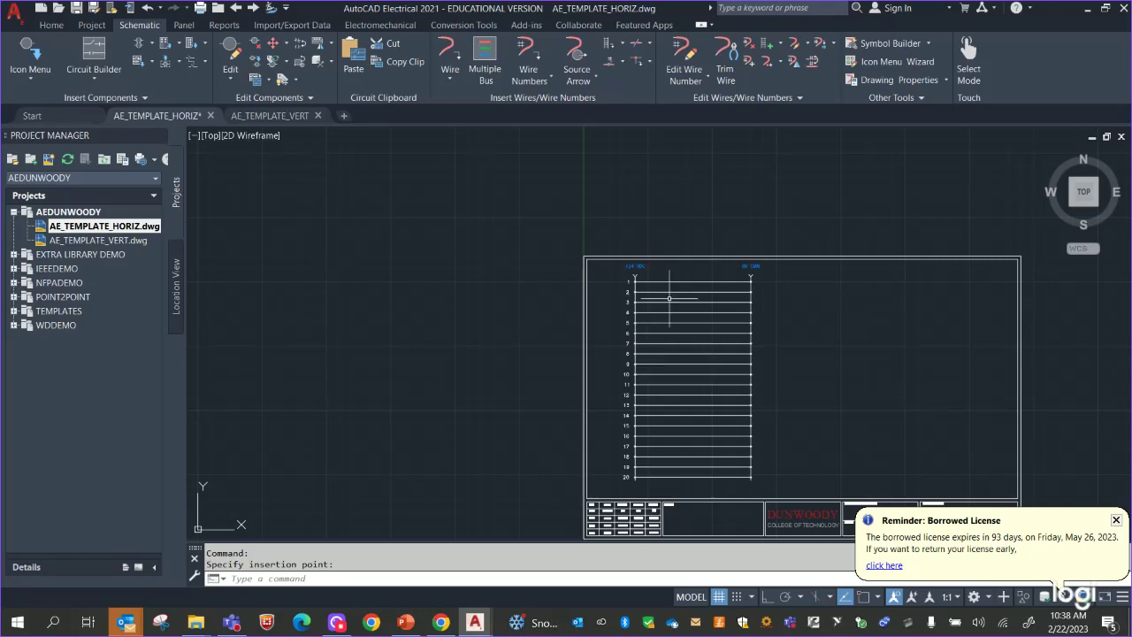
{"action": "left_click", "coordinate": [166, 47]}
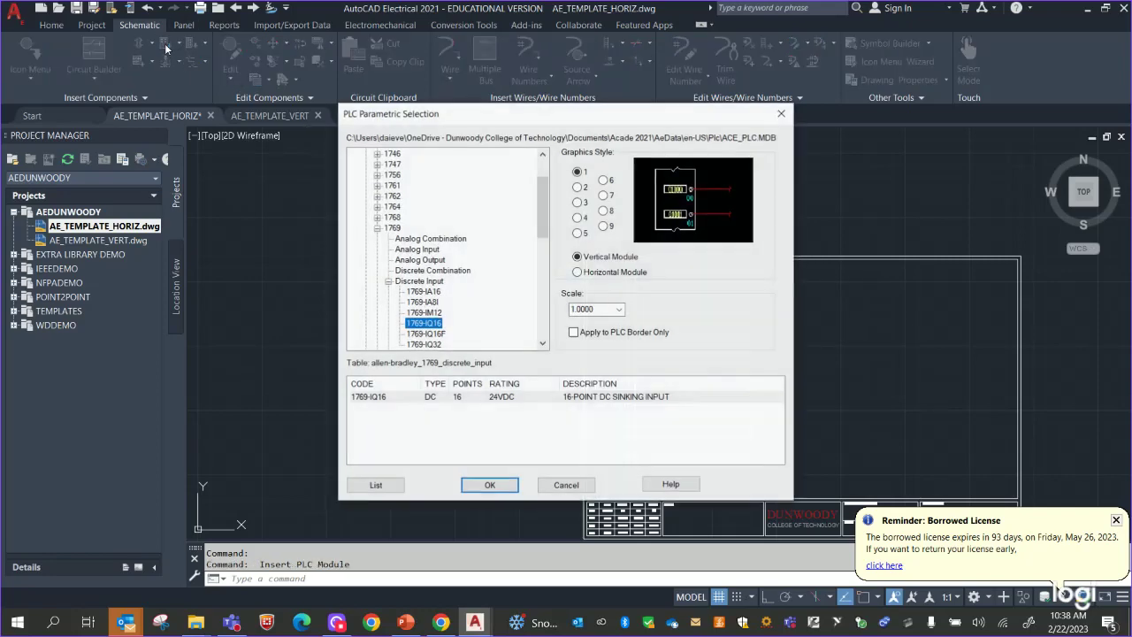
{"action": "left_click", "coordinate": [791, 108]}
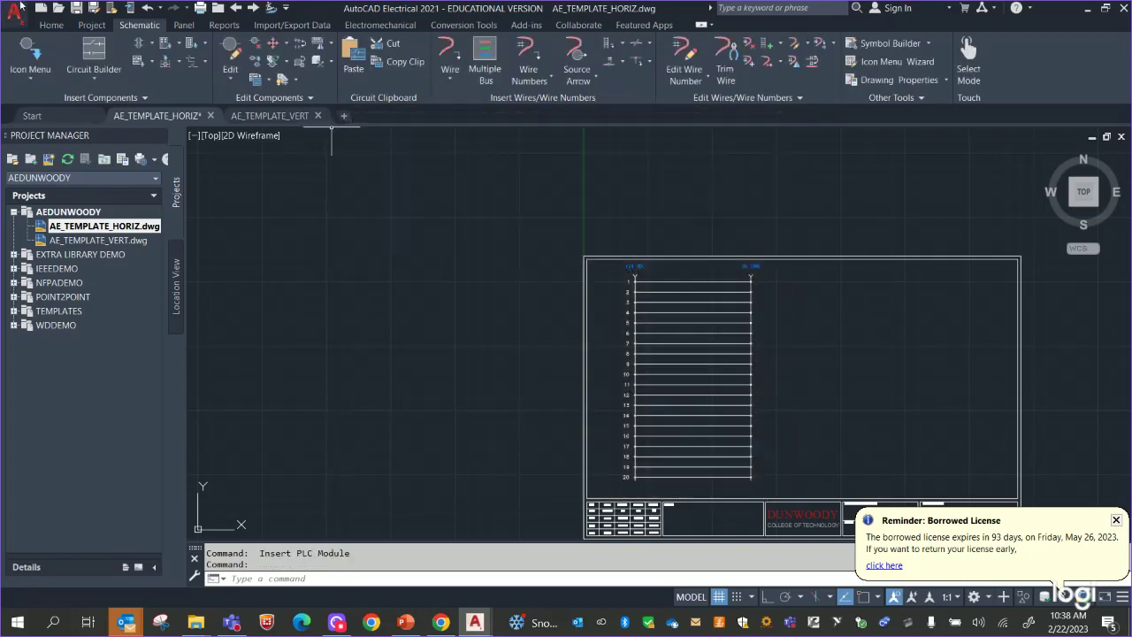
{"action": "left_click", "coordinate": [162, 48]}
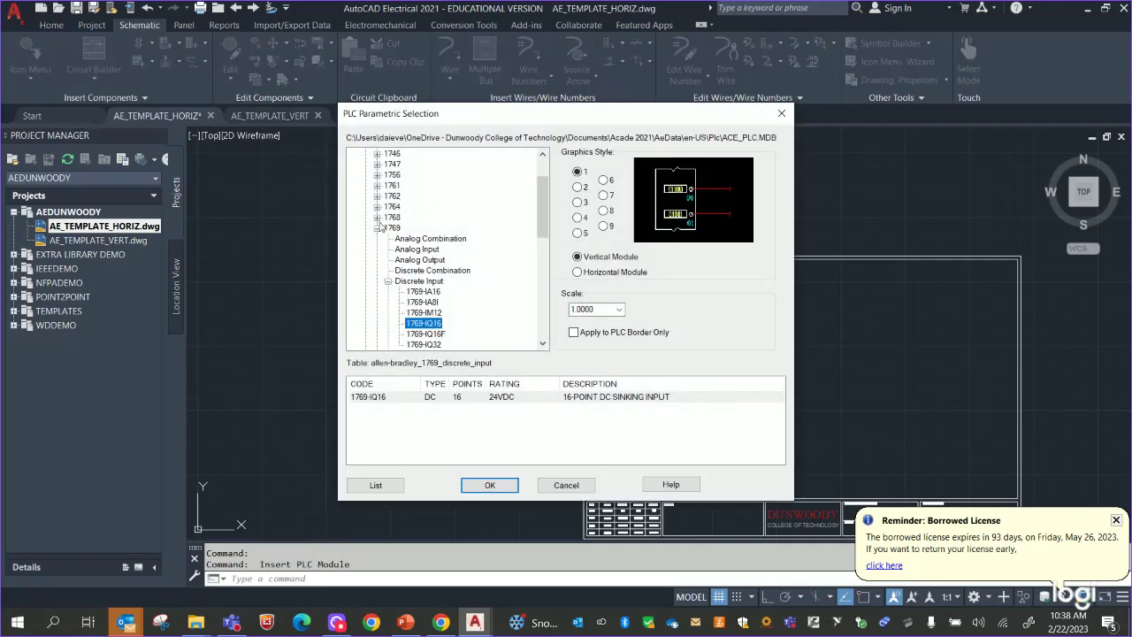
{"action": "left_click", "coordinate": [391, 228]}
{"action": "scroll", "coordinate": [427, 234], "scroll_direction": "down", "scroll_amount": 1}
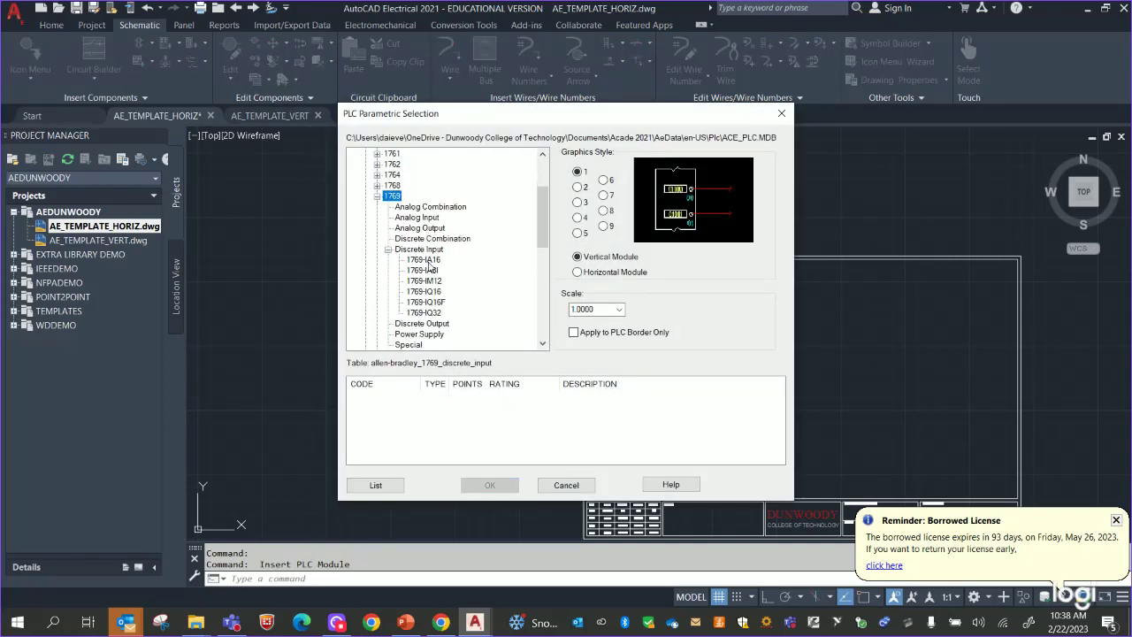
{"action": "left_click", "coordinate": [426, 292]}
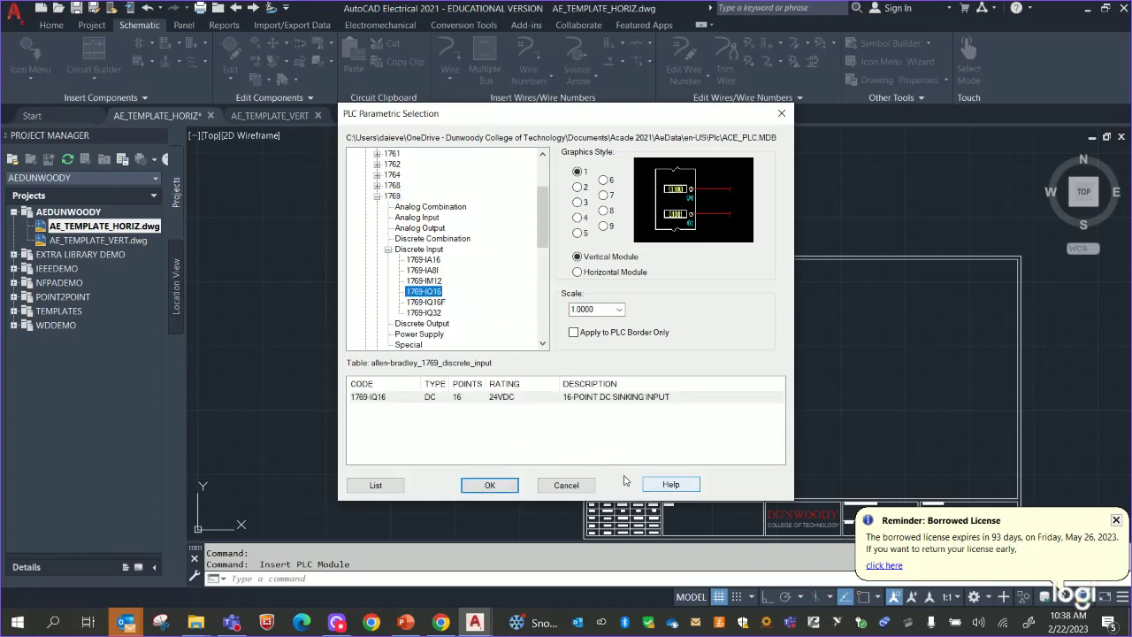
{"action": "left_click", "coordinate": [491, 485]}
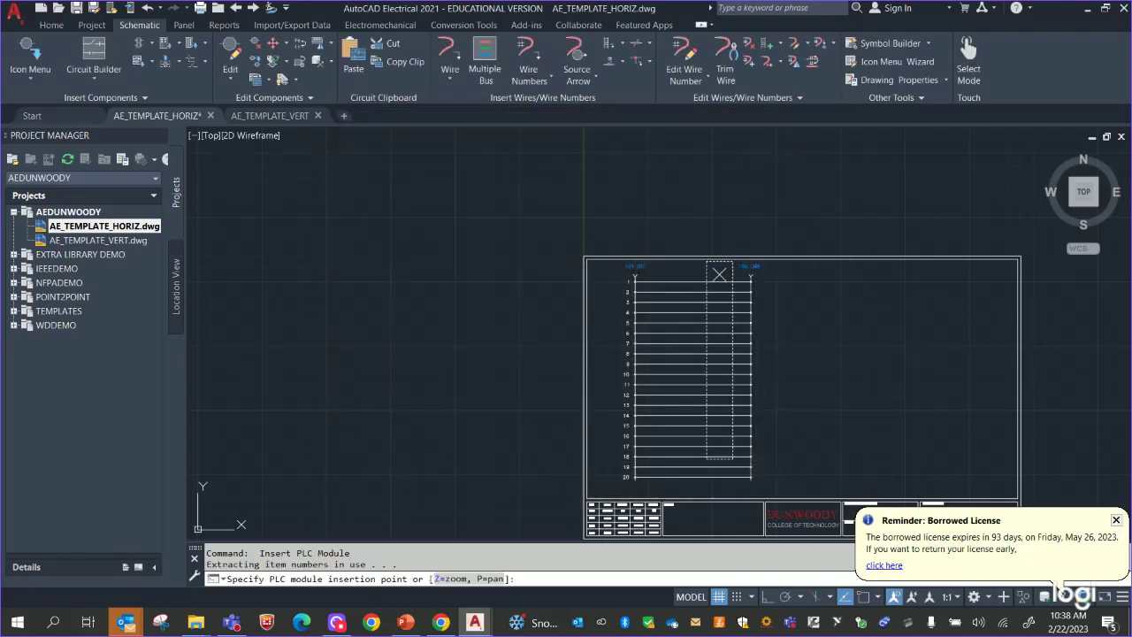
Place the PLC module on rung 1 near the 0V CMN rail with 0.4000 spacing and all I/O points inserted, as module 1.
{"action": "scroll", "coordinate": [712, 299], "scroll_direction": "up", "scroll_amount": 4}
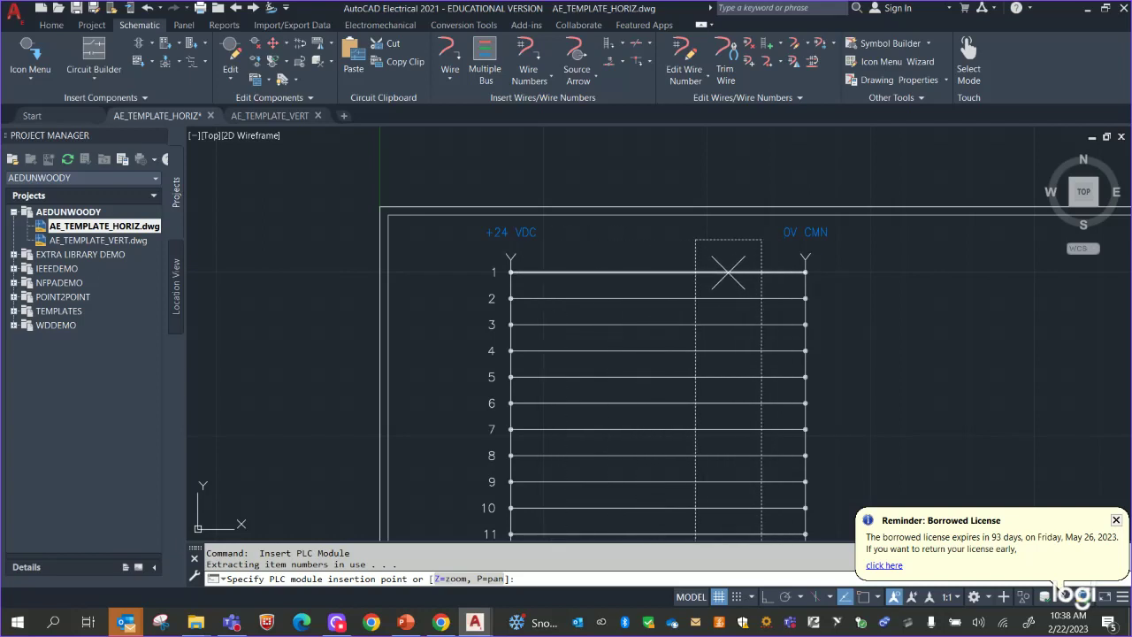
{"action": "left_click", "coordinate": [727, 273]}
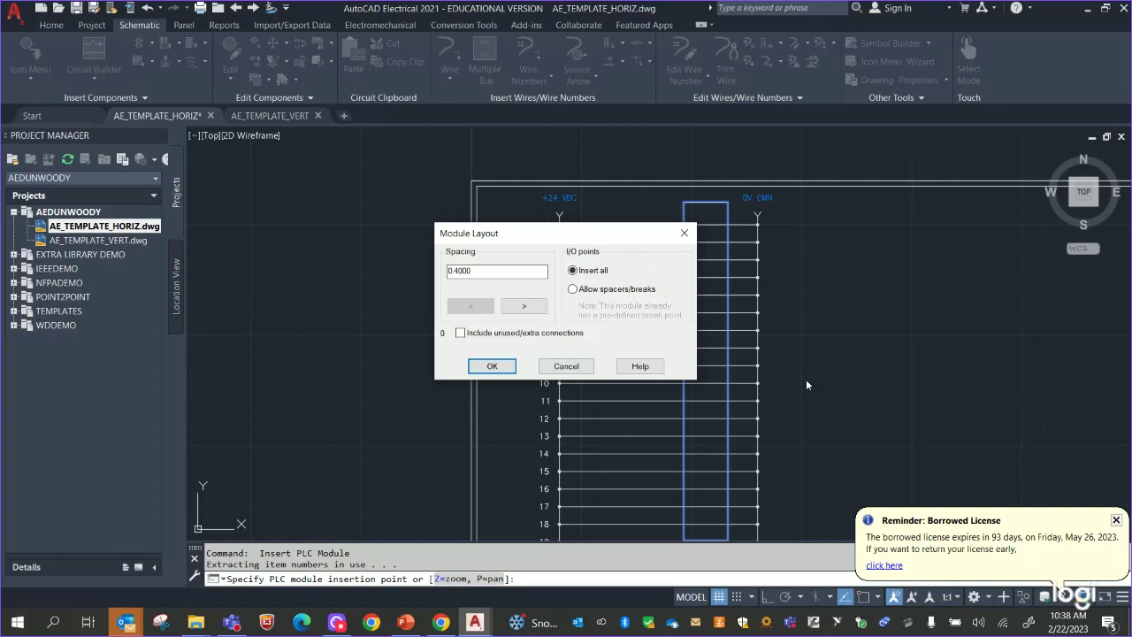
{"action": "left_click", "coordinate": [492, 366]}
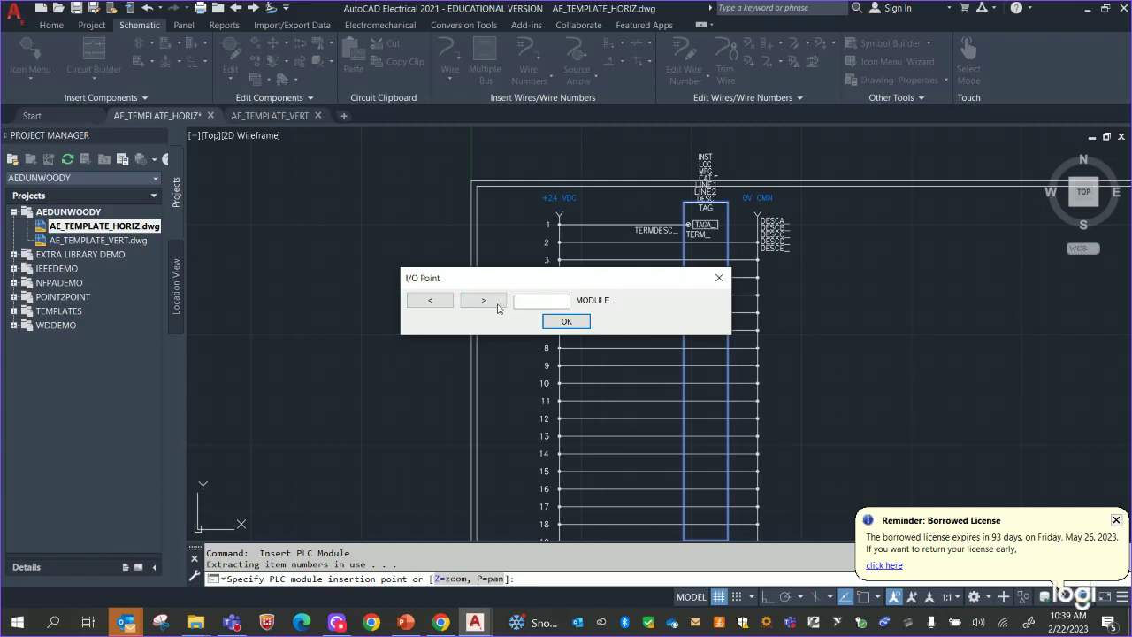
{"action": "left_click", "coordinate": [498, 308]}
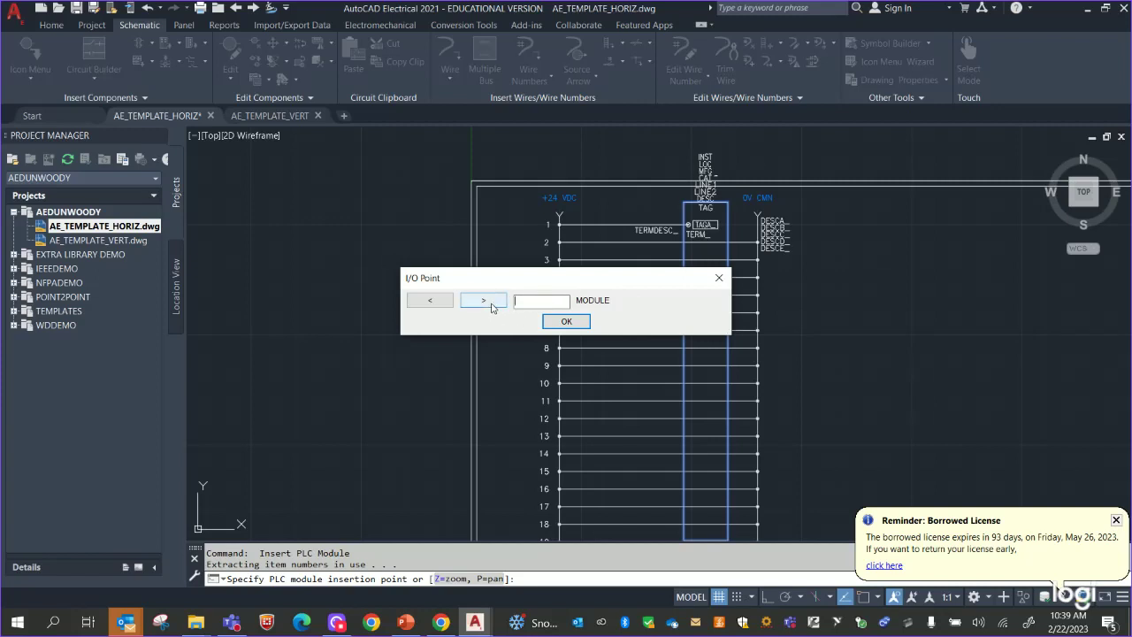
{"action": "left_click", "coordinate": [566, 322]}
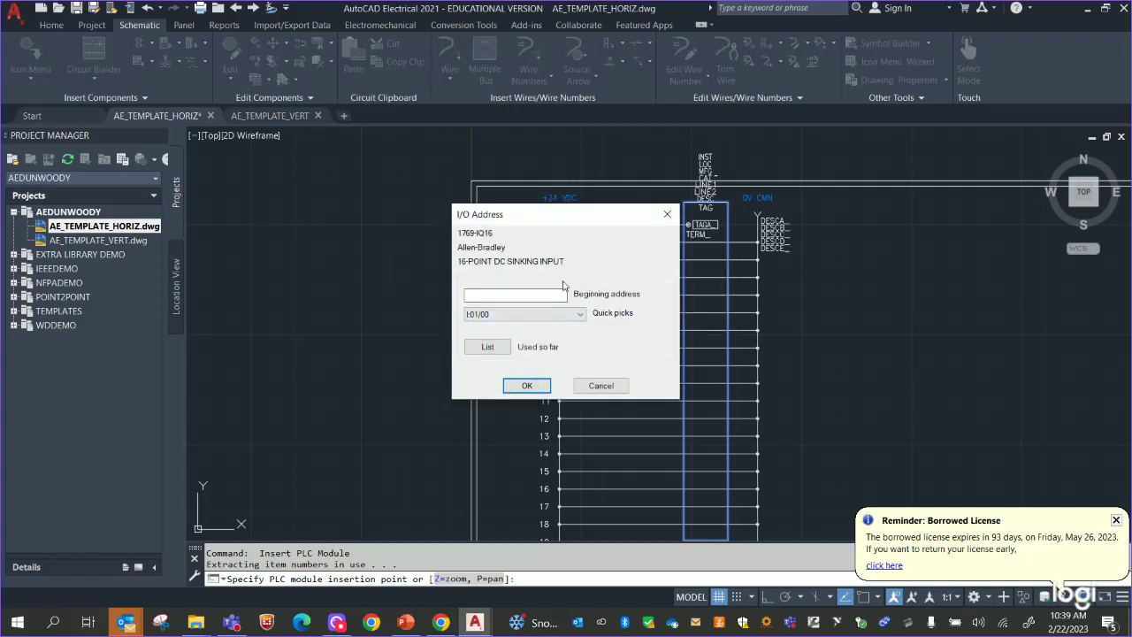
Set the module's beginning address to I:01/00 and number the addresses after I:01/07 in decimal.
{"action": "left_click", "coordinate": [475, 317]}
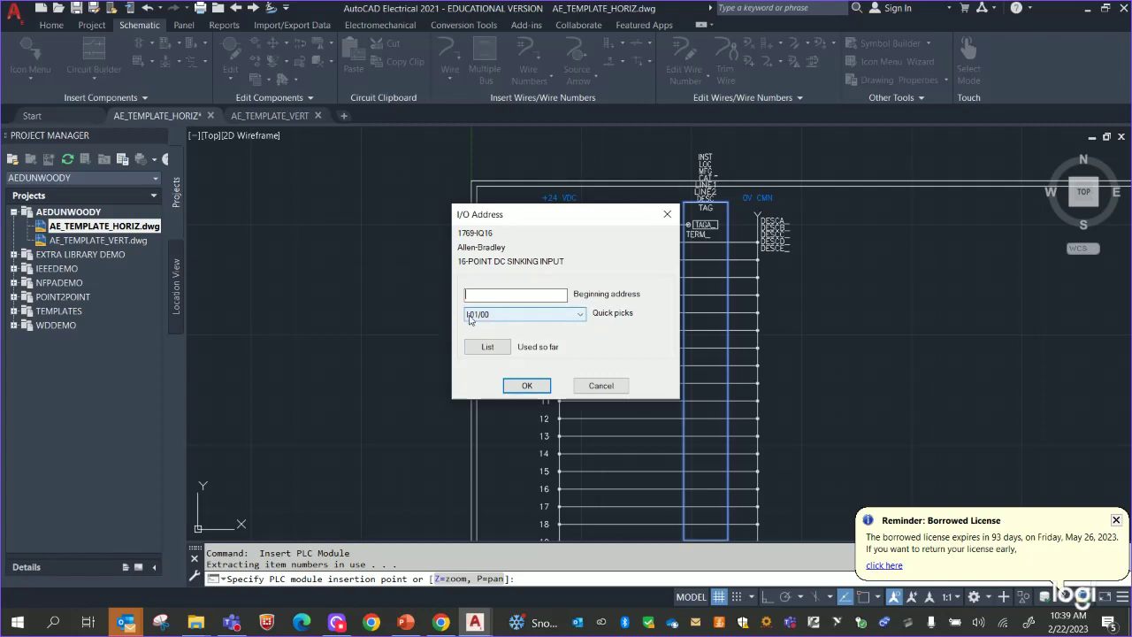
{"action": "left_click", "coordinate": [484, 316]}
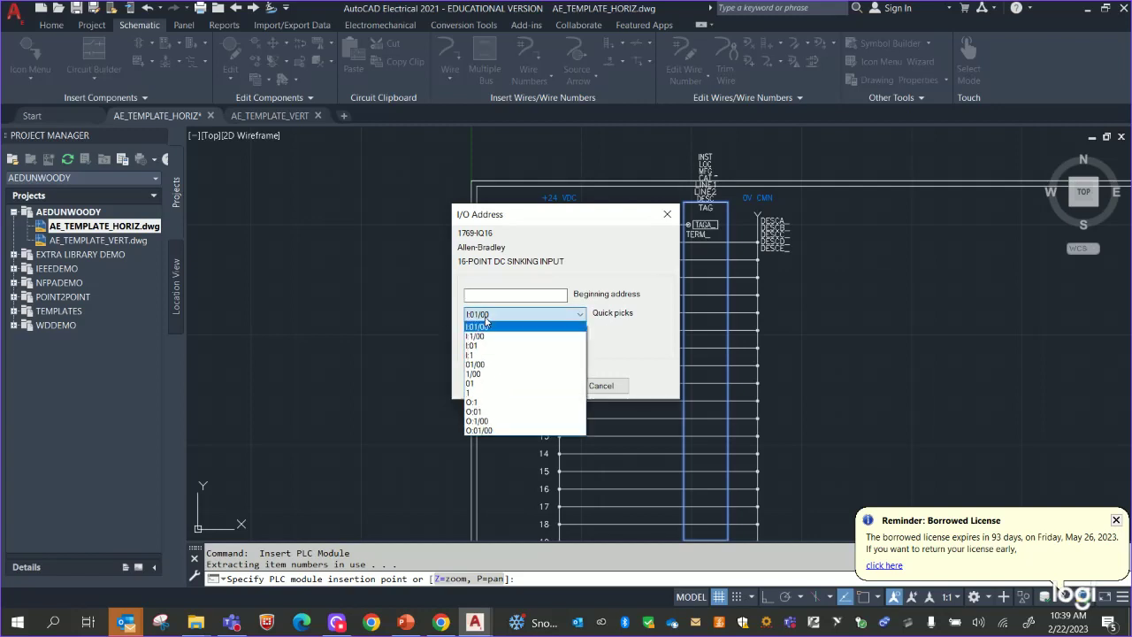
{"action": "left_click", "coordinate": [485, 327]}
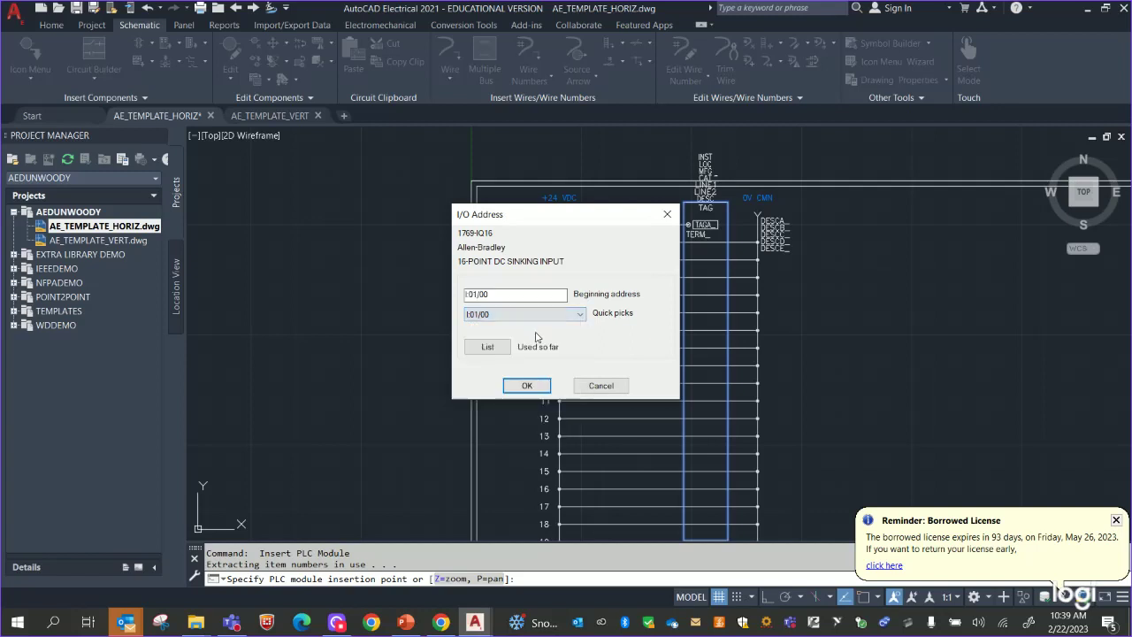
{"action": "left_click", "coordinate": [526, 386]}
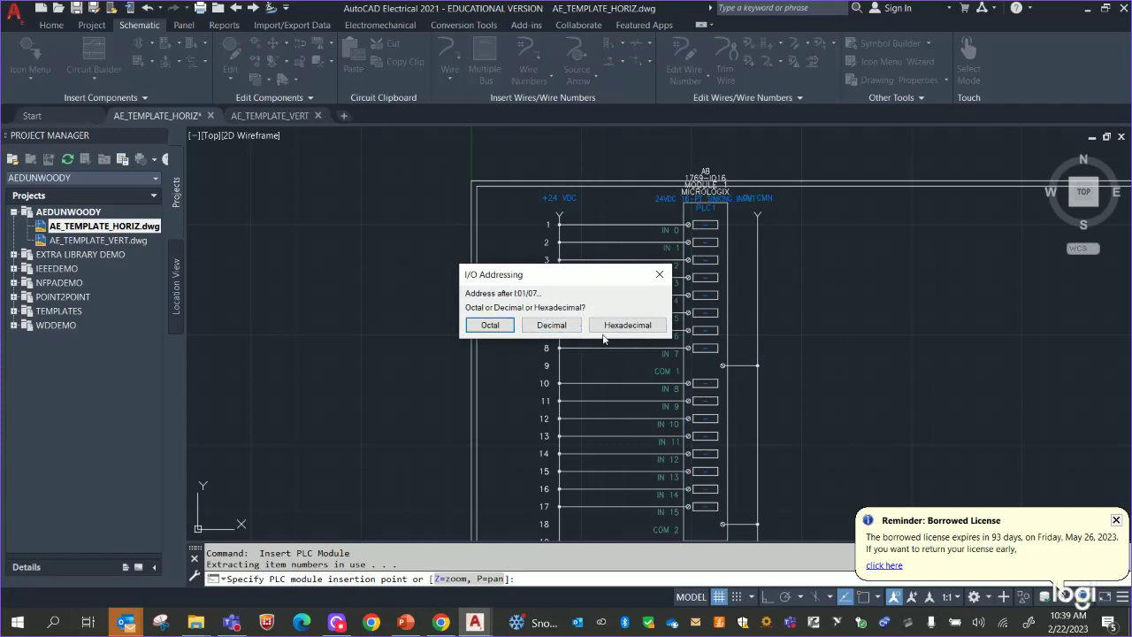
{"action": "left_click", "coordinate": [557, 326]}
Examine the inserted input module's header text, input terminals, addresses and common connections across the ladder.
{"action": "left_click", "coordinate": [947, 371]}
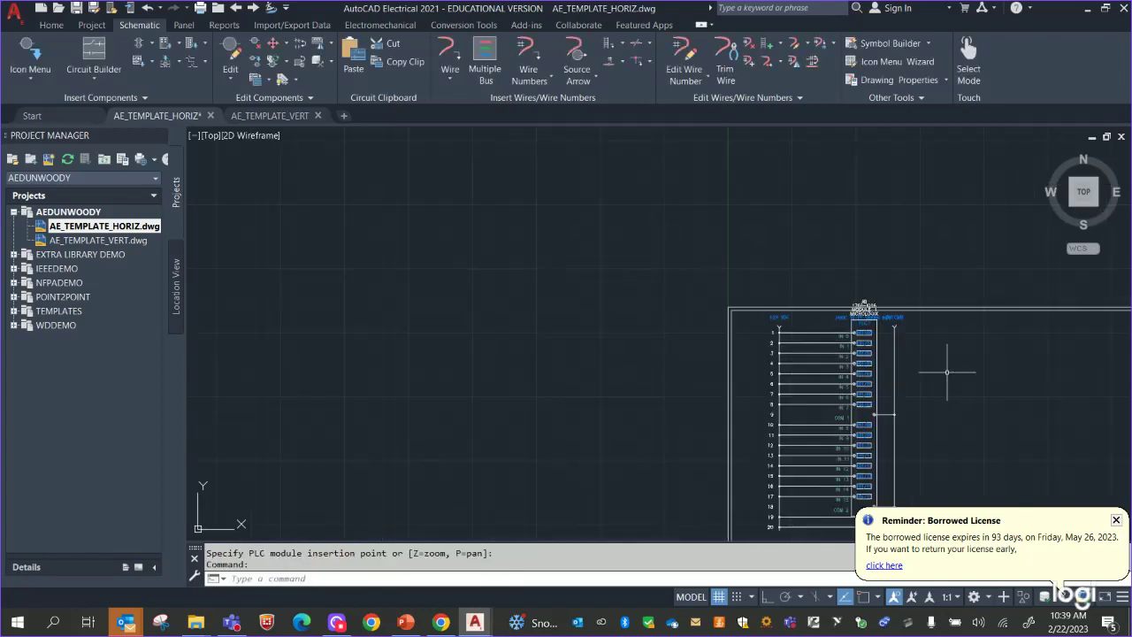
{"action": "middle_click_drag", "start_coordinate": [947, 371], "coordinate": [637, 185]}
{"action": "scroll", "coordinate": [662, 239], "scroll_direction": "up", "scroll_amount": 2}
{"action": "middle_click_drag", "start_coordinate": [662, 239], "coordinate": [682, 384]}
{"action": "scroll", "coordinate": [691, 375], "scroll_direction": "up", "scroll_amount": 2}
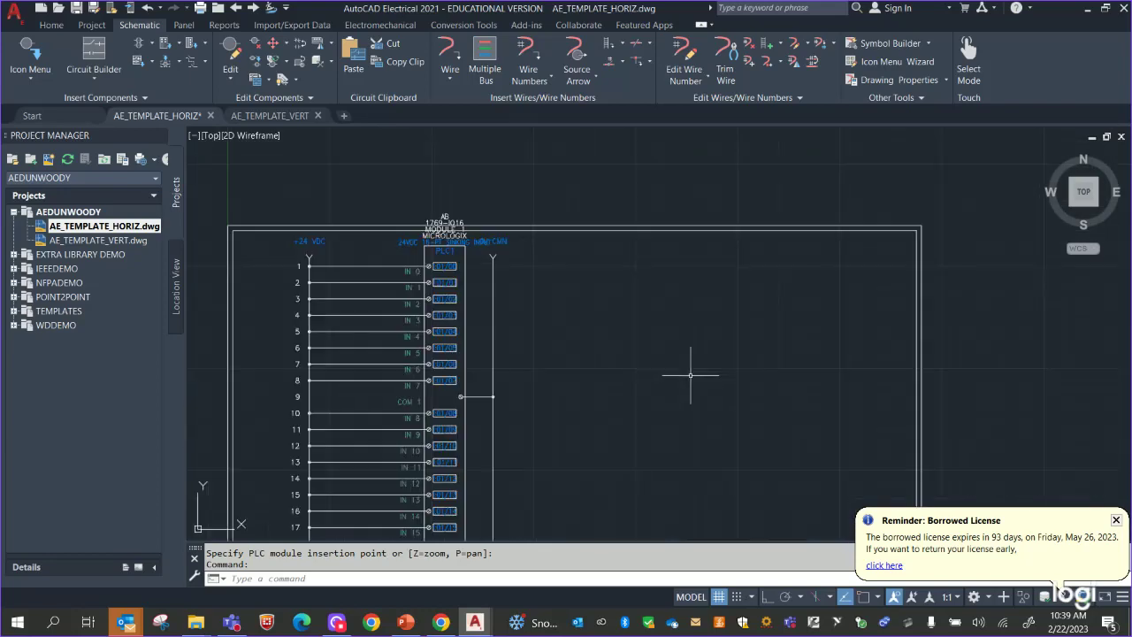
{"action": "scroll", "coordinate": [691, 375], "scroll_direction": "up", "scroll_amount": 2}
{"action": "mouse_move", "coordinate": [576, 328]}
{"action": "middle_mouse_down"}
{"action": "mouse_move", "coordinate": [997, 392]}
{"action": "mouse_move", "coordinate": [803, 26]}
{"action": "mouse_move", "coordinate": [878, 157]}
{"action": "middle_mouse_up"}
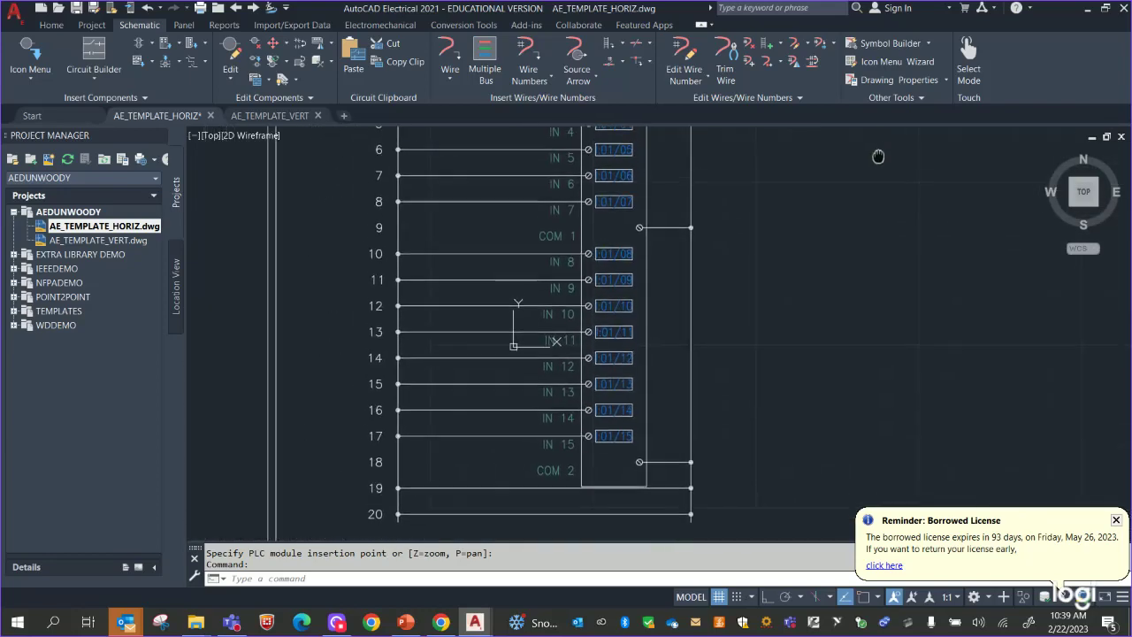
{"action": "mouse_move", "coordinate": [790, 202]}
{"action": "middle_mouse_down"}
{"action": "mouse_move", "coordinate": [846, 366]}
{"action": "mouse_move", "coordinate": [861, 315]}
{"action": "mouse_move", "coordinate": [816, 420]}
{"action": "mouse_move", "coordinate": [809, 380]}
{"action": "middle_mouse_up"}
{"action": "scroll", "coordinate": [833, 335], "scroll_direction": "down", "scroll_amount": 2}
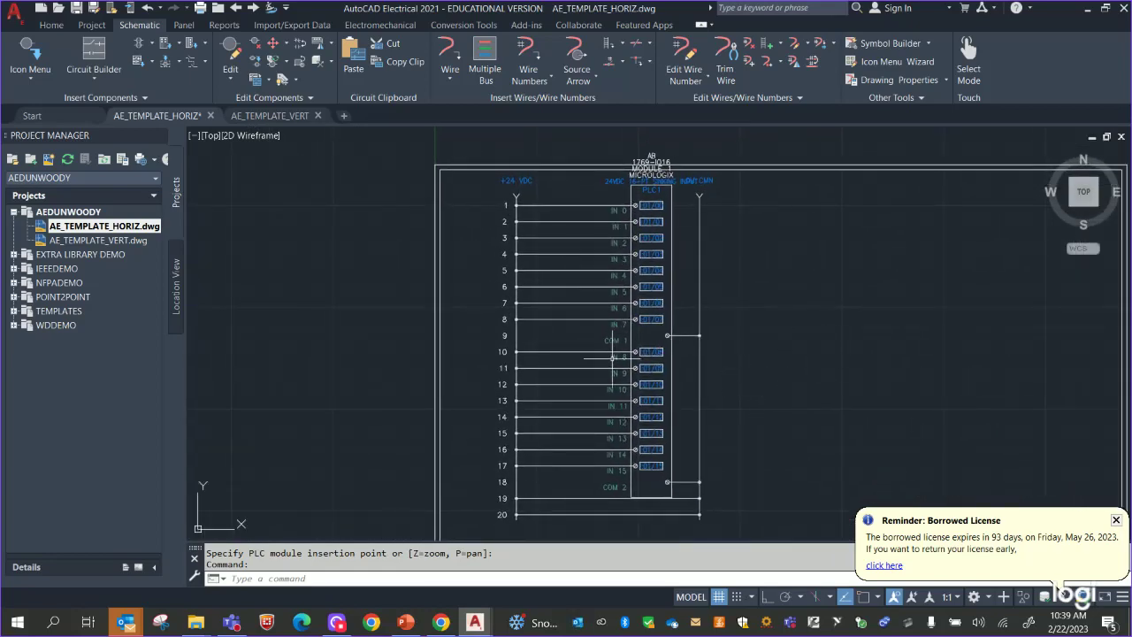
{"action": "mouse_move", "coordinate": [759, 423]}
{"action": "middle_mouse_down"}
{"action": "mouse_move", "coordinate": [739, 317]}
{"action": "mouse_move", "coordinate": [763, 310]}
{"action": "mouse_move", "coordinate": [738, 328]}
{"action": "mouse_move", "coordinate": [719, 366]}
{"action": "mouse_move", "coordinate": [759, 472]}
{"action": "mouse_move", "coordinate": [755, 432]}
{"action": "middle_mouse_up"}
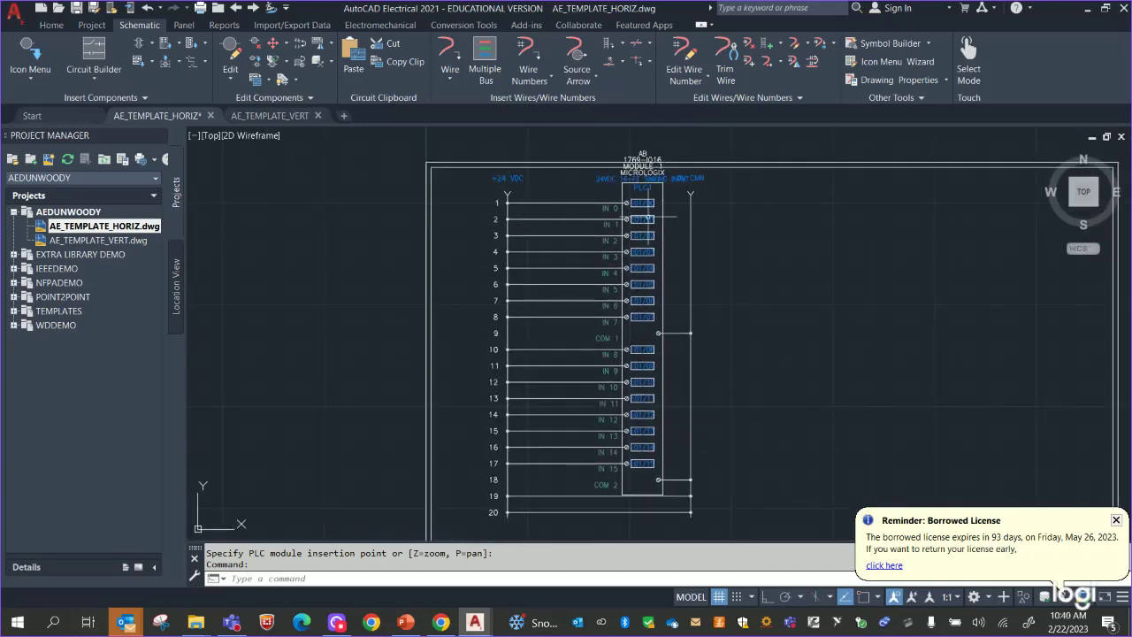
{"action": "left_click", "coordinate": [477, 134]}
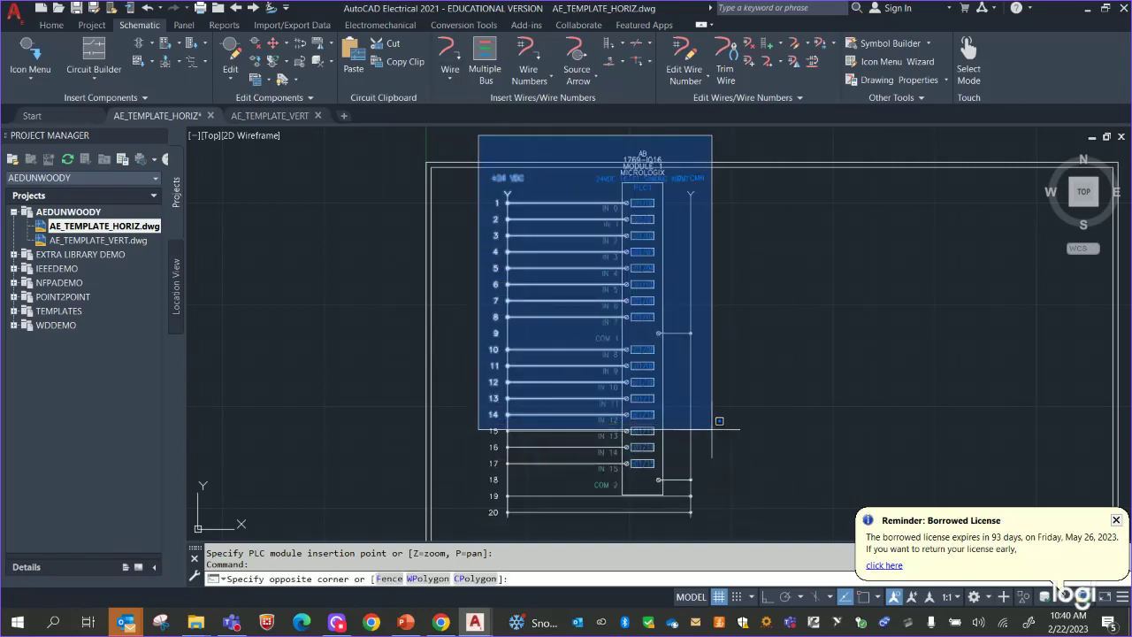
{"action": "left_click", "coordinate": [731, 531]}
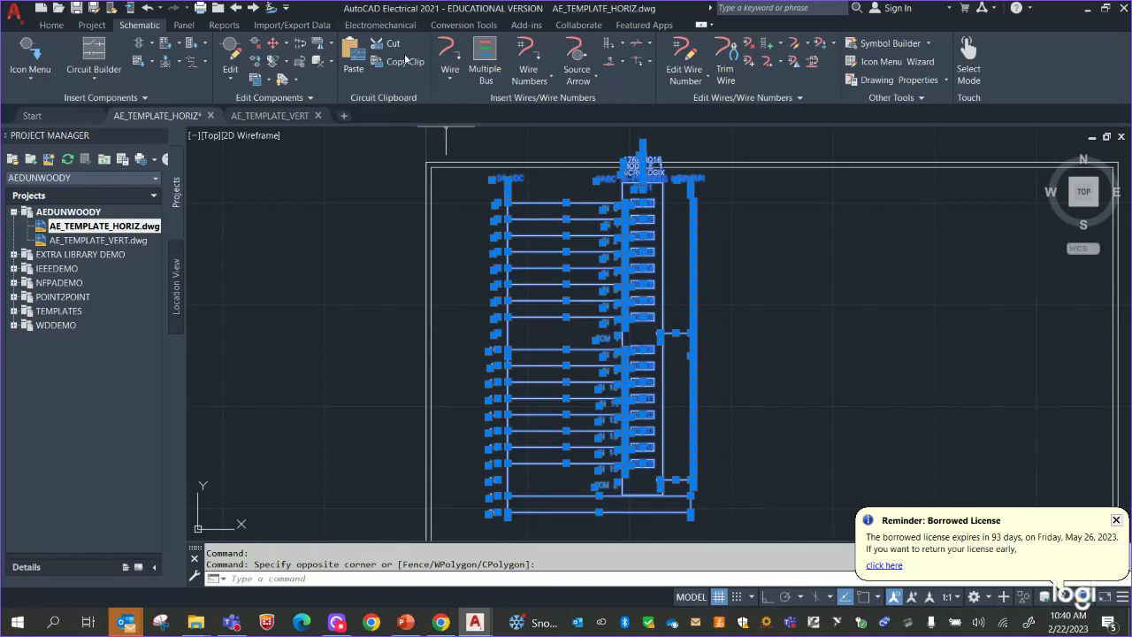
{"action": "left_click", "coordinate": [465, 143]}
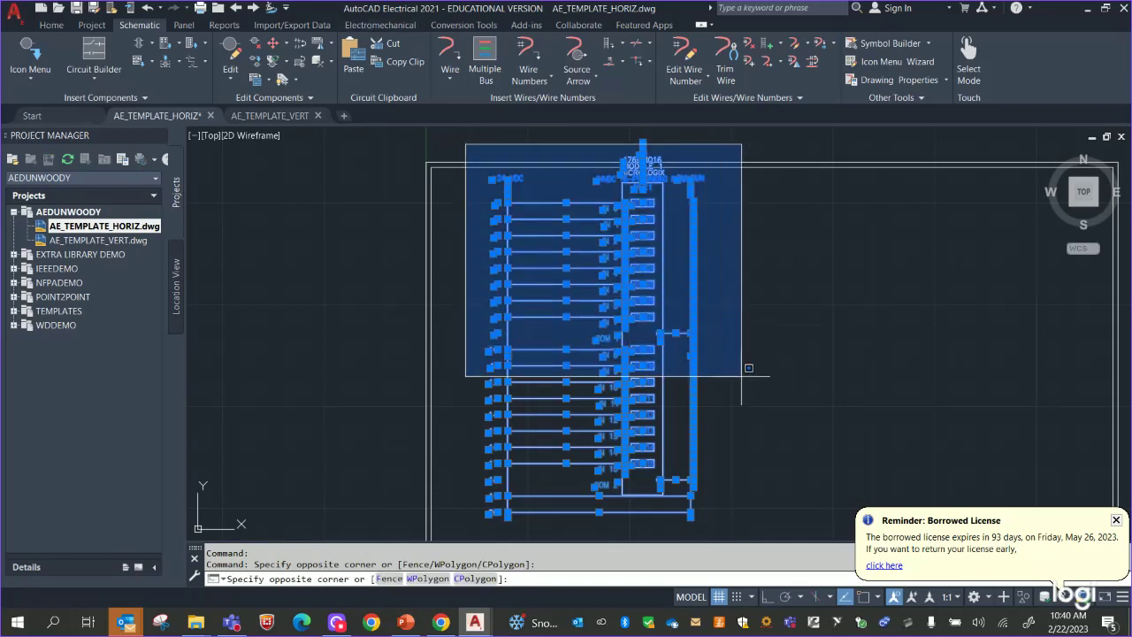
{"action": "left_click", "coordinate": [739, 535]}
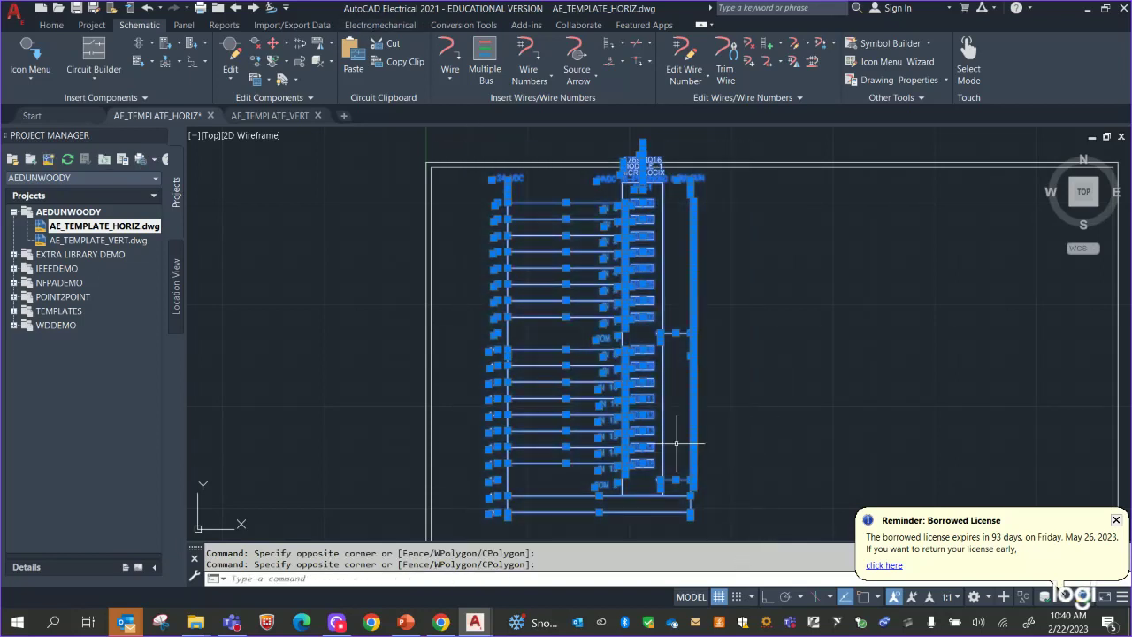
Examine the +24 VDC rail, the module's lower inputs and commons, and rungs 19 and 20 above the title block.
{"action": "middle_click_drag", "start_coordinate": [695, 424], "coordinate": [660, 227]}
{"action": "scroll", "coordinate": [660, 226], "scroll_direction": "up", "scroll_amount": 2}
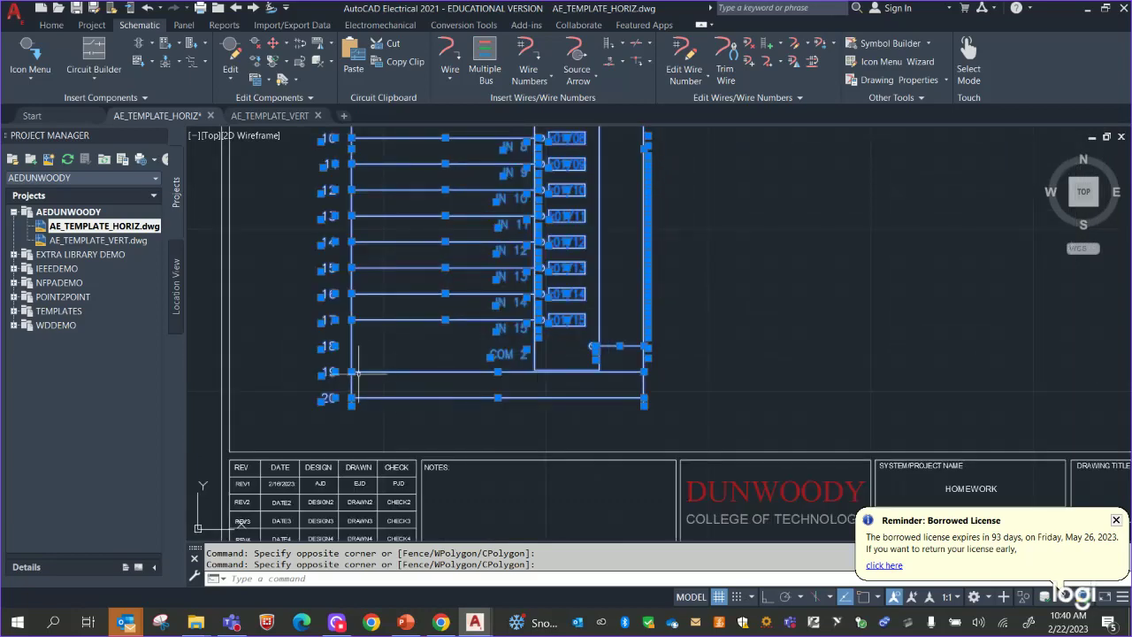
{"action": "left_click_drag", "start_coordinate": [351, 348], "coordinate": [350, 394]}
{"action": "scroll", "coordinate": [760, 358], "scroll_direction": "down", "scroll_amount": 2}
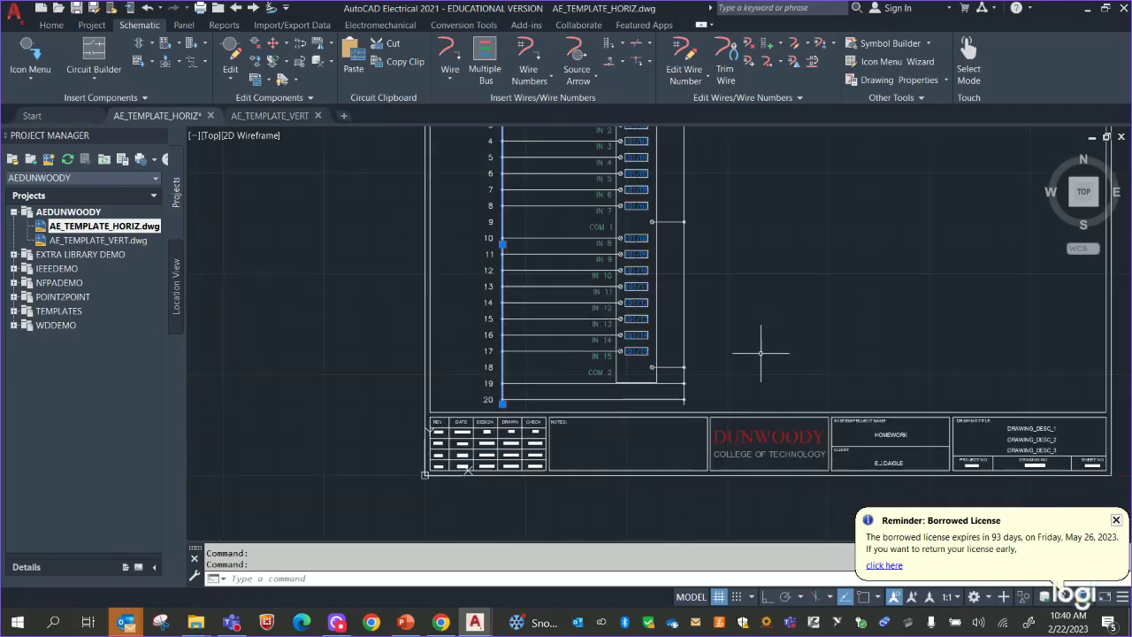
{"action": "middle_click_drag", "start_coordinate": [801, 213], "coordinate": [804, 434]}
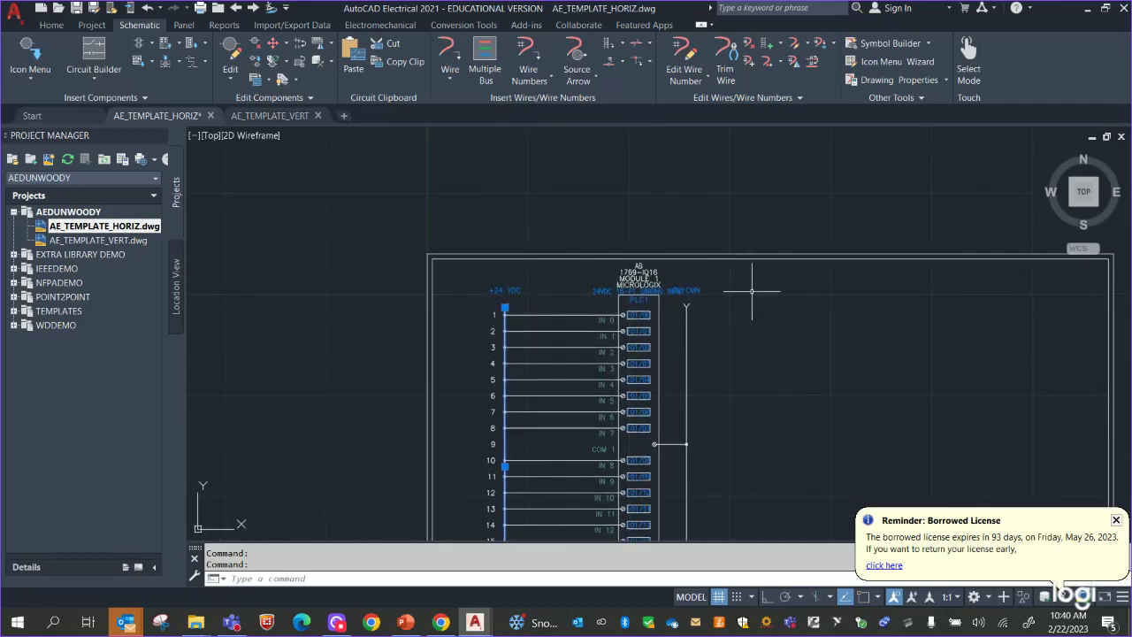
{"action": "middle_click_drag", "start_coordinate": [751, 290], "coordinate": [733, 89]}
{"action": "middle_click_drag", "start_coordinate": [834, 379], "coordinate": [613, 397]}
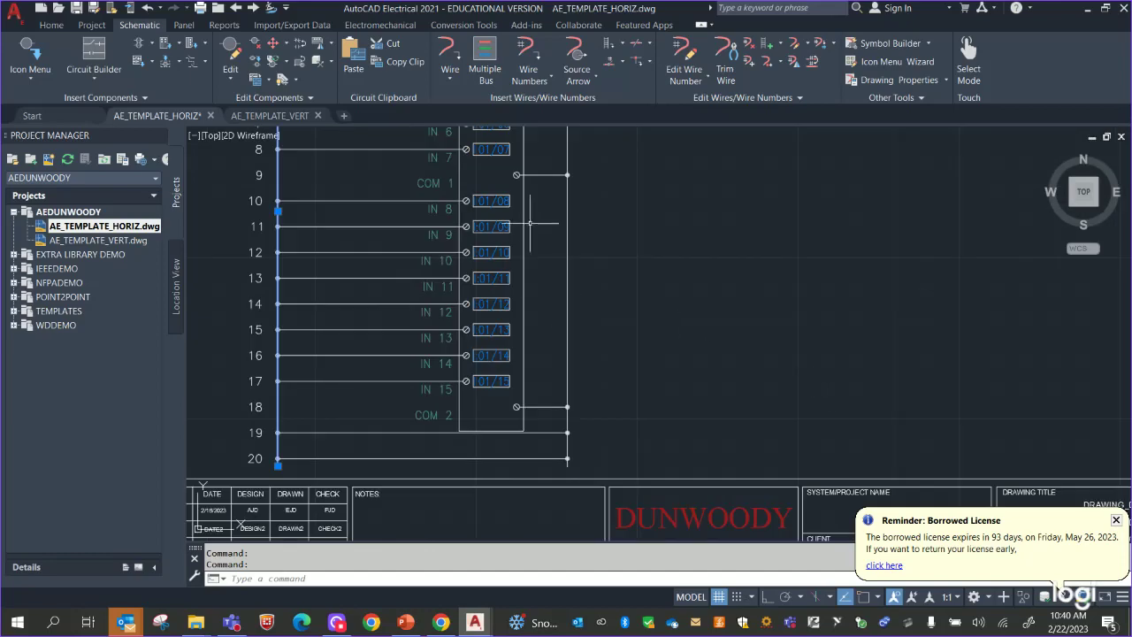
{"action": "middle_click_drag", "start_coordinate": [530, 224], "coordinate": [770, 417]}
{"action": "middle_click_drag", "start_coordinate": [997, 434], "coordinate": [1012, 92]}
{"action": "middle_click_drag", "start_coordinate": [954, 321], "coordinate": [930, 222]}
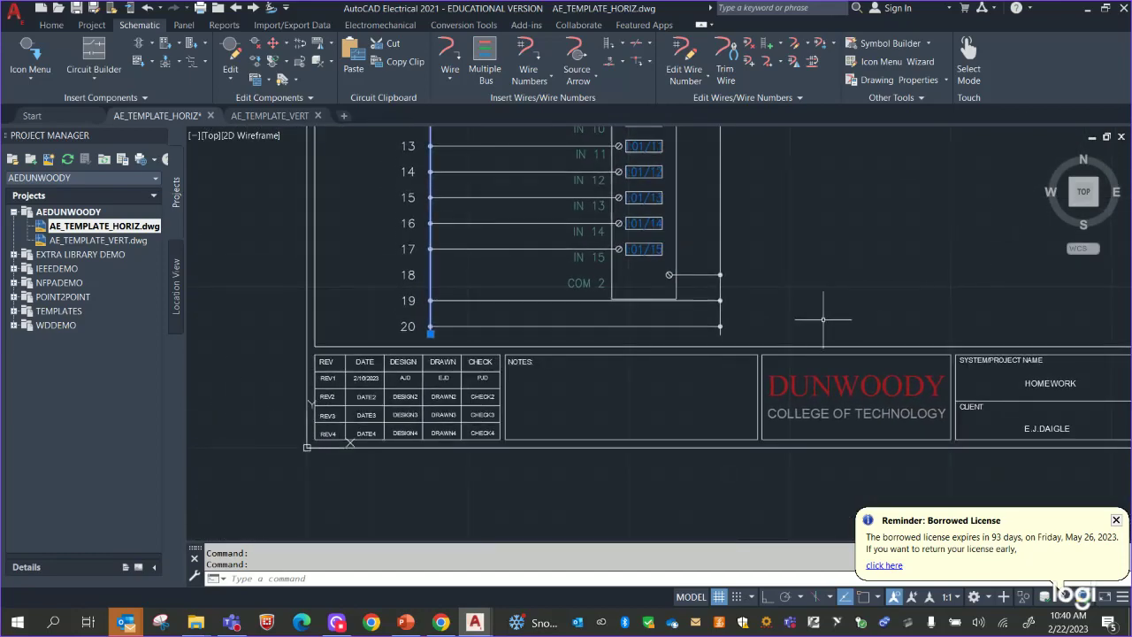
{"action": "left_click", "coordinate": [550, 289]}
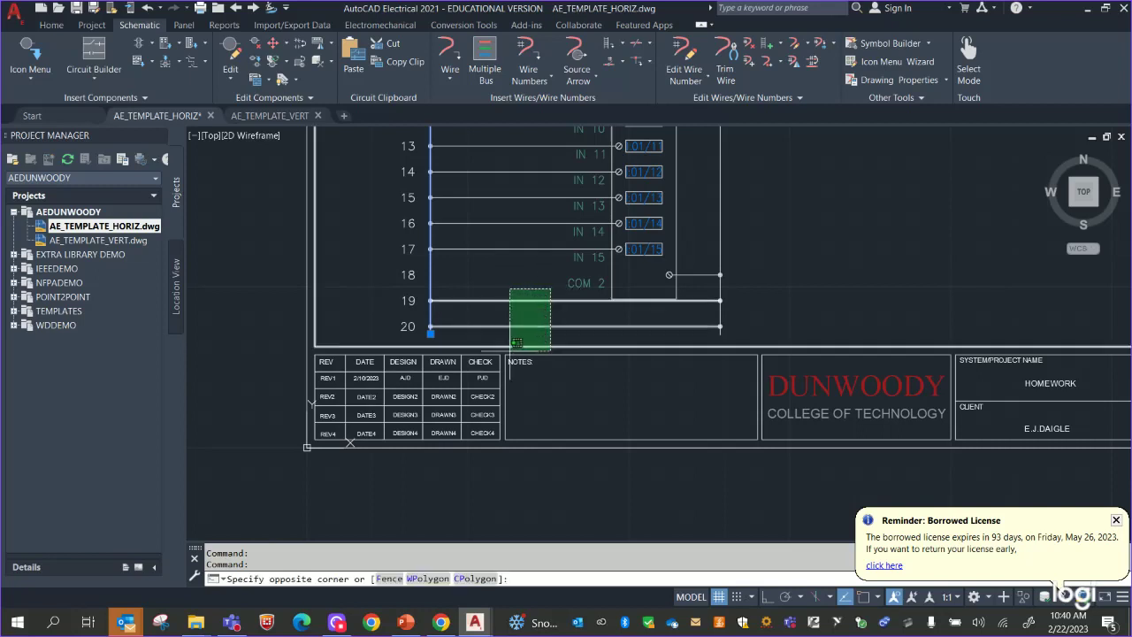
{"action": "left_click", "coordinate": [482, 295]}
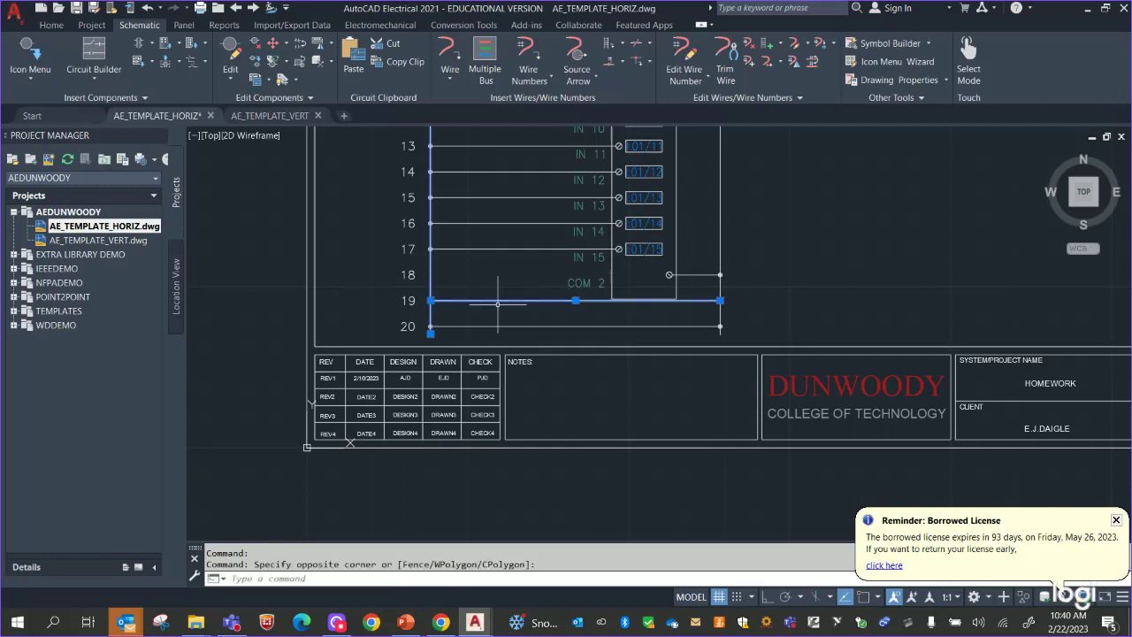
{"action": "left_click", "coordinate": [389, 293]}
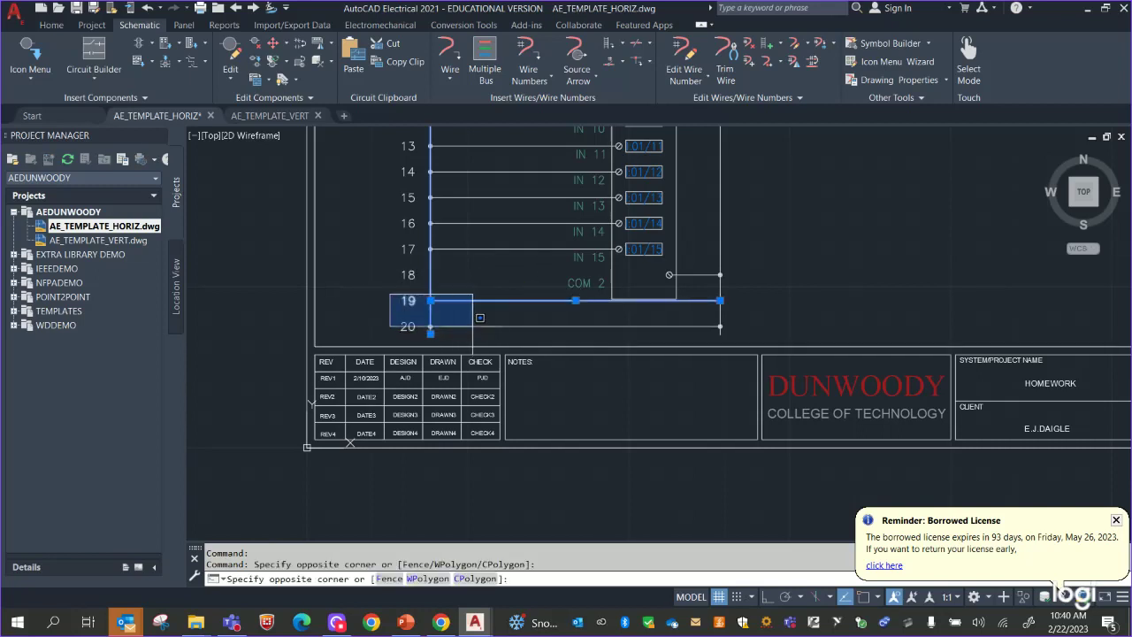
{"action": "key", "text": "Escape"}
{"action": "key", "text": "Escape"}
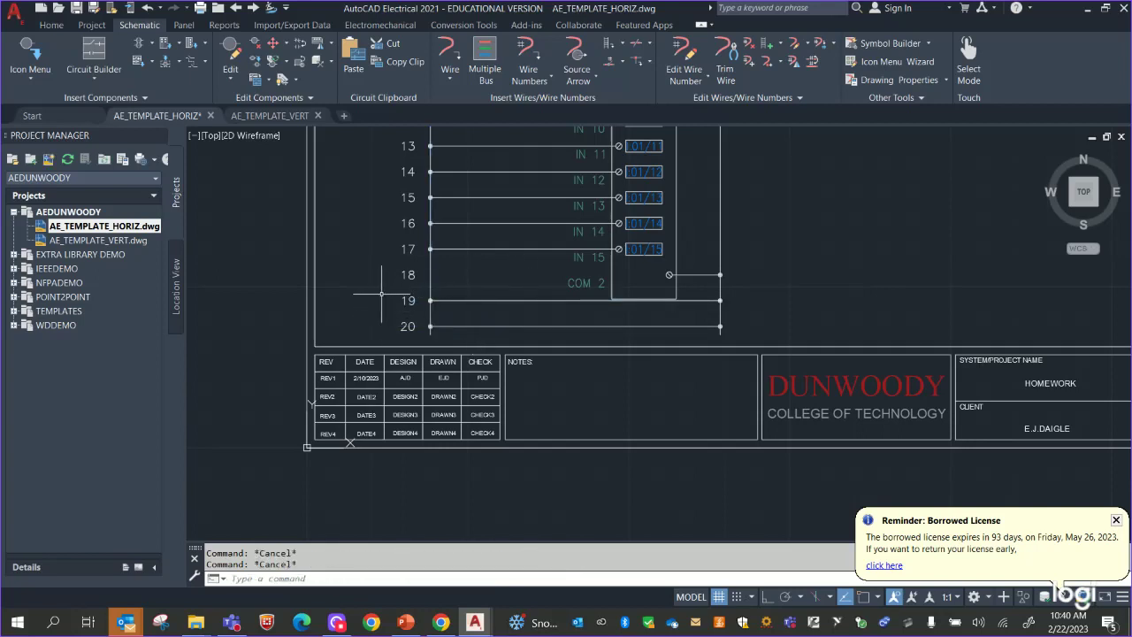
{"action": "left_click", "coordinate": [380, 292]}
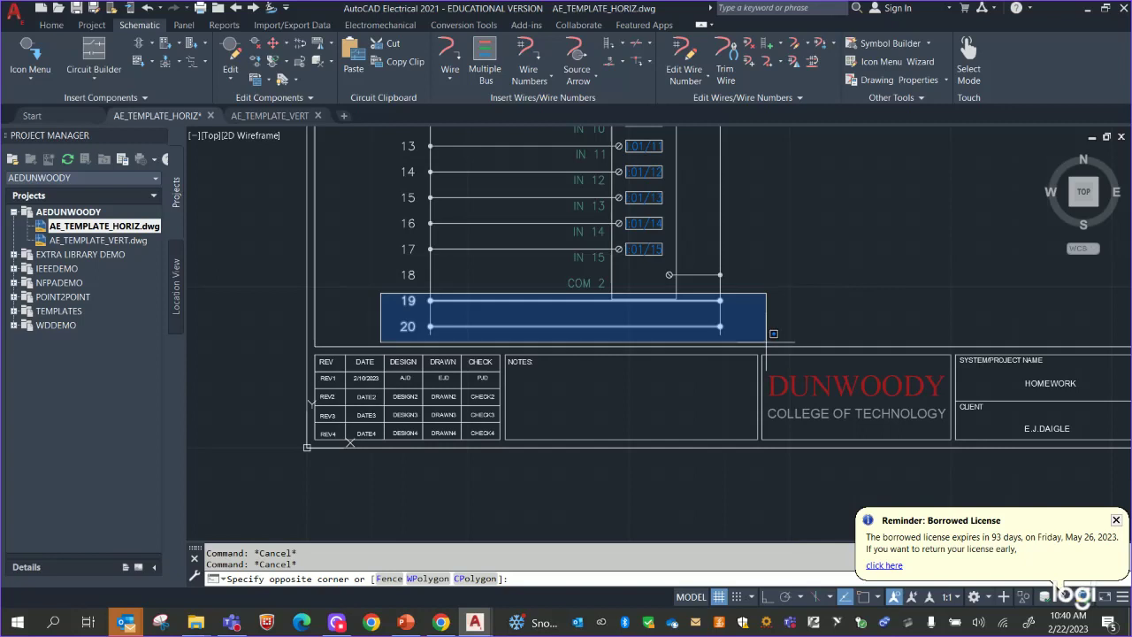
{"action": "key", "text": "Escape"}
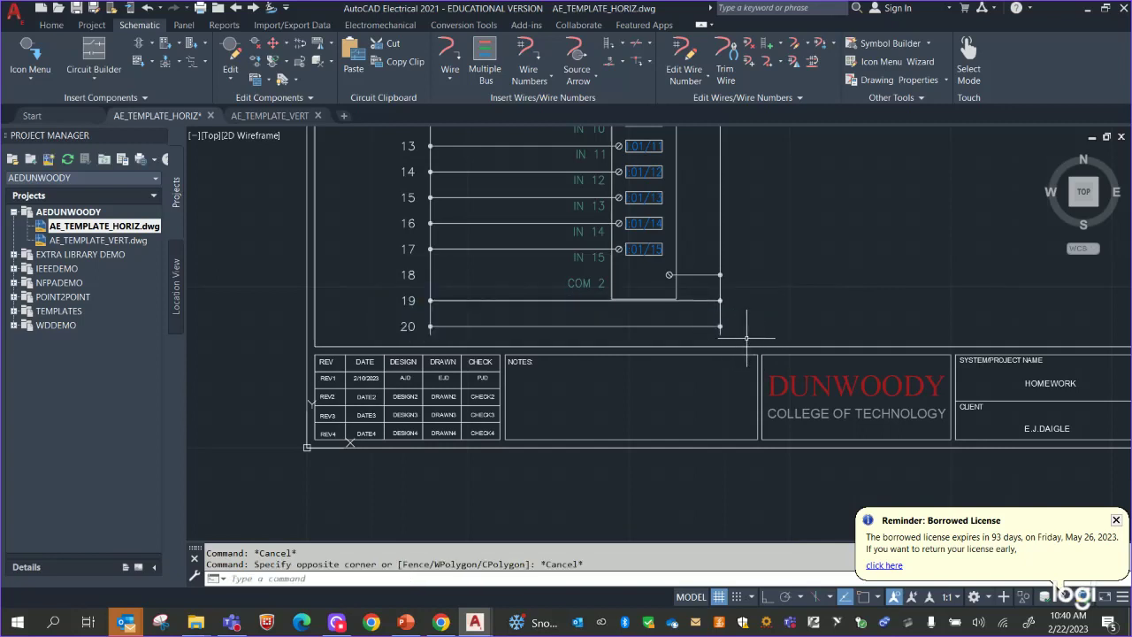
{"action": "left_click", "coordinate": [746, 337]}
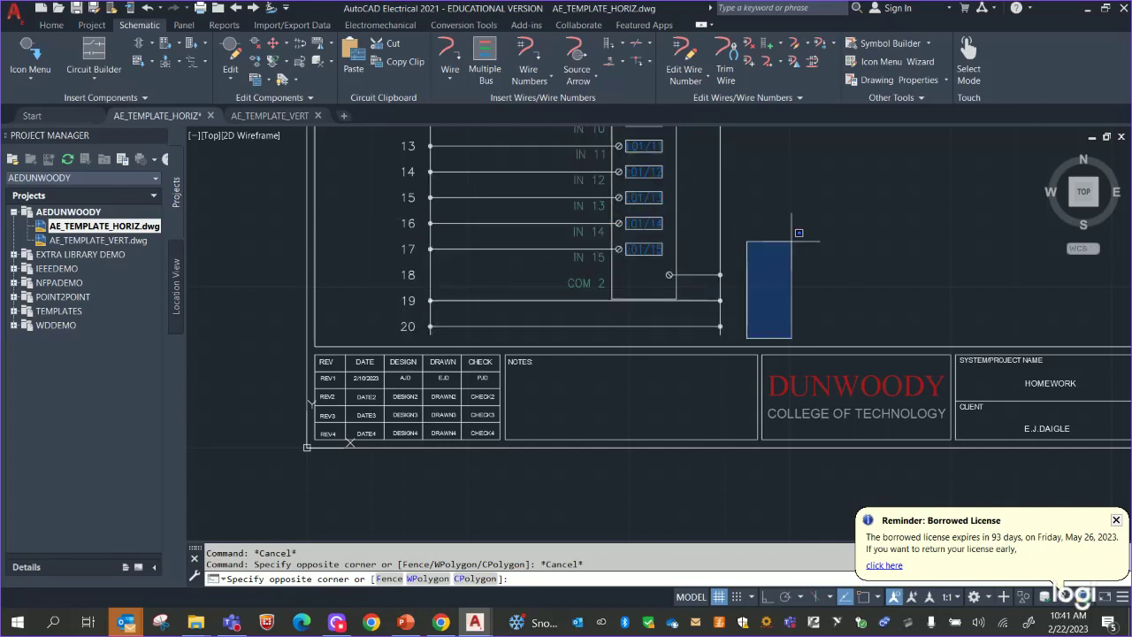
{"action": "key", "text": "Escape"}
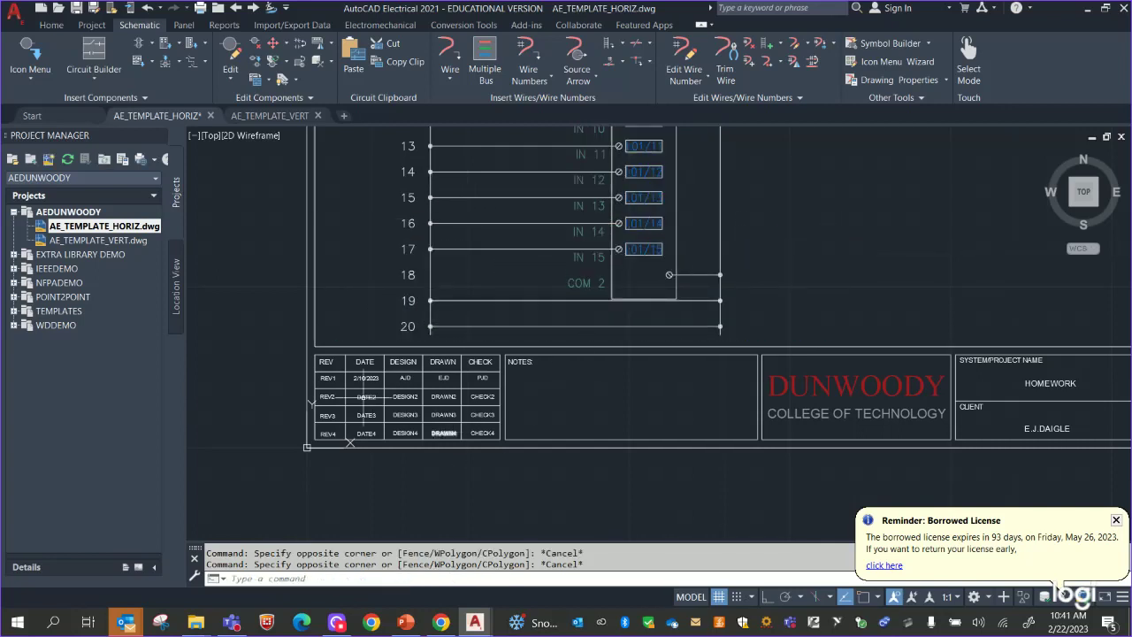
Erase unused rungs 19 and 20 together with their line reference numbers and connection dots.
{"action": "left_click", "coordinate": [389, 288]}
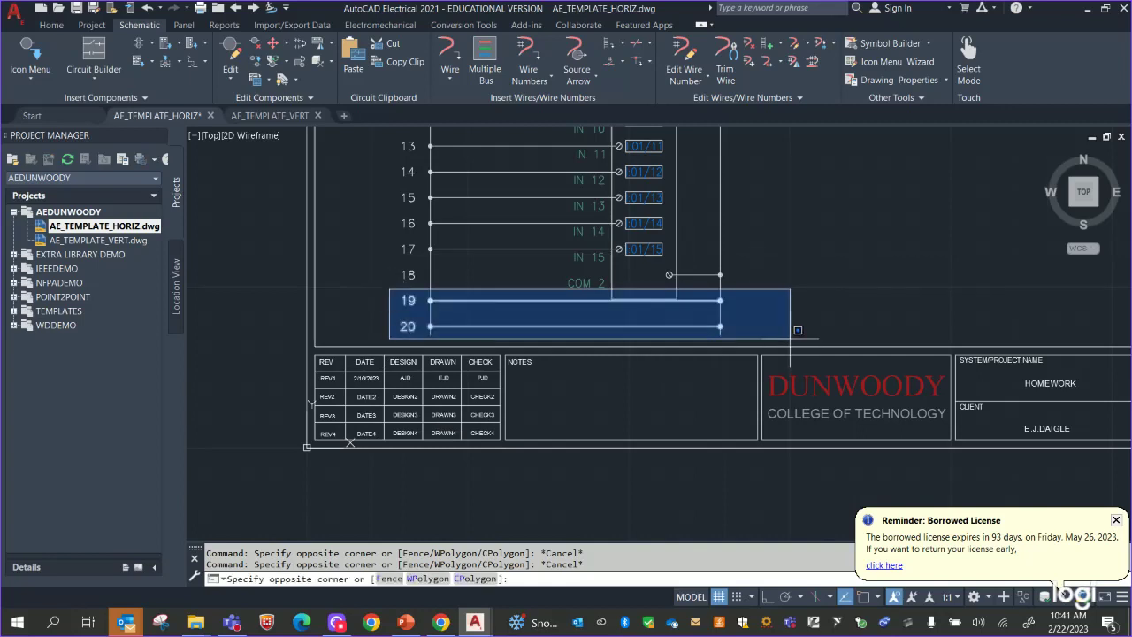
{"action": "left_click", "coordinate": [797, 330]}
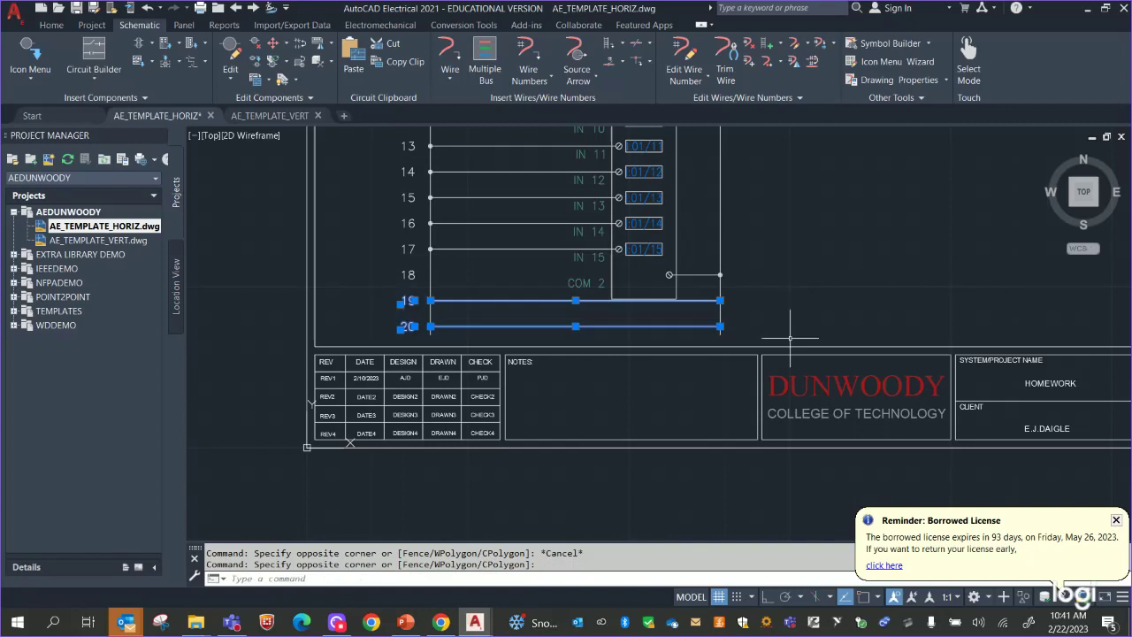
{"action": "key", "text": "Delete"}
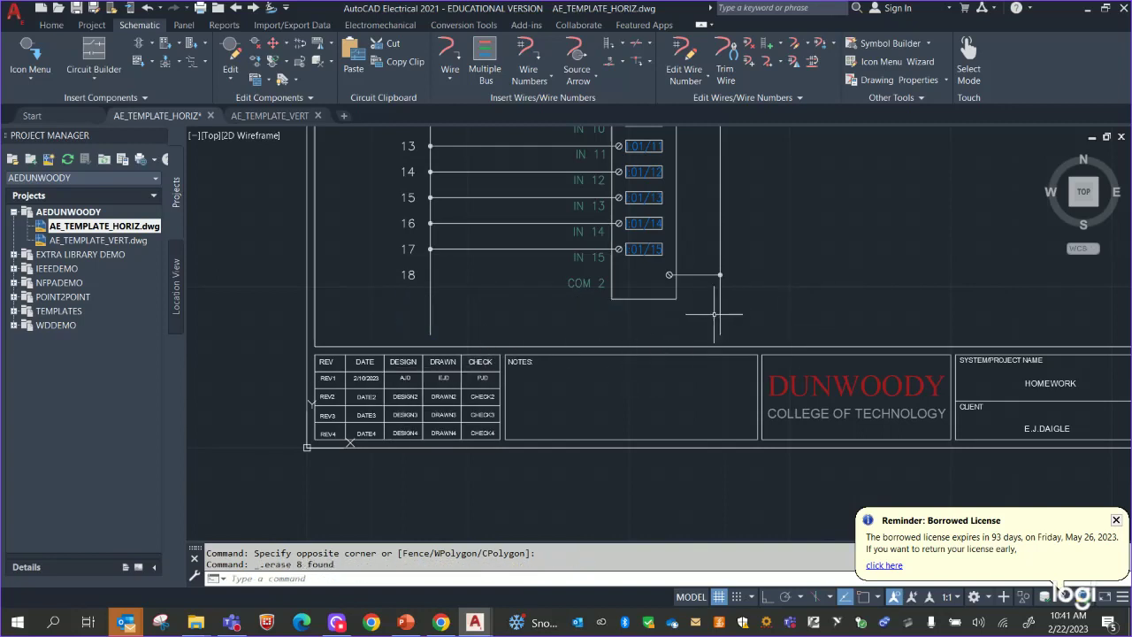
Shorten the lower ends of the +24 VDC and 0V CMN rails so both end just below rung 18.
{"action": "scroll", "coordinate": [718, 311], "scroll_direction": "up", "scroll_amount": 2}
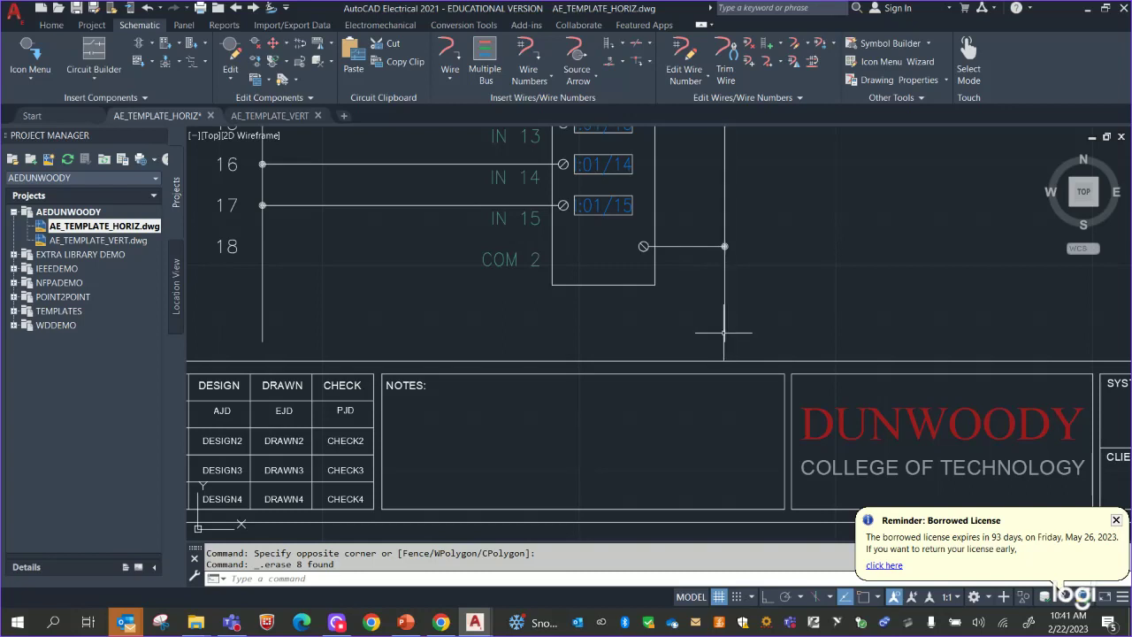
{"action": "left_click", "coordinate": [724, 332]}
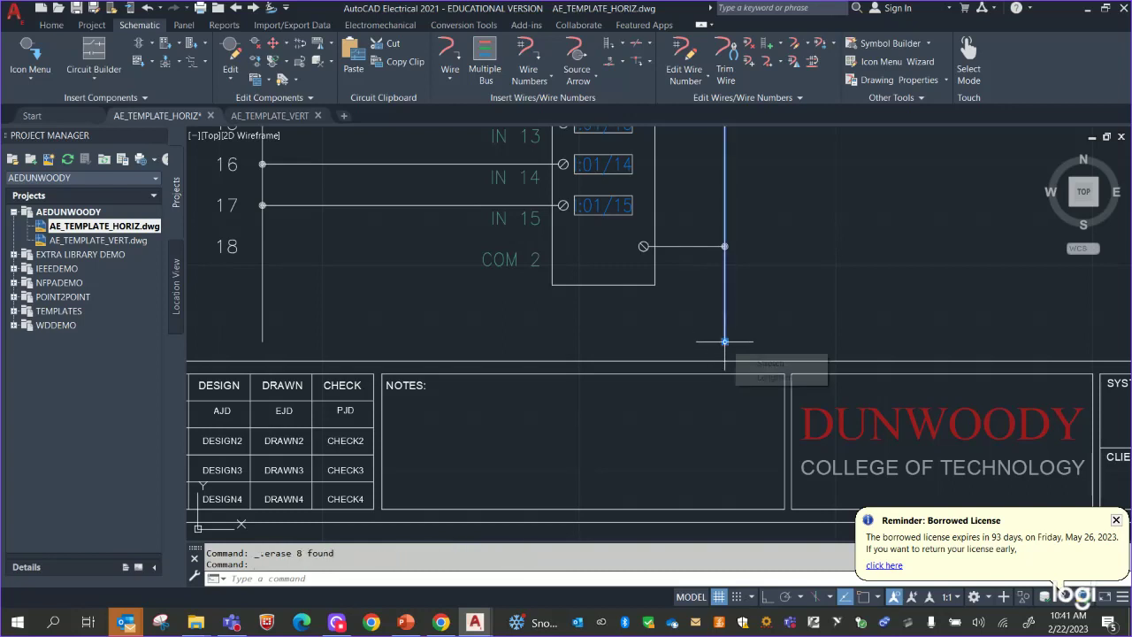
{"action": "left_click", "coordinate": [724, 341]}
{"action": "left_click", "coordinate": [725, 290]}
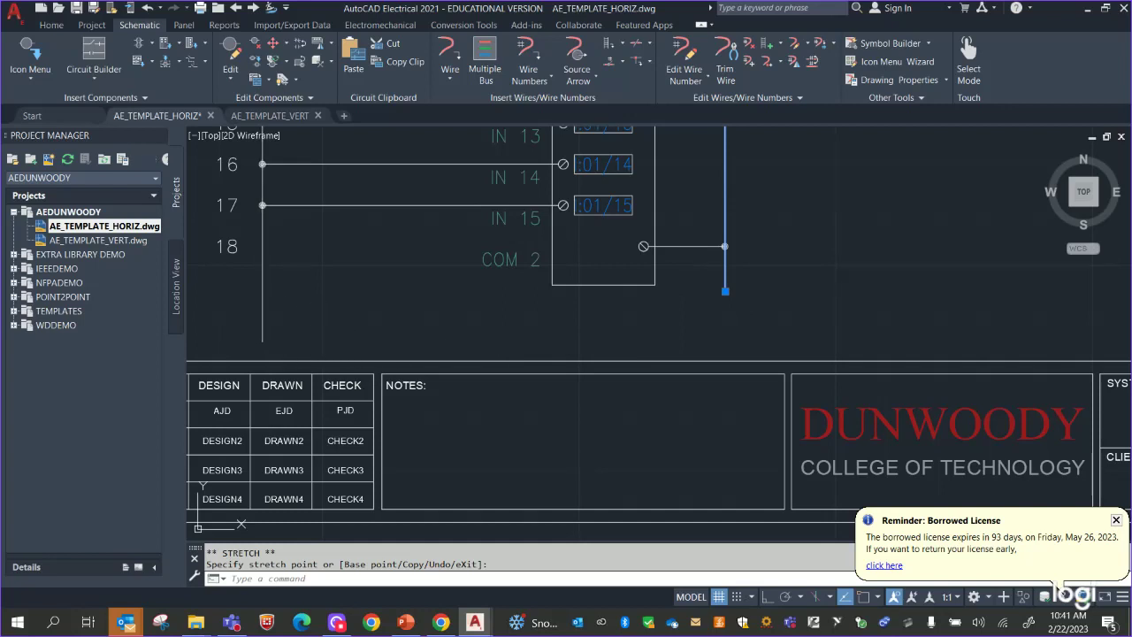
{"action": "left_click", "coordinate": [262, 313]}
{"action": "left_click", "coordinate": [262, 340]}
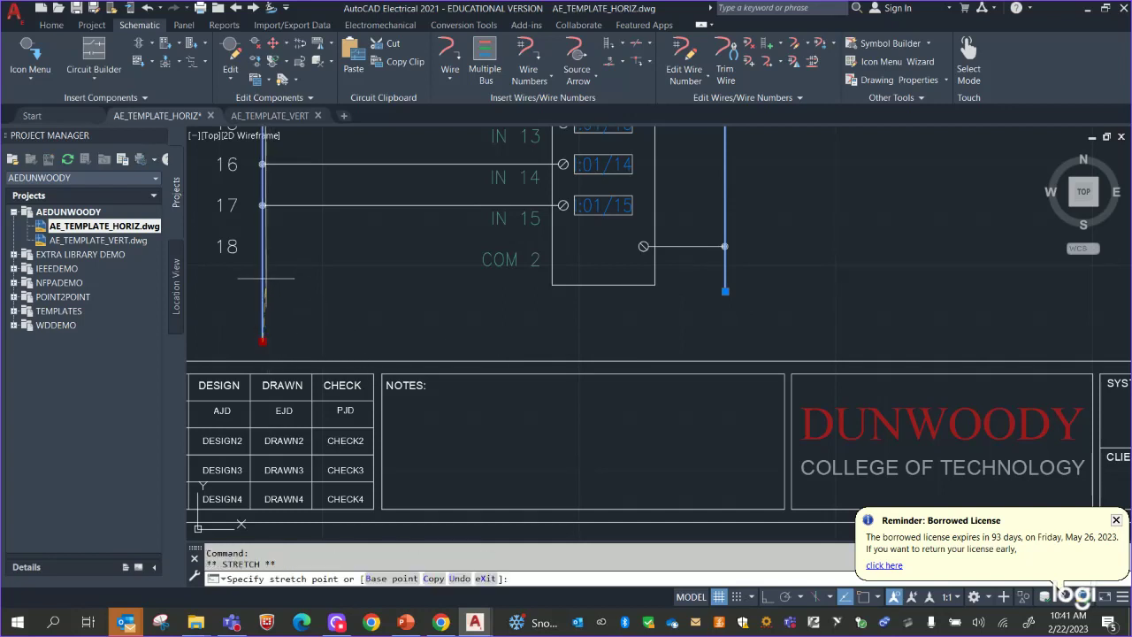
{"action": "left_click", "coordinate": [262, 278]}
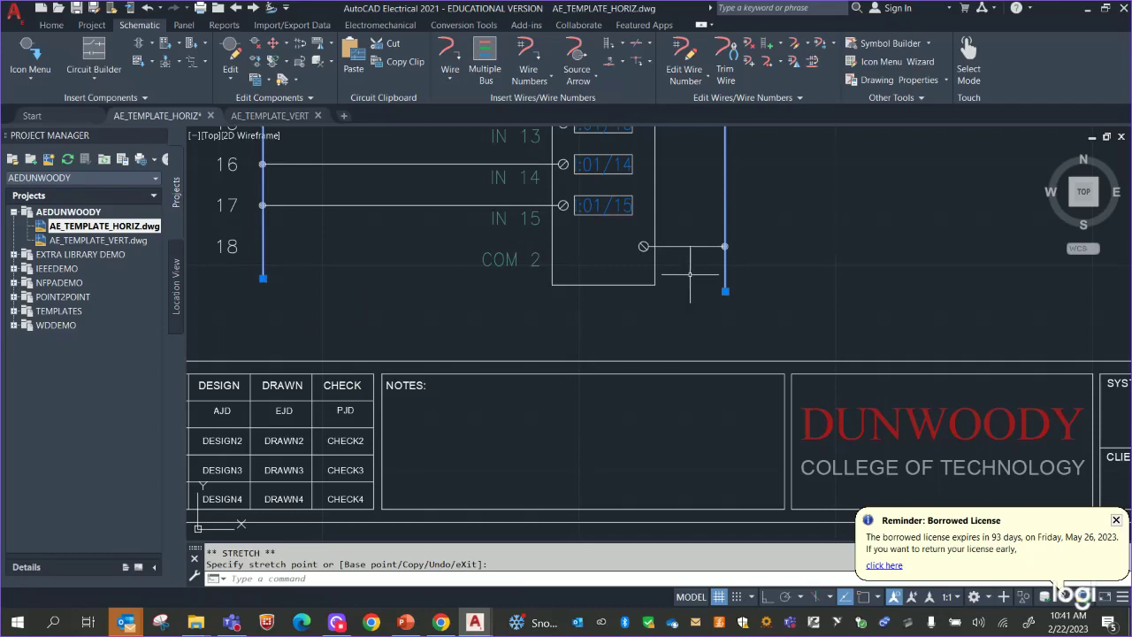
{"action": "scroll", "coordinate": [804, 253], "scroll_direction": "down", "scroll_amount": 2}
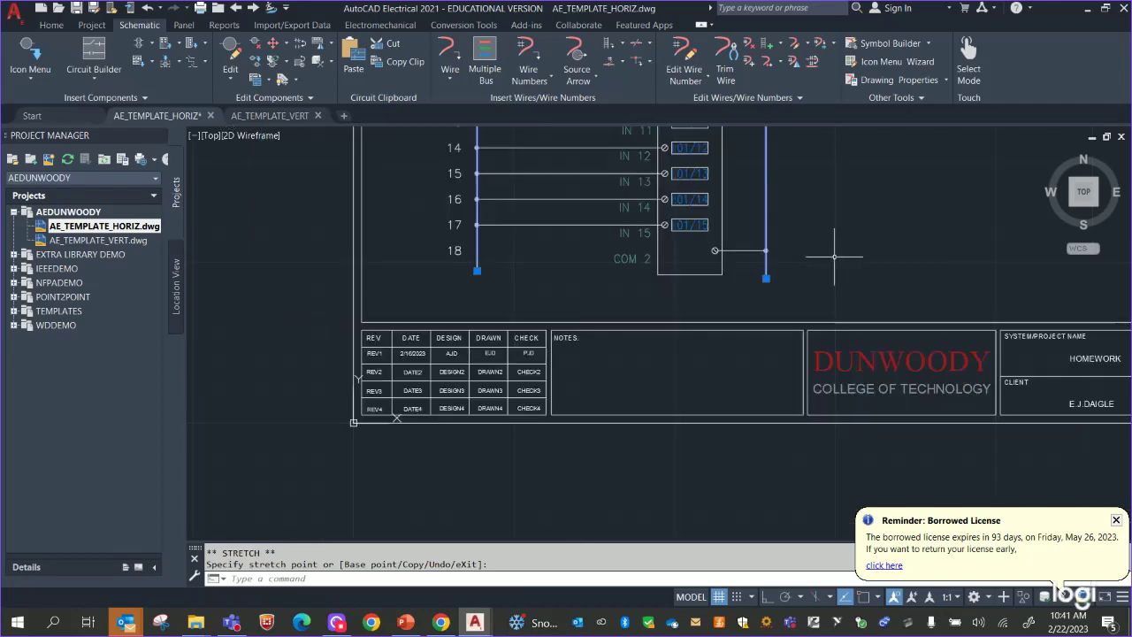
{"action": "middle_click_drag", "start_coordinate": [841, 245], "coordinate": [832, 369]}
{"action": "scroll", "coordinate": [863, 313], "scroll_direction": "down", "scroll_amount": 1}
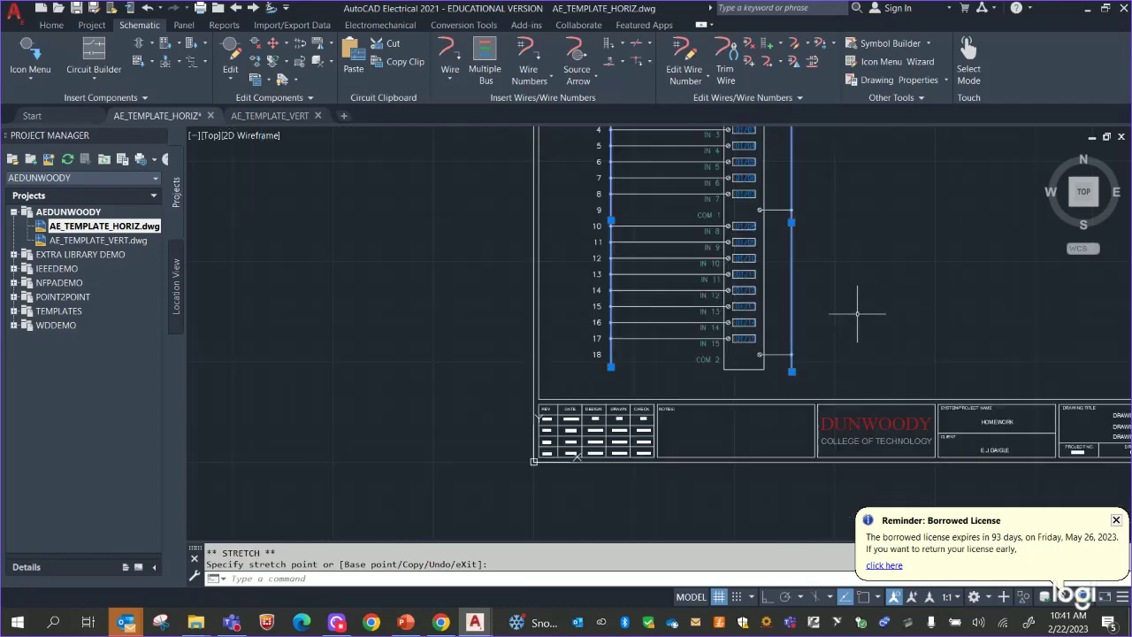
{"action": "key", "text": "Escape"}
Move the whole ladder with its PLC module slightly down inside the drawing border, closer to the title block.
{"action": "scroll", "coordinate": [879, 248], "scroll_direction": "down", "scroll_amount": 2}
{"action": "scroll", "coordinate": [809, 291], "scroll_direction": "up", "scroll_amount": 1}
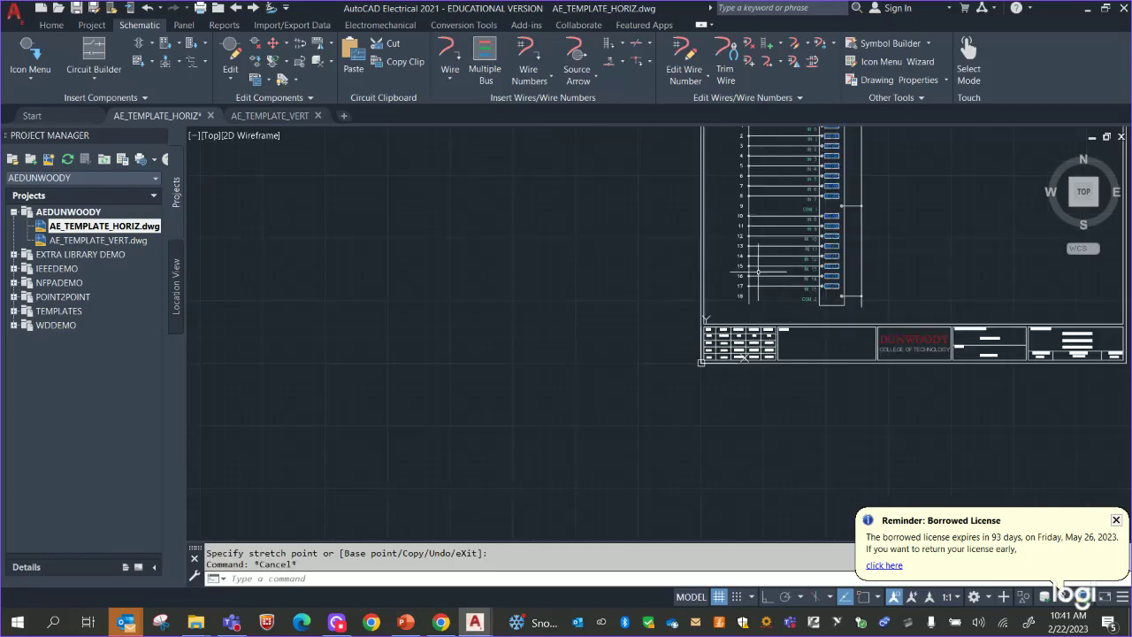
{"action": "middle_click_drag", "start_coordinate": [657, 391], "coordinate": [232, 497]}
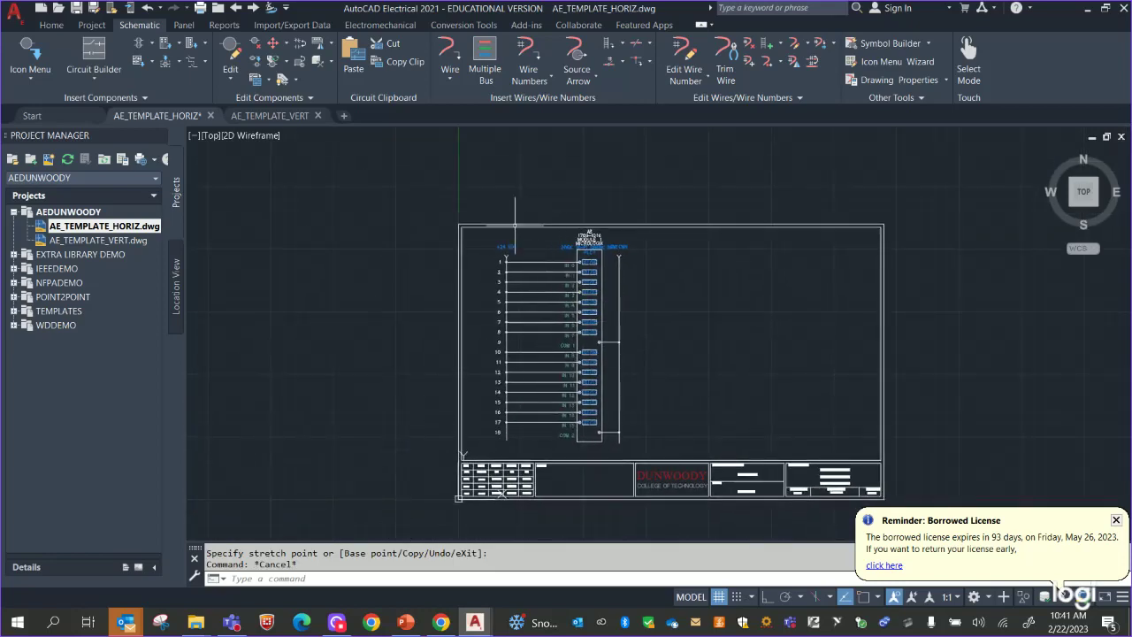
{"action": "left_click", "coordinate": [490, 207]}
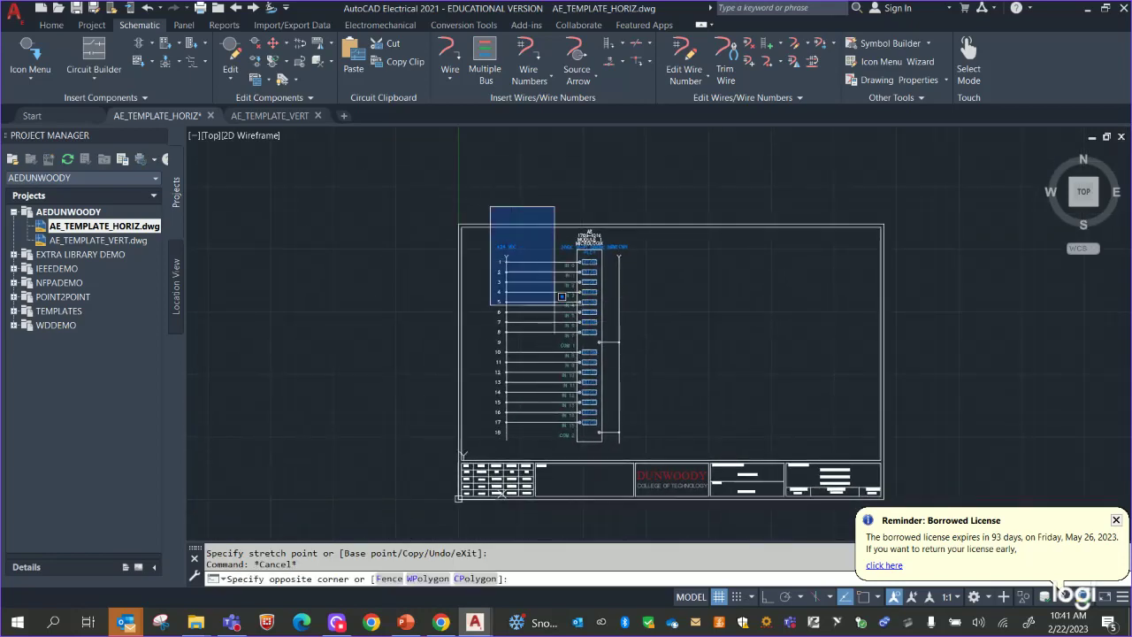
{"action": "left_click", "coordinate": [646, 432]}
{"action": "scroll", "coordinate": [624, 306], "scroll_direction": "up", "scroll_amount": 5}
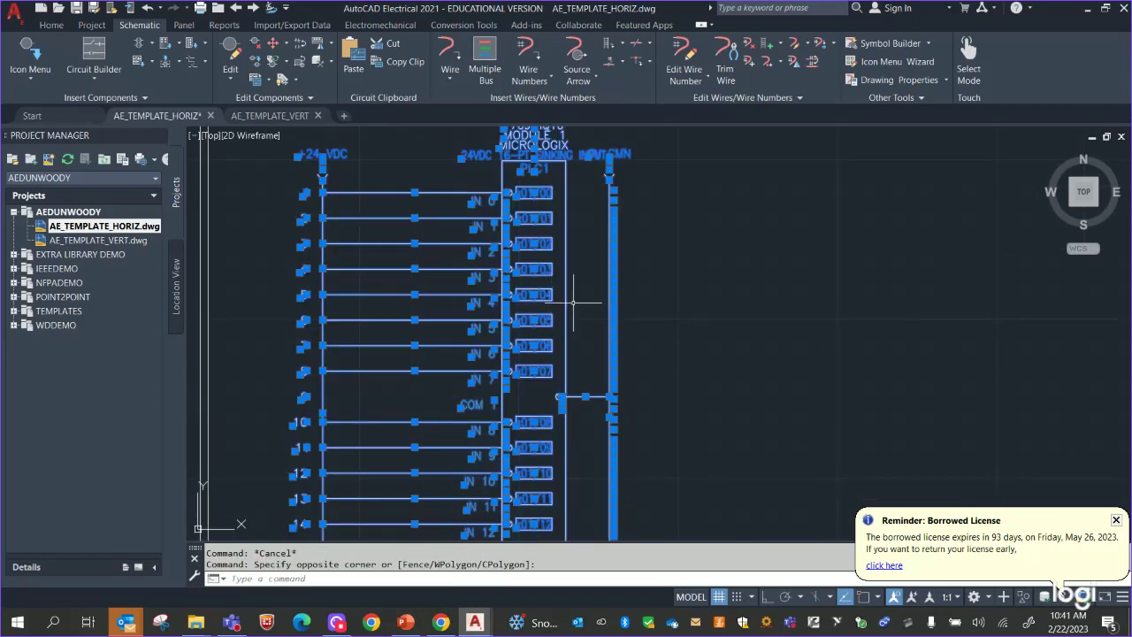
{"action": "mouse_move", "coordinate": [687, 379]}
{"action": "middle_mouse_down"}
{"action": "mouse_move", "coordinate": [796, 44]}
{"action": "mouse_move", "coordinate": [778, 36]}
{"action": "middle_mouse_up"}
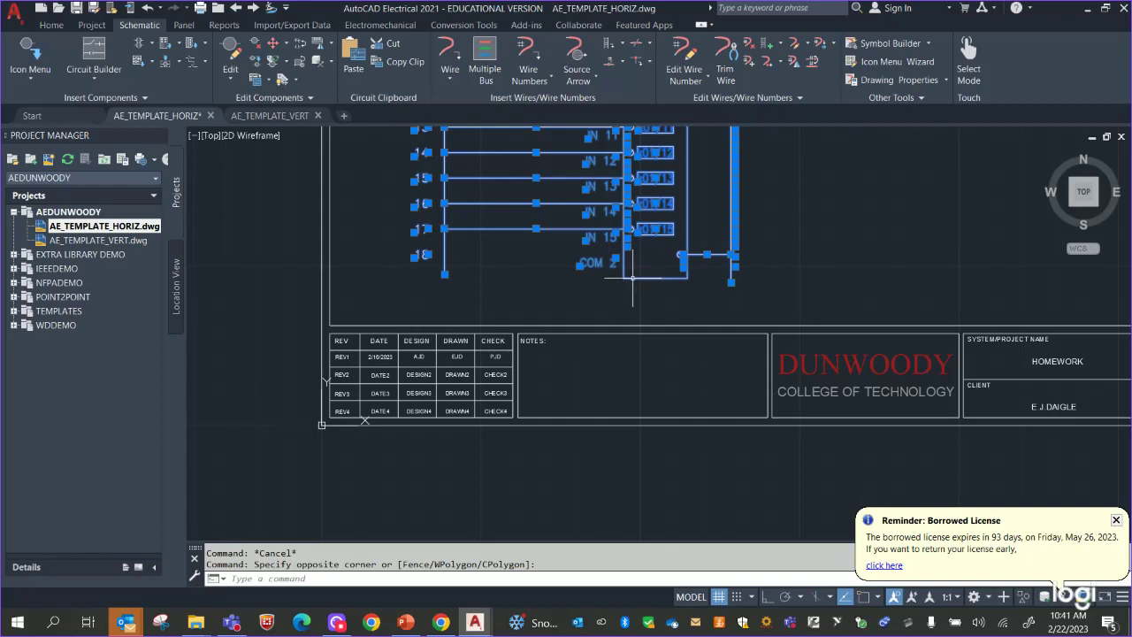
{"action": "key", "text": "Escape"}
{"action": "middle_click_drag", "start_coordinate": [633, 277], "coordinate": [631, 304]}
{"action": "left_click", "coordinate": [632, 299]}
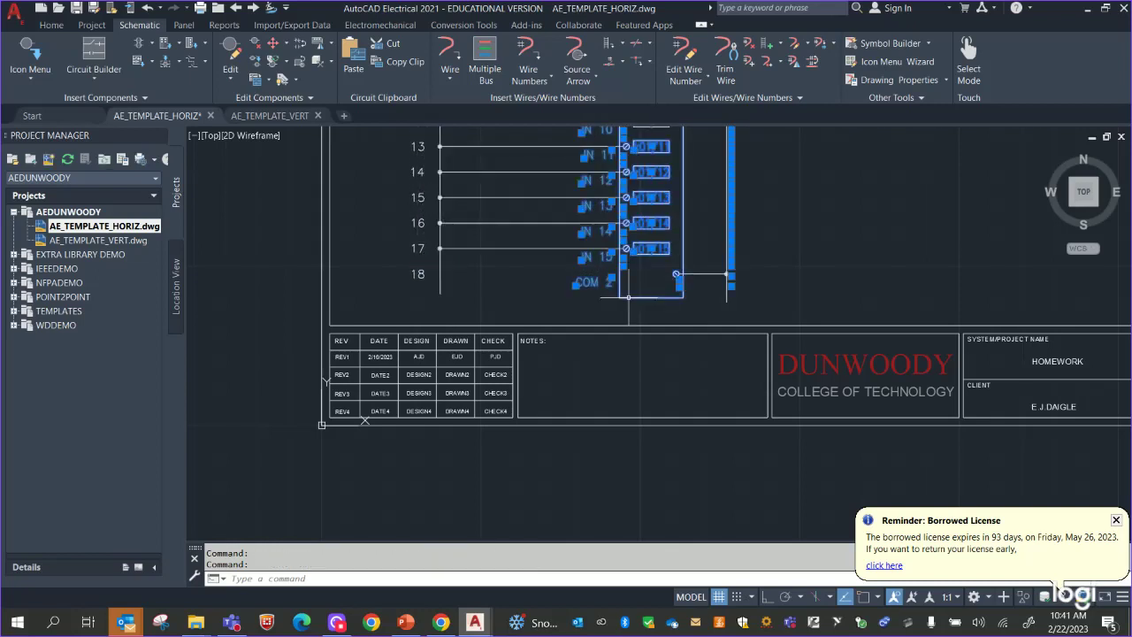
{"action": "left_click", "coordinate": [909, 267]}
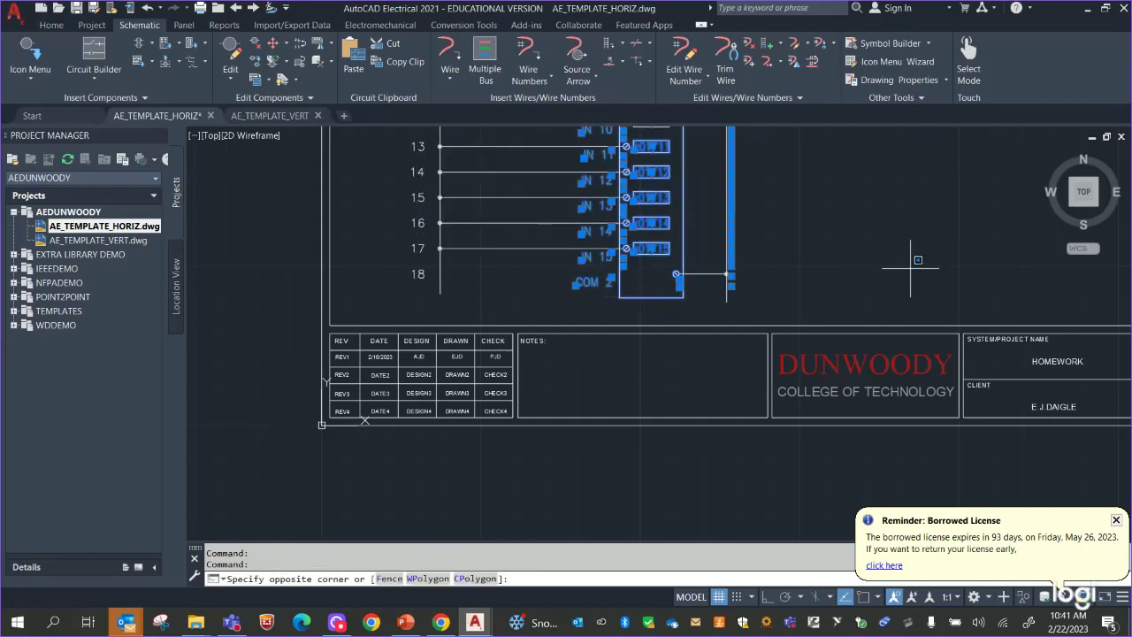
{"action": "key", "text": "Escape"}
{"action": "key", "text": "Escape"}
Dismiss the borrowed license reminder.
{"action": "scroll", "coordinate": [878, 235], "scroll_direction": "up", "scroll_amount": 3}
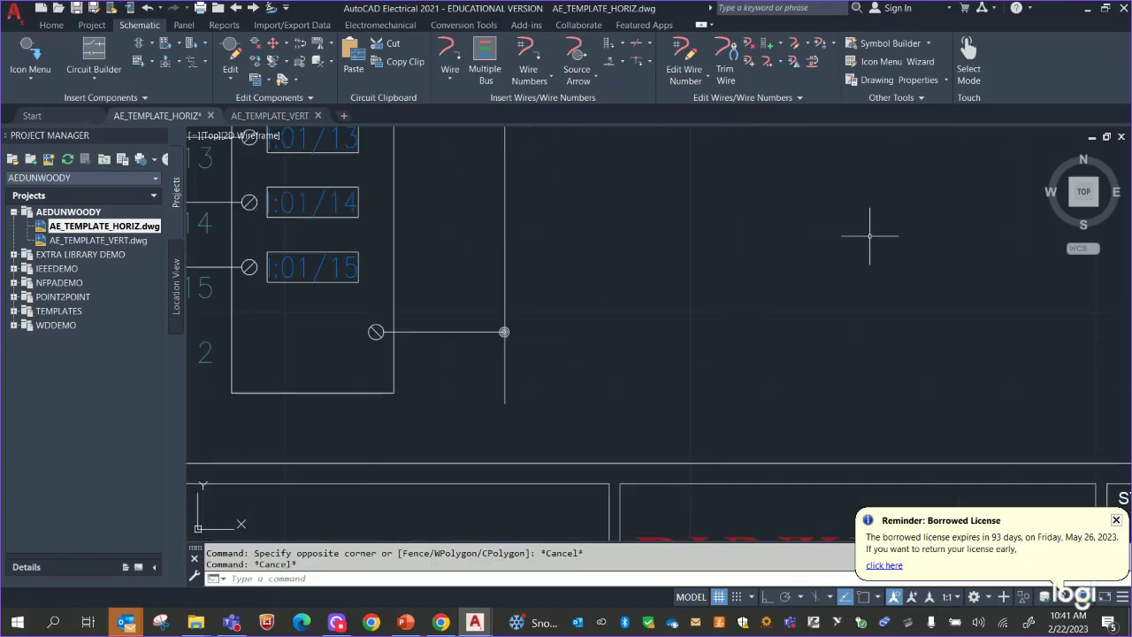
{"action": "scroll", "coordinate": [872, 235], "scroll_direction": "down", "scroll_amount": 3}
{"action": "middle_click_drag", "start_coordinate": [866, 258], "coordinate": [835, 473]}
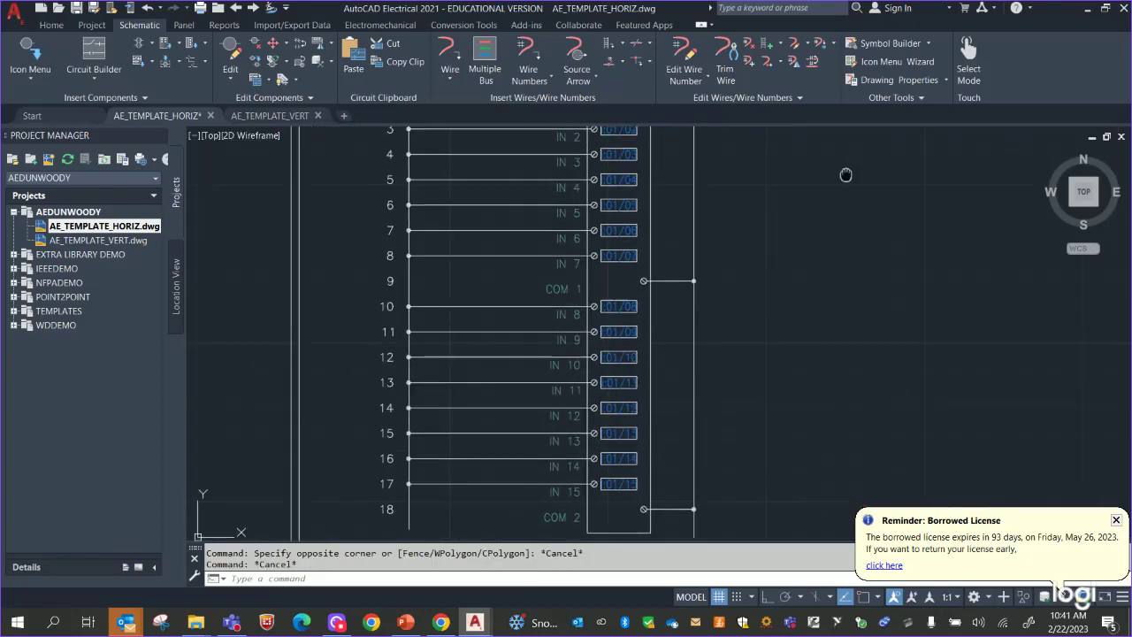
{"action": "mouse_move", "coordinate": [846, 171]}
{"action": "middle_mouse_down"}
{"action": "mouse_move", "coordinate": [806, 419]}
{"action": "mouse_move", "coordinate": [812, 389]}
{"action": "middle_mouse_up"}
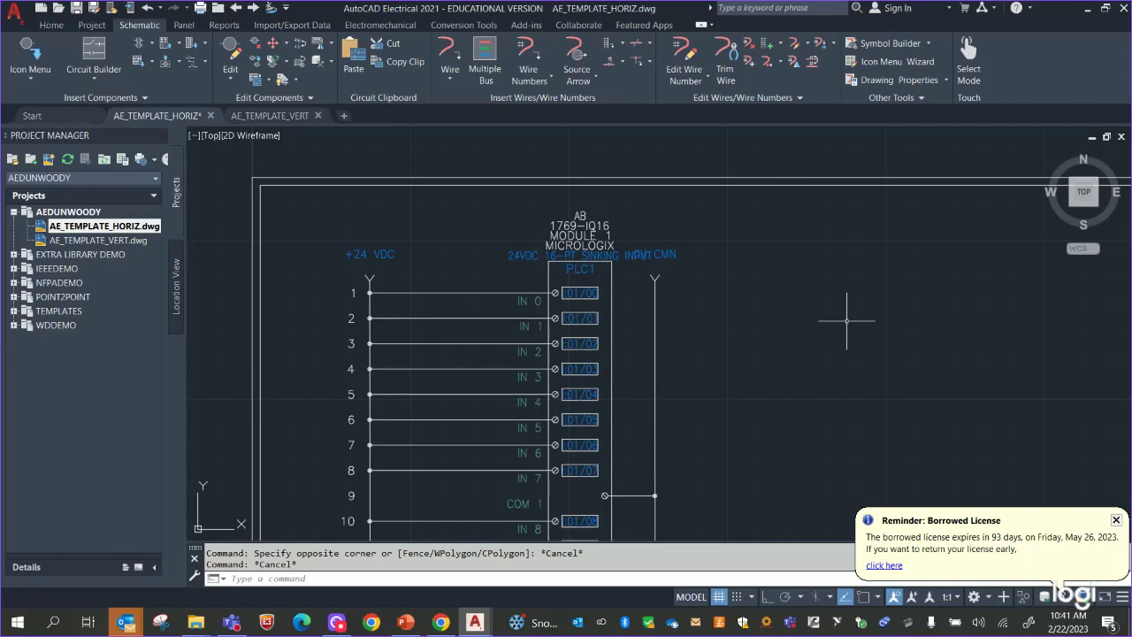
{"action": "left_click", "coordinate": [1116, 520]}
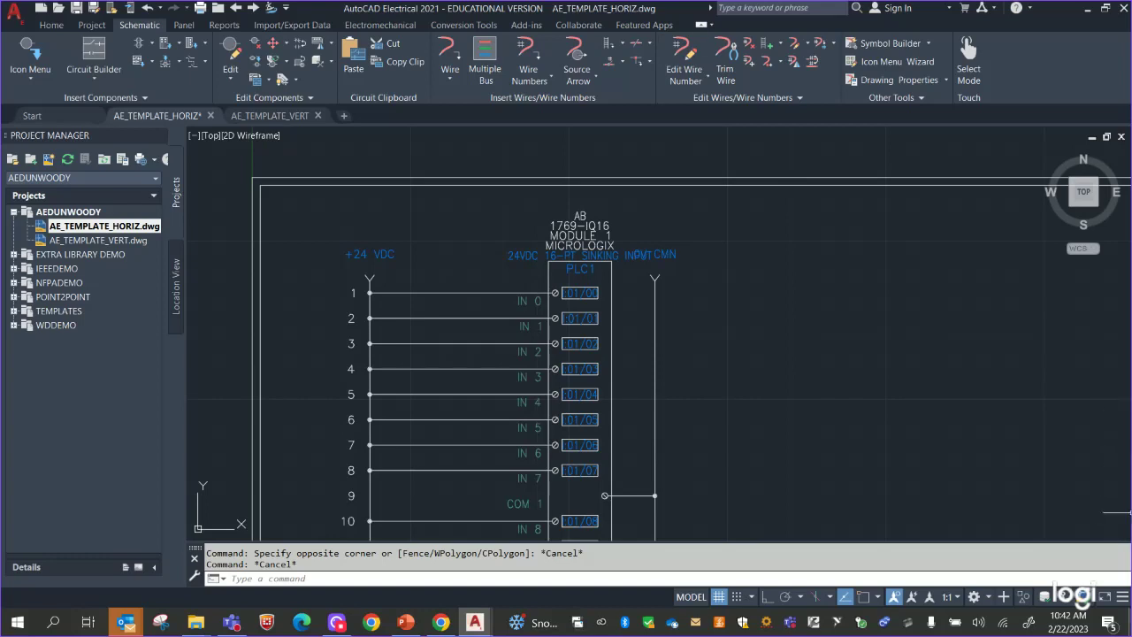
Clear the DESC and LINE2 attribute values in the PLC module's header.
{"action": "scroll", "coordinate": [678, 328], "scroll_direction": "up", "scroll_amount": 4}
{"action": "middle_click_drag", "start_coordinate": [678, 327], "coordinate": [845, 553]}
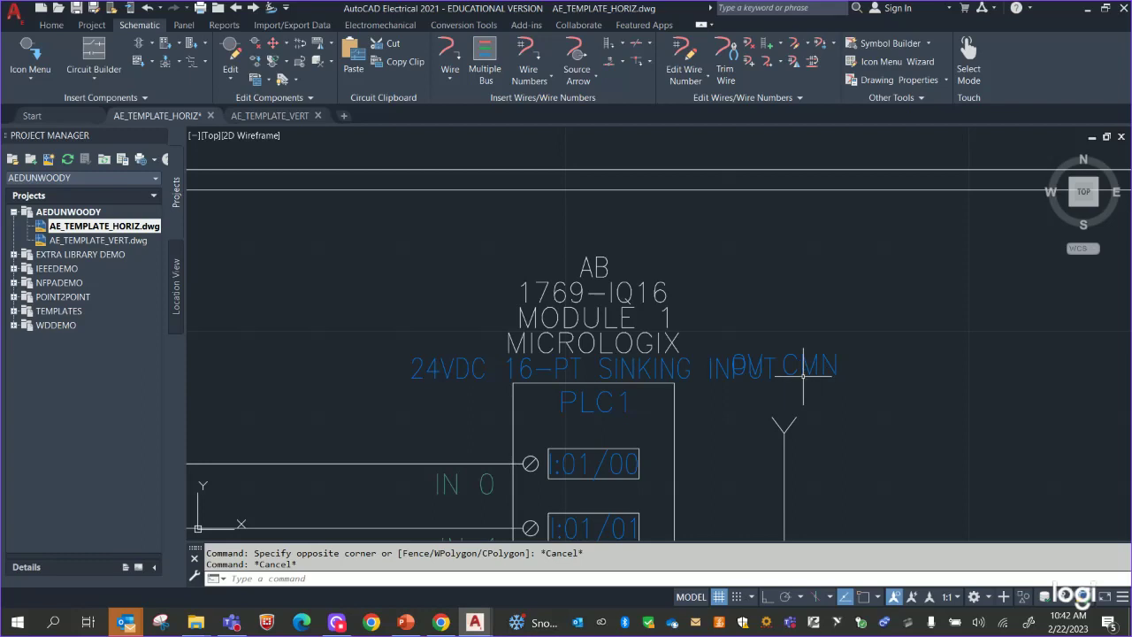
{"action": "double_click", "coordinate": [451, 362]}
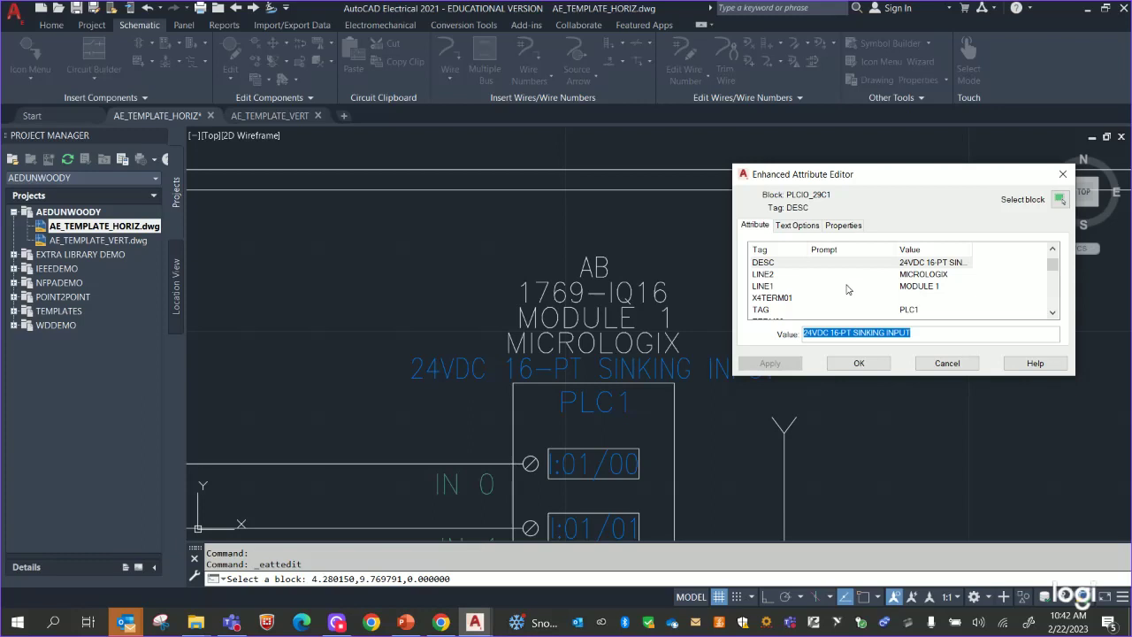
{"action": "key", "text": "BackSpace"}
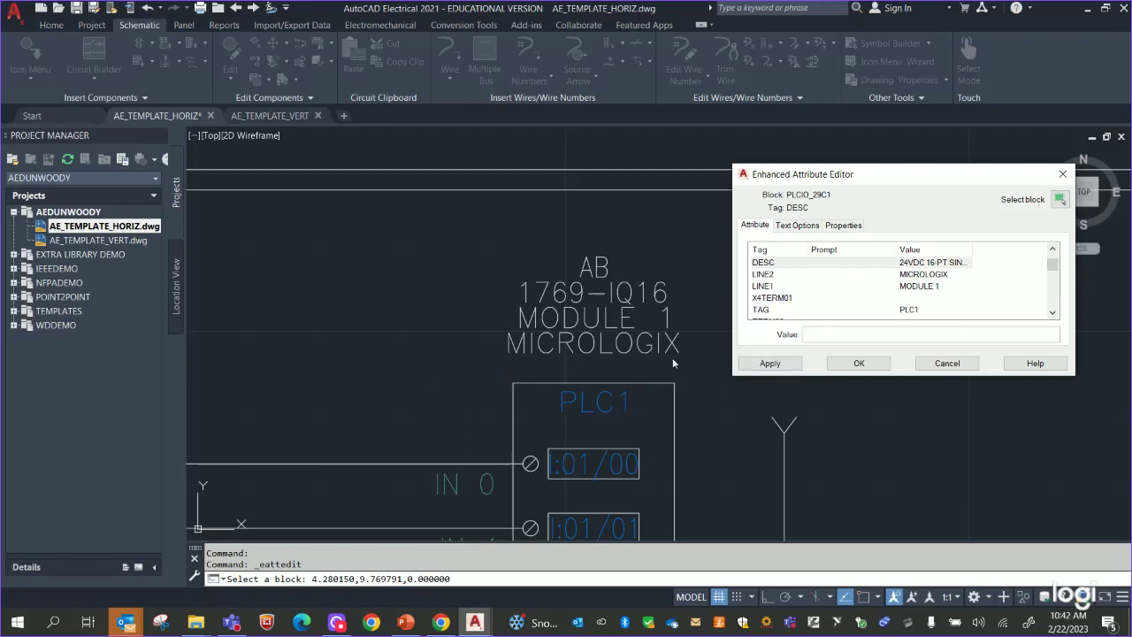
{"action": "left_click", "coordinate": [930, 275]}
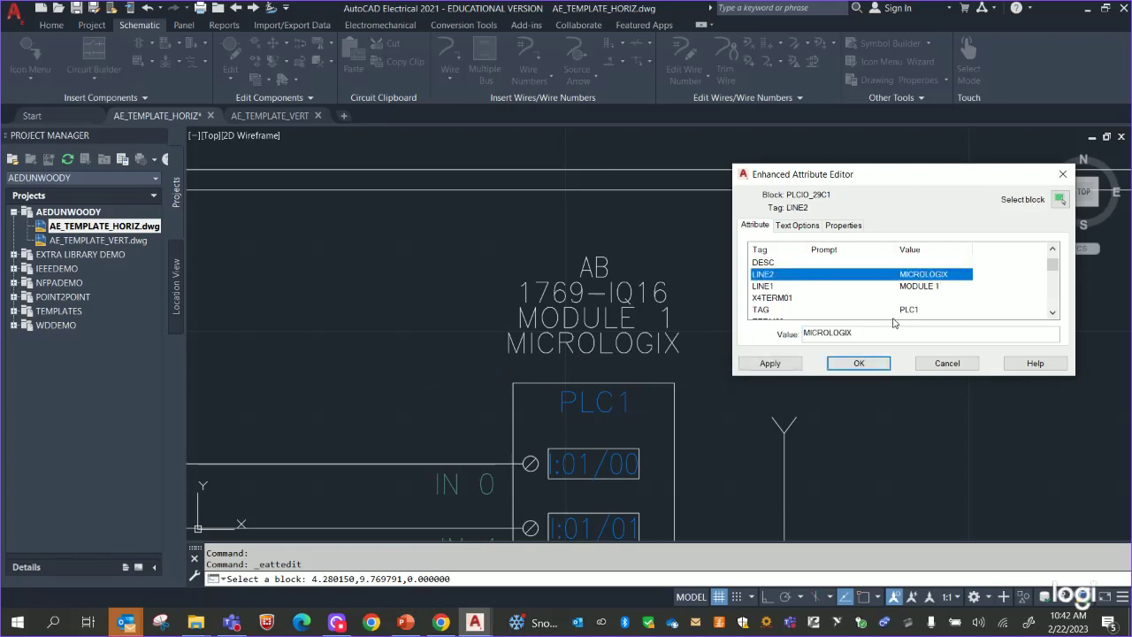
{"action": "double_click", "coordinate": [868, 331]}
{"action": "key", "text": "BackSpace"}
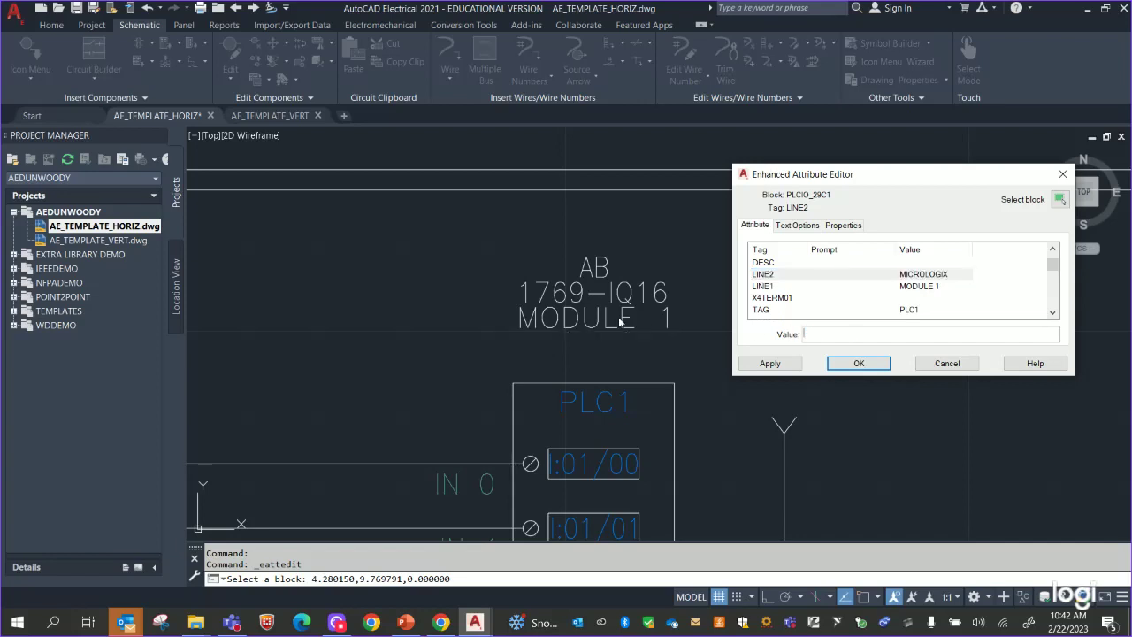
{"action": "left_click", "coordinate": [859, 362]}
{"action": "scroll", "coordinate": [884, 358], "scroll_direction": "down", "scroll_amount": 2}
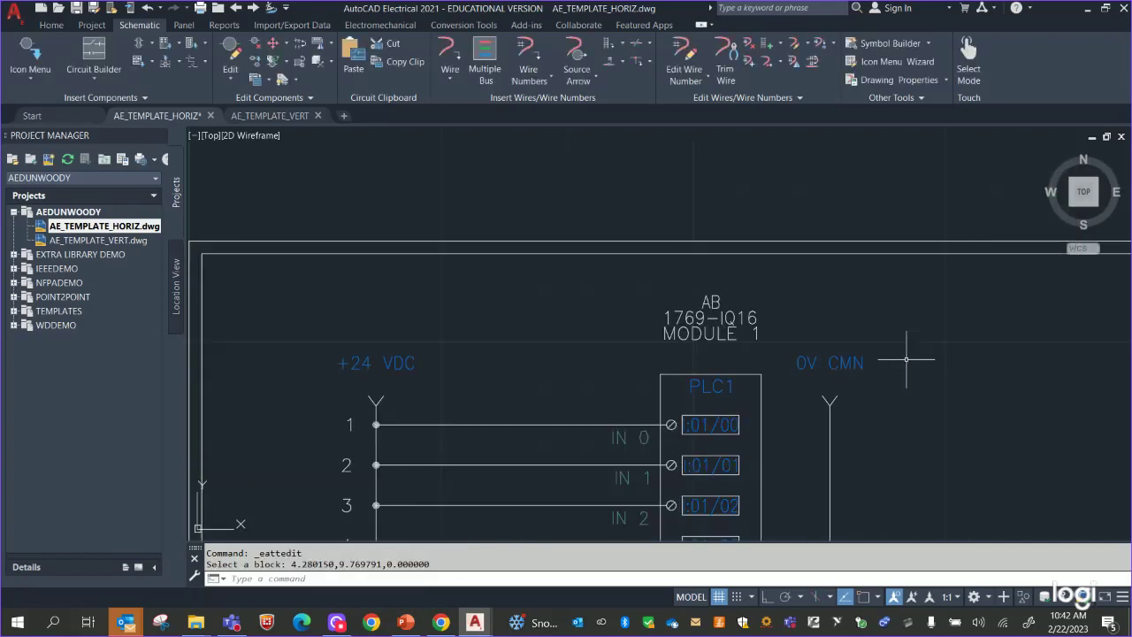
{"action": "mouse_move", "coordinate": [904, 362]}
{"action": "middle_mouse_down"}
{"action": "mouse_move", "coordinate": [816, 186]}
{"action": "mouse_move", "coordinate": [826, 172]}
{"action": "middle_mouse_up"}
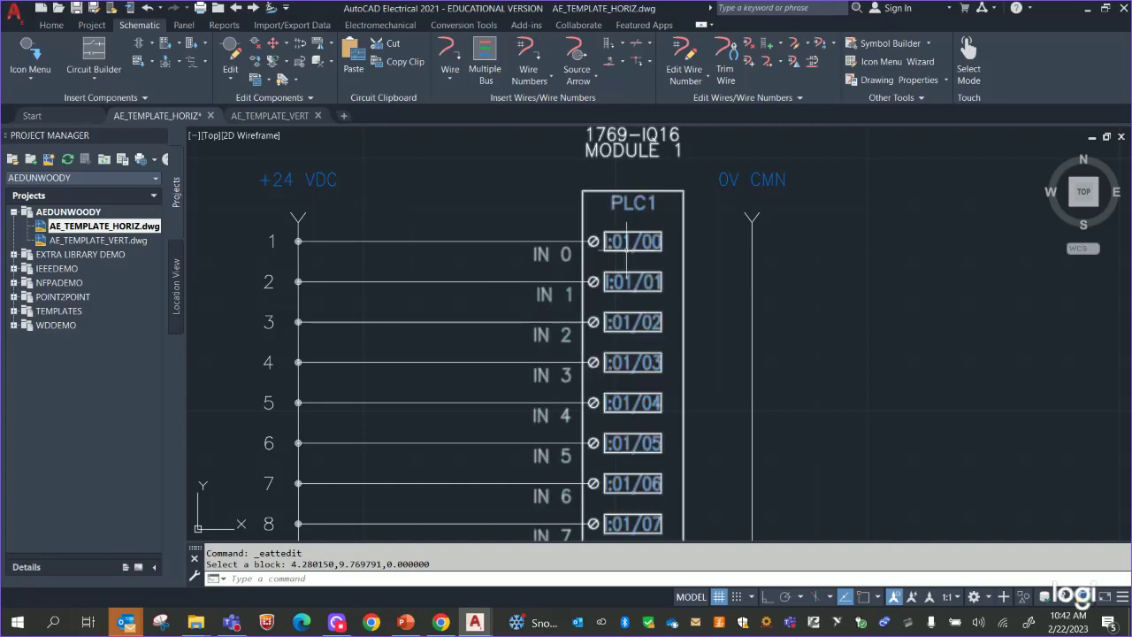
{"action": "middle_click_drag", "start_coordinate": [853, 257], "coordinate": [823, 353]}
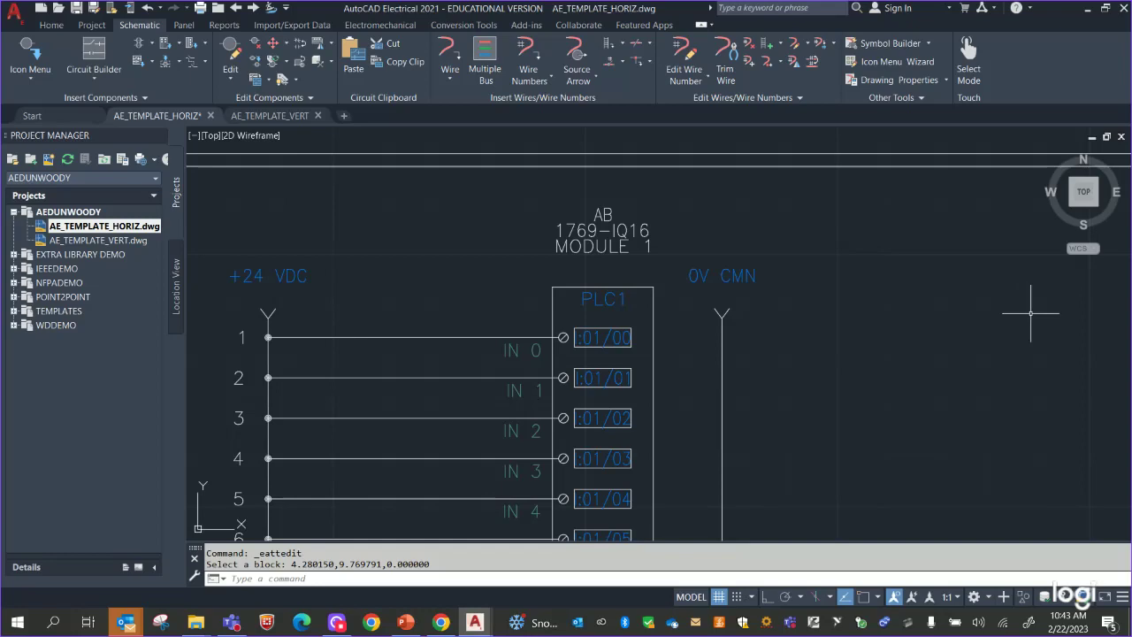
{"action": "scroll", "coordinate": [1002, 321], "scroll_direction": "down", "scroll_amount": 5}
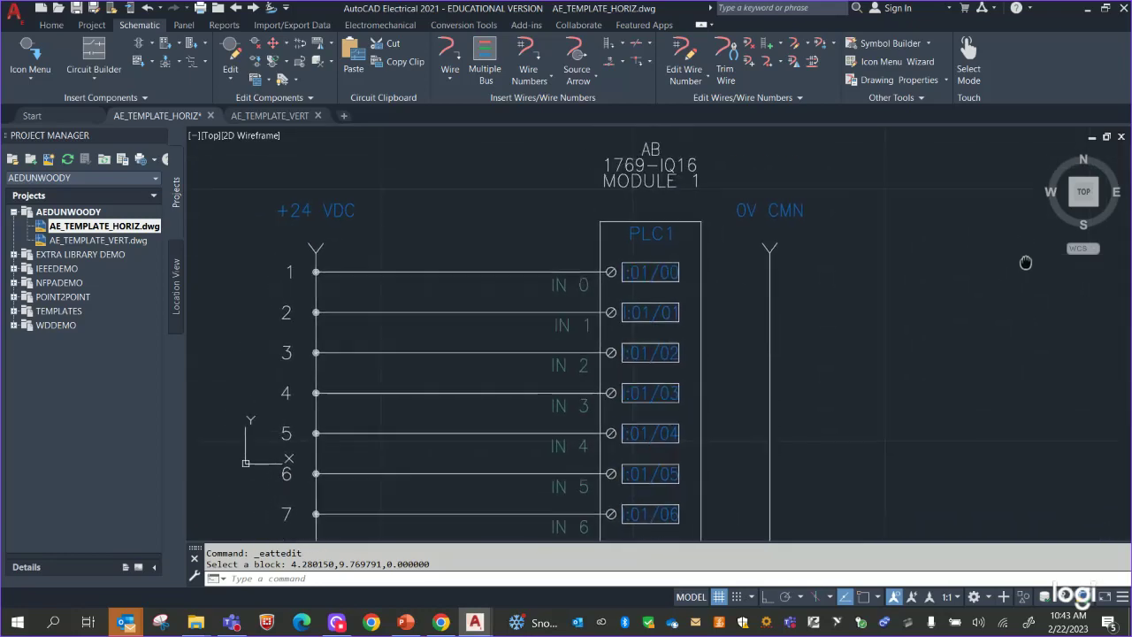
{"action": "mouse_move", "coordinate": [990, 298]}
{"action": "middle_mouse_down"}
{"action": "mouse_move", "coordinate": [890, 182]}
{"action": "mouse_move", "coordinate": [883, 262]}
{"action": "middle_mouse_up"}
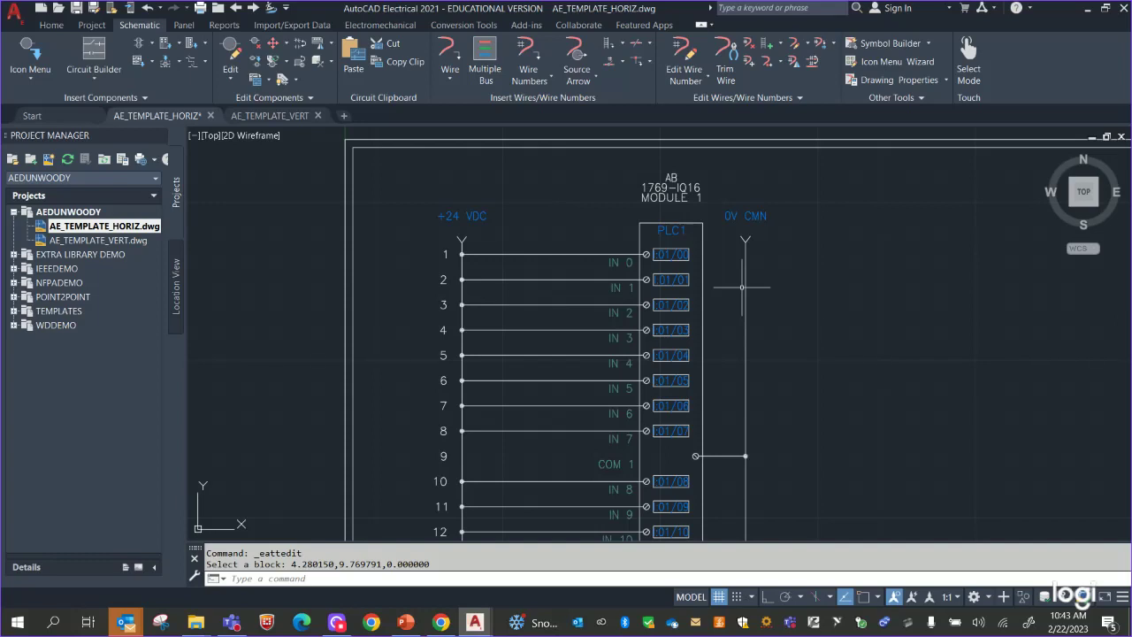
{"action": "scroll", "coordinate": [757, 309], "scroll_direction": "up", "scroll_amount": 3}
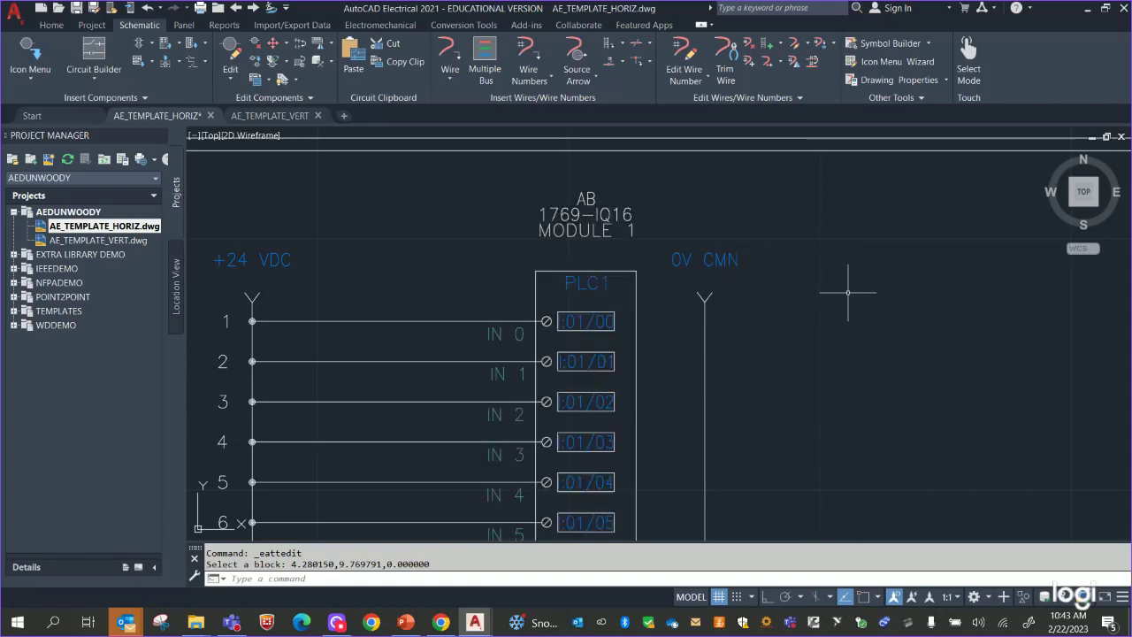
{"action": "scroll", "coordinate": [836, 300], "scroll_direction": "down", "scroll_amount": 3}
{"action": "scroll", "coordinate": [798, 156], "scroll_direction": "up", "scroll_amount": 1}
{"action": "middle_click_drag", "start_coordinate": [798, 156], "coordinate": [800, 220]}
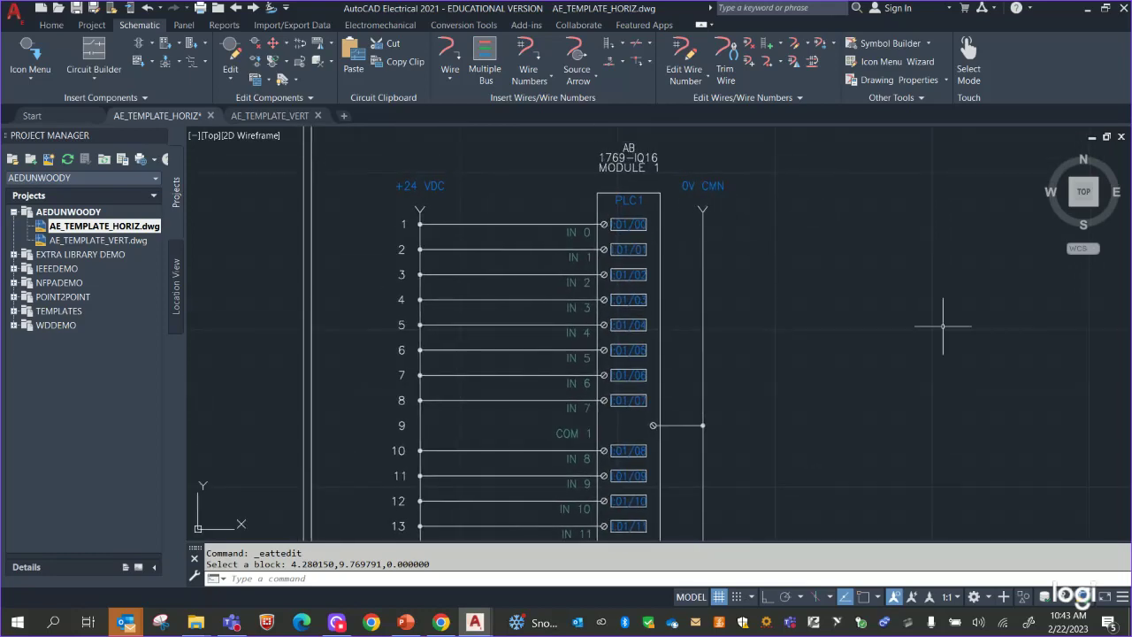
{"action": "middle_click_drag", "start_coordinate": [929, 314], "coordinate": [933, 306]}
{"action": "scroll", "coordinate": [889, 297], "scroll_direction": "down", "scroll_amount": 5}
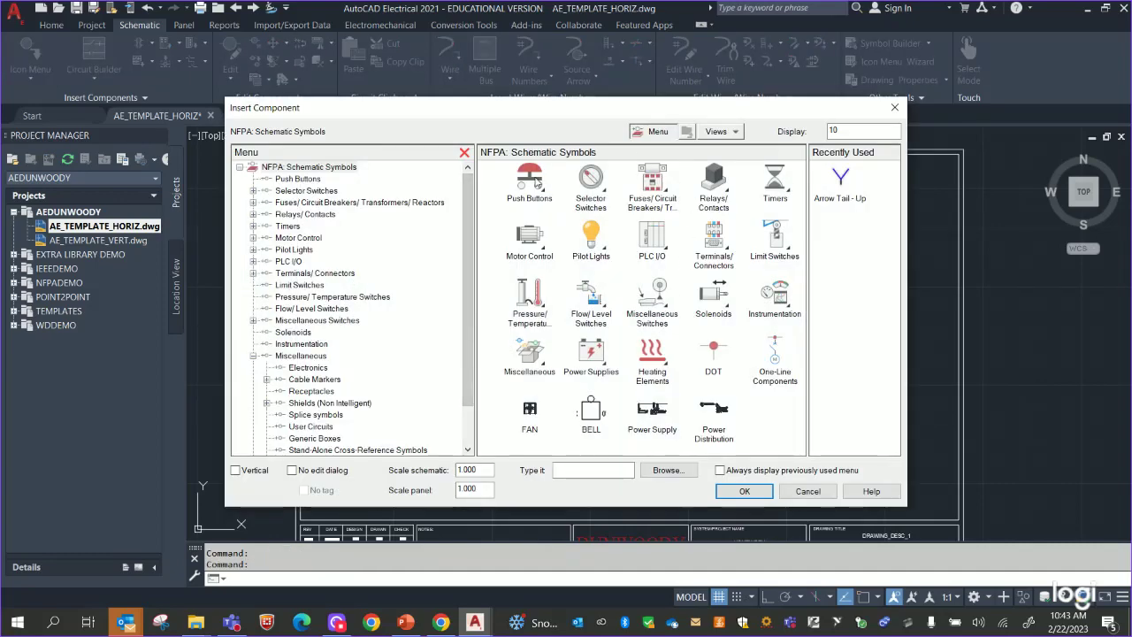
Insert a normally open push button on rung 1, feeding input IN 0.
{"action": "left_click", "coordinate": [535, 183]}
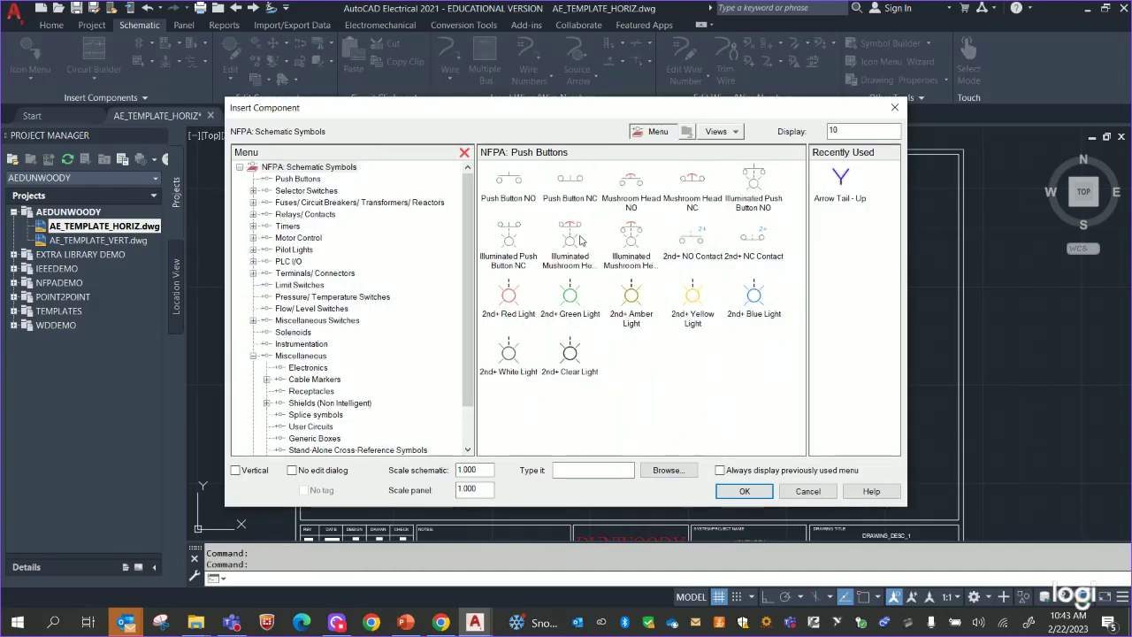
{"action": "left_click", "coordinate": [532, 193]}
{"action": "scroll", "coordinate": [410, 230], "scroll_direction": "up", "scroll_amount": 8}
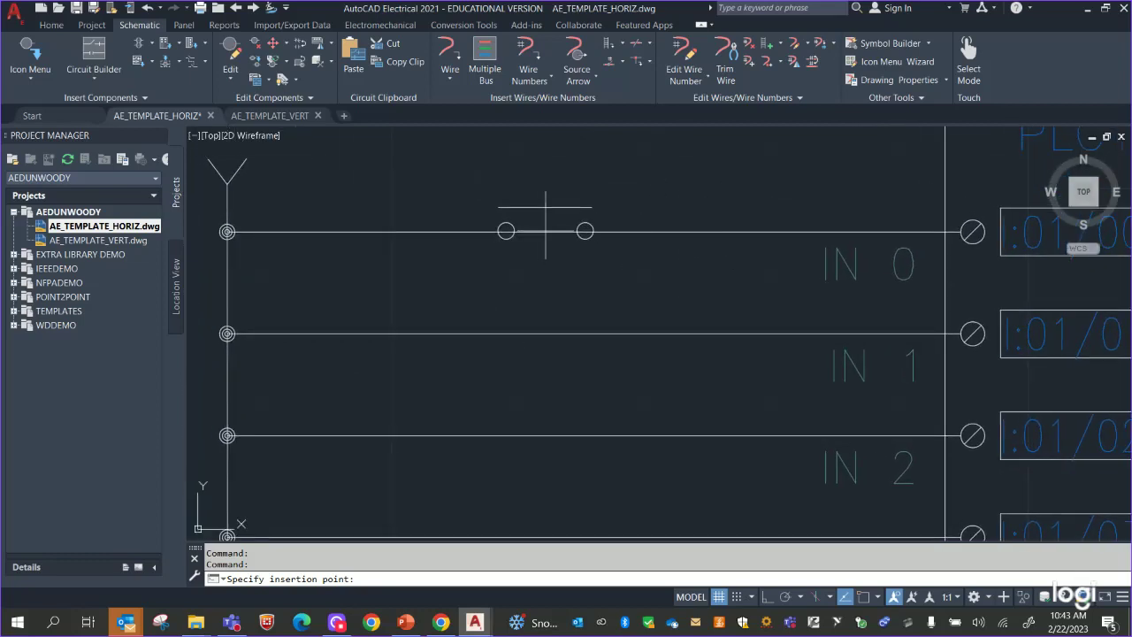
{"action": "left_click", "coordinate": [540, 231]}
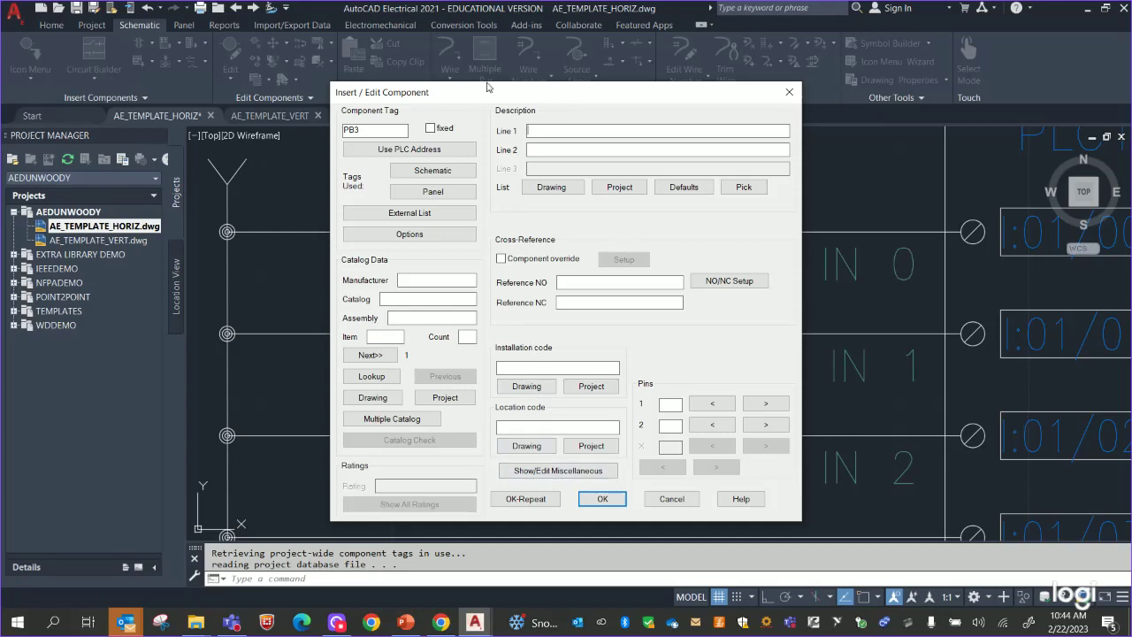
Assign the rung 1 push button the red AB 30.5mm extended catalog part 800H-BR6D1 with 1 NO contact, and accept the component.
{"action": "mouse_move", "coordinate": [490, 99]}
{"action": "left_mouse_down"}
{"action": "mouse_move", "coordinate": [639, 100]}
{"action": "mouse_move", "coordinate": [696, 43]}
{"action": "mouse_move", "coordinate": [692, 57]}
{"action": "left_mouse_up"}
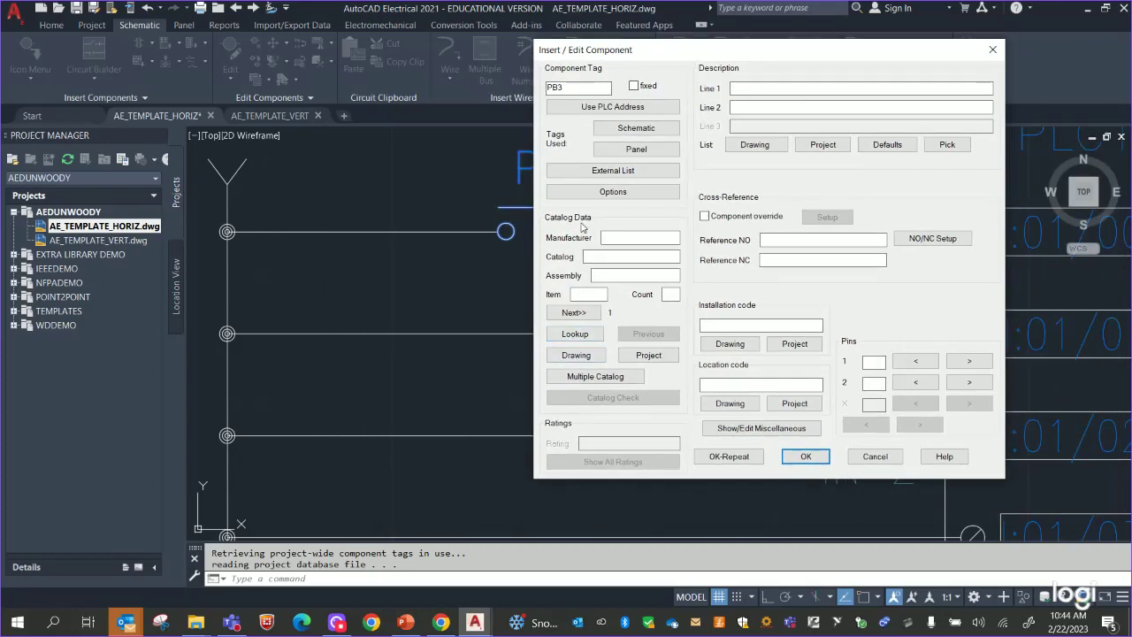
{"action": "left_click", "coordinate": [575, 336]}
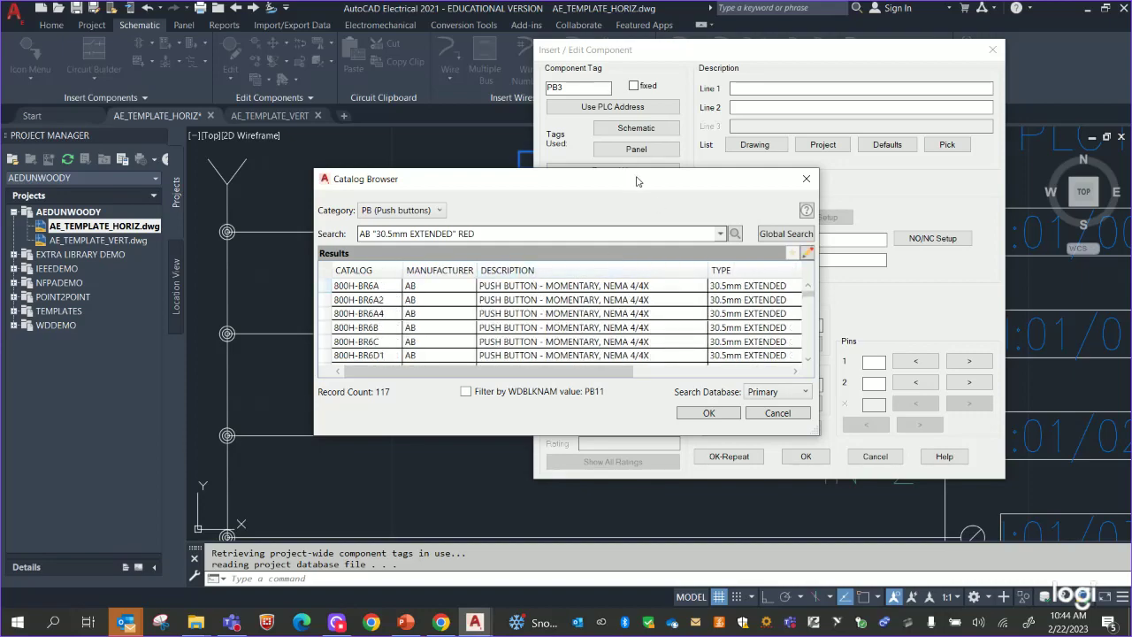
{"action": "left_click_drag", "start_coordinate": [639, 181], "coordinate": [633, 111]}
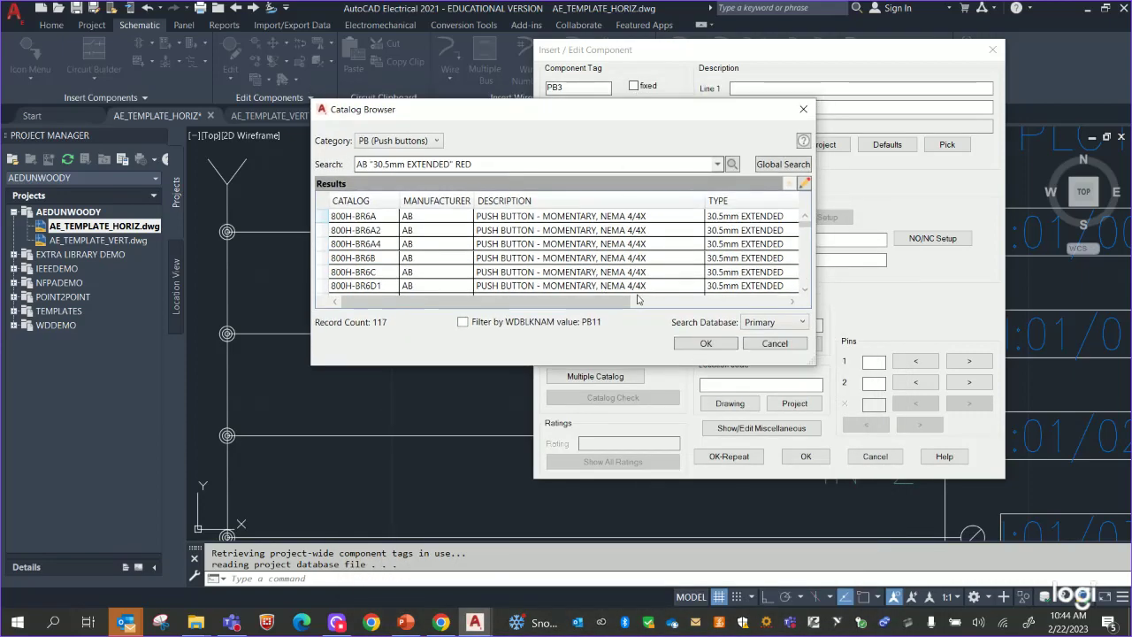
{"action": "left_click_drag", "start_coordinate": [617, 302], "coordinate": [776, 305]}
{"action": "scroll", "coordinate": [517, 266], "scroll_direction": "down", "scroll_amount": 1}
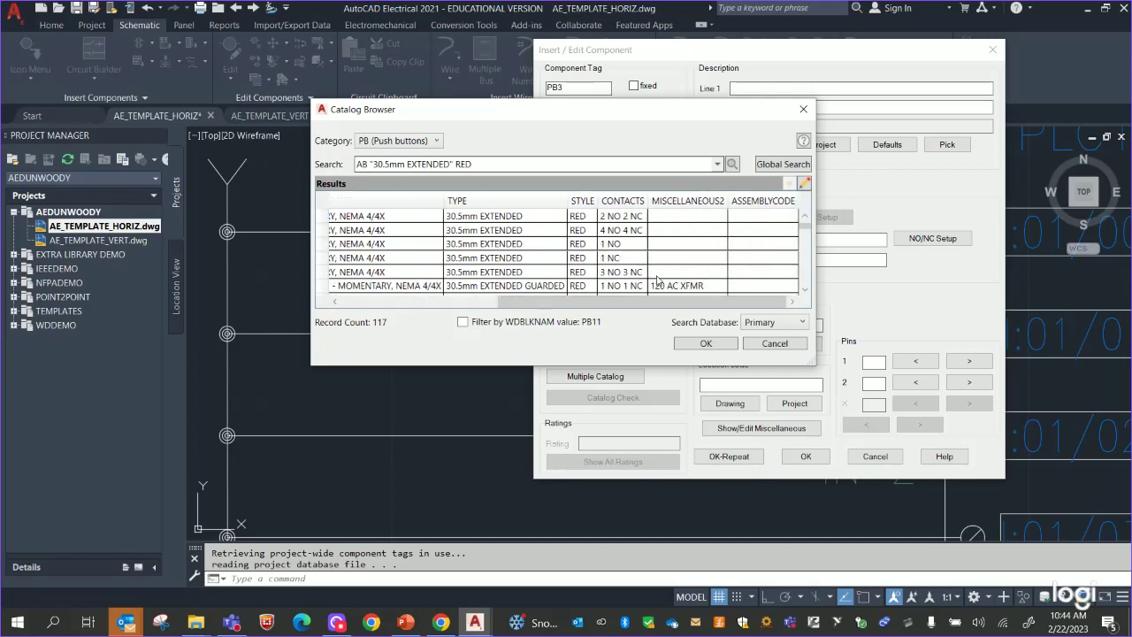
{"action": "left_click", "coordinate": [619, 246]}
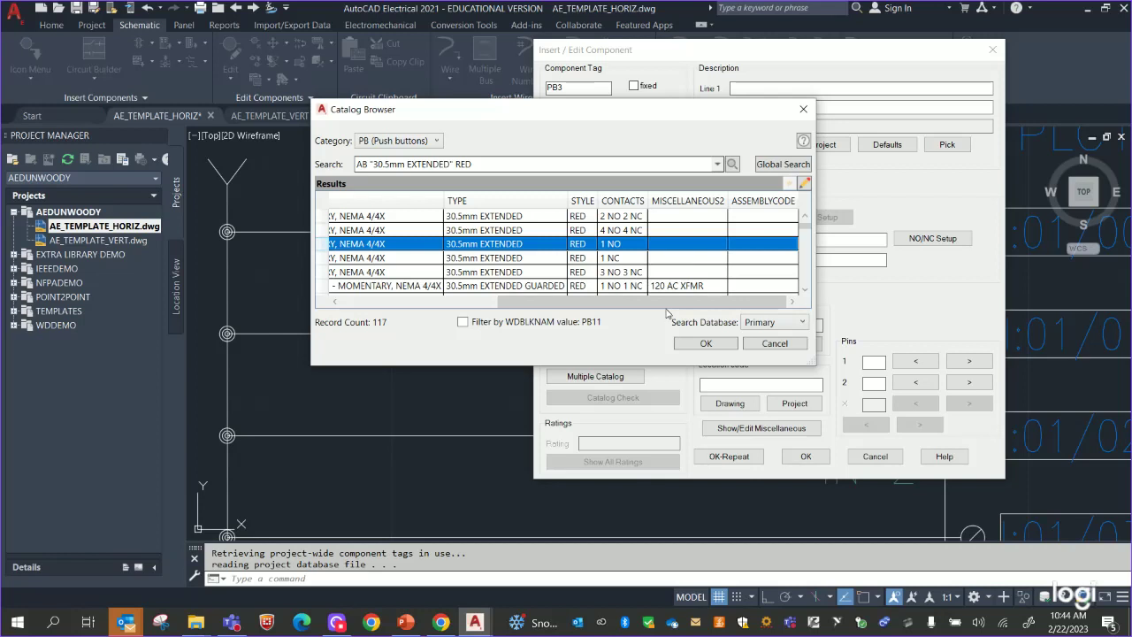
{"action": "left_click_drag", "start_coordinate": [667, 302], "coordinate": [364, 306]}
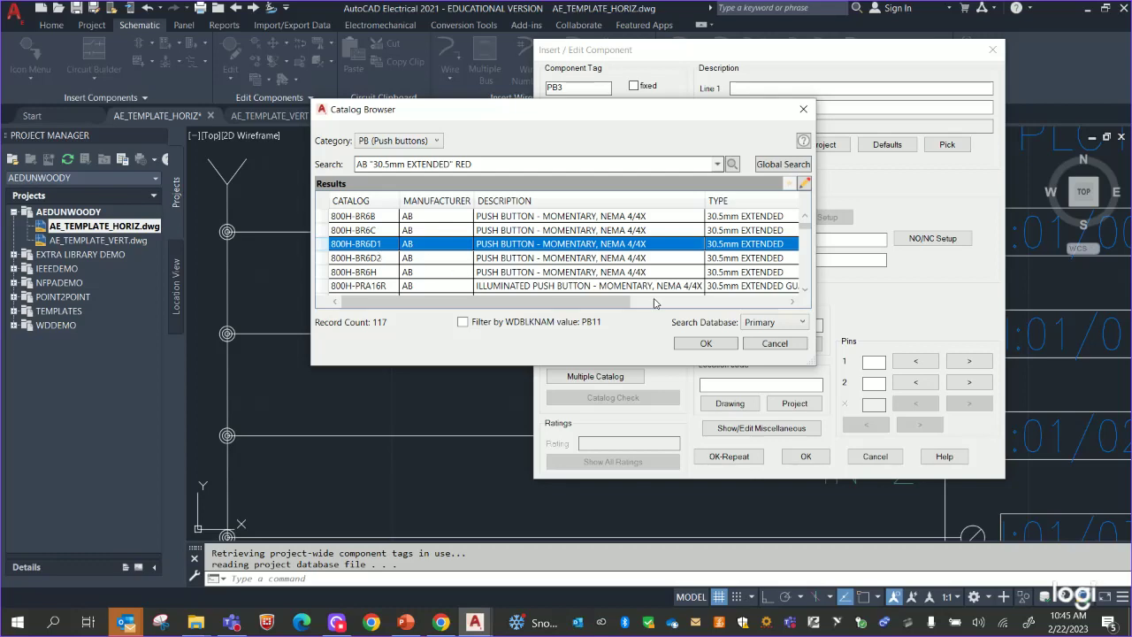
{"action": "left_click", "coordinate": [690, 349]}
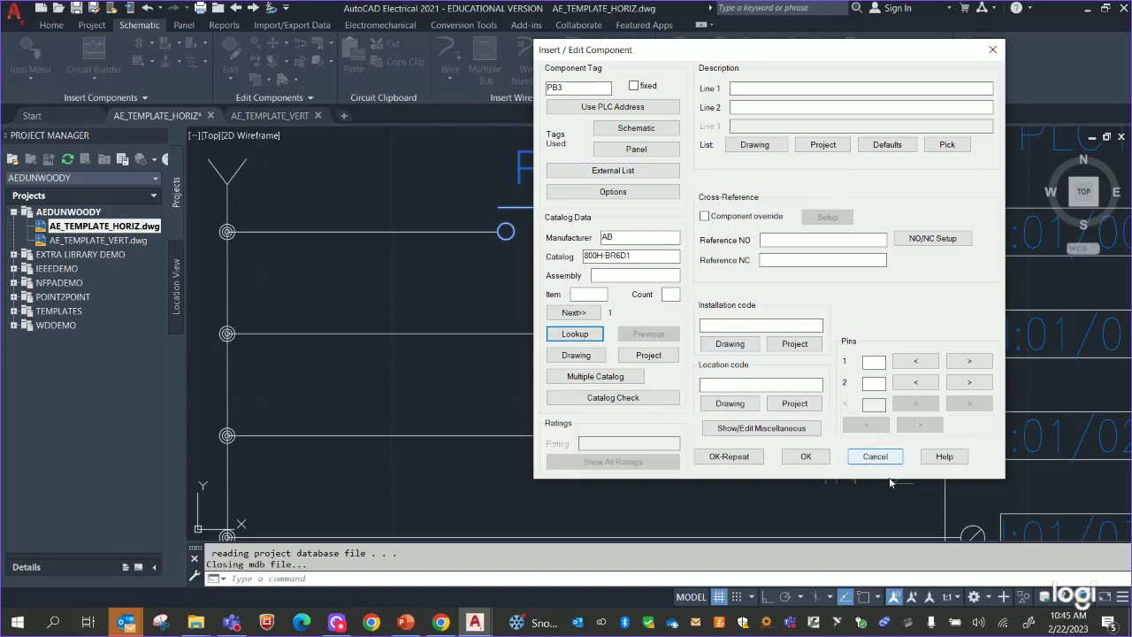
{"action": "left_click", "coordinate": [808, 458]}
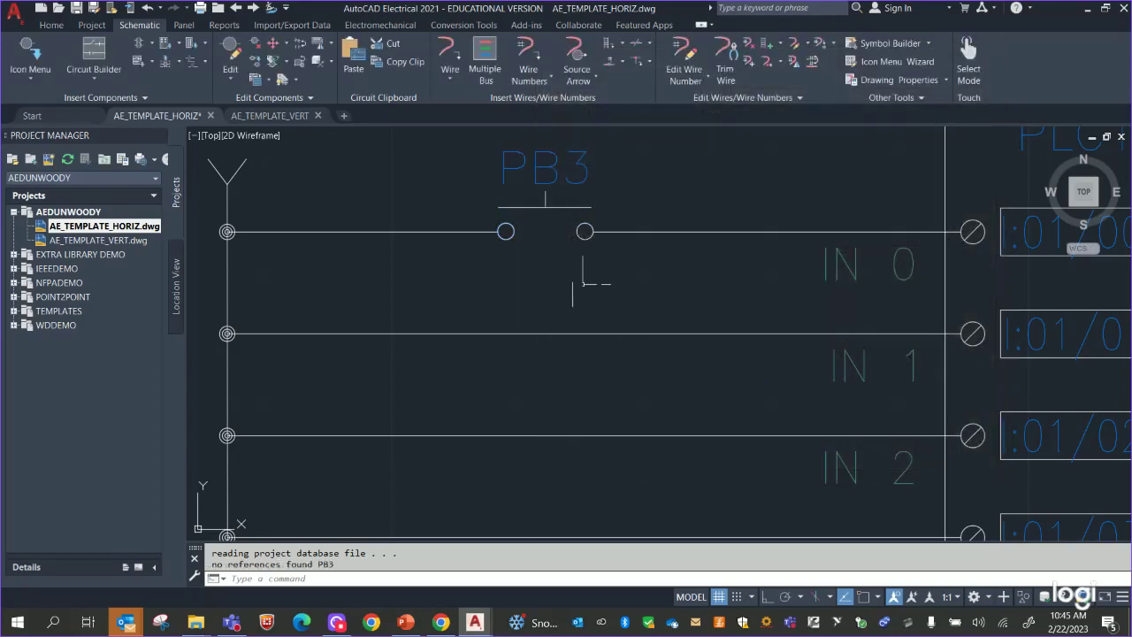
Insert a normally closed push button on rung 2, directly below the rung 1 push button.
{"action": "scroll", "coordinate": [586, 286], "scroll_direction": "down", "scroll_amount": 2}
{"action": "mouse_move", "coordinate": [595, 295]}
{"action": "middle_mouse_down"}
{"action": "mouse_move", "coordinate": [535, 345]}
{"action": "mouse_move", "coordinate": [541, 354]}
{"action": "middle_mouse_up"}
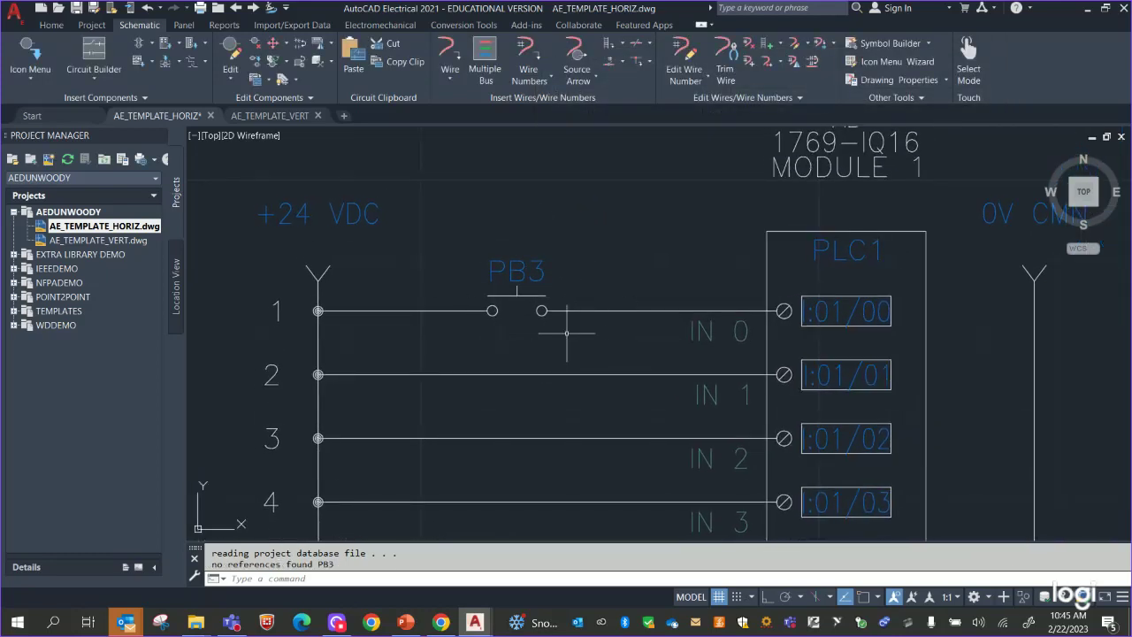
{"action": "left_click", "coordinate": [33, 54]}
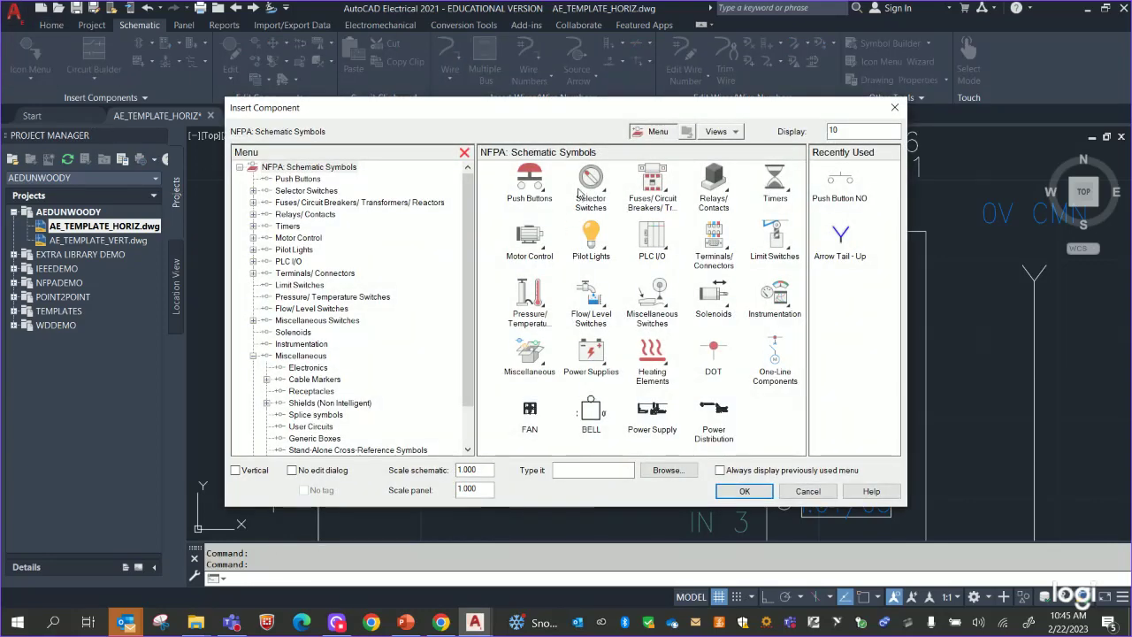
{"action": "left_click", "coordinate": [531, 189]}
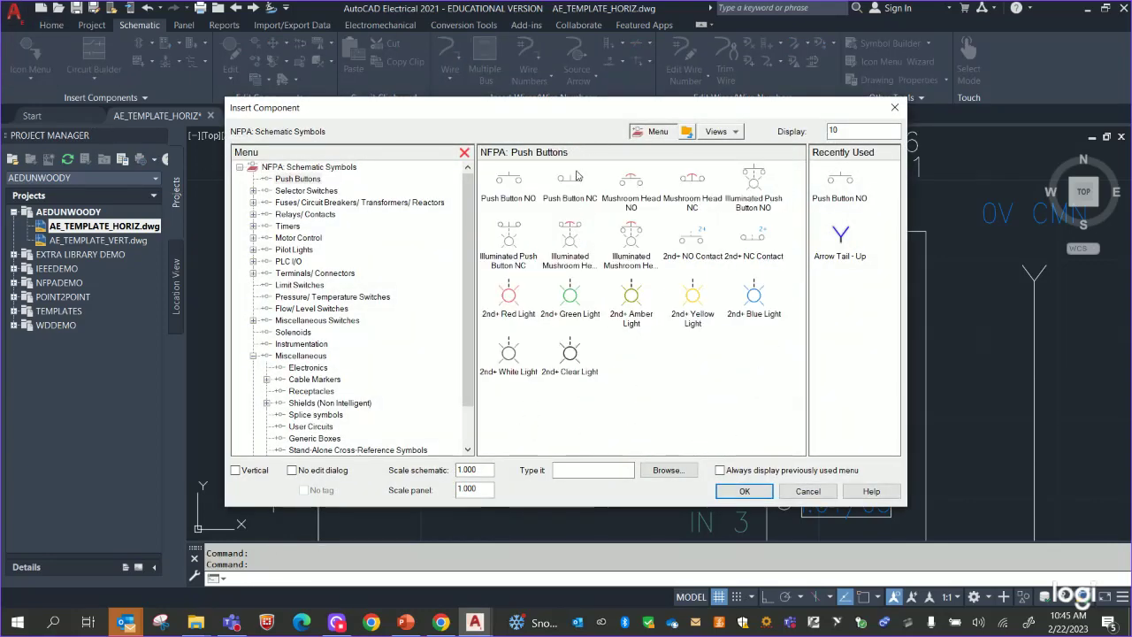
{"action": "left_click", "coordinate": [568, 178]}
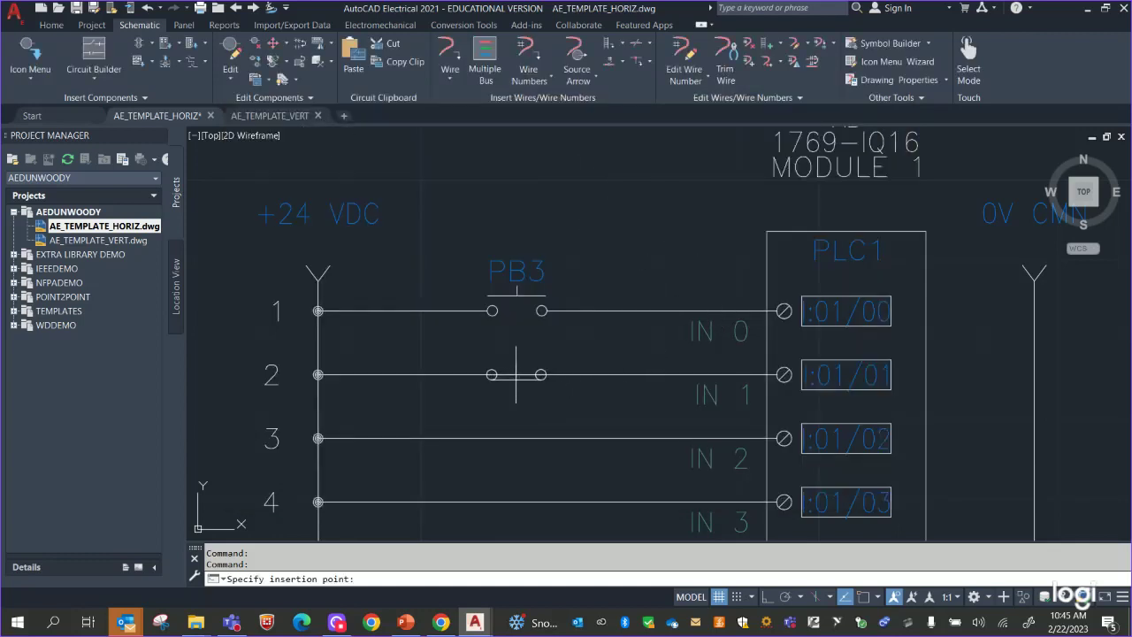
{"action": "left_click", "coordinate": [515, 373]}
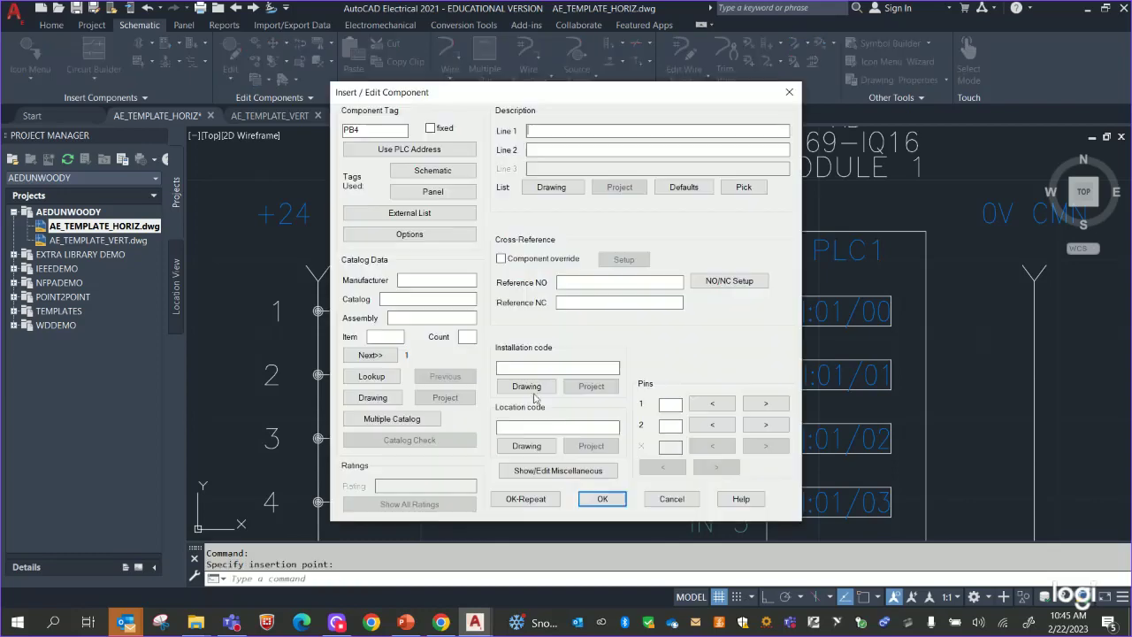
Assign the rung 2 push button a red AB 30.5mm extended guarded part with 1 NC contact and 120 AC XFMR, without mapping the symbol.
{"action": "left_click", "coordinate": [370, 378]}
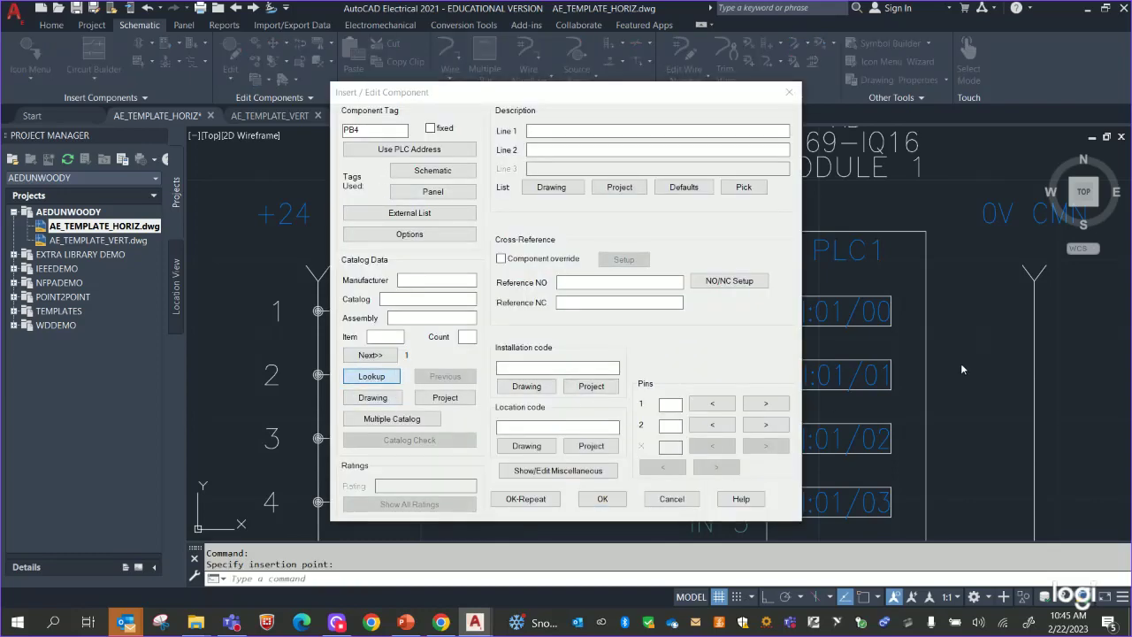
{"action": "left_click", "coordinate": [727, 303]}
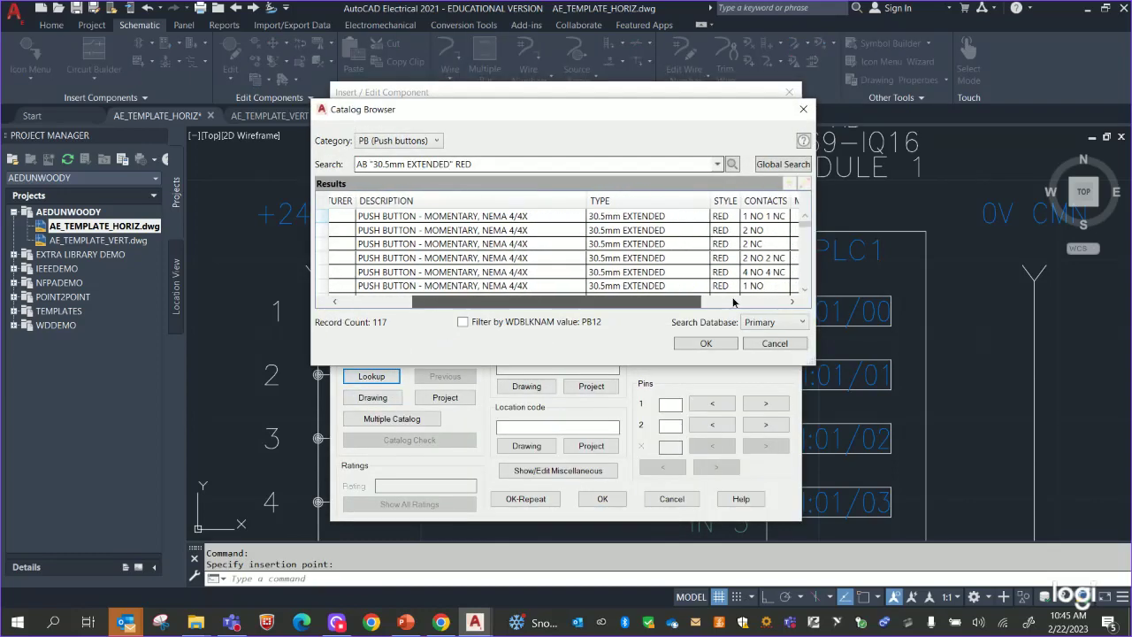
{"action": "scroll", "coordinate": [747, 225], "scroll_direction": "down", "scroll_amount": 5}
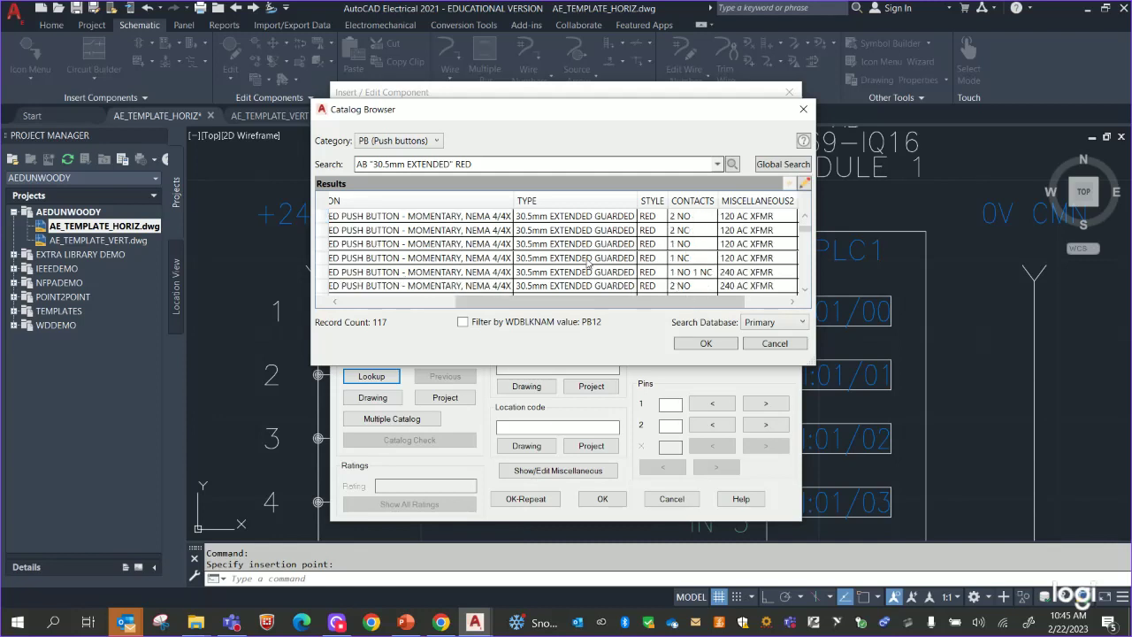
{"action": "left_click", "coordinate": [545, 259]}
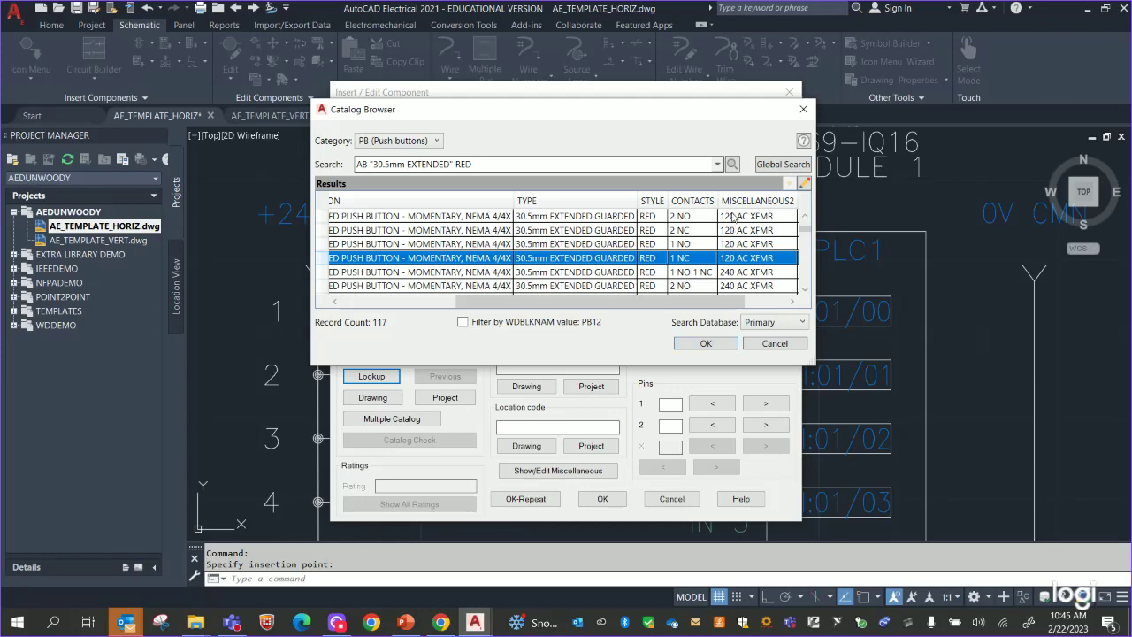
{"action": "left_click", "coordinate": [706, 343]}
{"action": "left_click", "coordinate": [602, 499]}
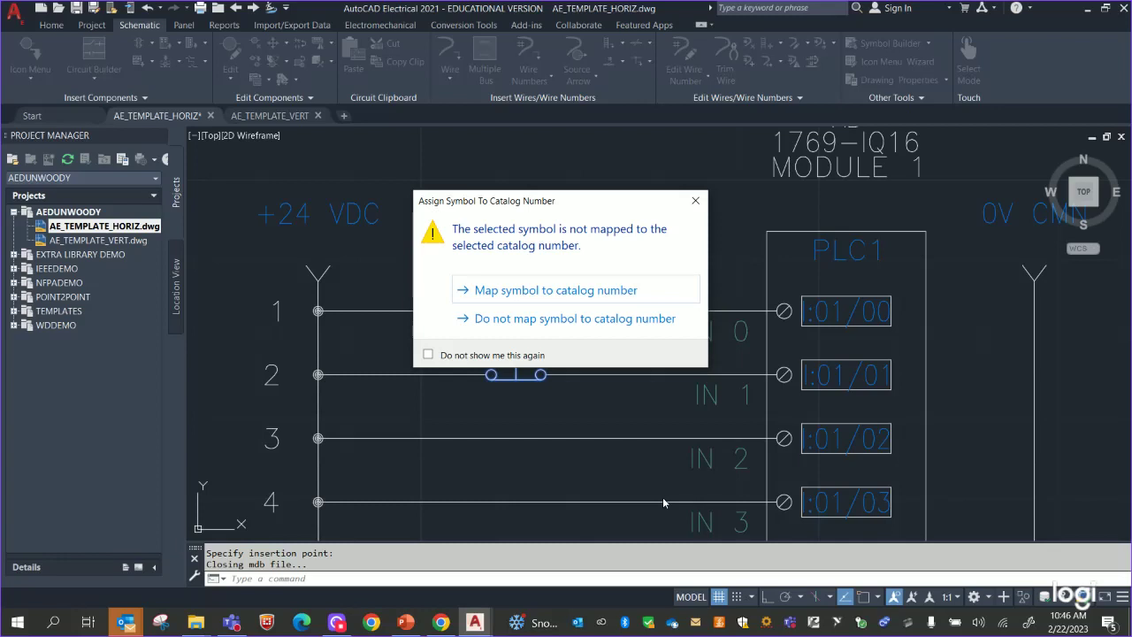
{"action": "left_click", "coordinate": [542, 324]}
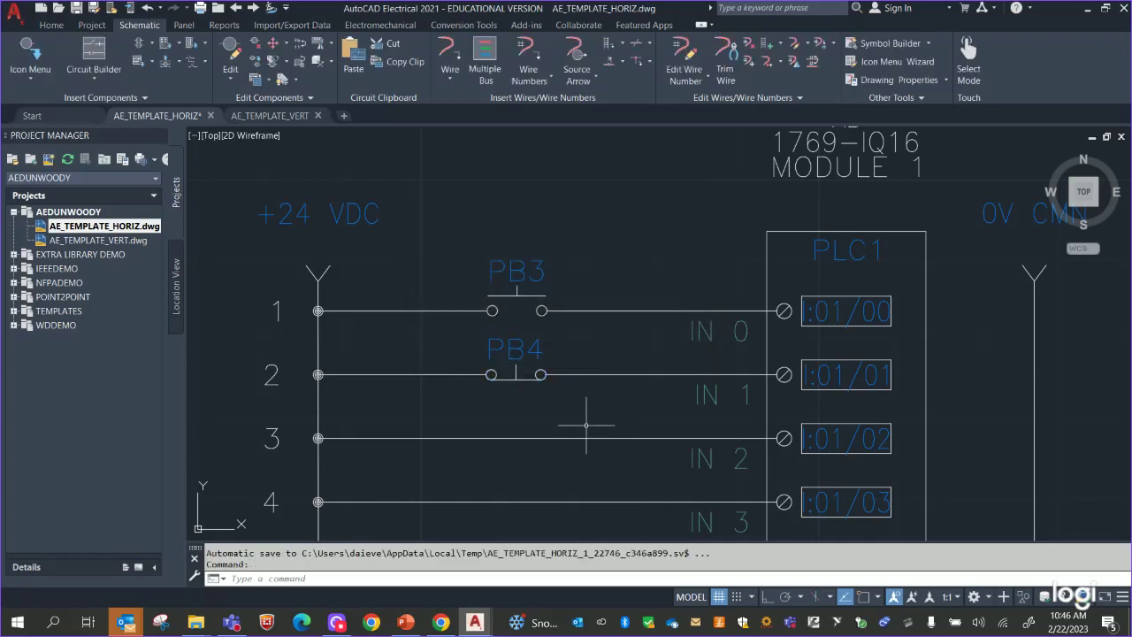
Insert a normally open push button on rung 3, aligned below the two existing push buttons.
{"action": "scroll", "coordinate": [585, 422], "scroll_direction": "down", "scroll_amount": 3}
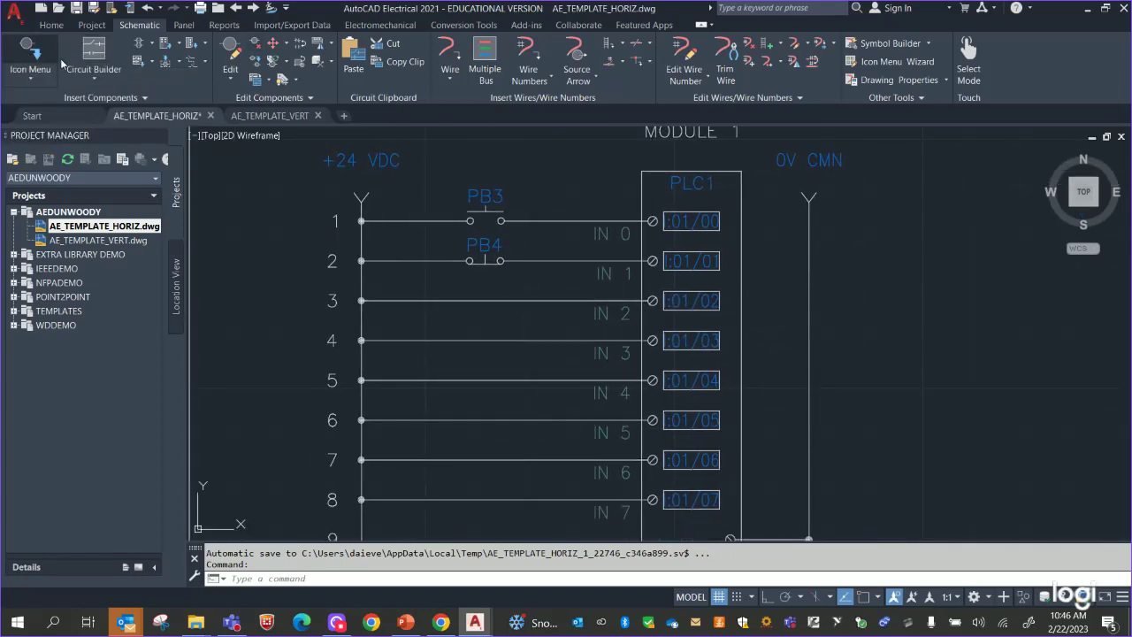
{"action": "left_click", "coordinate": [30, 57]}
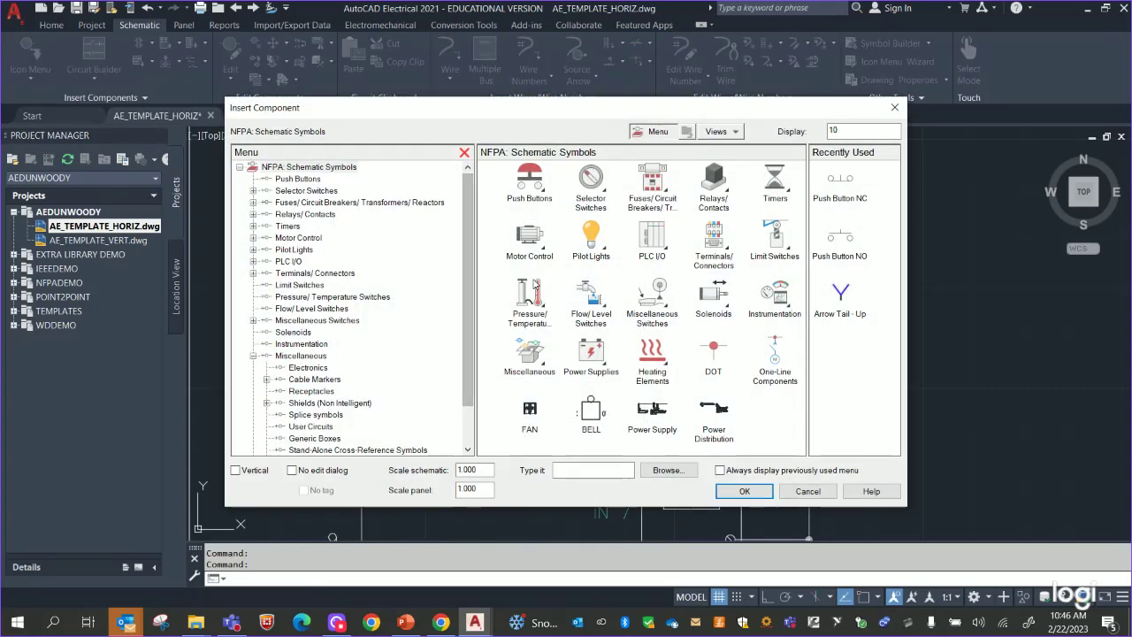
{"action": "left_click", "coordinate": [533, 182]}
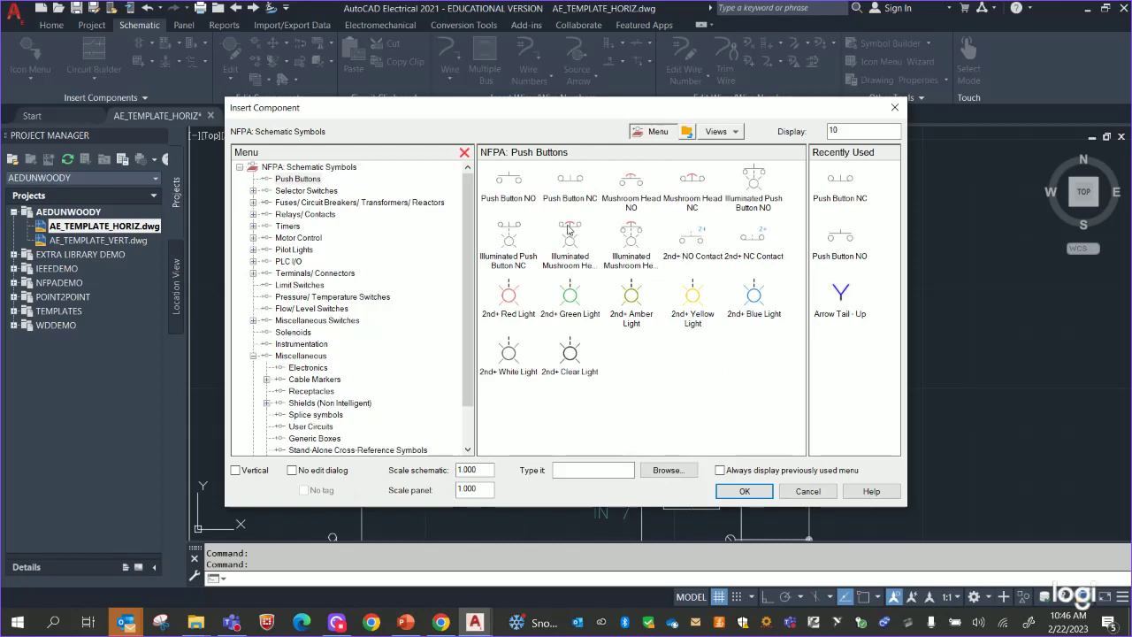
{"action": "left_click", "coordinate": [514, 183]}
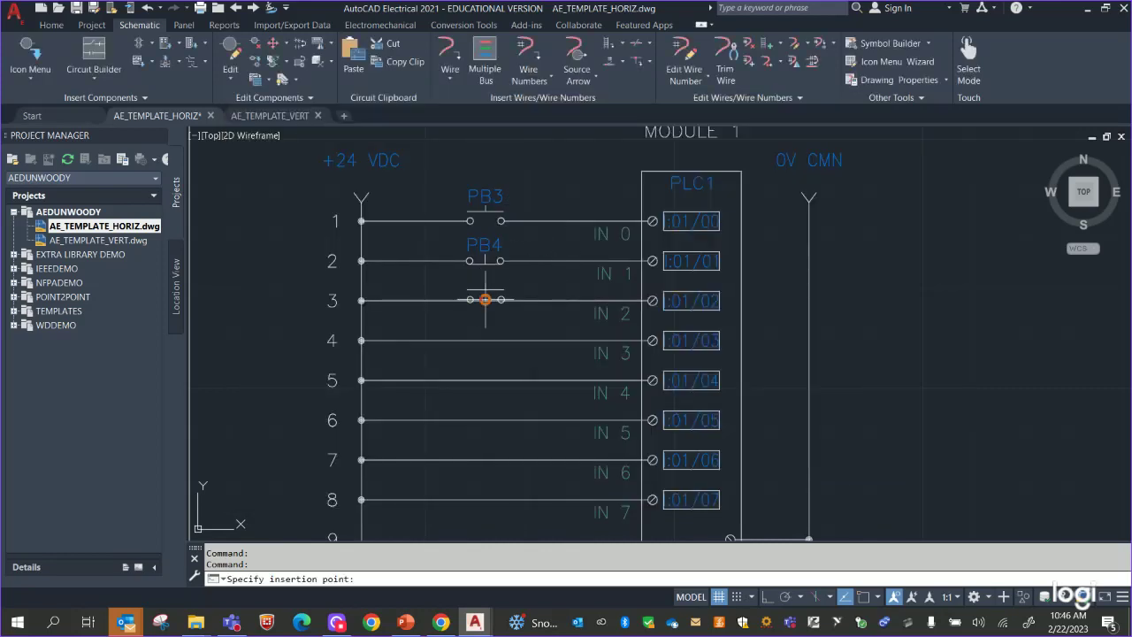
{"action": "left_click", "coordinate": [484, 300]}
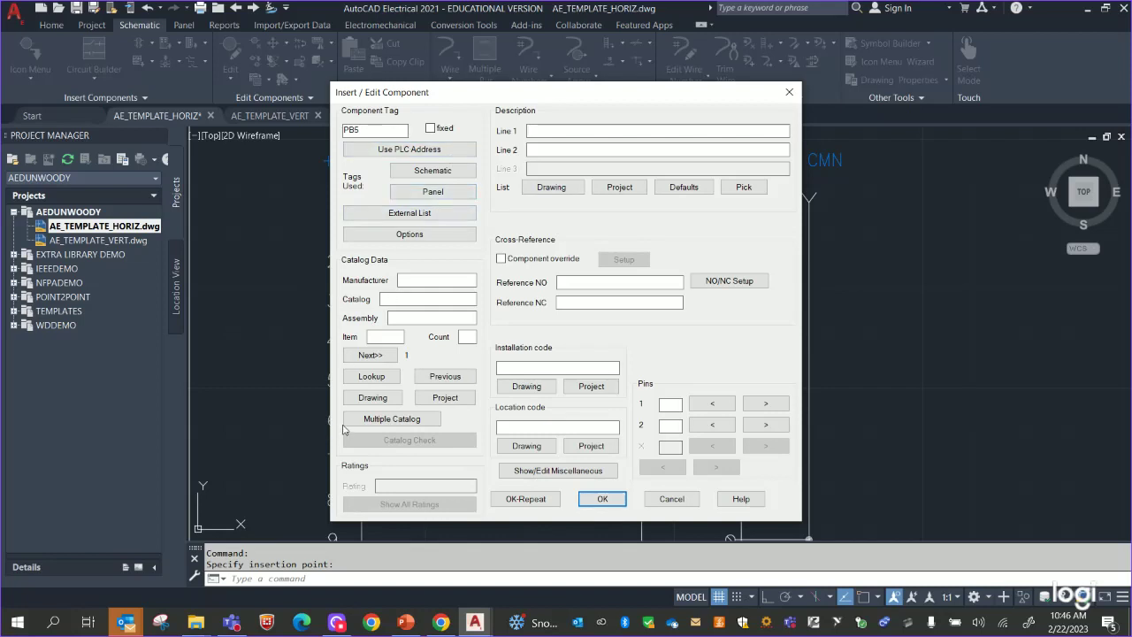
Assign the rung 3 push button AB catalog part 800H-BR6A with 1 NO 1 NC contacts, and accept it with repeat insertion.
{"action": "left_click", "coordinate": [372, 376]}
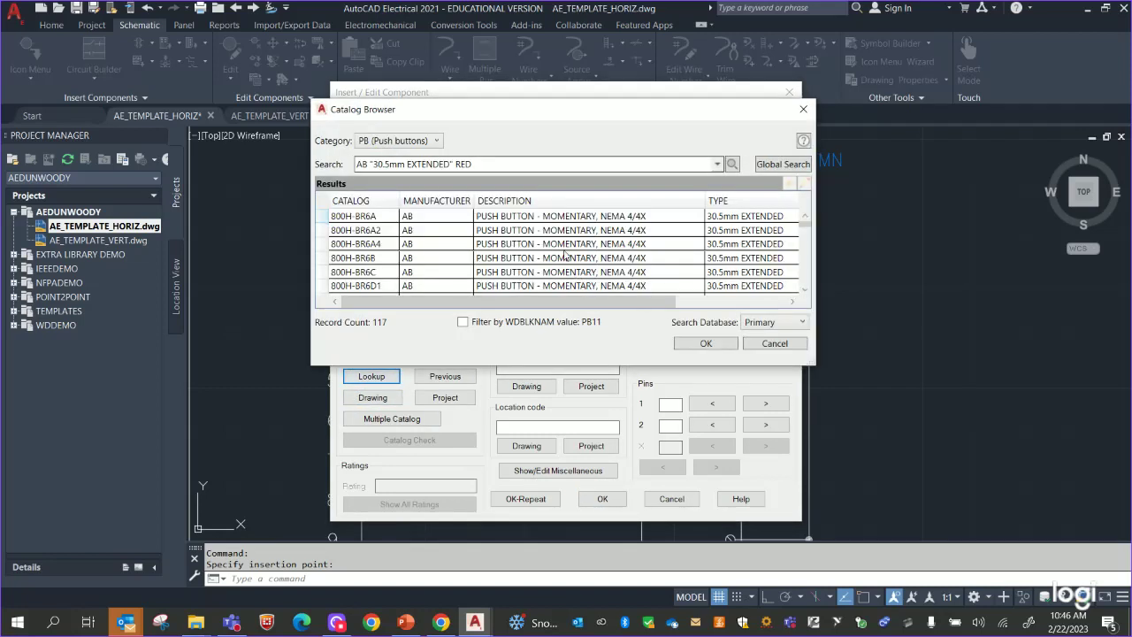
{"action": "left_click_drag", "start_coordinate": [641, 301], "coordinate": [750, 301]}
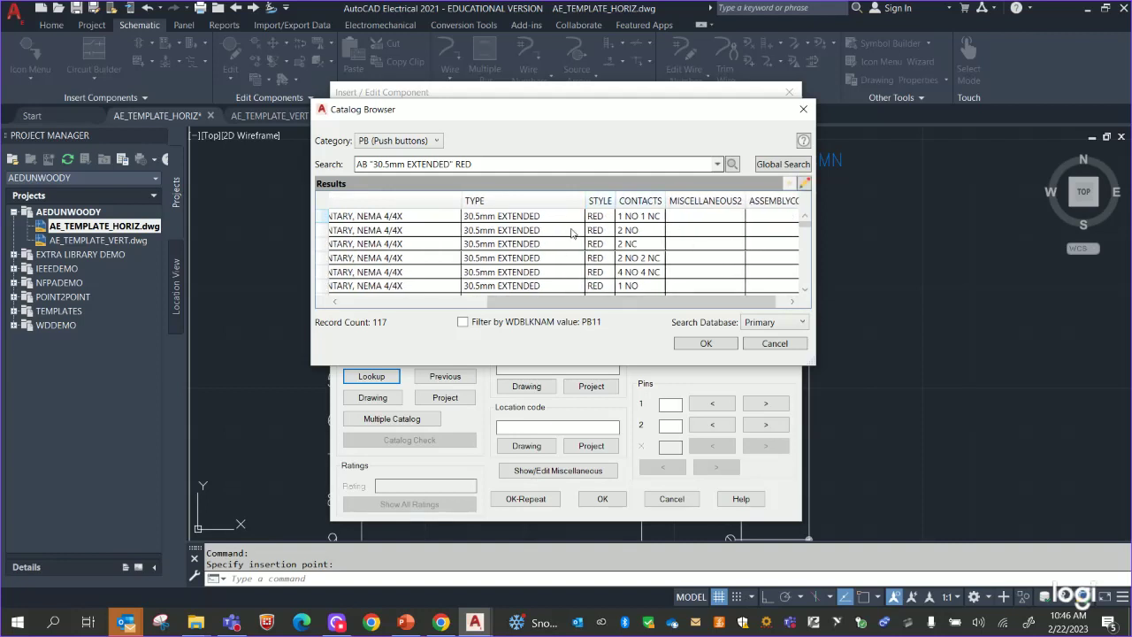
{"action": "left_click", "coordinate": [651, 216]}
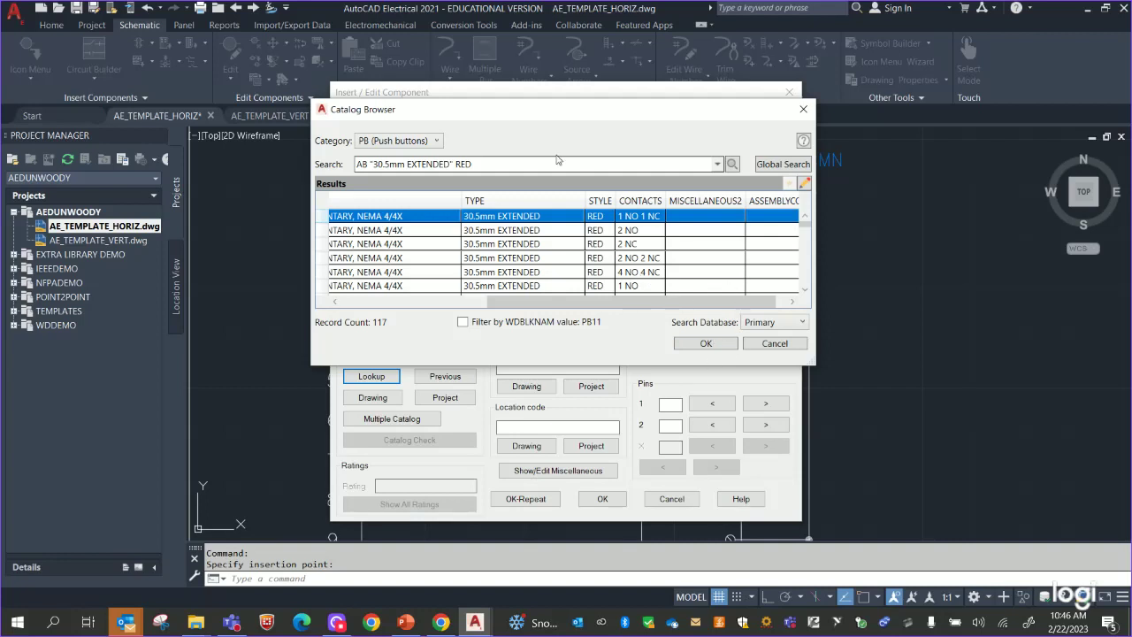
{"action": "left_click", "coordinate": [705, 343]}
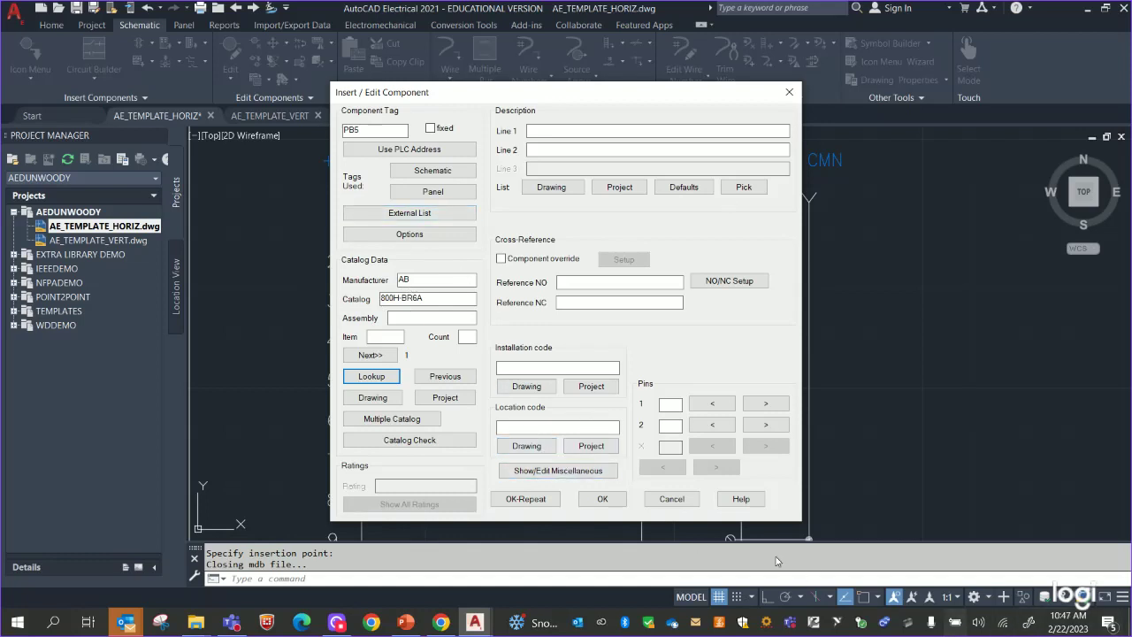
{"action": "left_click", "coordinate": [547, 500]}
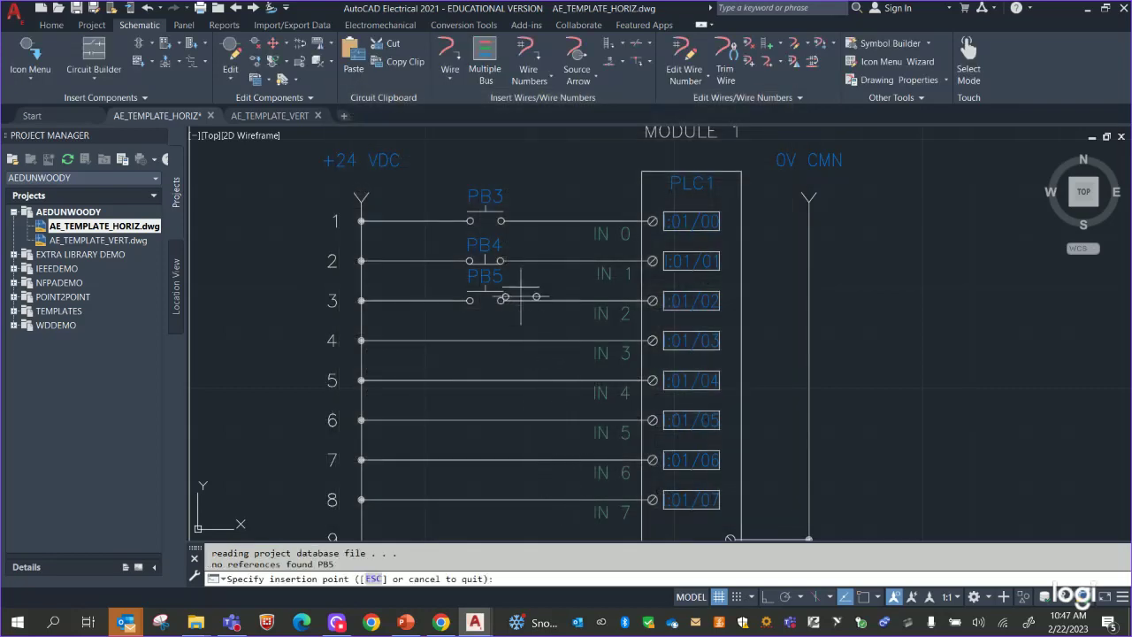
Insert repeated normally open push buttons with AB catalog part 800H-BR6A on rungs 4 and 5, ending the repeat insertion after rung 5.
{"action": "left_click", "coordinate": [485, 340]}
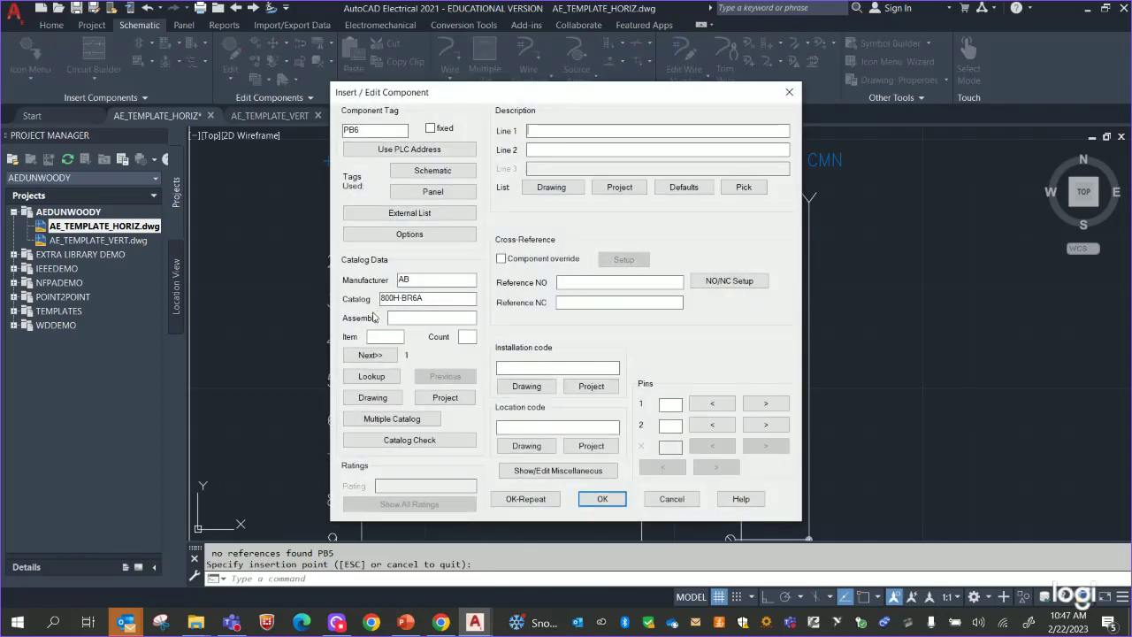
{"action": "left_click", "coordinate": [533, 500]}
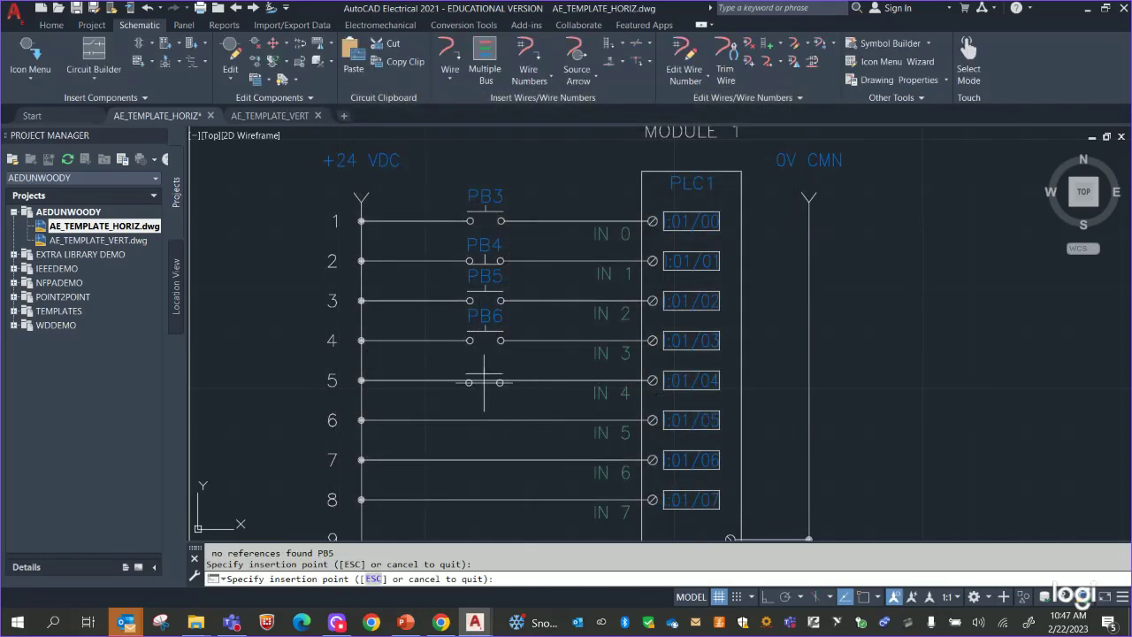
{"action": "left_click", "coordinate": [484, 382]}
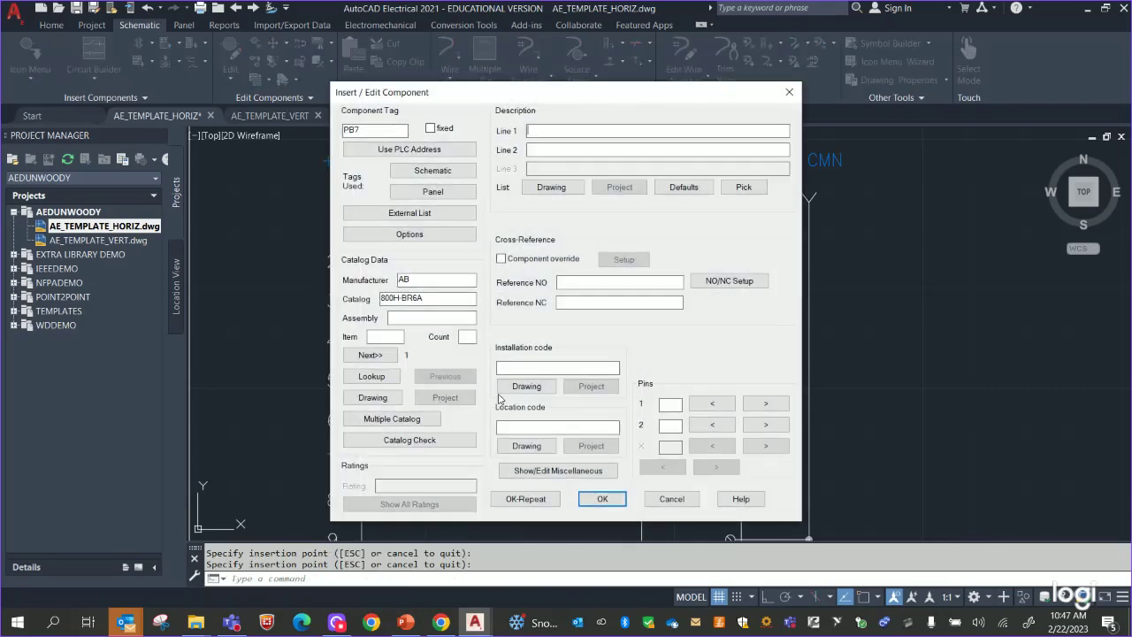
{"action": "left_click", "coordinate": [584, 500]}
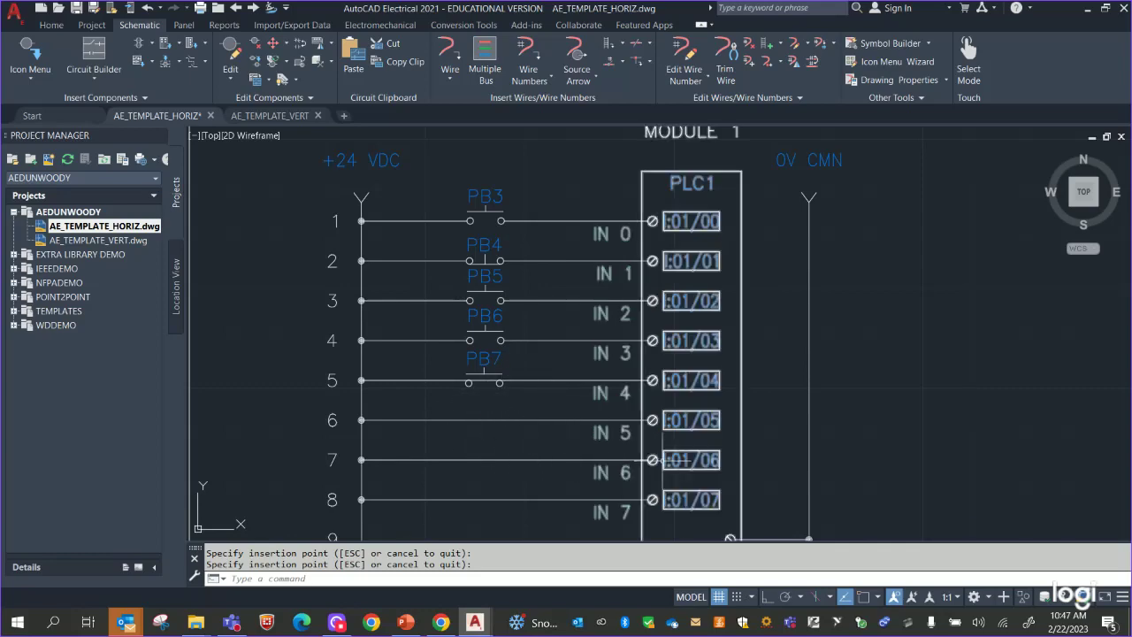
Delete the misaligned push button on rung 5, declining to surf to its child contacts.
{"action": "scroll", "coordinate": [572, 448], "scroll_direction": "up", "scroll_amount": 3}
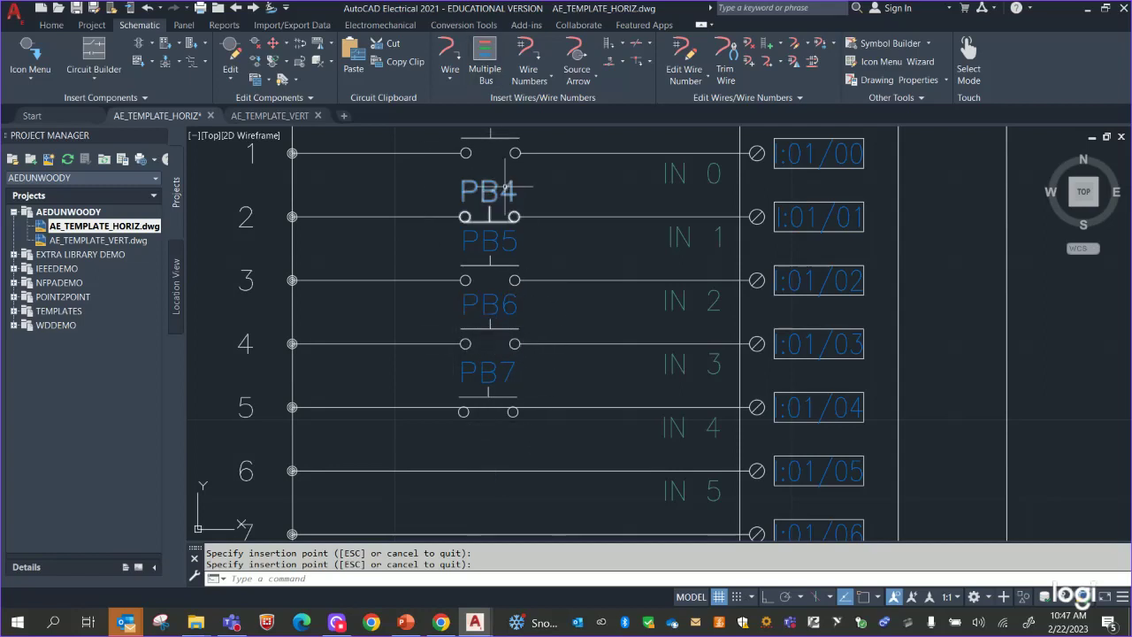
{"action": "scroll", "coordinate": [519, 347], "scroll_direction": "up", "scroll_amount": 2}
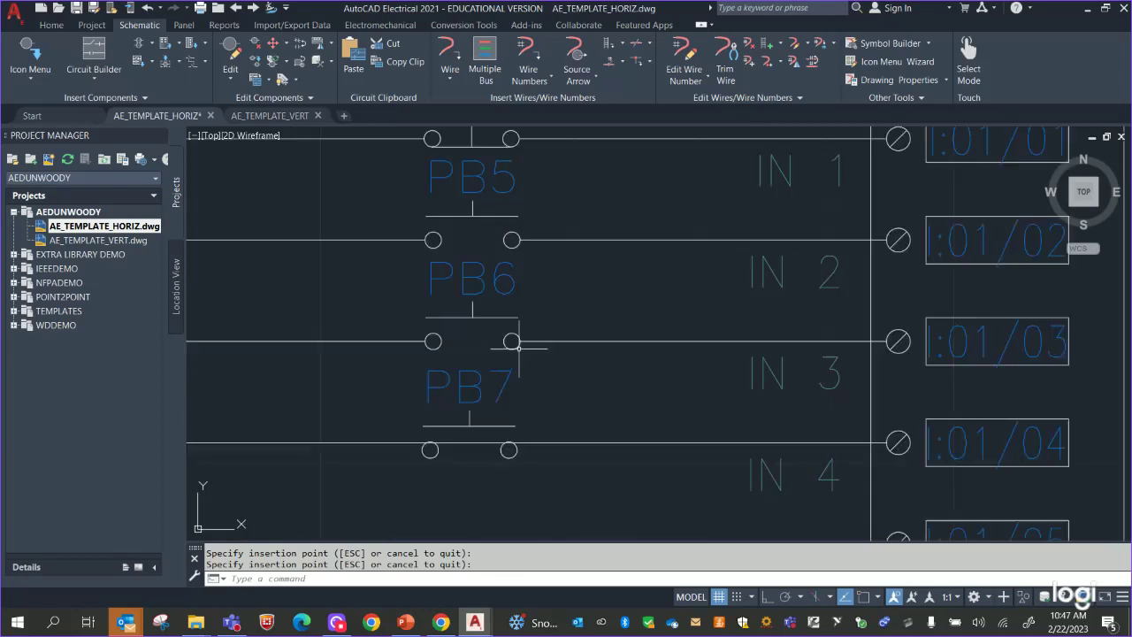
{"action": "scroll", "coordinate": [518, 348], "scroll_direction": "down", "scroll_amount": 4}
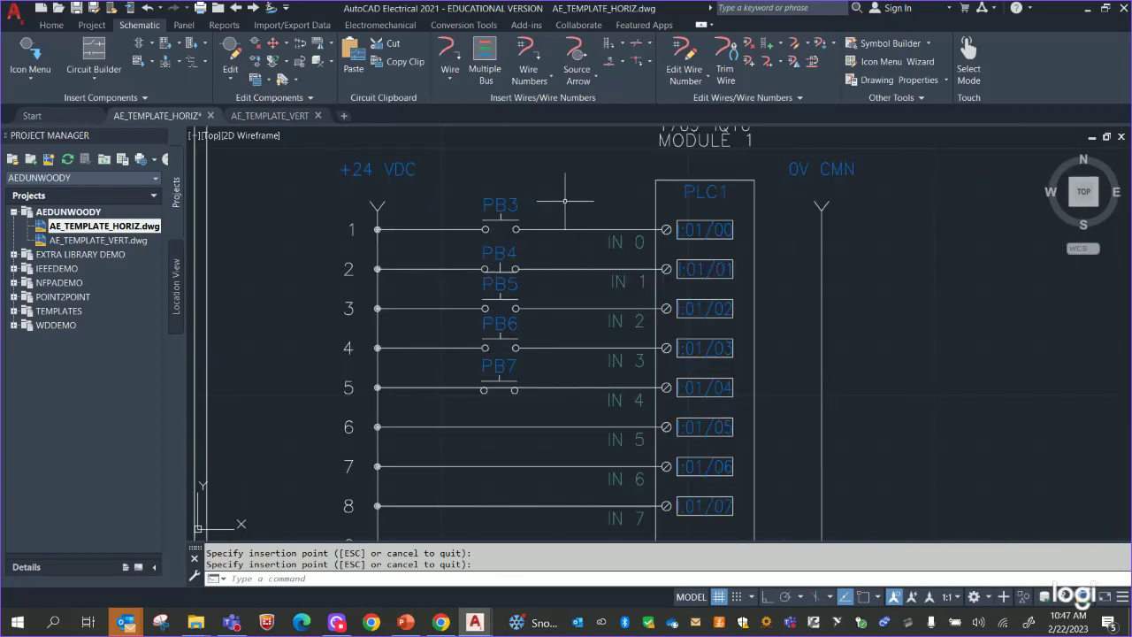
{"action": "middle_click_drag", "start_coordinate": [546, 236], "coordinate": [539, 204]}
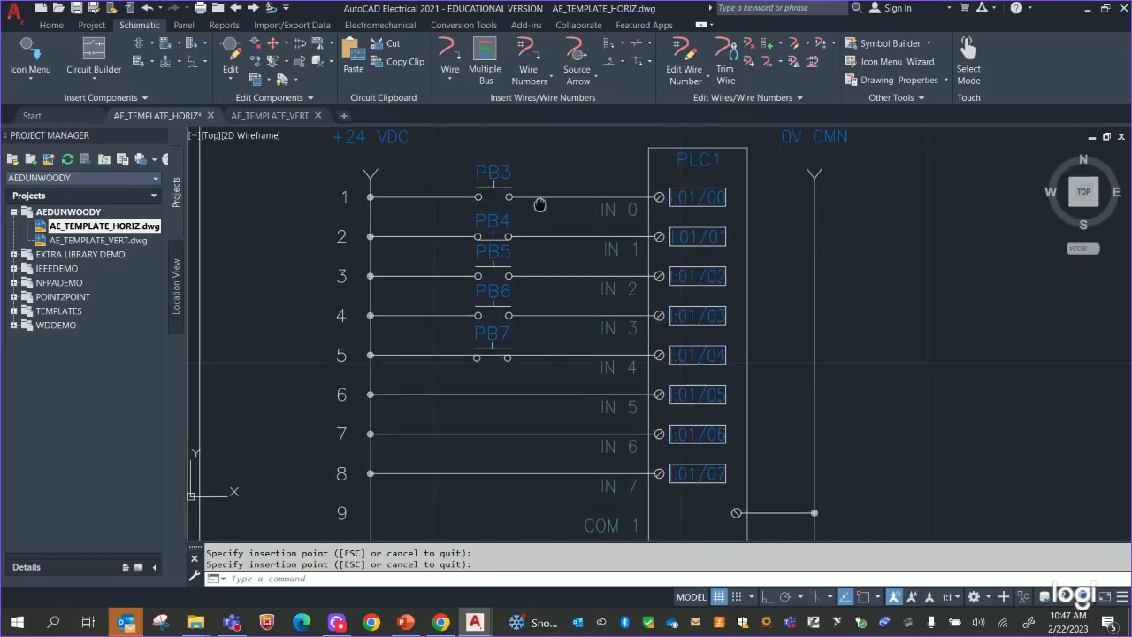
{"action": "scroll", "coordinate": [543, 291], "scroll_direction": "up", "scroll_amount": 3}
{"action": "mouse_move", "coordinate": [412, 347]}
{"action": "middle_mouse_down"}
{"action": "mouse_move", "coordinate": [506, 325]}
{"action": "mouse_move", "coordinate": [524, 339]}
{"action": "middle_mouse_up"}
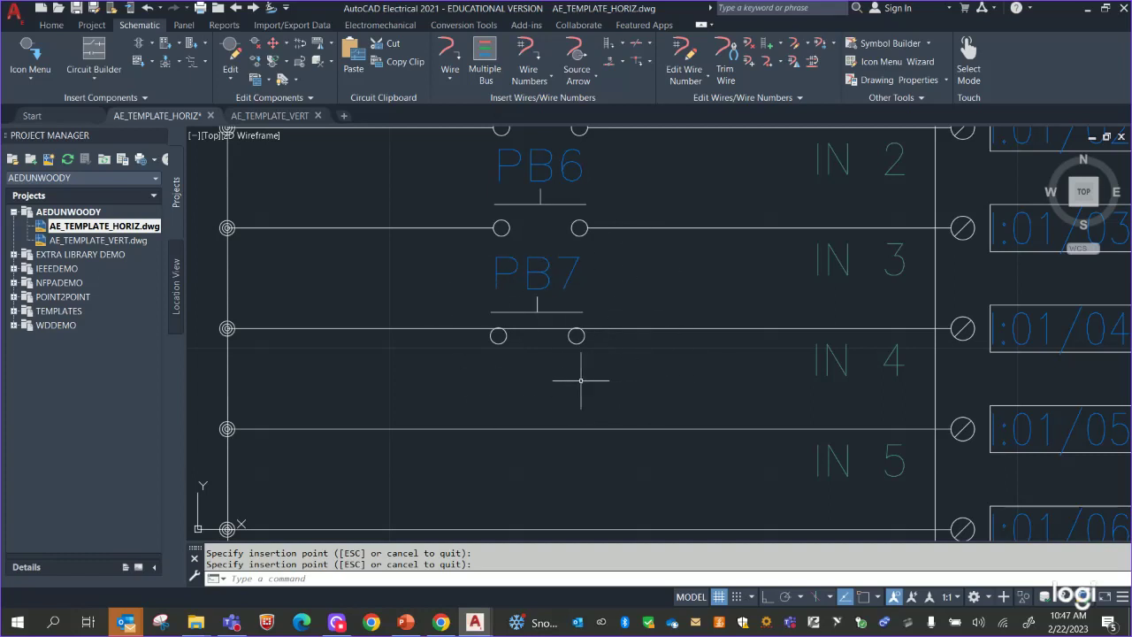
{"action": "key", "text": "Escape"}
{"action": "right_click", "coordinate": [507, 336]}
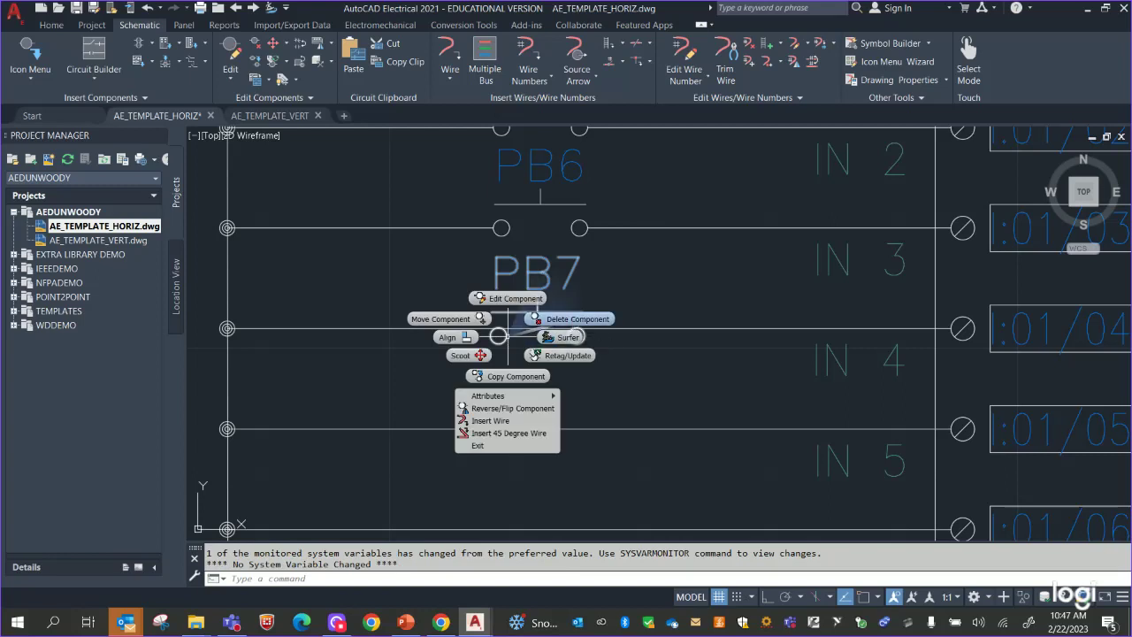
{"action": "left_click", "coordinate": [574, 318]}
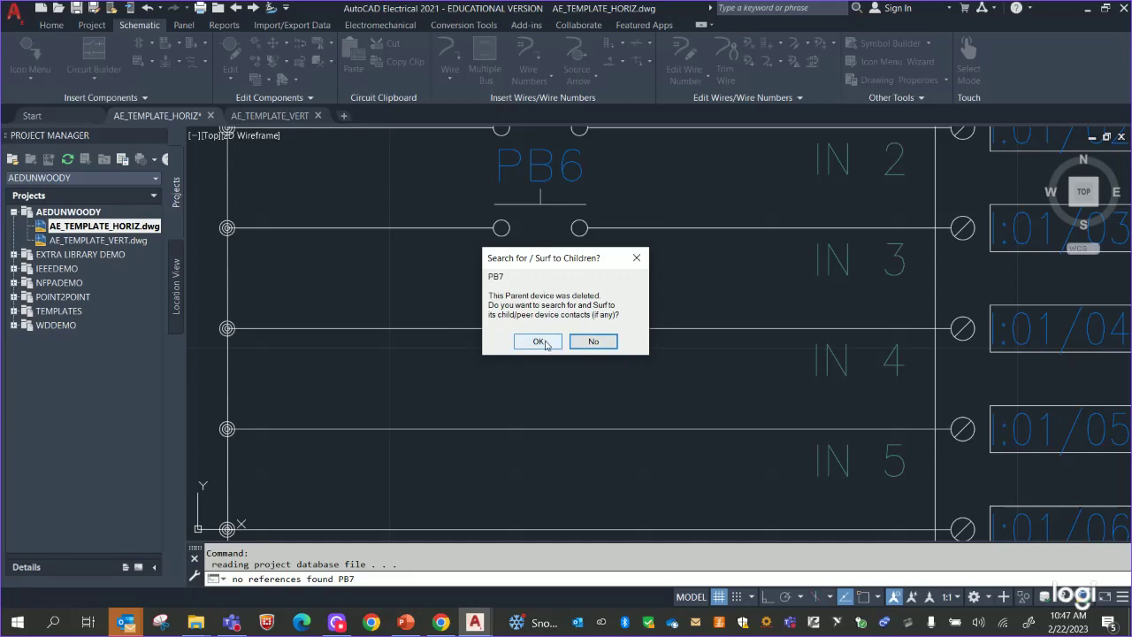
{"action": "left_click", "coordinate": [592, 341]}
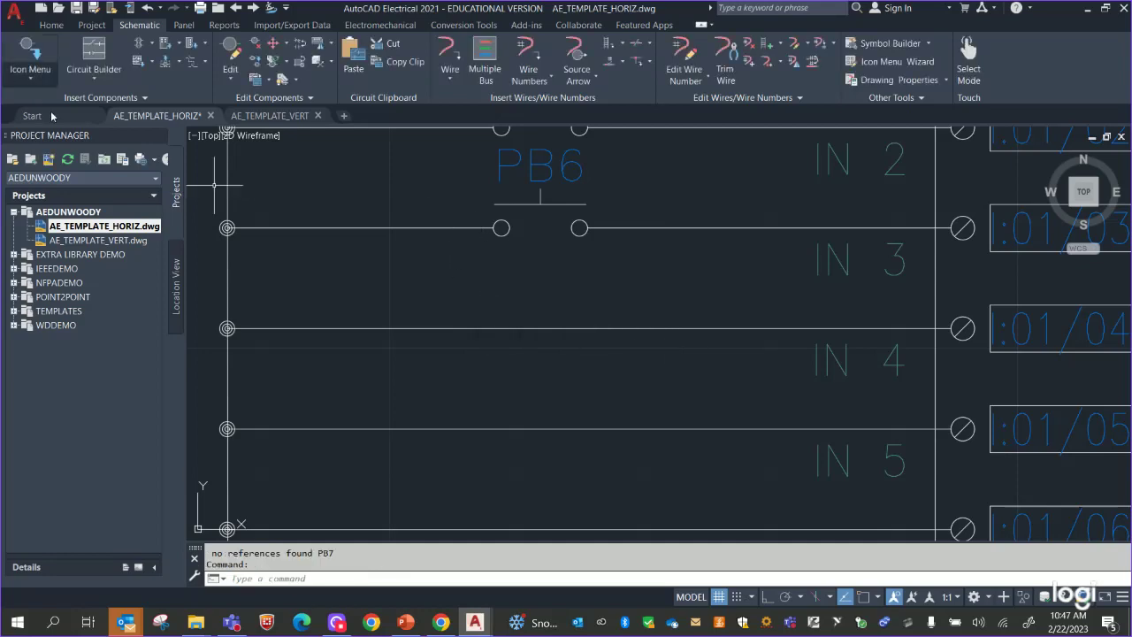
{"action": "key", "text": "Return"}
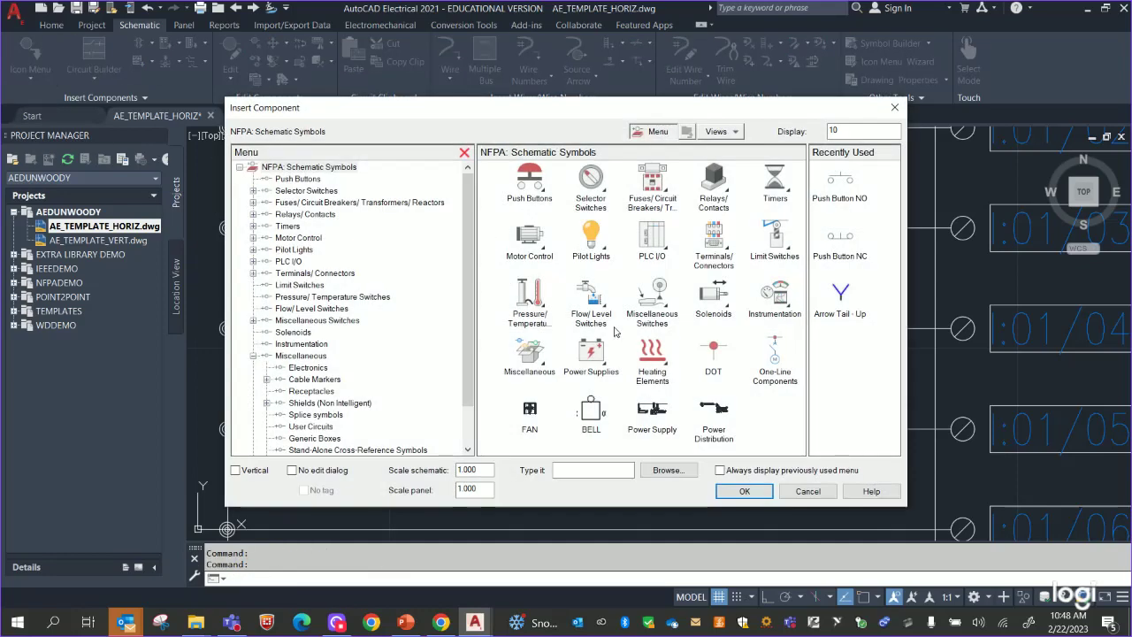
{"action": "left_click", "coordinate": [895, 108]}
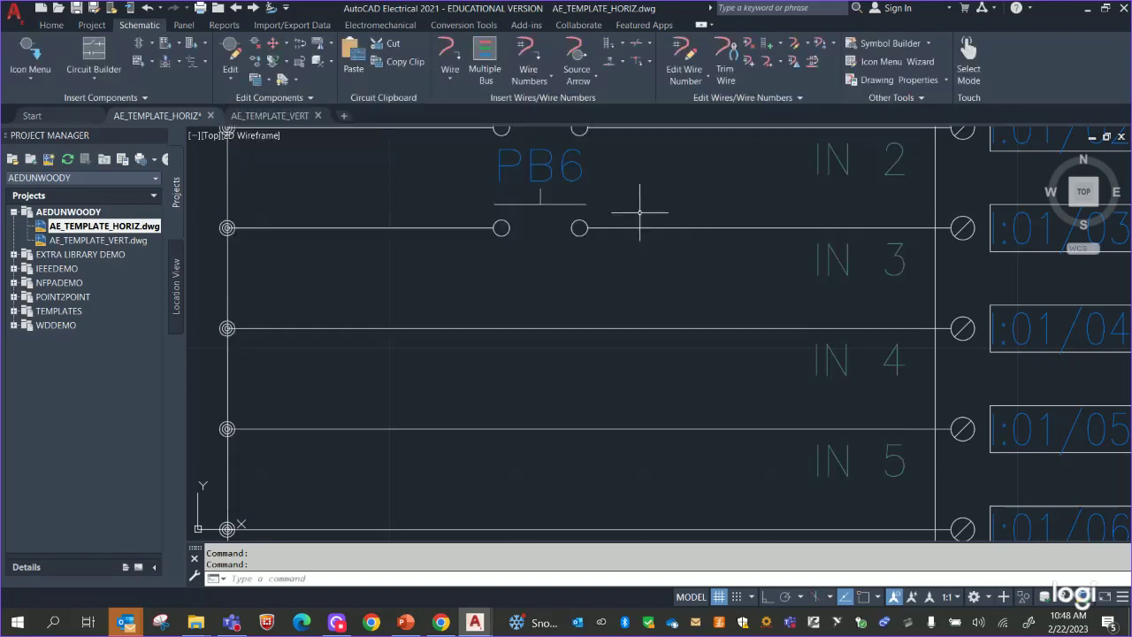
{"action": "double_click", "coordinate": [524, 208]}
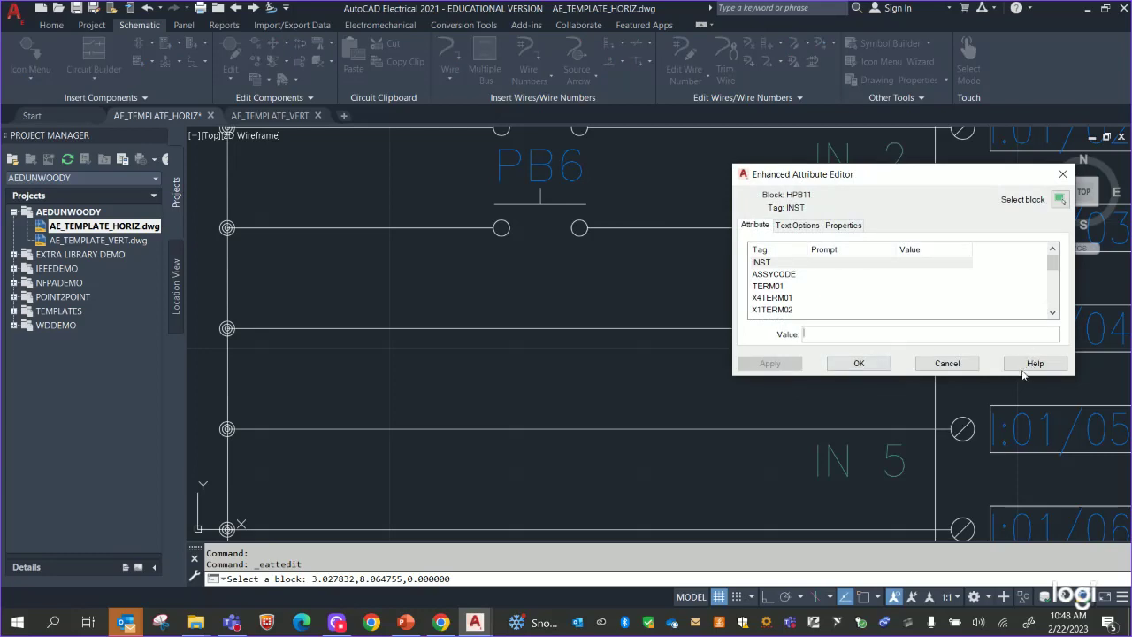
{"action": "left_click", "coordinate": [947, 363]}
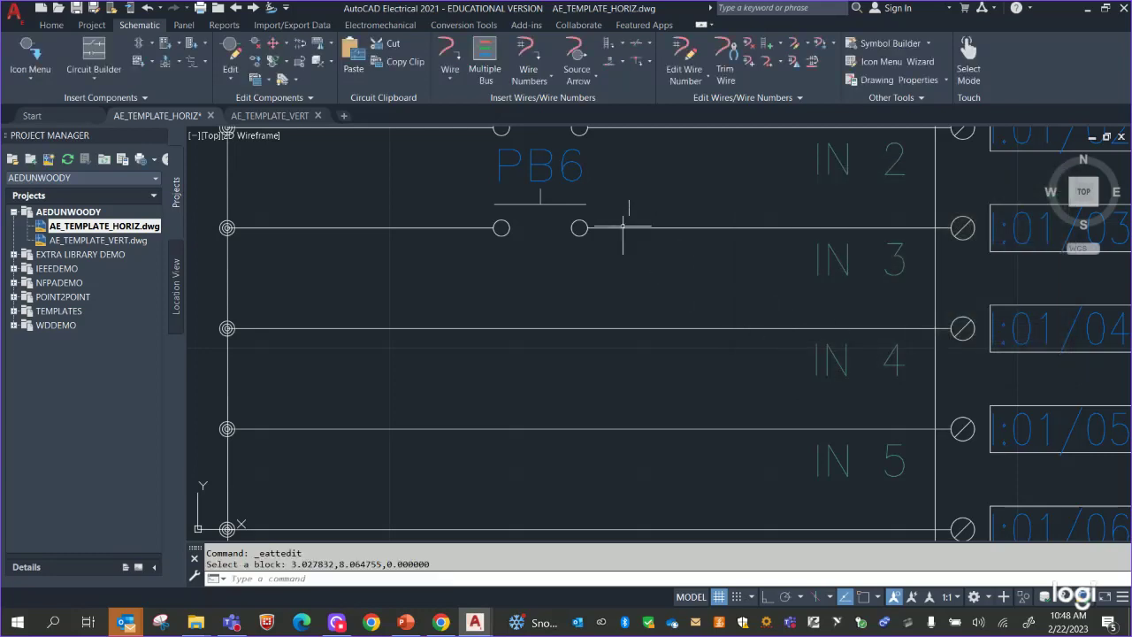
{"action": "double_click", "coordinate": [577, 234]}
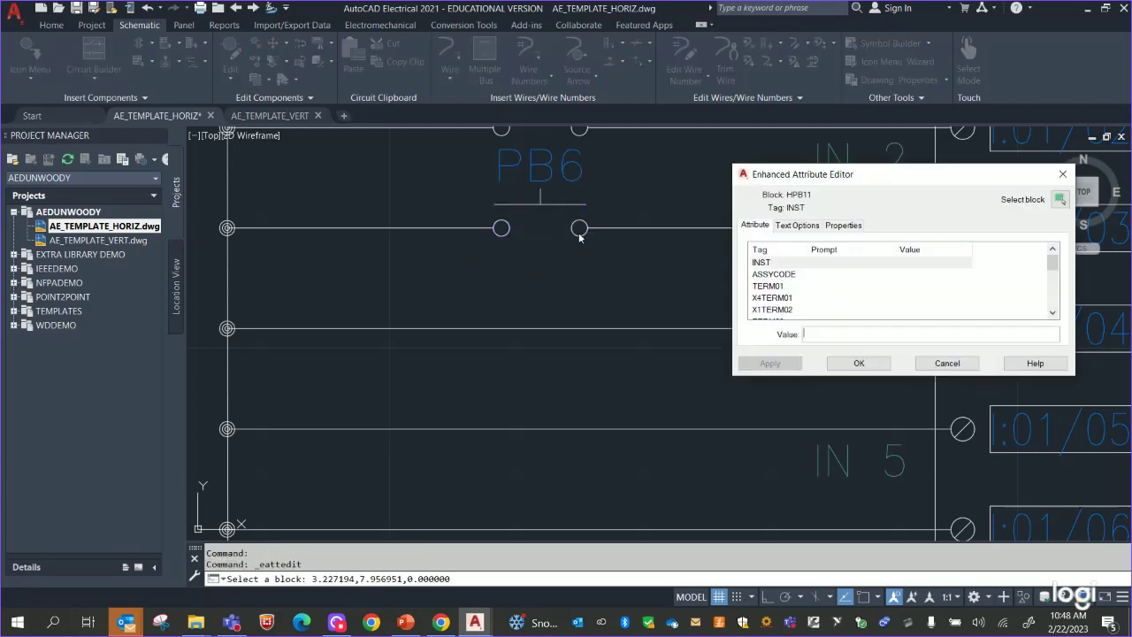
{"action": "left_click", "coordinate": [1062, 174]}
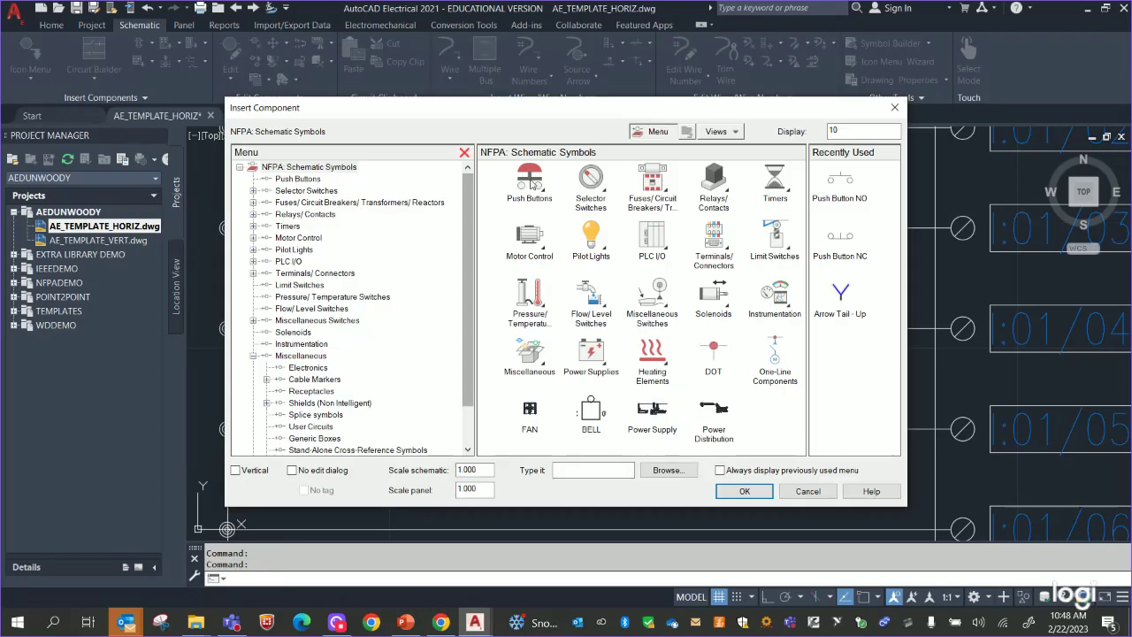
Insert a normally open push button directly on the rung 5 wire, aligned below the rung 4 push button.
{"action": "left_click", "coordinate": [530, 181]}
{"action": "left_click", "coordinate": [509, 180]}
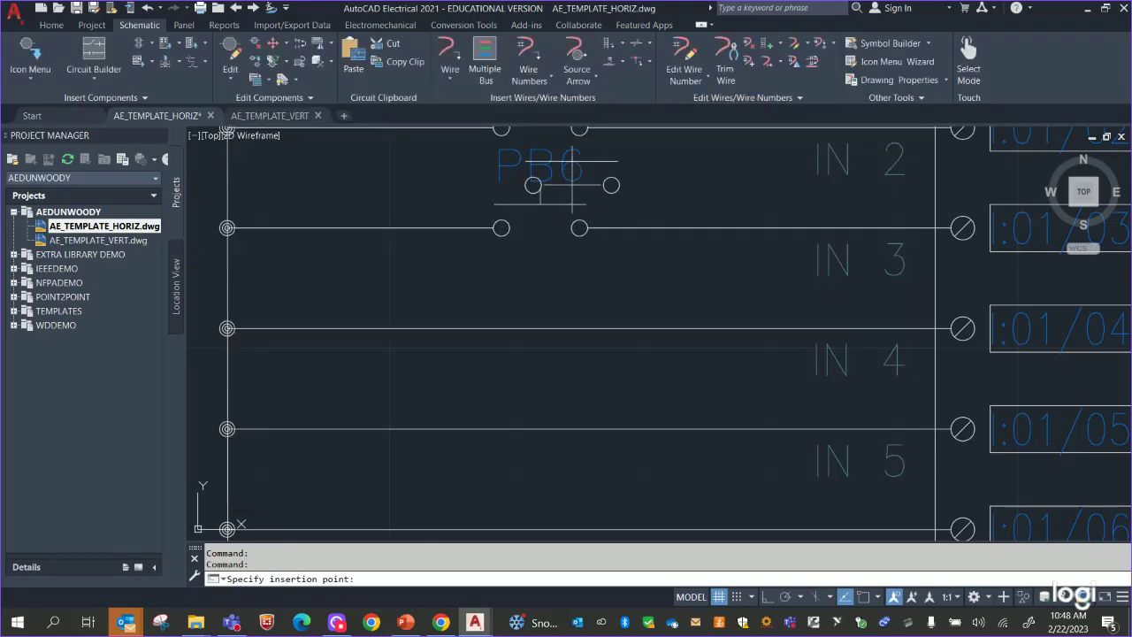
{"action": "left_click", "coordinate": [541, 328]}
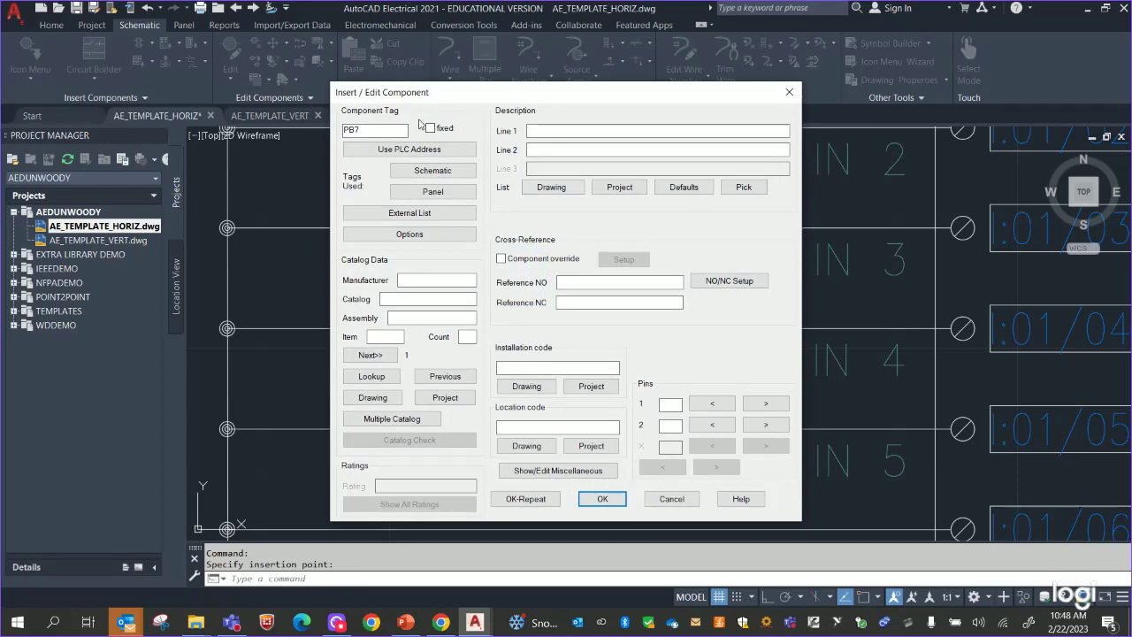
Assign the rung 5 push button AB catalog part 800H-BR6A and accept the component.
{"action": "left_click", "coordinate": [372, 375]}
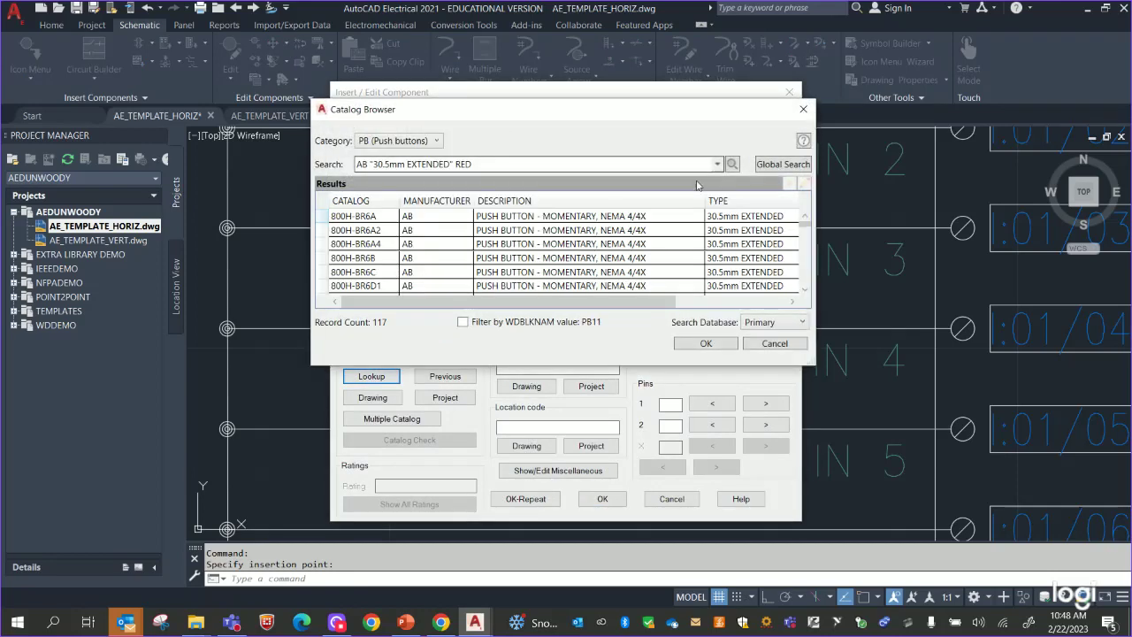
{"action": "left_click_drag", "start_coordinate": [677, 300], "coordinate": [610, 301]}
{"action": "left_click", "coordinate": [594, 218]}
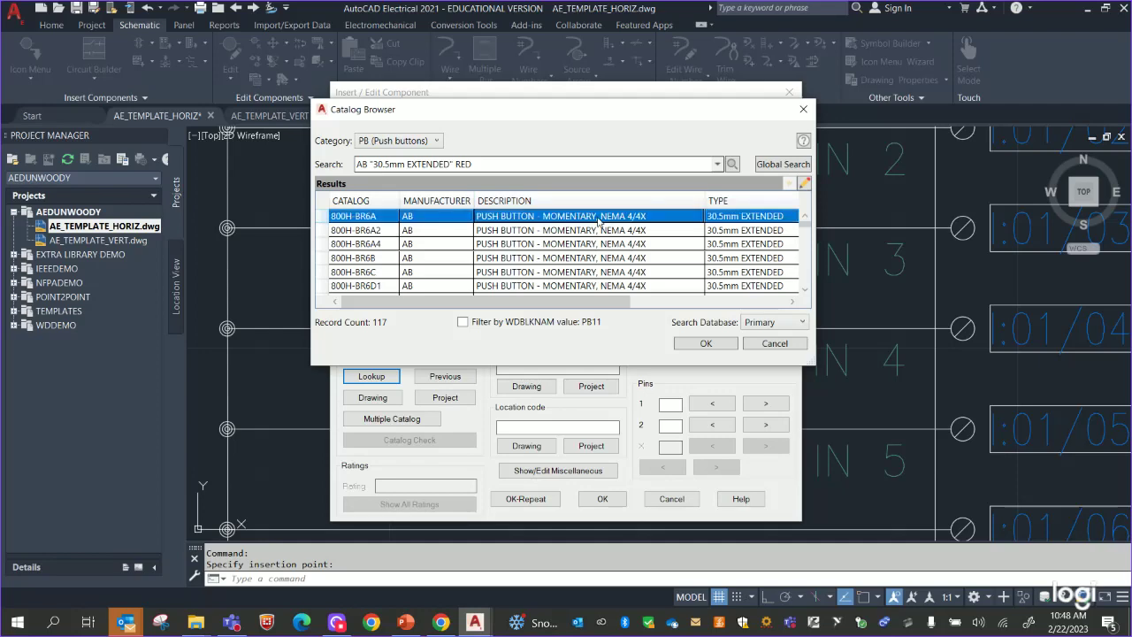
{"action": "left_click", "coordinate": [706, 343]}
{"action": "left_click", "coordinate": [601, 497]}
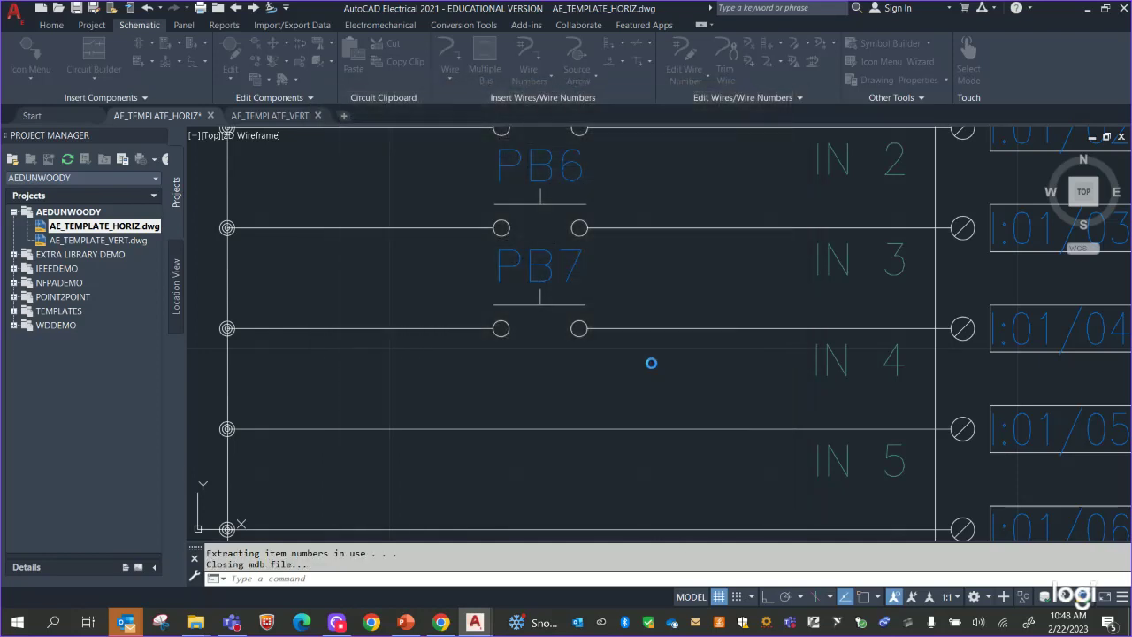
{"action": "scroll", "coordinate": [633, 375], "scroll_direction": "down", "scroll_amount": 6}
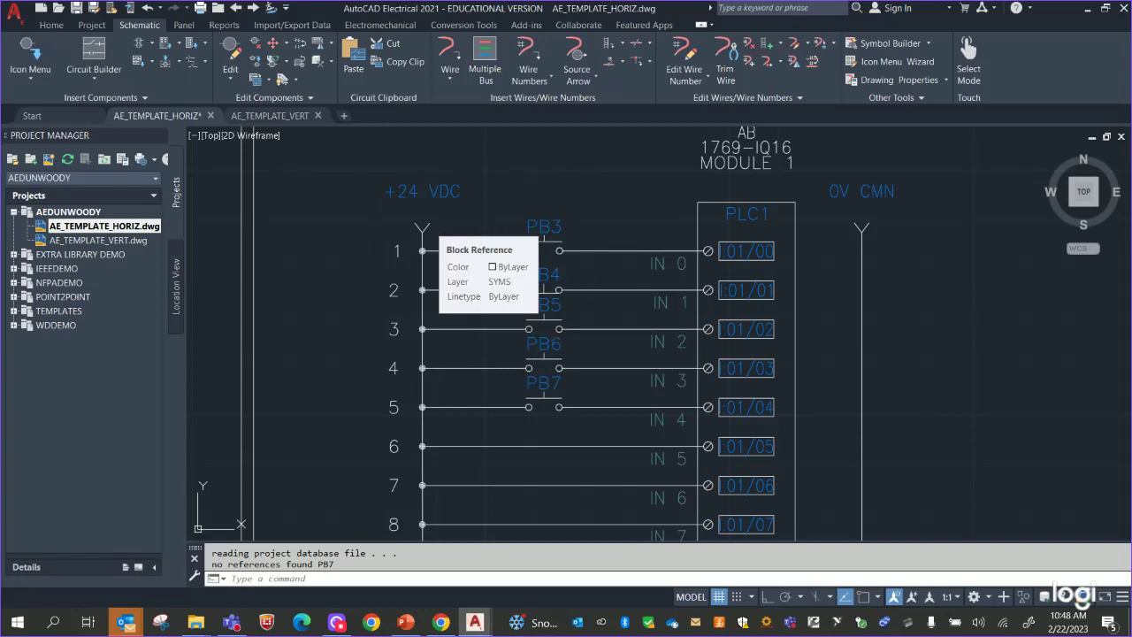
{"action": "double_click", "coordinate": [533, 227]}
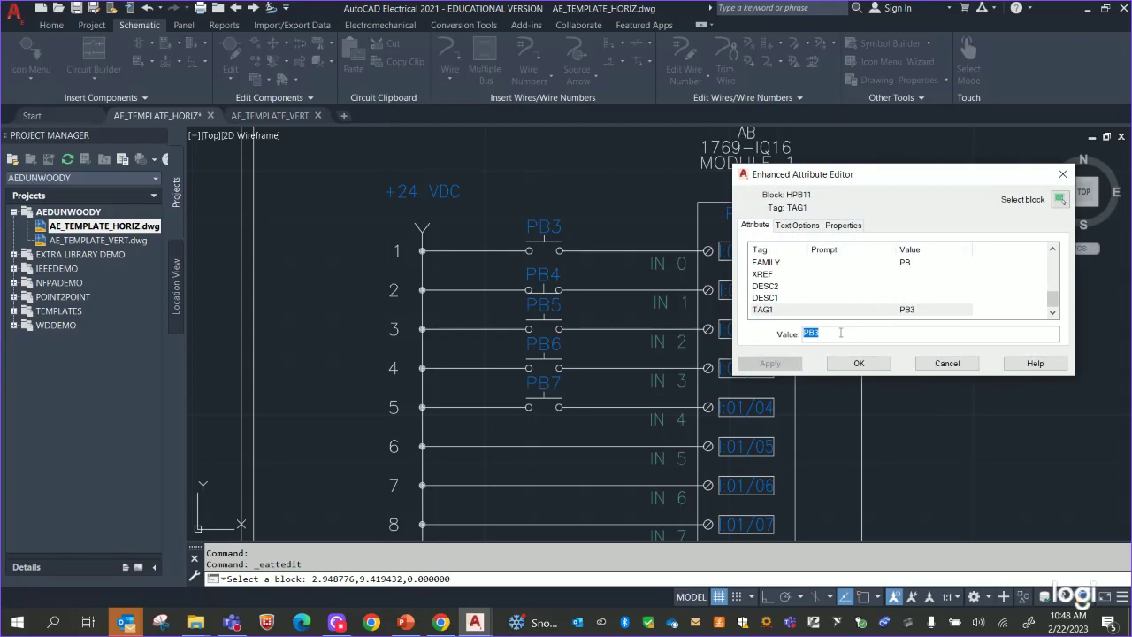
{"action": "type", "text": "1"}
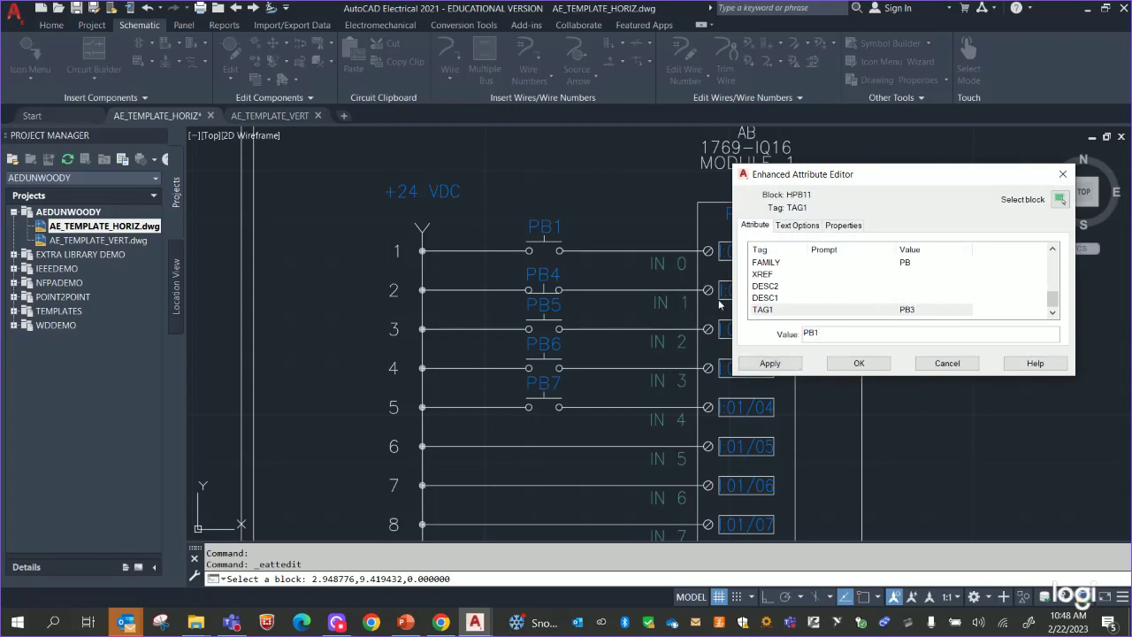
{"action": "key", "text": "Return"}
{"action": "left_click", "coordinate": [947, 362]}
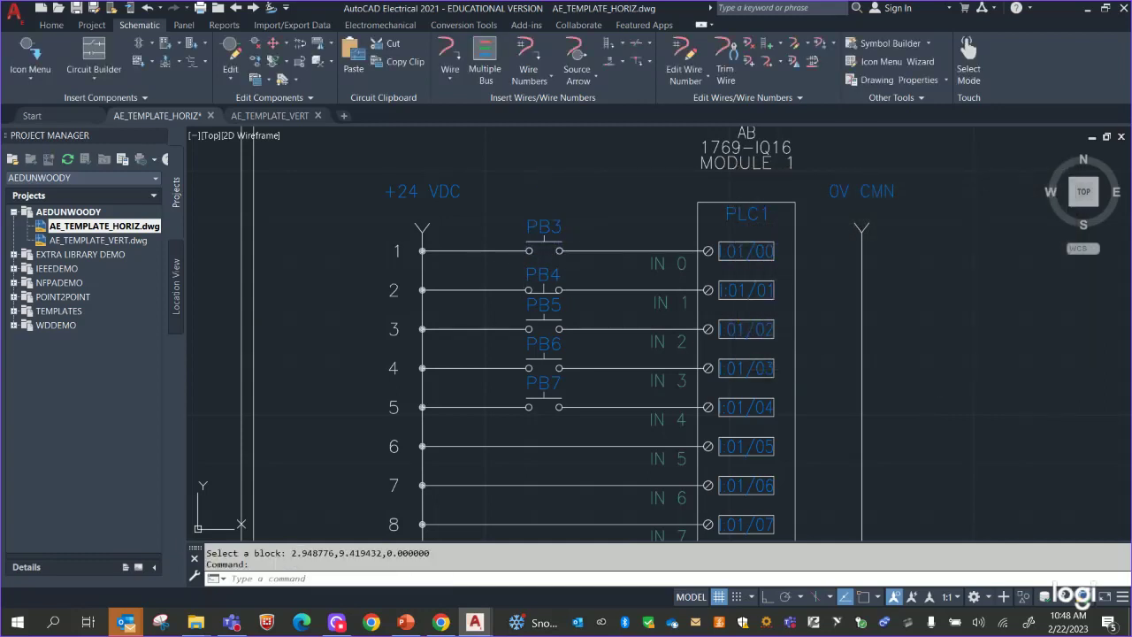
Change the rung 1 push button's TAG1 attribute to PB1 and apply the change.
{"action": "left_click", "coordinate": [570, 231]}
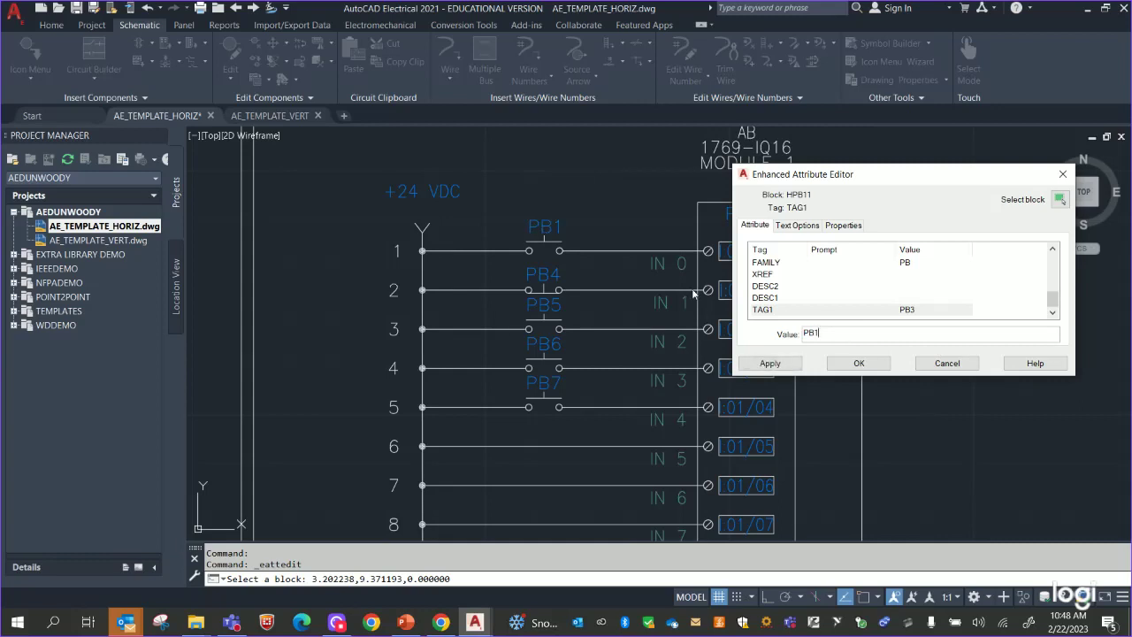
{"action": "type", "text": "PB1"}
{"action": "left_click", "coordinate": [771, 364]}
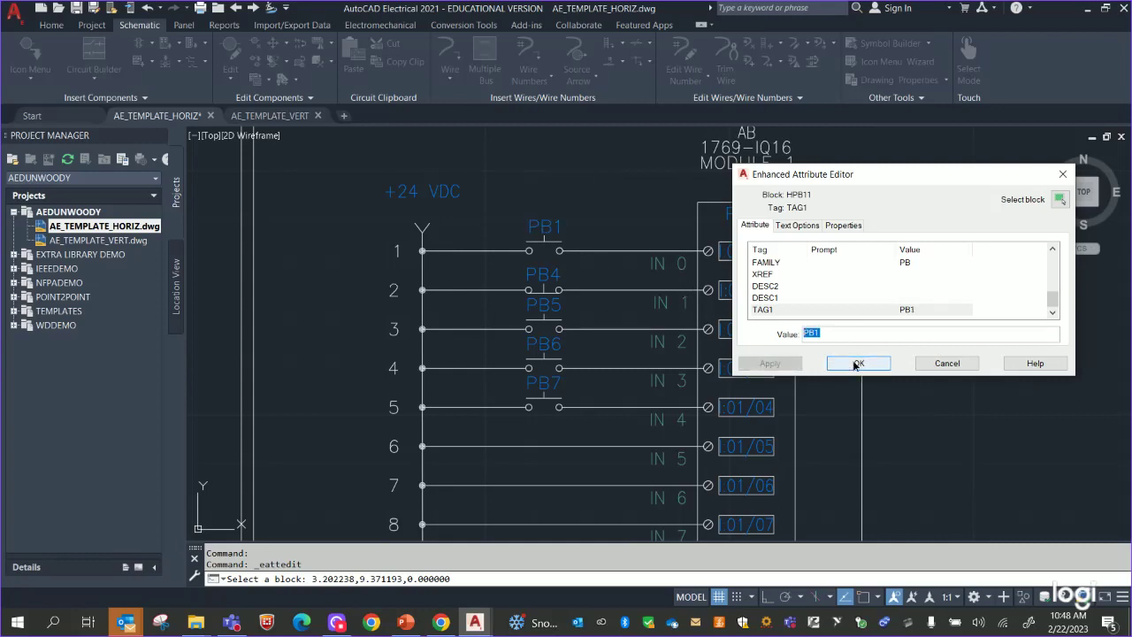
{"action": "left_click", "coordinate": [854, 363]}
Change the rung 2 push button's TAG1 attribute to PB2 and apply the change.
{"action": "left_click", "coordinate": [568, 270]}
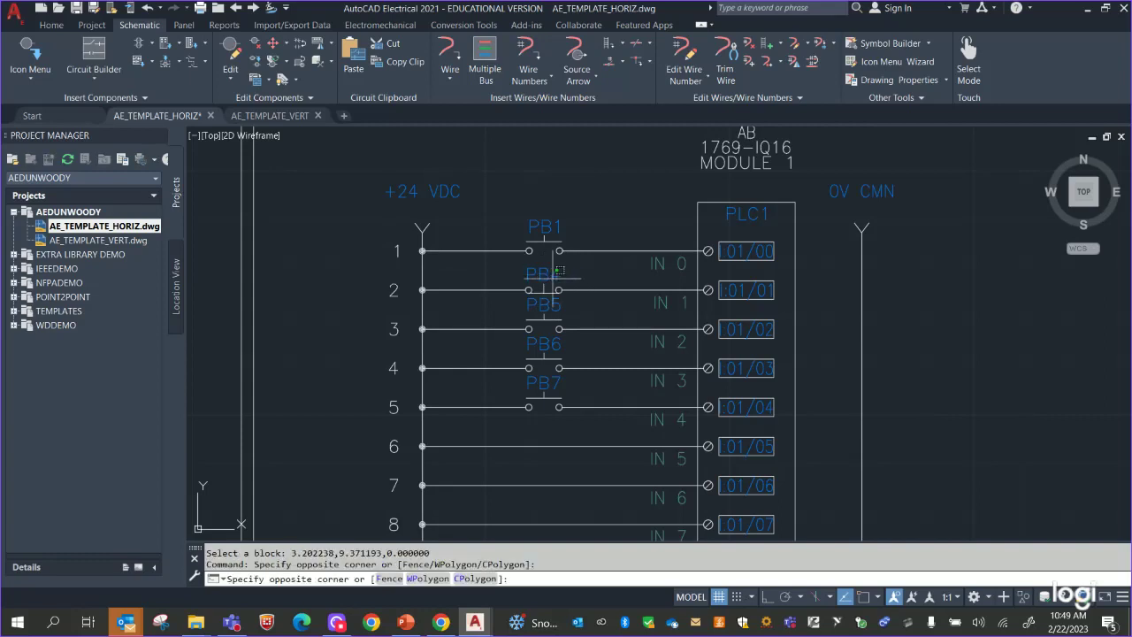
{"action": "key", "text": "Escape"}
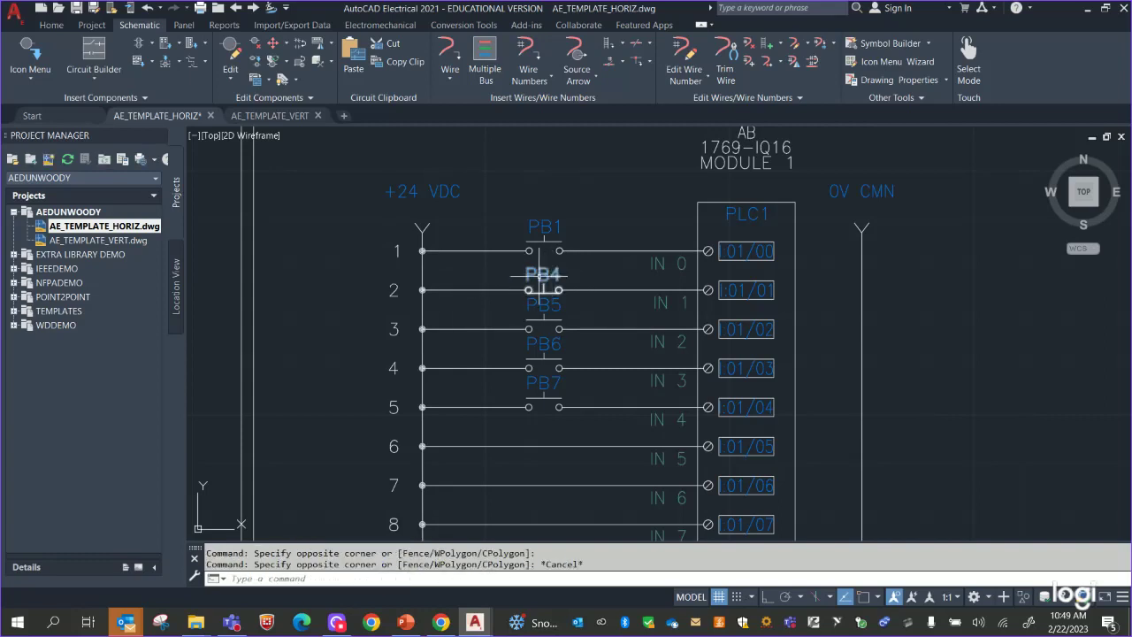
{"action": "scroll", "coordinate": [525, 278], "scroll_direction": "up", "scroll_amount": 4}
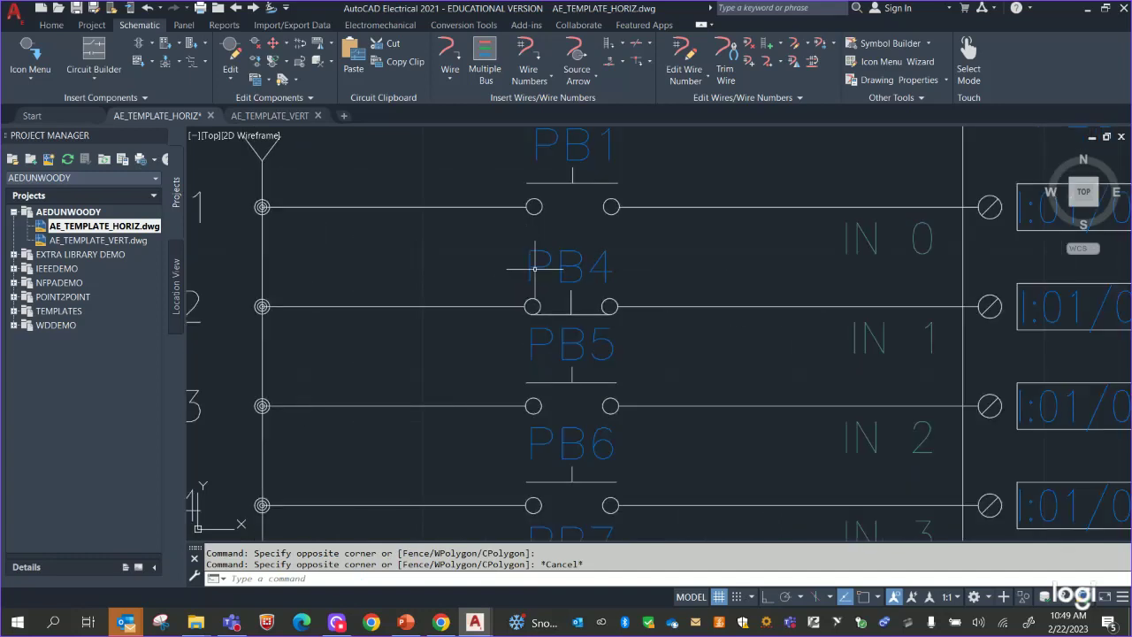
{"action": "left_click", "coordinate": [533, 269]}
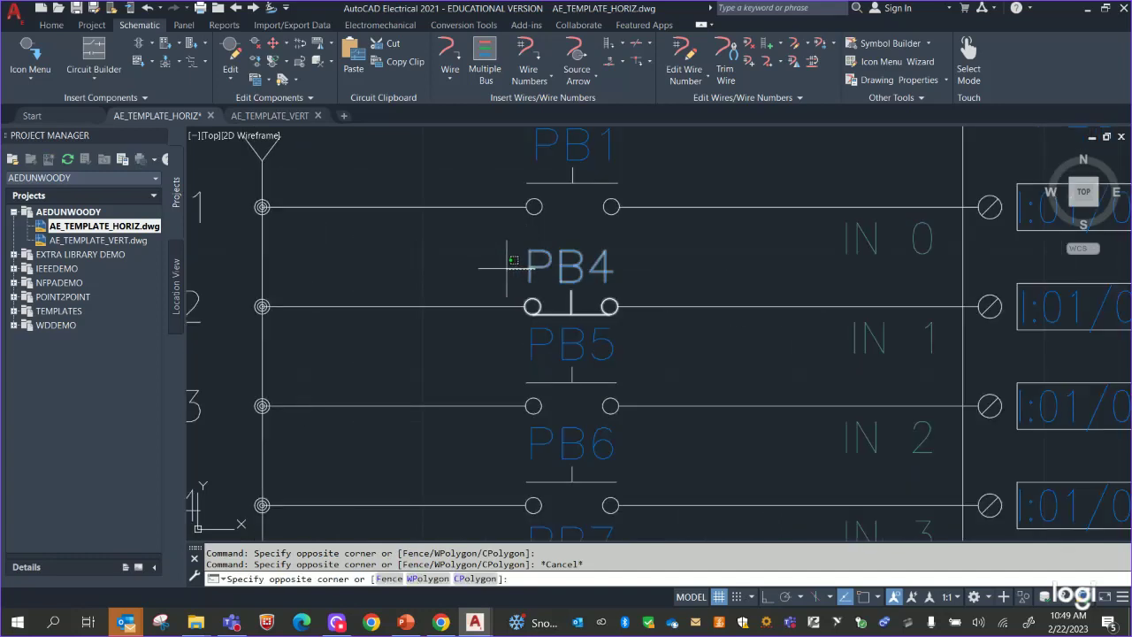
{"action": "key", "text": "Escape"}
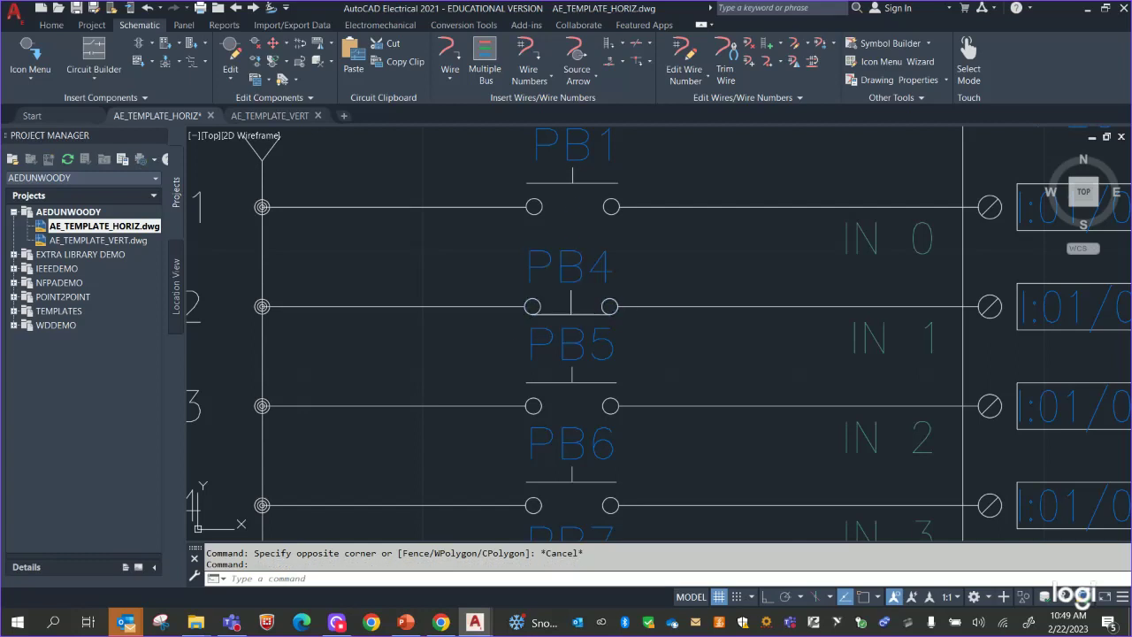
{"action": "double_click", "coordinate": [551, 311]}
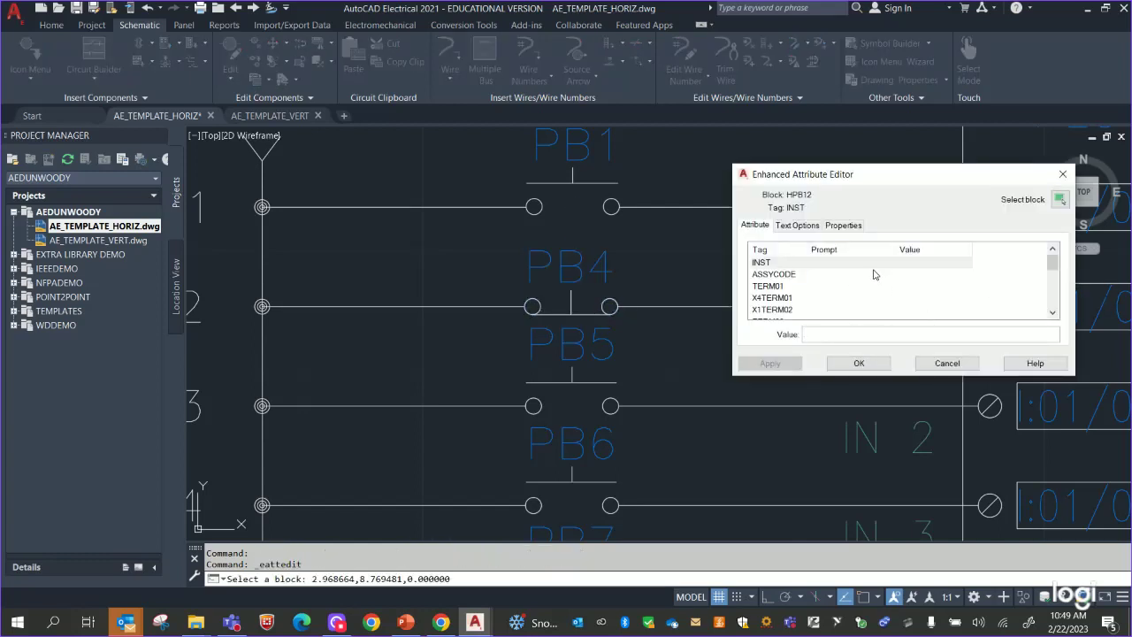
{"action": "scroll", "coordinate": [1012, 286], "scroll_direction": "down", "scroll_amount": 4}
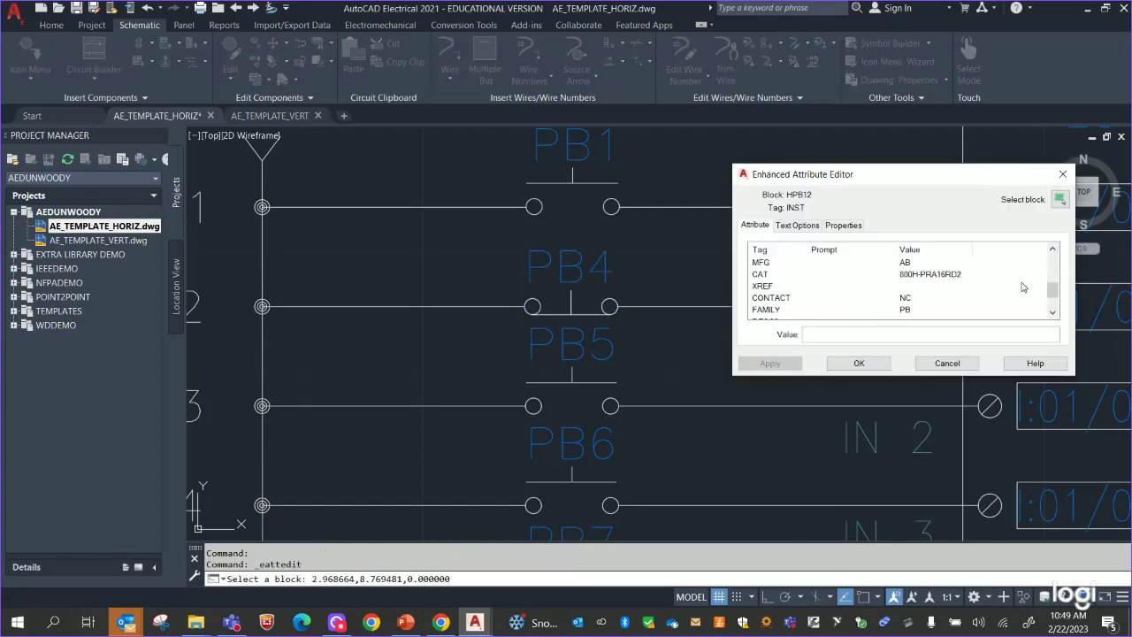
{"action": "scroll", "coordinate": [903, 313], "scroll_direction": "down", "scroll_amount": 1}
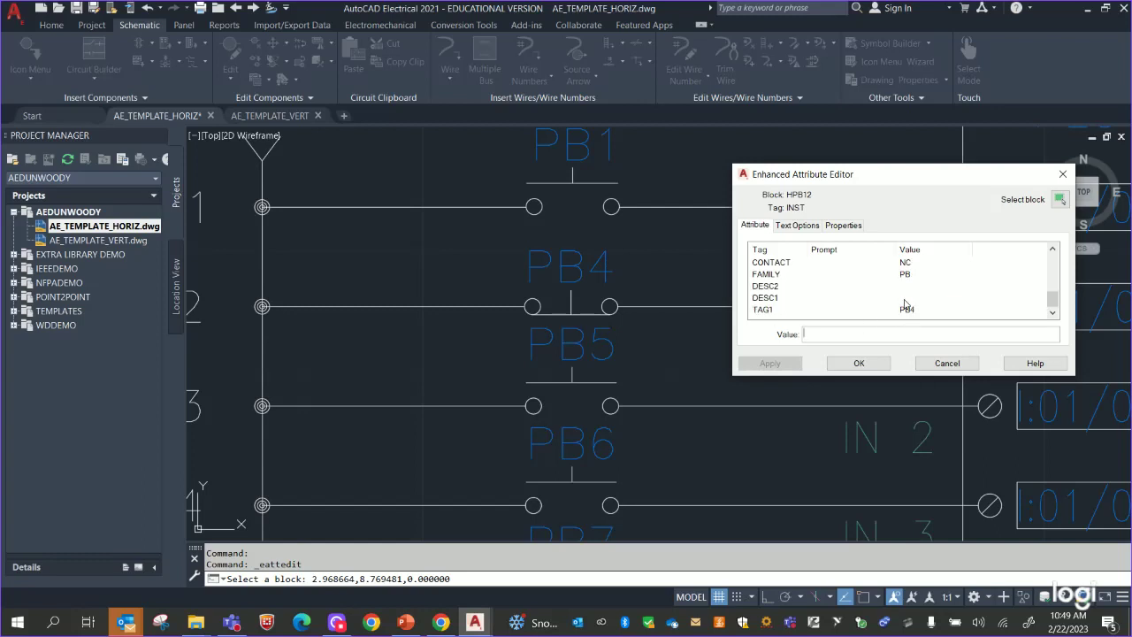
{"action": "left_click", "coordinate": [895, 311]}
{"action": "left_click", "coordinate": [850, 333]}
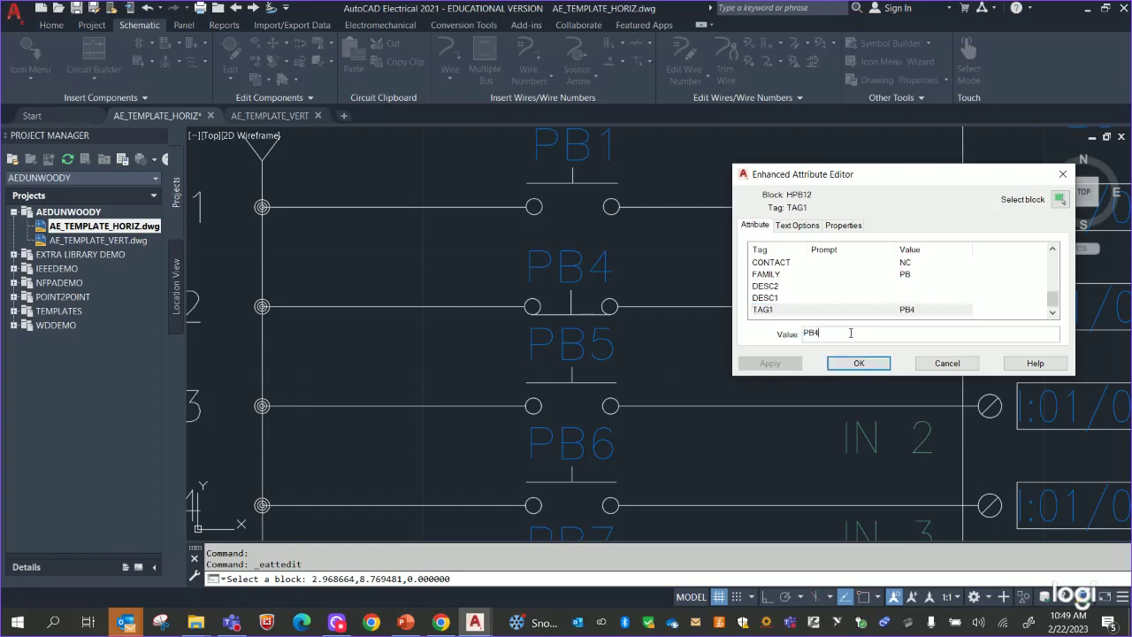
{"action": "type", "text": "2"}
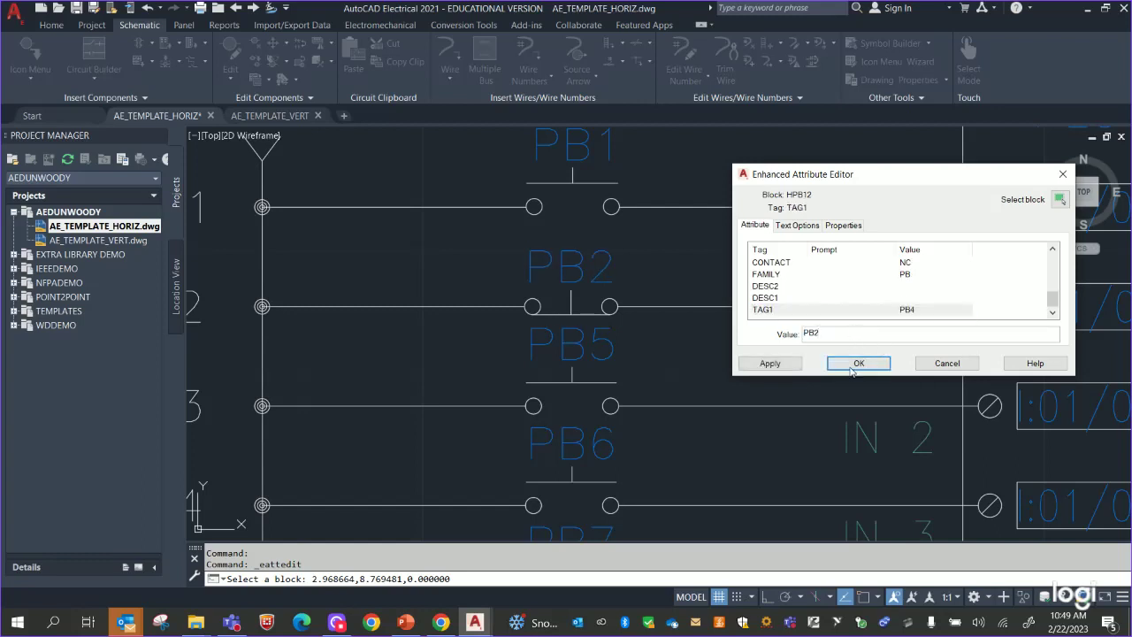
{"action": "left_click", "coordinate": [769, 363]}
{"action": "left_click", "coordinate": [857, 363]}
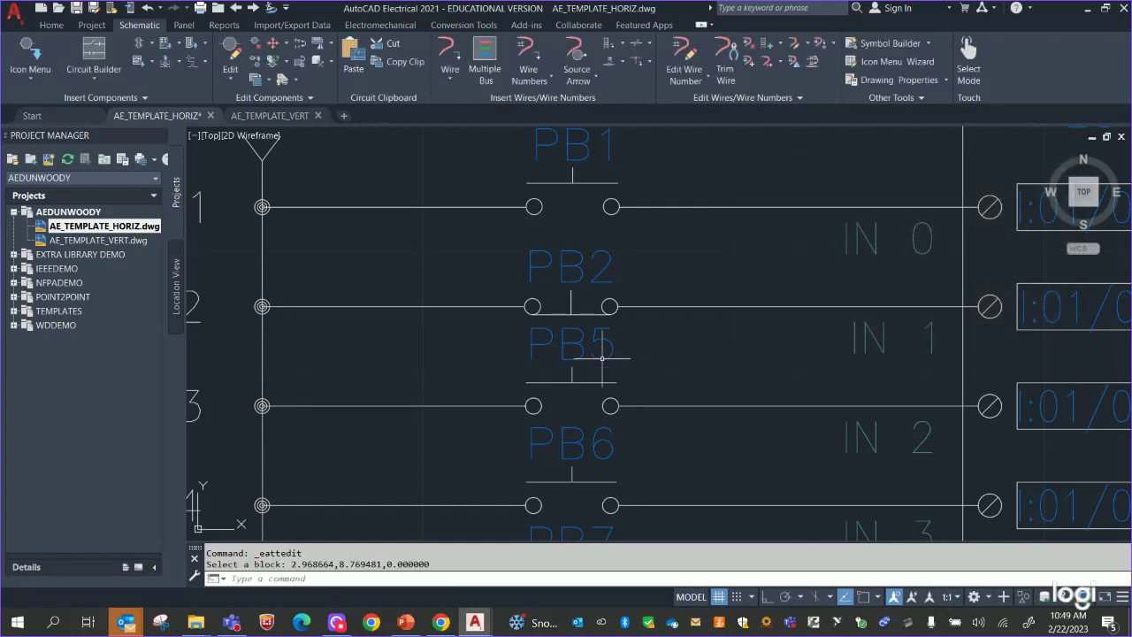
Change the rung 3 push button's TAG1 attribute to PB3 and apply the change.
{"action": "double_click", "coordinate": [599, 343]}
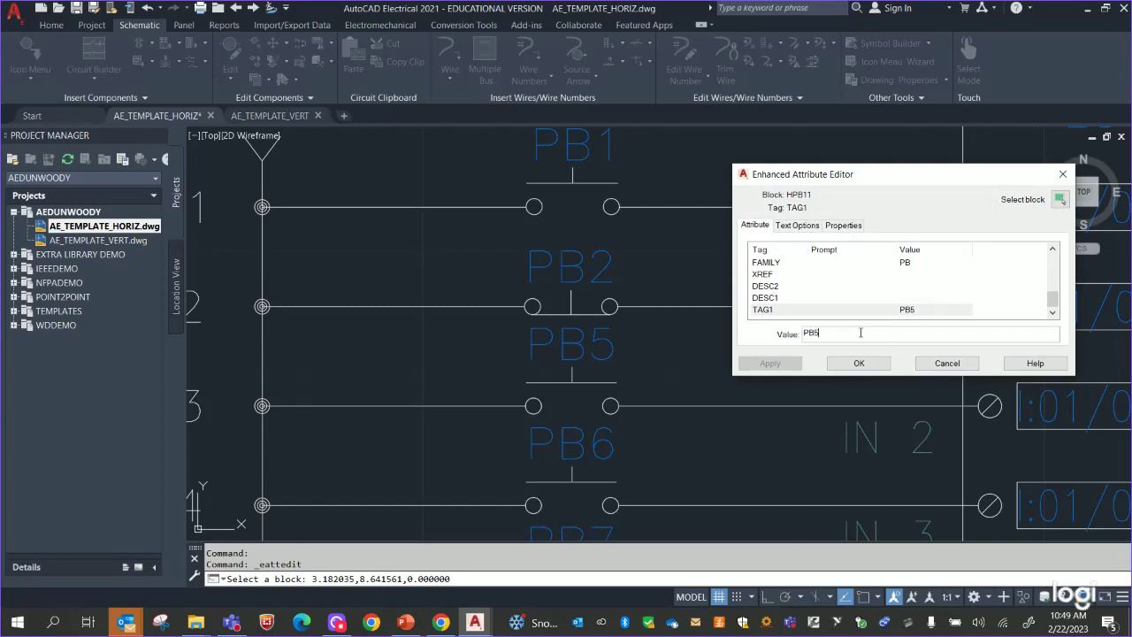
{"action": "left_click", "coordinate": [769, 363]}
{"action": "left_click", "coordinate": [857, 364]}
Change the rung 4 push button's TAG1 attribute to PB4 and apply the change.
{"action": "scroll", "coordinate": [654, 433], "scroll_direction": "down", "scroll_amount": 4}
{"action": "middle_click_drag", "start_coordinate": [665, 413], "coordinate": [698, 308]}
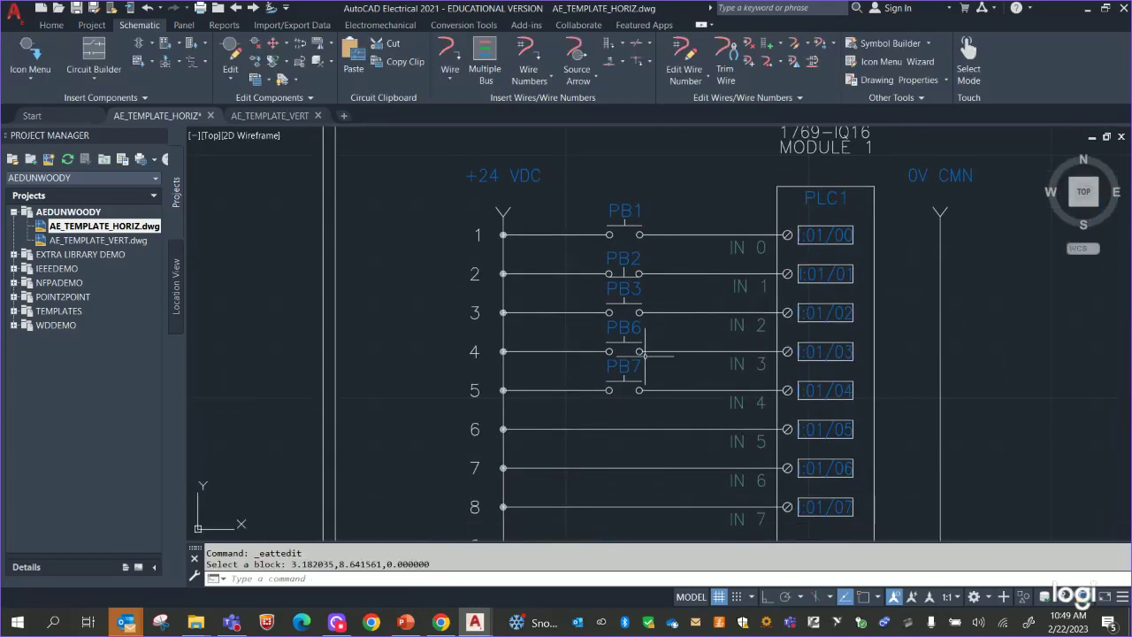
{"action": "left_click", "coordinate": [637, 329]}
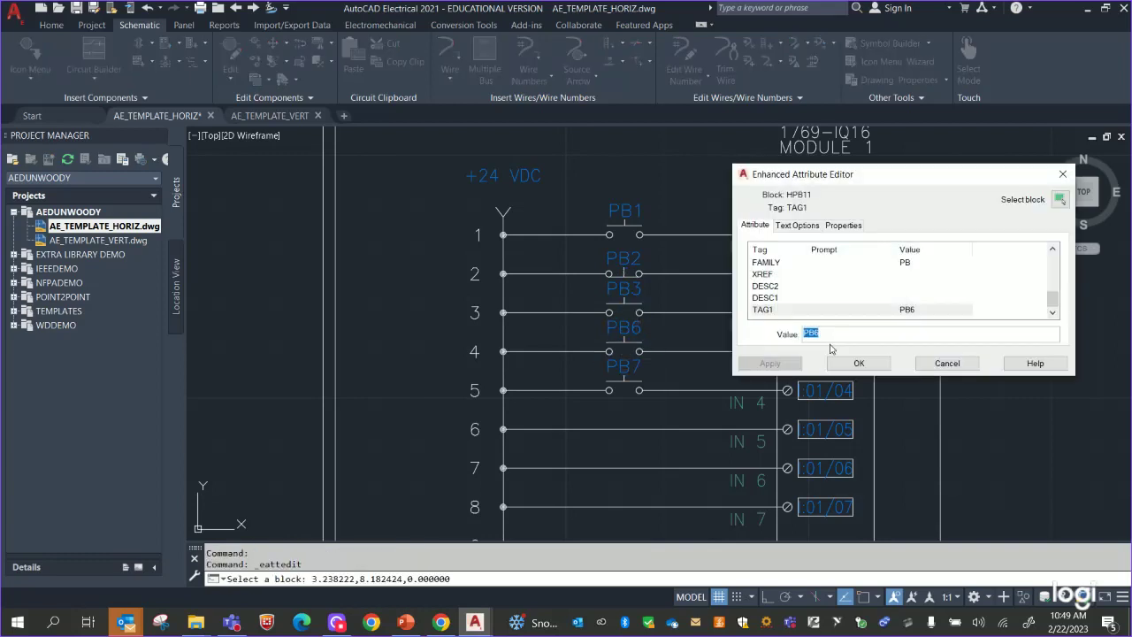
{"action": "type", "text": "4"}
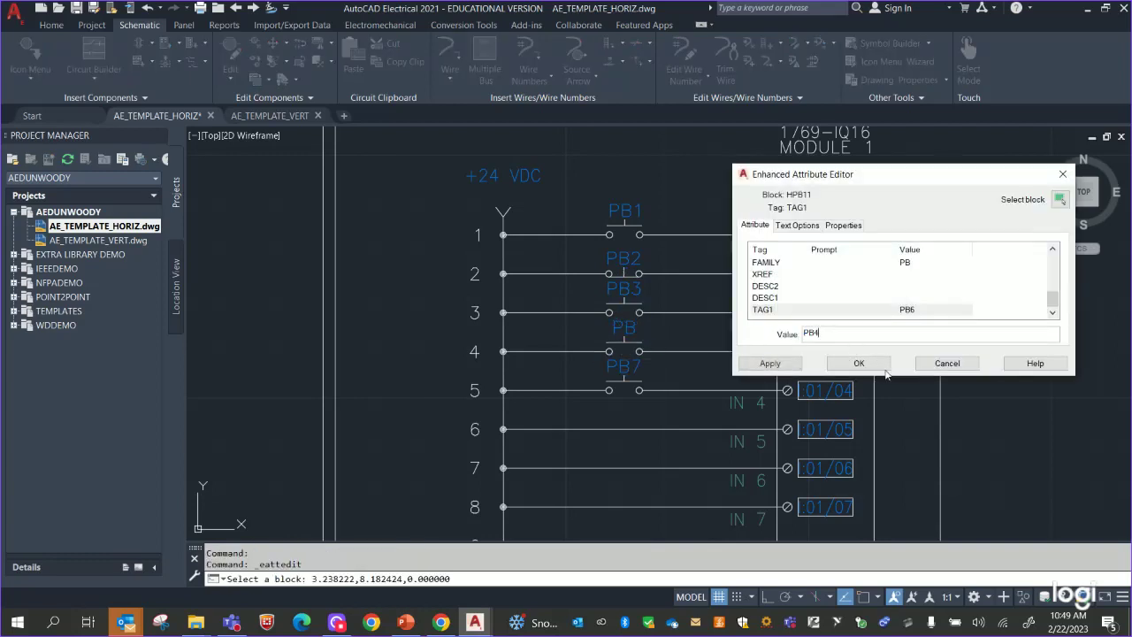
{"action": "left_click", "coordinate": [771, 364]}
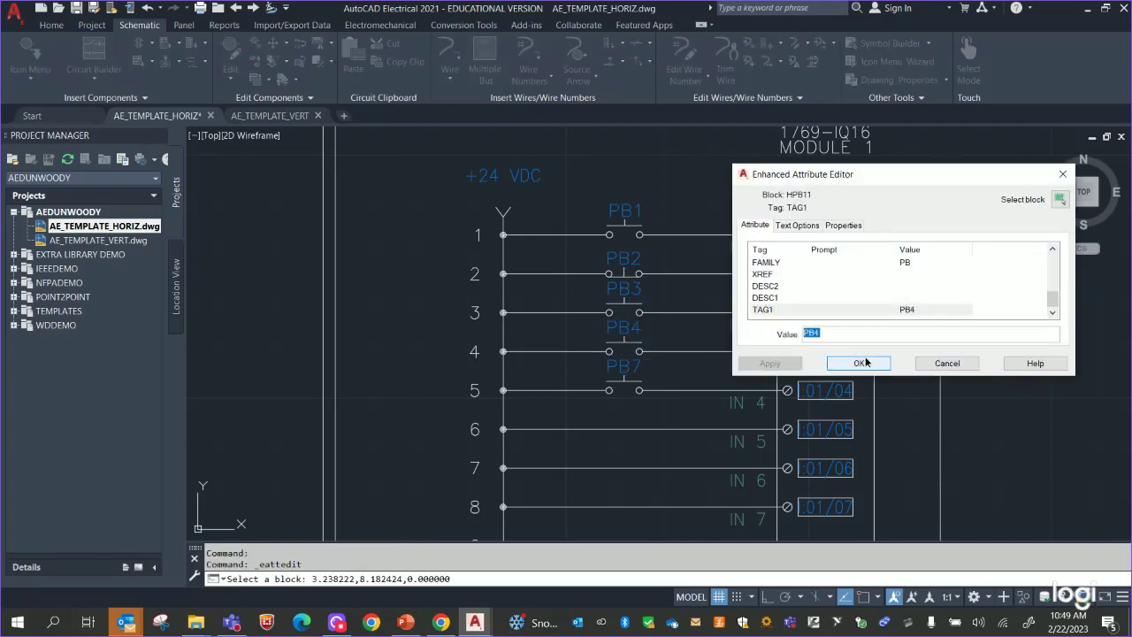
{"action": "key", "text": "Return"}
Change the rung 5 push button's TAG1 attribute to PB5 and accept it.
{"action": "double_click", "coordinate": [624, 370]}
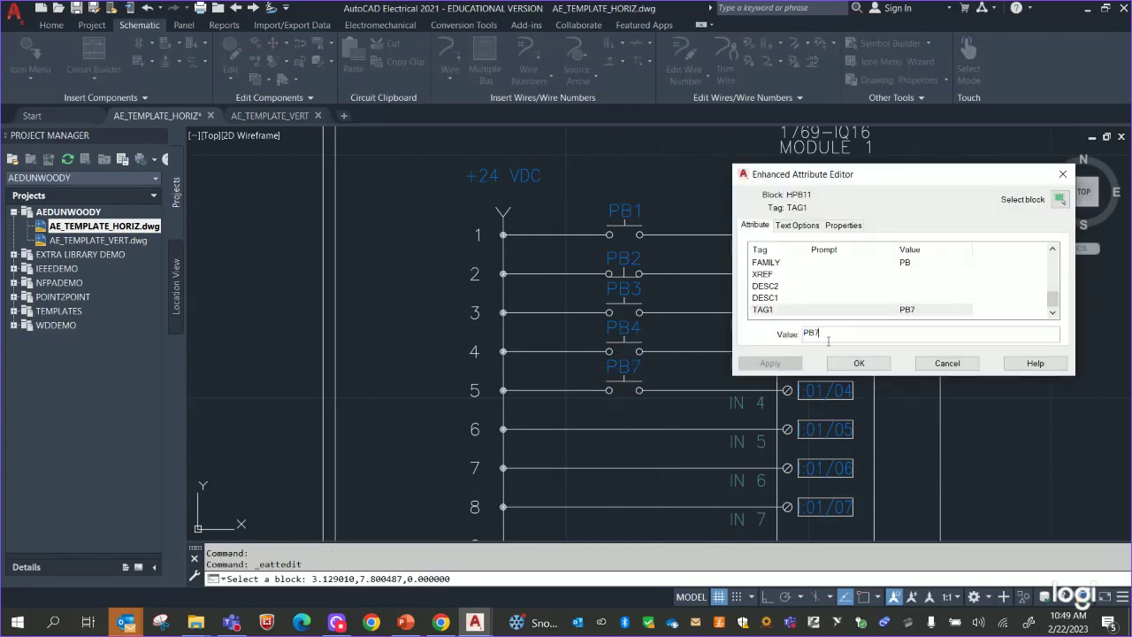
{"action": "type", "text": "PB5"}
{"action": "left_click", "coordinate": [858, 364]}
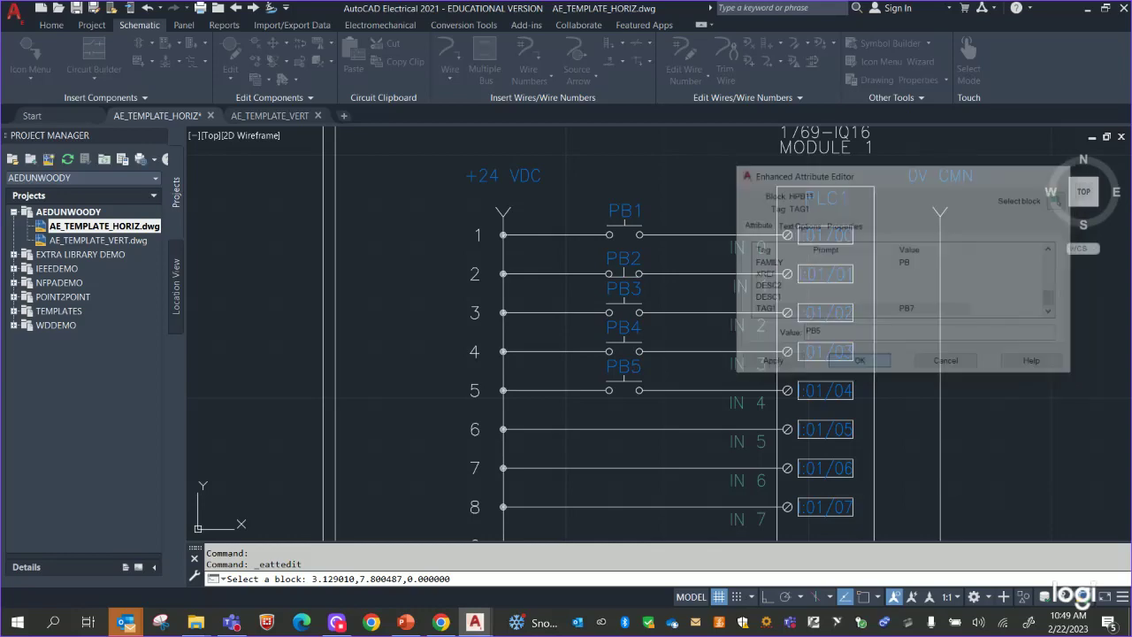
Switch to the PowerPoint lecture, review the Dunwoody AE Template and Bill of Materials slides, and return to AutoCAD Electrical.
{"action": "mouse_move", "coordinate": [961, 384]}
{"action": "middle_mouse_down"}
{"action": "mouse_move", "coordinate": [884, 288]}
{"action": "mouse_move", "coordinate": [858, 371]}
{"action": "middle_mouse_up"}
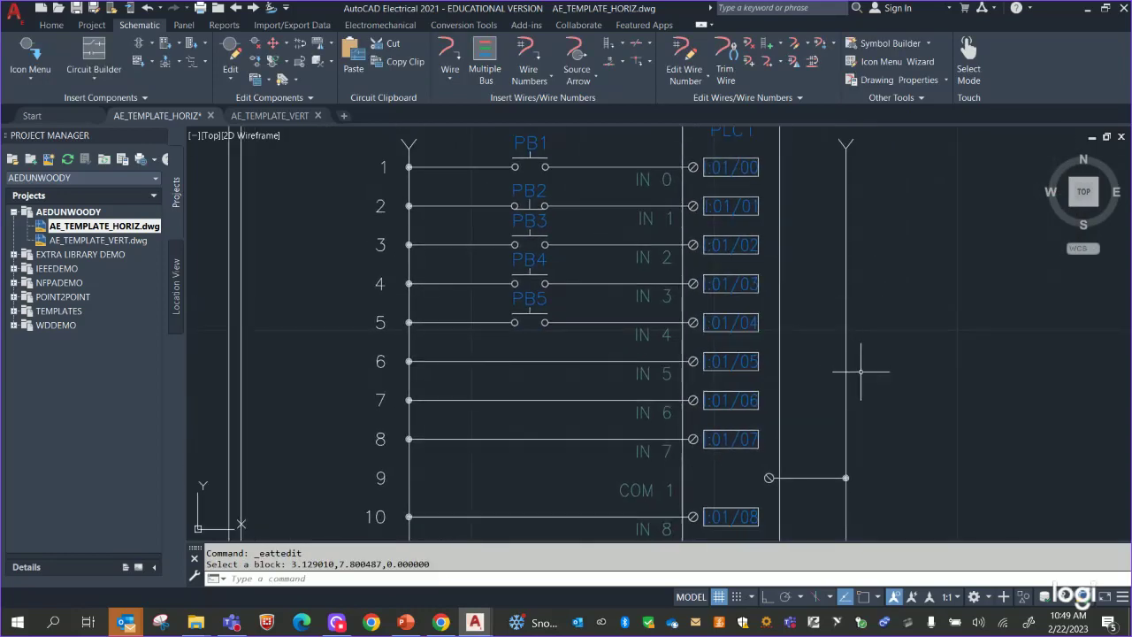
{"action": "left_click", "coordinate": [406, 621]}
{"action": "left_click", "coordinate": [84, 267]}
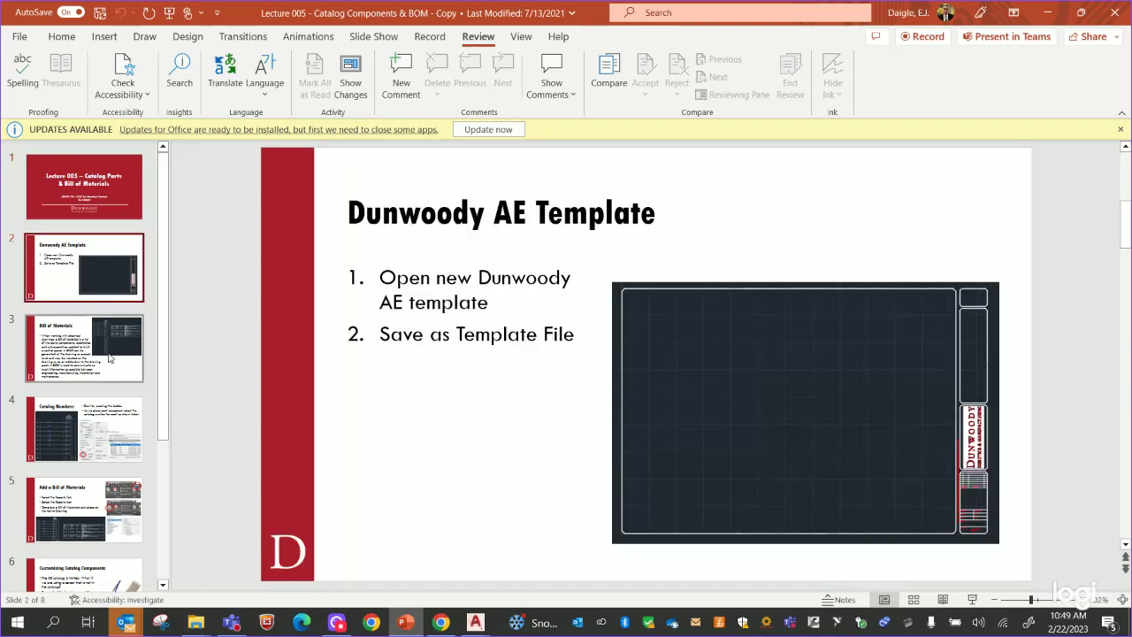
{"action": "left_click", "coordinate": [84, 348]}
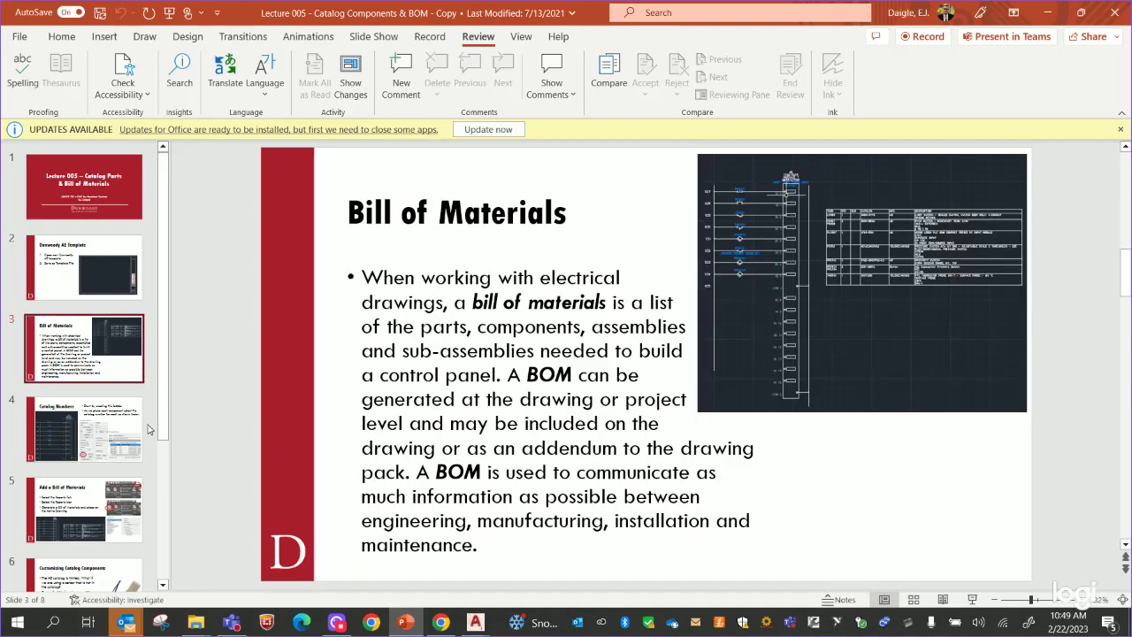
{"action": "left_click", "coordinate": [1046, 13]}
Insert a normally open limit switch on the rung 6 wire, below the rung 5 push button.
{"action": "middle_click_drag", "start_coordinate": [594, 349], "coordinate": [594, 204]}
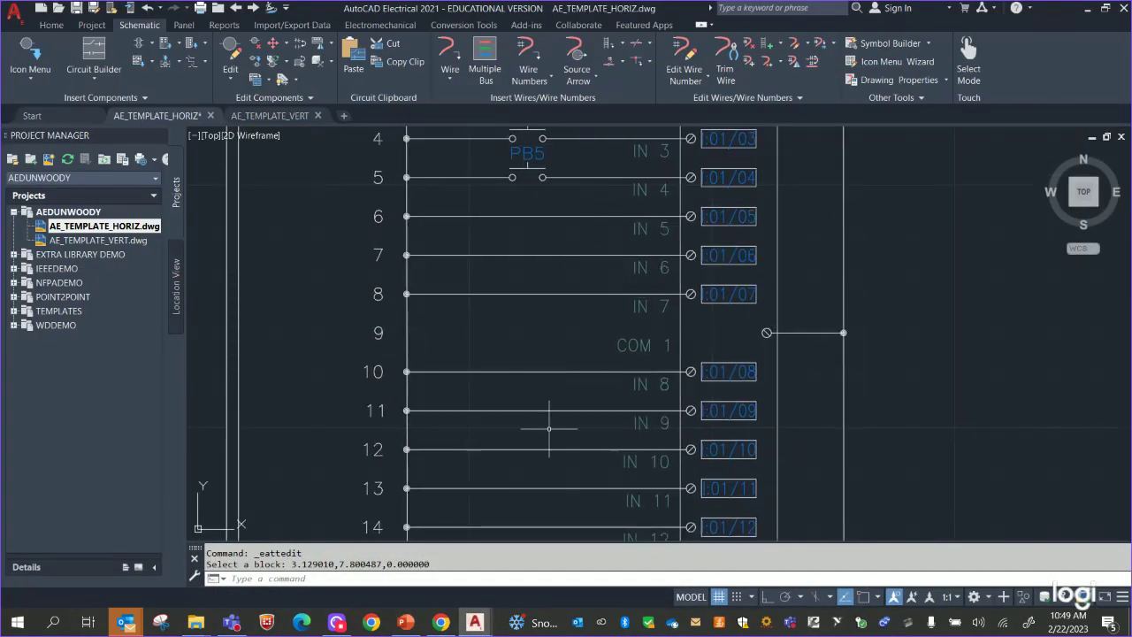
{"action": "left_click", "coordinate": [23, 55]}
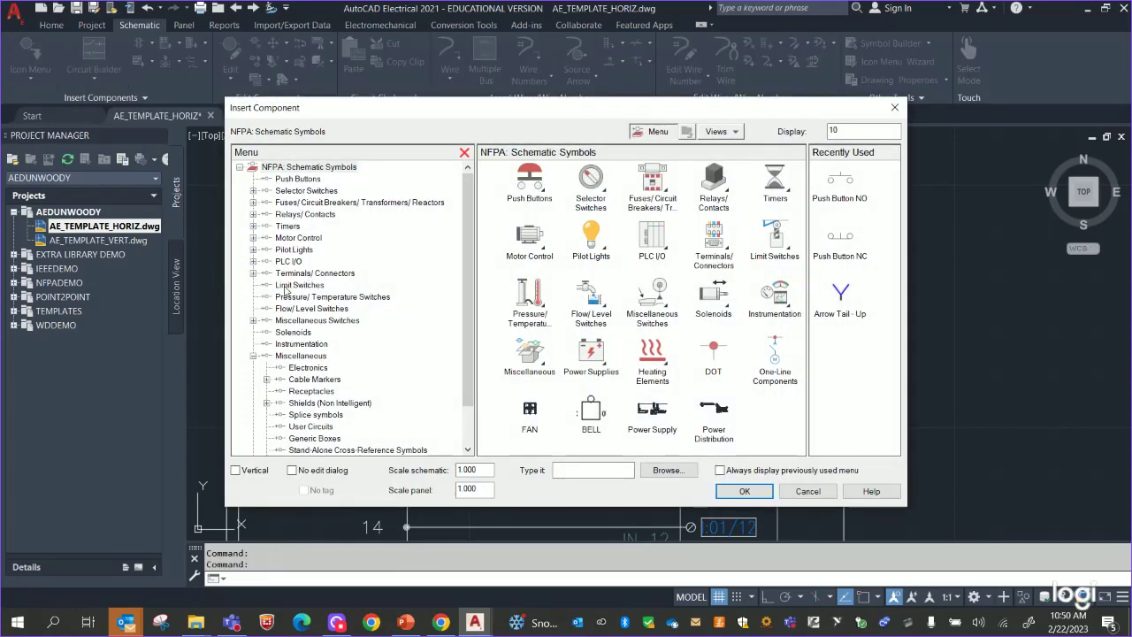
{"action": "left_click", "coordinate": [299, 284]}
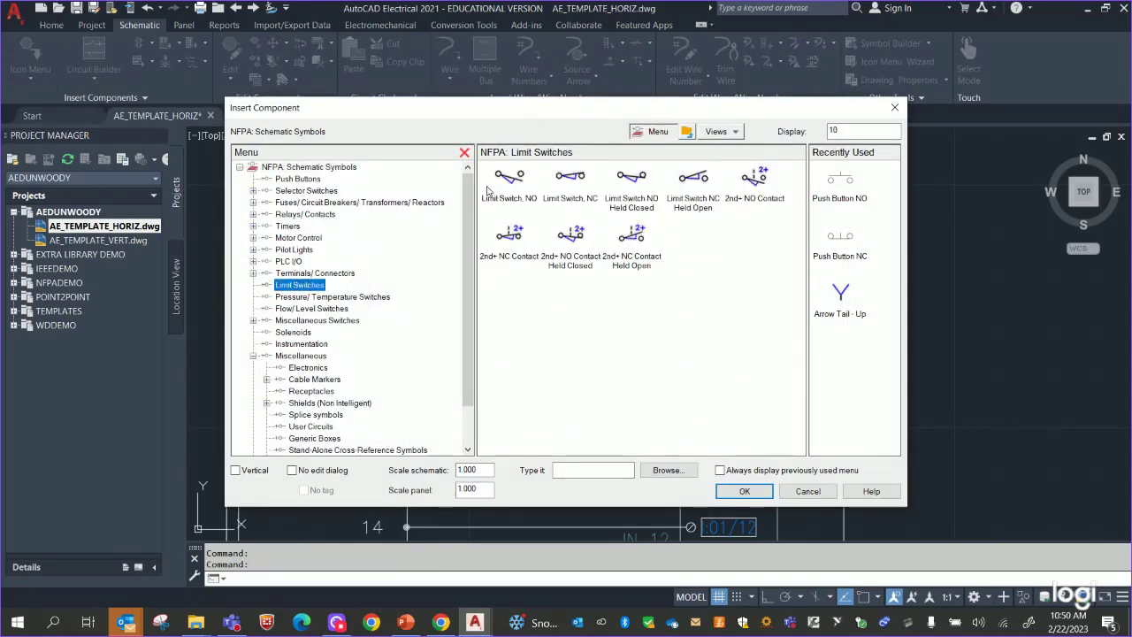
{"action": "left_click", "coordinate": [570, 177]}
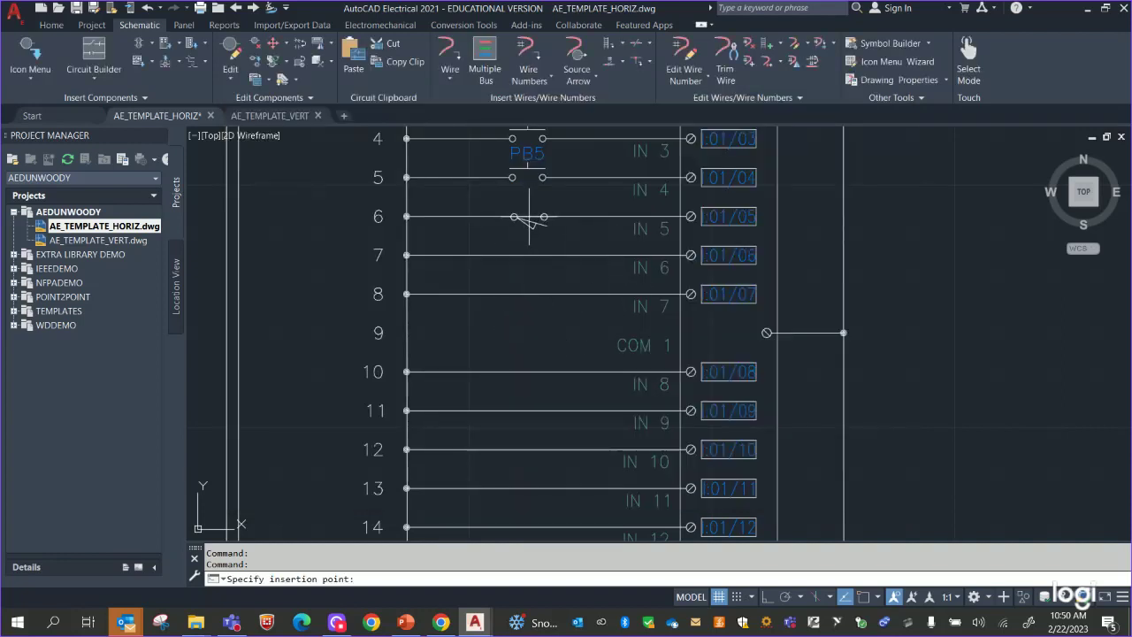
{"action": "scroll", "coordinate": [529, 216], "scroll_direction": "up", "scroll_amount": 5}
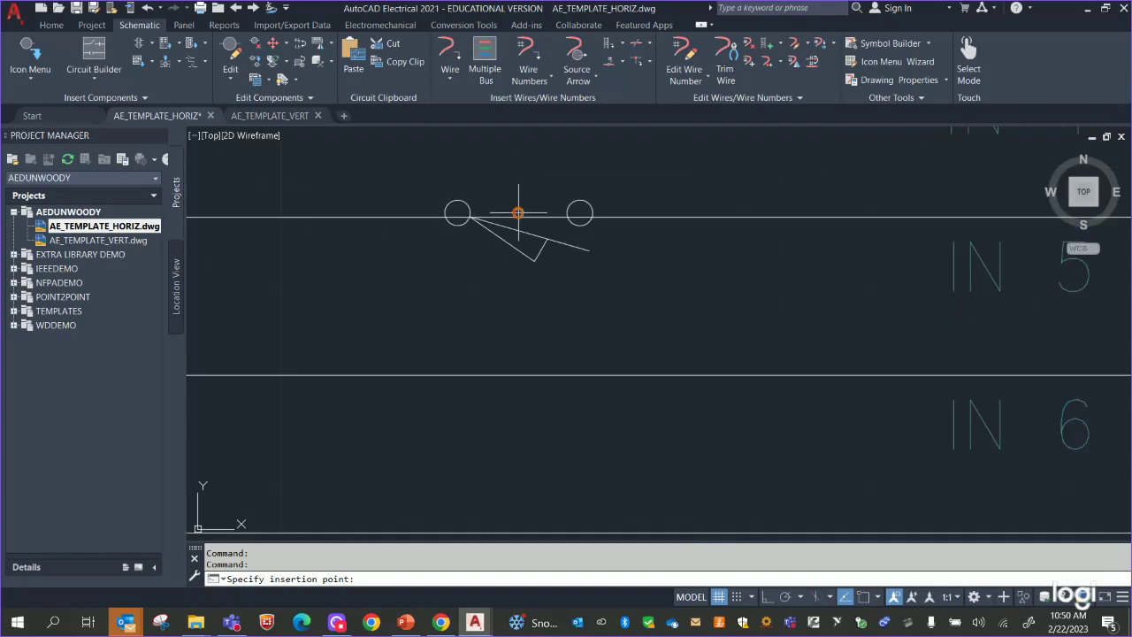
{"action": "left_click", "coordinate": [517, 212]}
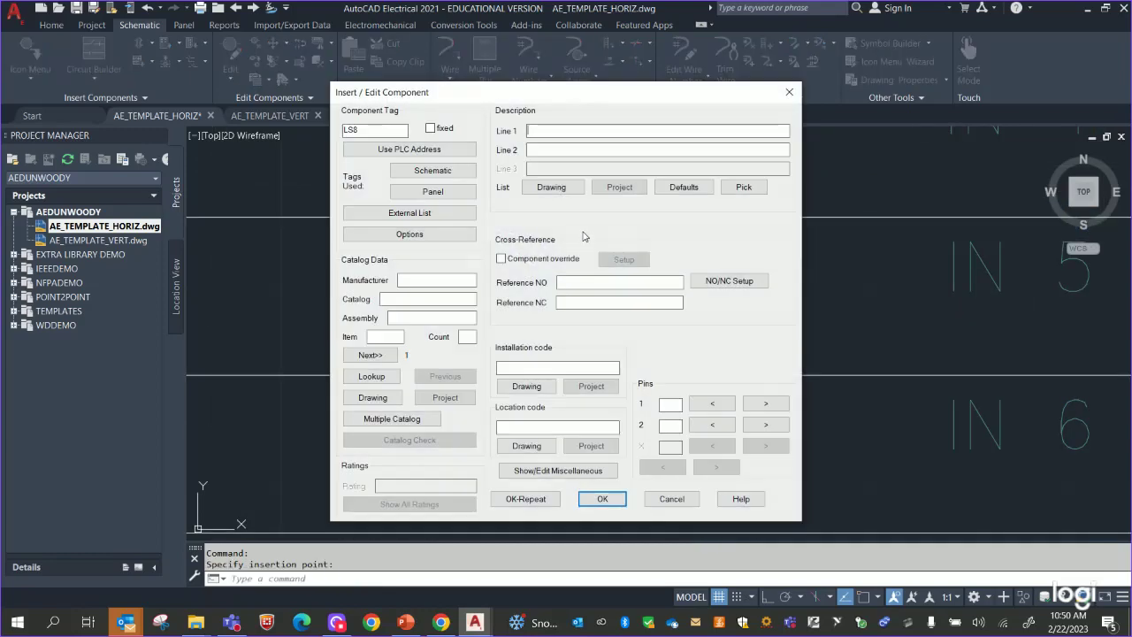
Assign the rung 6 limit switch GE catalog part CR115B1 and accept it with the insertion set to repeat.
{"action": "left_click", "coordinate": [371, 377]}
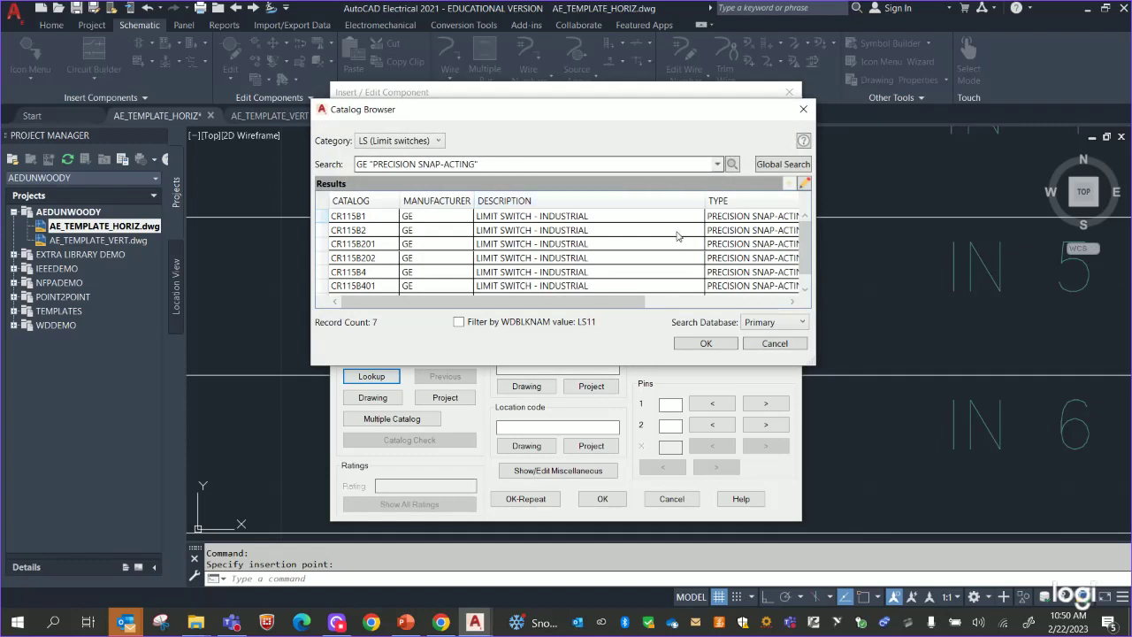
{"action": "scroll", "coordinate": [496, 237], "scroll_direction": "down", "scroll_amount": 1}
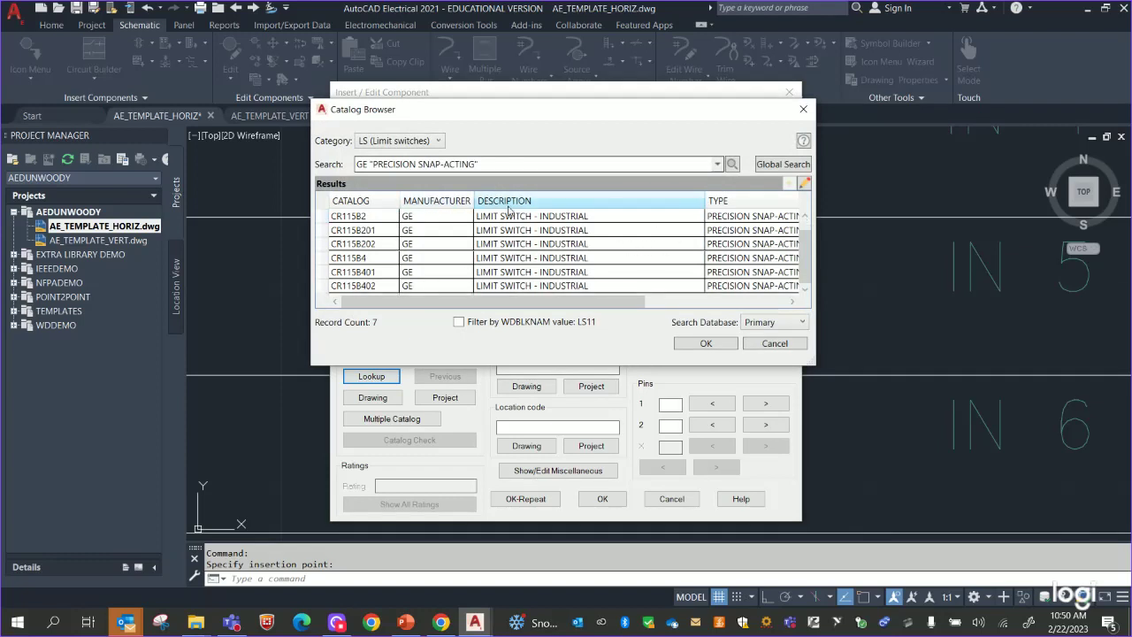
{"action": "scroll", "coordinate": [567, 242], "scroll_direction": "up", "scroll_amount": 1}
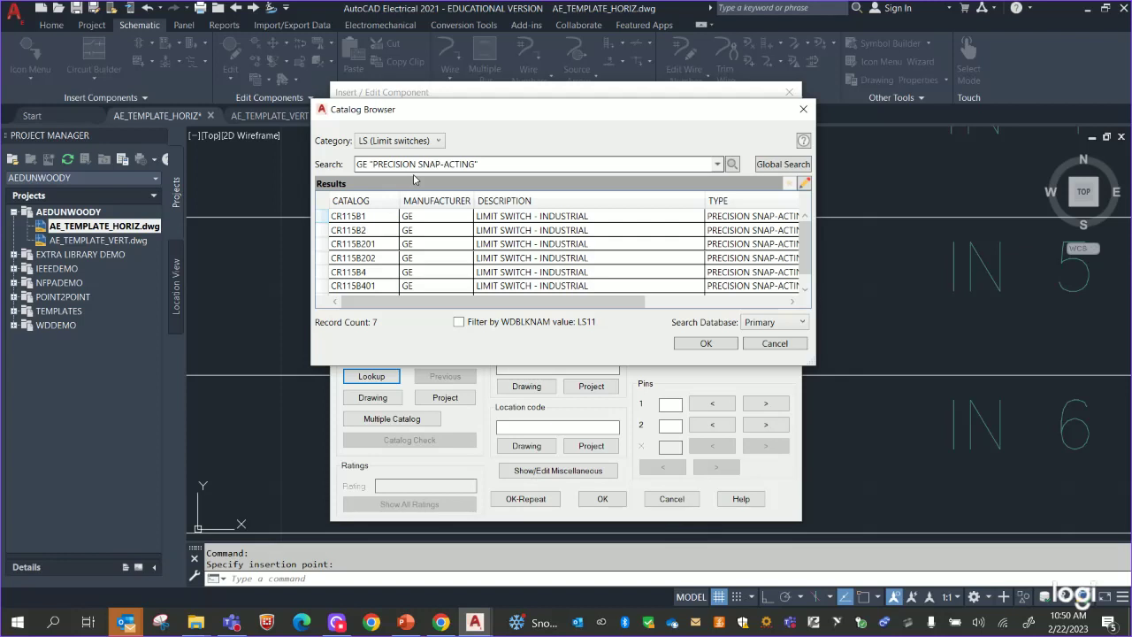
{"action": "left_click_drag", "start_coordinate": [612, 304], "coordinate": [772, 246]}
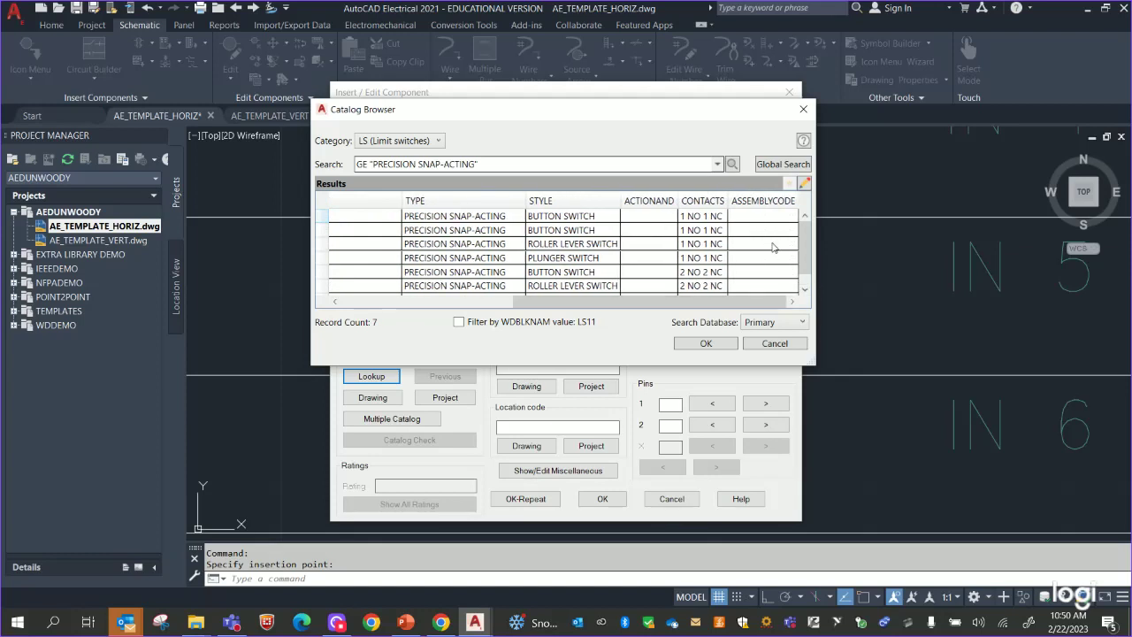
{"action": "scroll", "coordinate": [759, 234], "scroll_direction": "down", "scroll_amount": 1}
{"action": "scroll", "coordinate": [732, 243], "scroll_direction": "up", "scroll_amount": 1}
{"action": "left_click", "coordinate": [699, 221]}
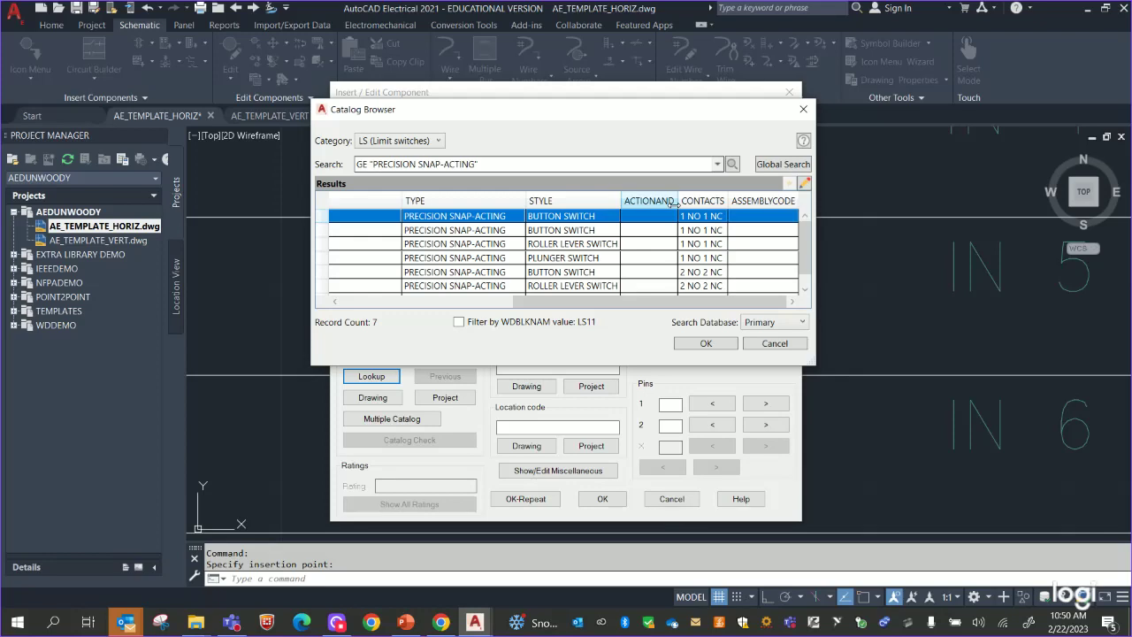
{"action": "left_click", "coordinate": [720, 344]}
{"action": "left_click", "coordinate": [554, 501]}
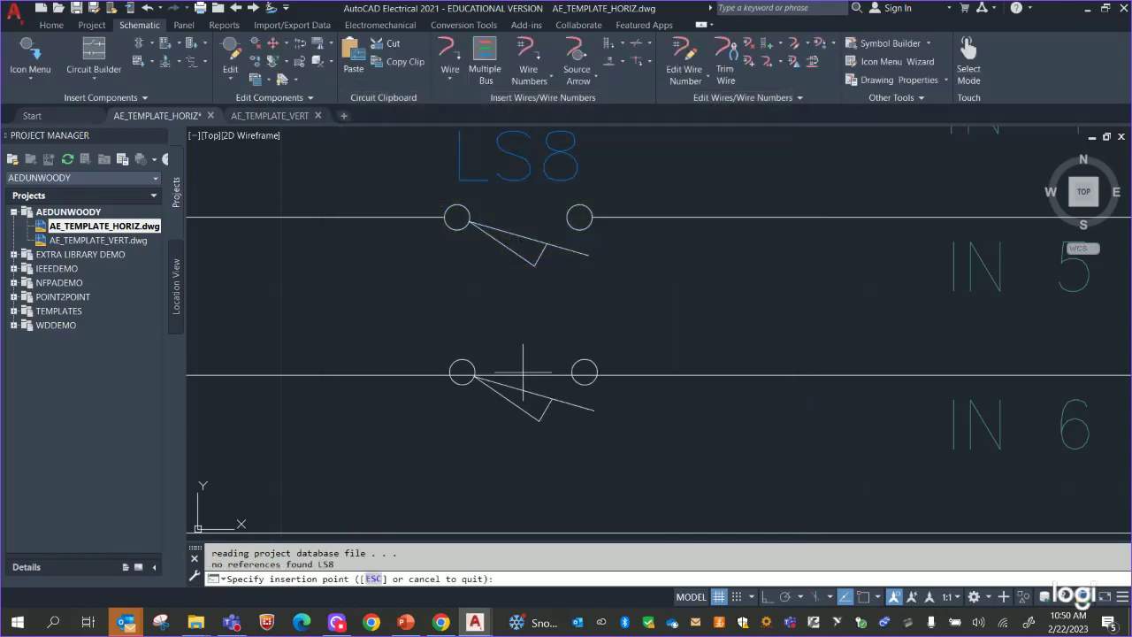
Place a second normally open limit switch on the rung 7 wire, keeping GE catalog part CR115B1.
{"action": "left_click", "coordinate": [521, 376]}
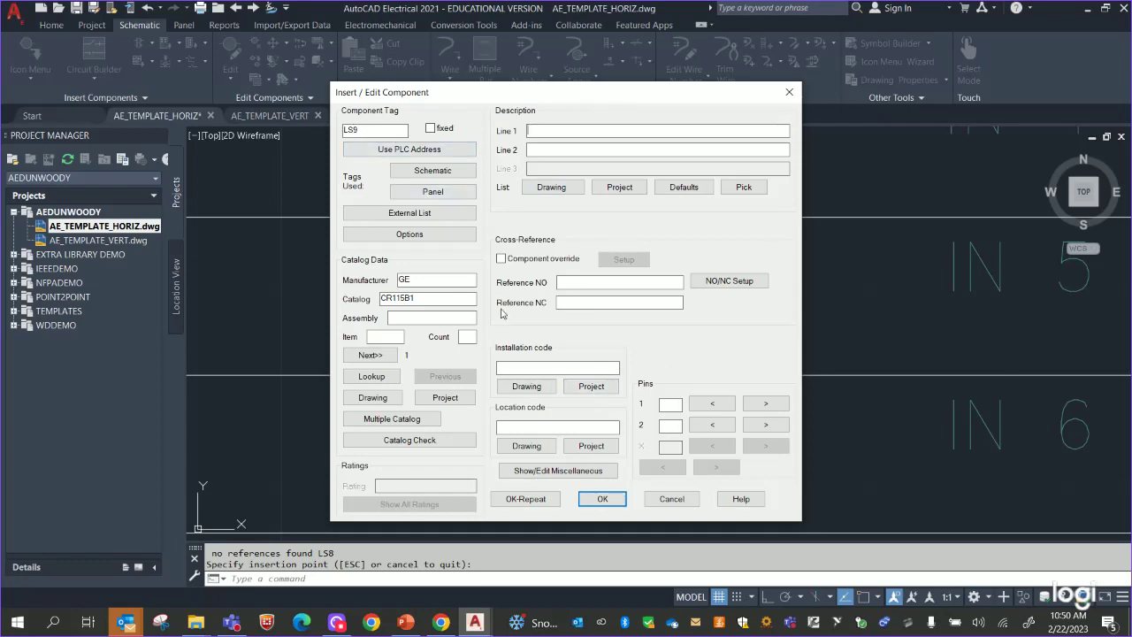
{"action": "left_click", "coordinate": [601, 499]}
{"action": "scroll", "coordinate": [728, 298], "scroll_direction": "down", "scroll_amount": 5}
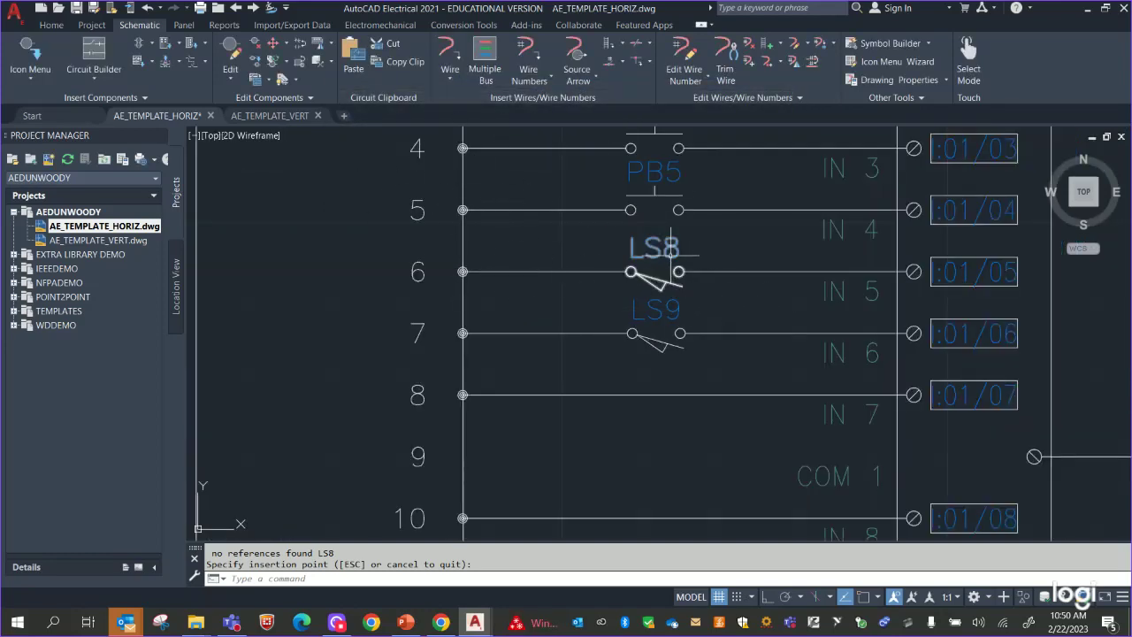
Change the component tag of the rung 6 limit switch to LS6.
{"action": "double_click", "coordinate": [679, 271]}
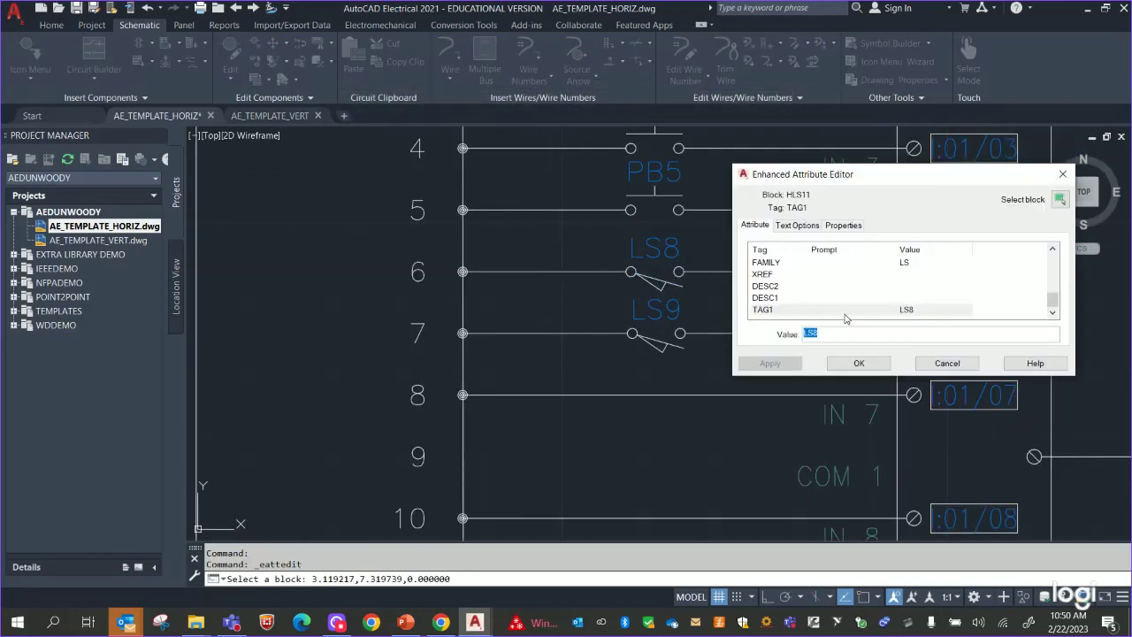
{"action": "key", "text": "BackSpace"}
{"action": "type", "text": "6"}
{"action": "left_click", "coordinate": [761, 364]}
{"action": "left_click", "coordinate": [871, 368]}
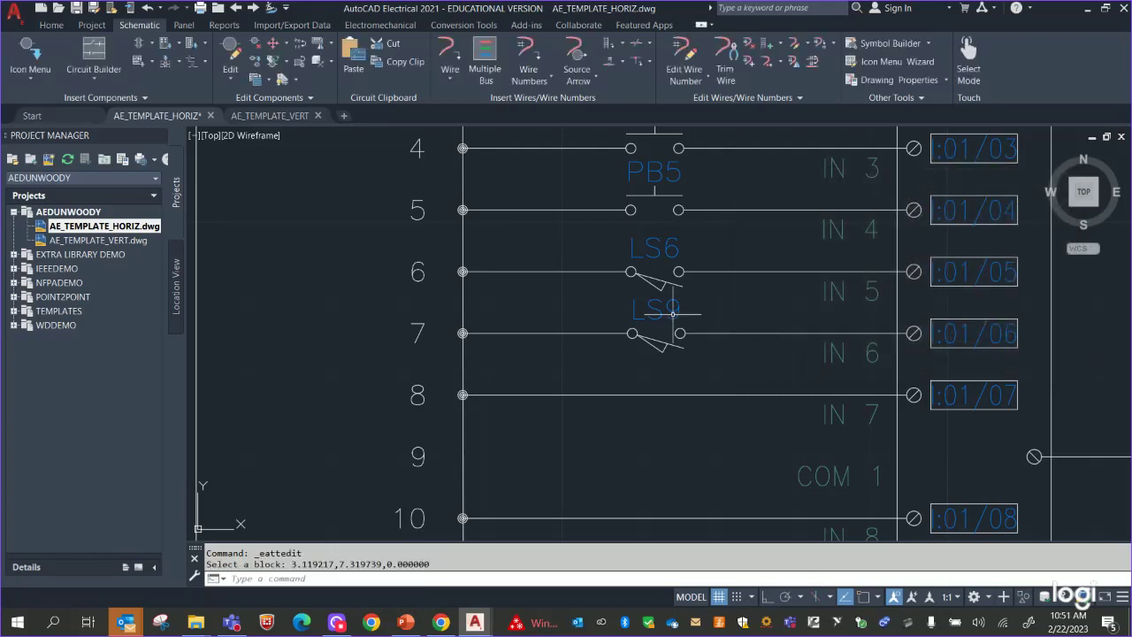
Change the component tag of the rung 7 limit switch to LS7.
{"action": "double_click", "coordinate": [699, 318]}
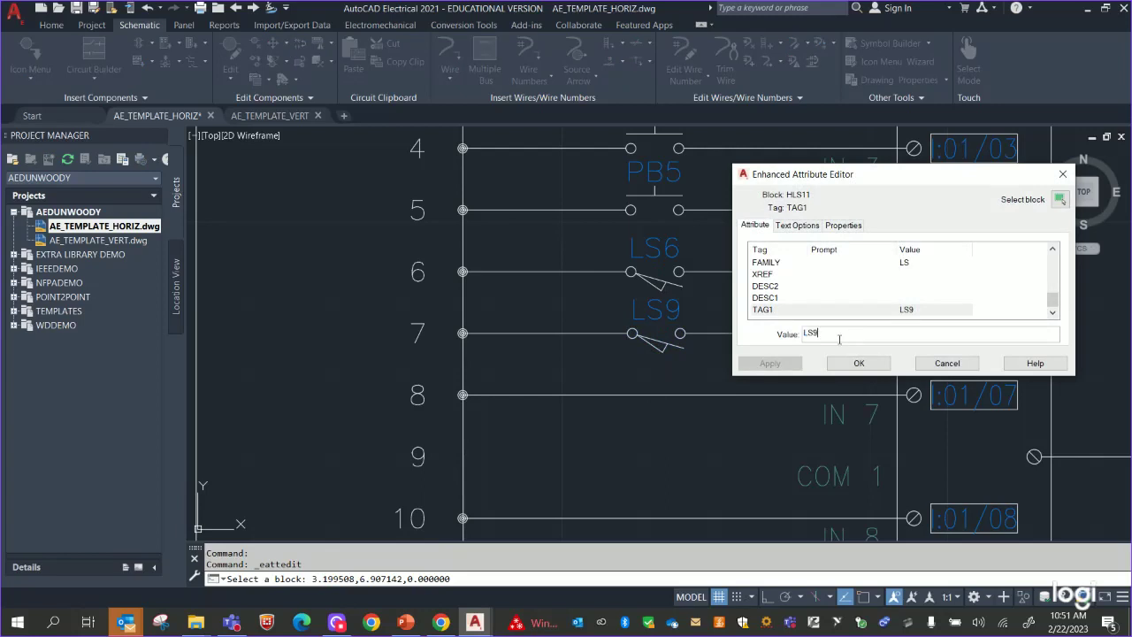
{"action": "key", "text": "BackSpace"}
{"action": "type", "text": "7"}
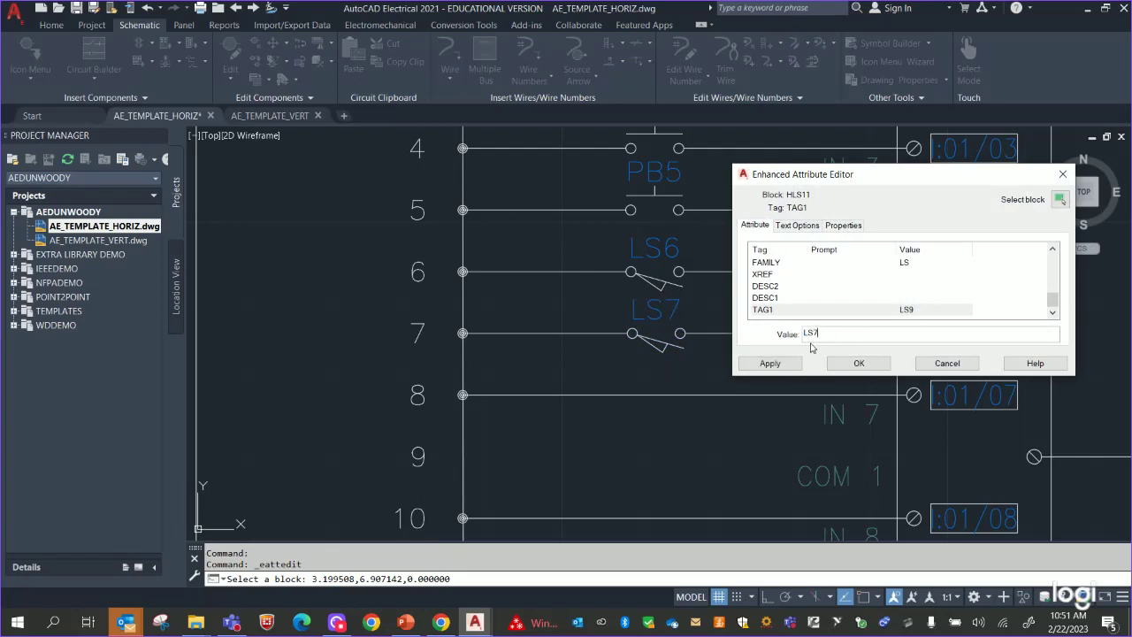
{"action": "left_click", "coordinate": [859, 364]}
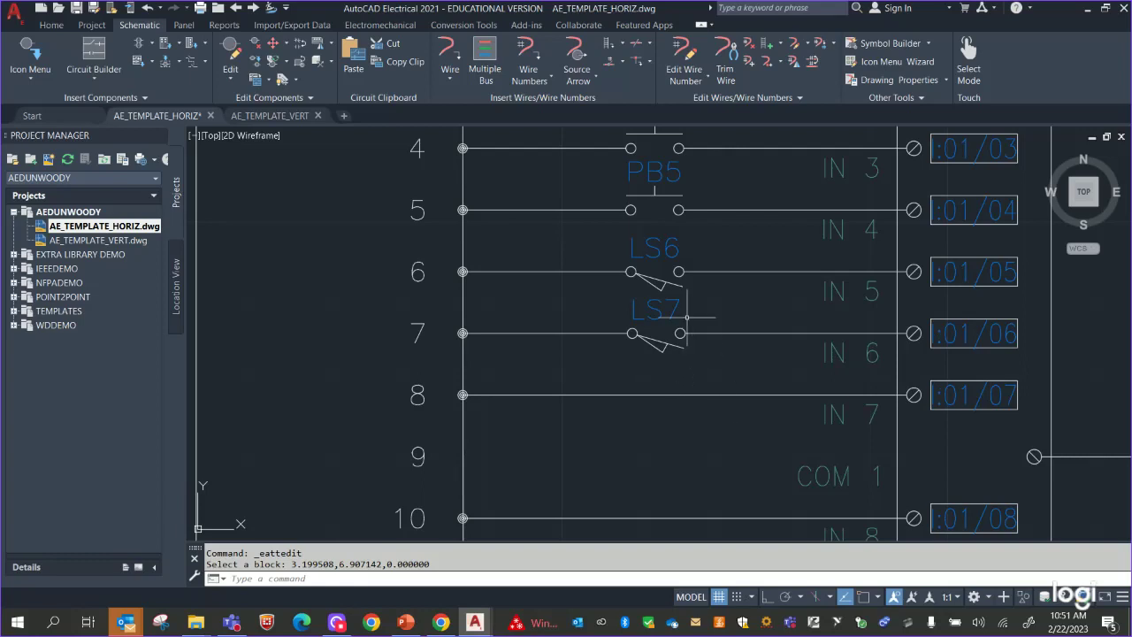
Review the manufacturer, catalog and contact attributes of the rung 7 limit switch without changing them.
{"action": "double_click", "coordinate": [670, 320]}
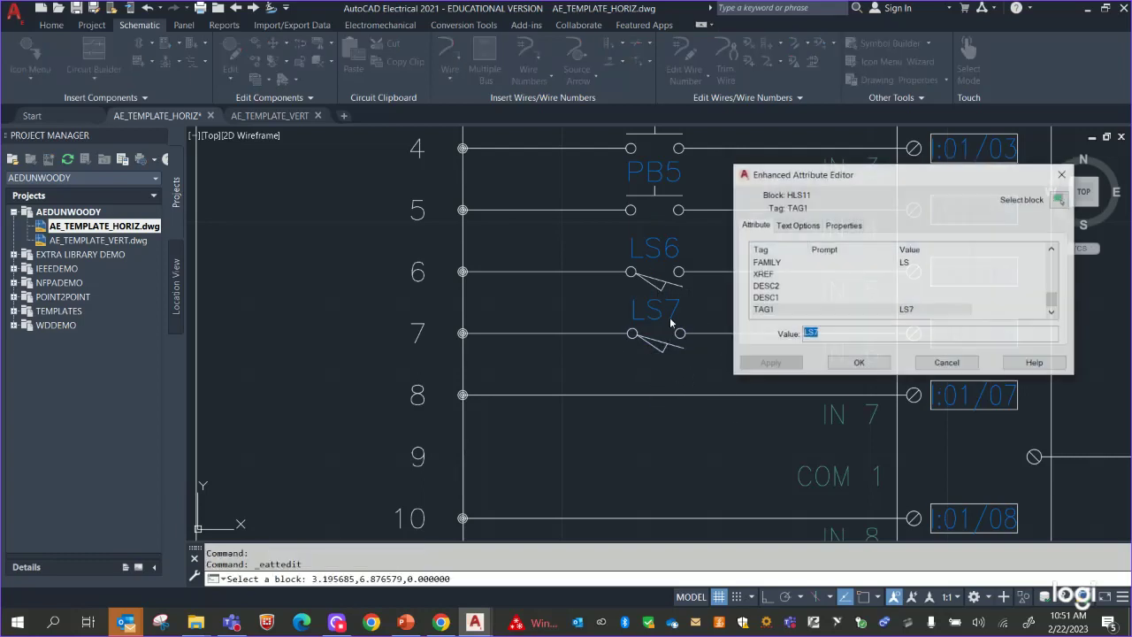
{"action": "scroll", "coordinate": [865, 265], "scroll_direction": "up", "scroll_amount": 3}
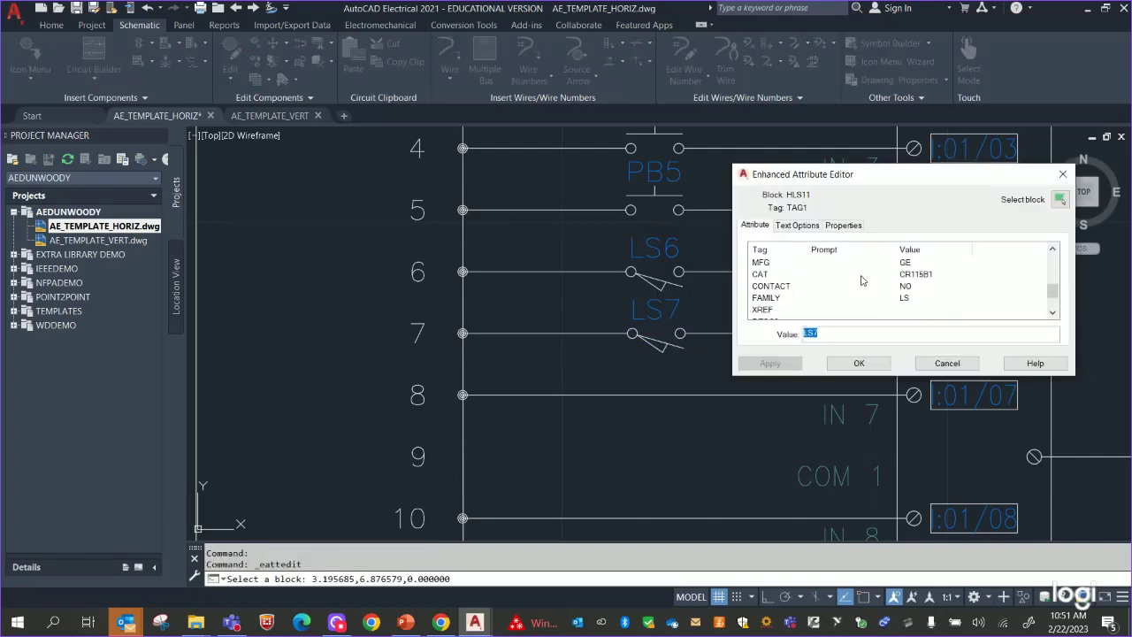
{"action": "scroll", "coordinate": [862, 257], "scroll_direction": "down", "scroll_amount": 1}
{"action": "scroll", "coordinate": [863, 258], "scroll_direction": "up", "scroll_amount": 1}
{"action": "scroll", "coordinate": [880, 270], "scroll_direction": "down", "scroll_amount": 1}
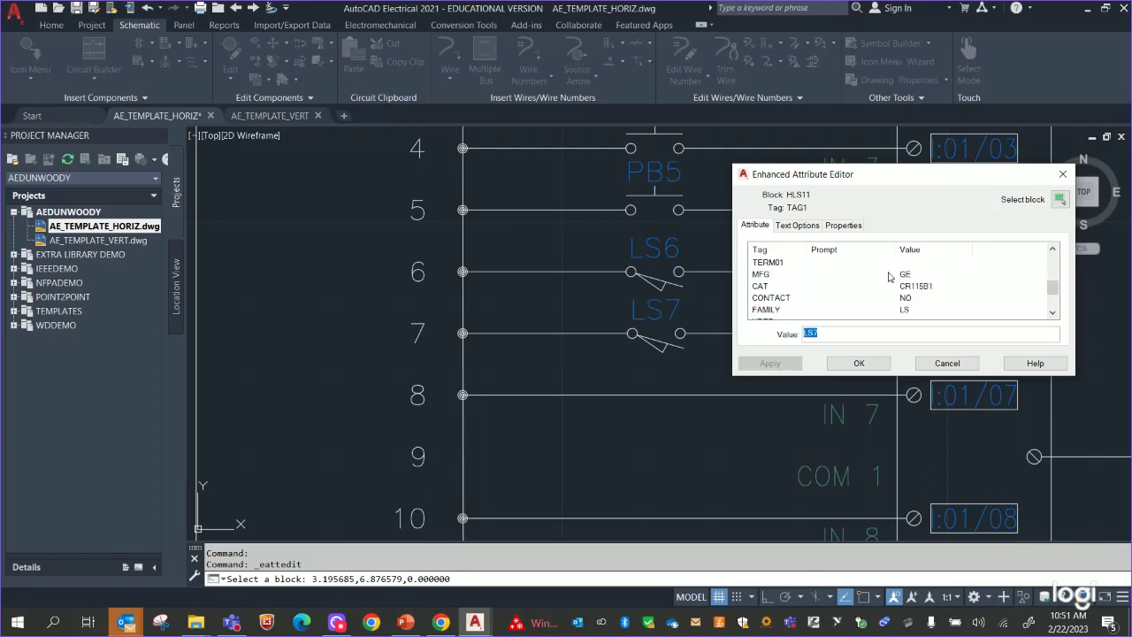
{"action": "left_click", "coordinate": [806, 274]}
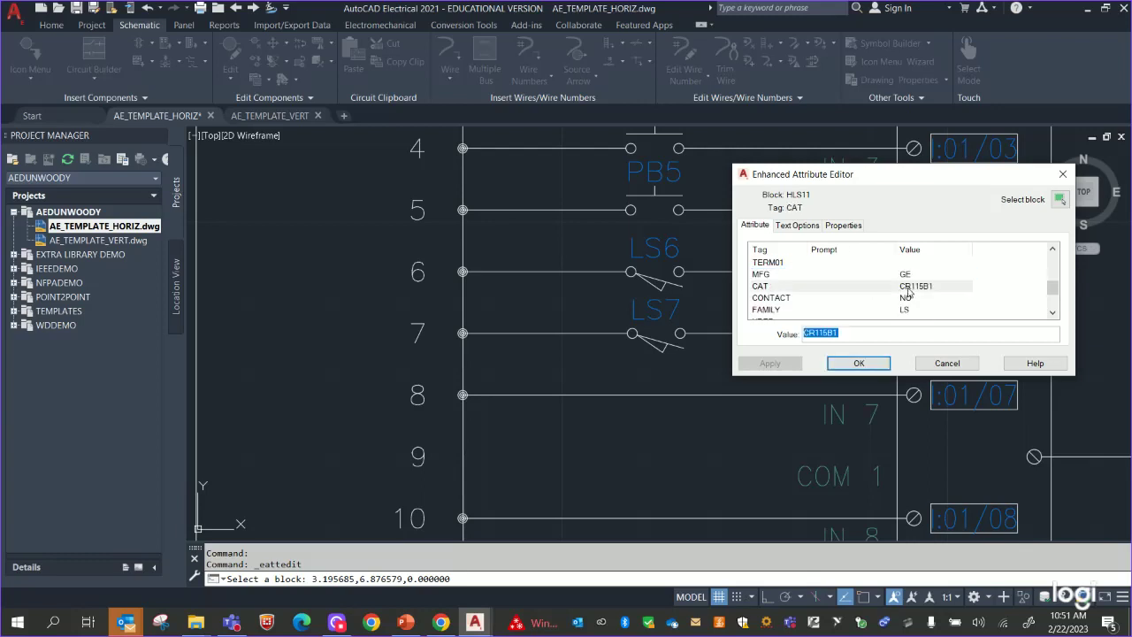
{"action": "left_click", "coordinate": [907, 286]}
{"action": "left_click", "coordinate": [909, 297]}
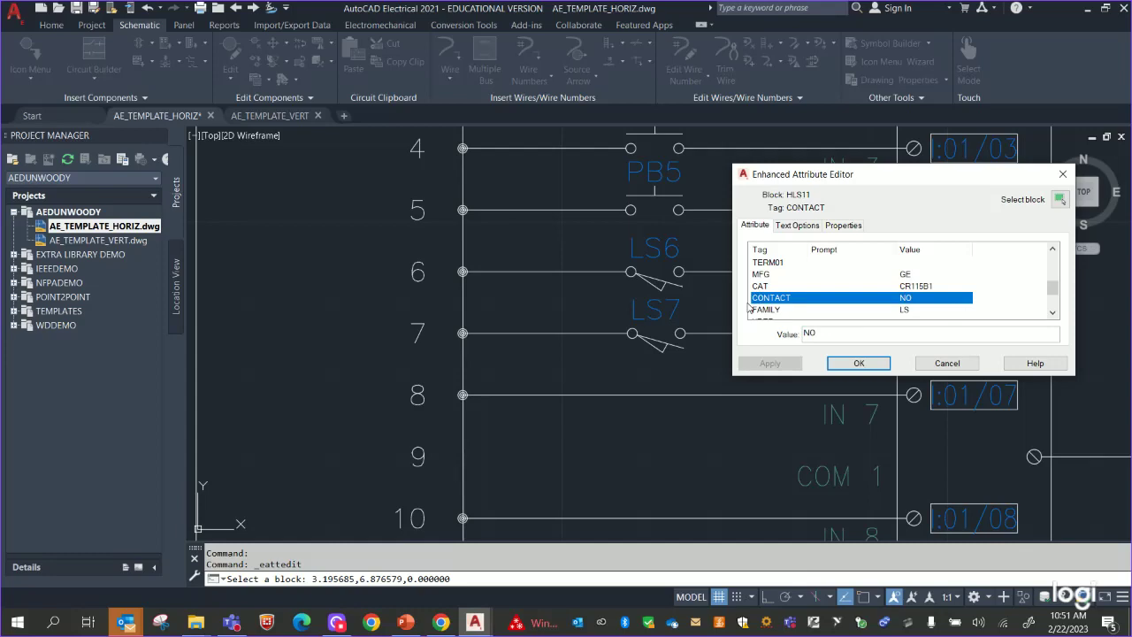
{"action": "left_click", "coordinate": [1063, 174]}
Try inserting a normally closed limit switch on the rung 8 wire without assigning catalog data.
{"action": "left_click", "coordinate": [26, 44]}
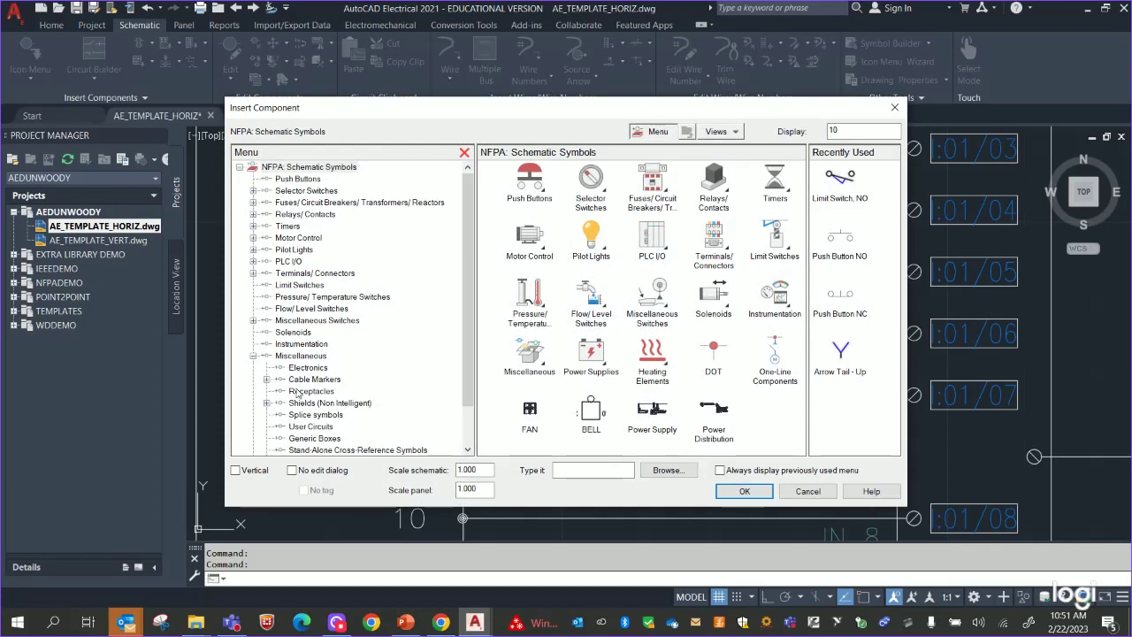
{"action": "left_click", "coordinate": [300, 285]}
{"action": "left_click", "coordinate": [571, 177]}
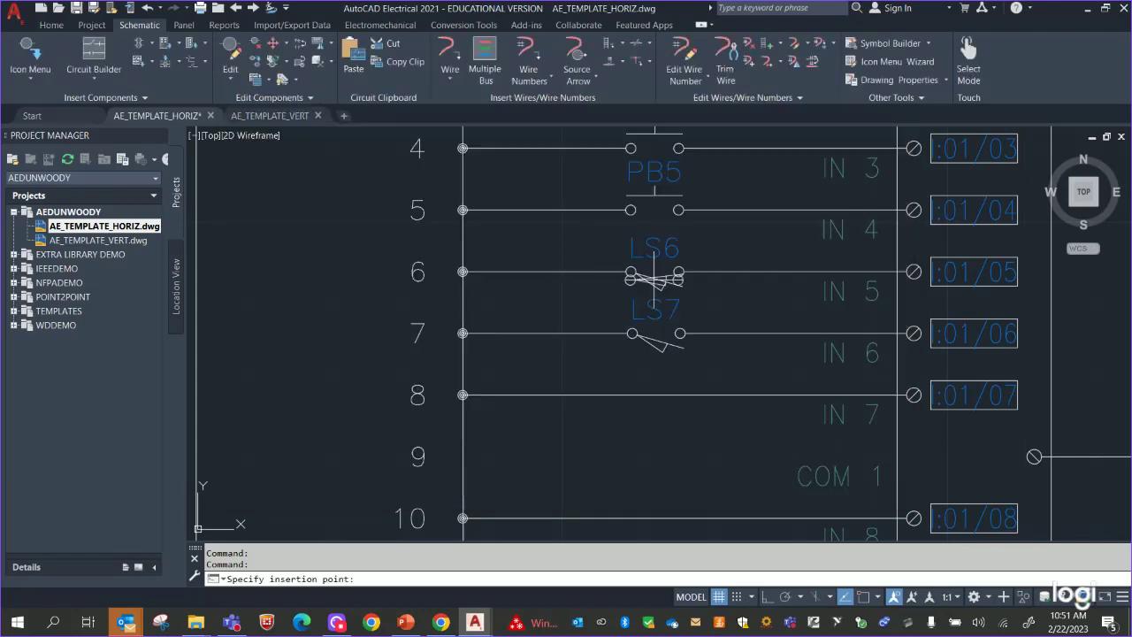
{"action": "left_click", "coordinate": [658, 394]}
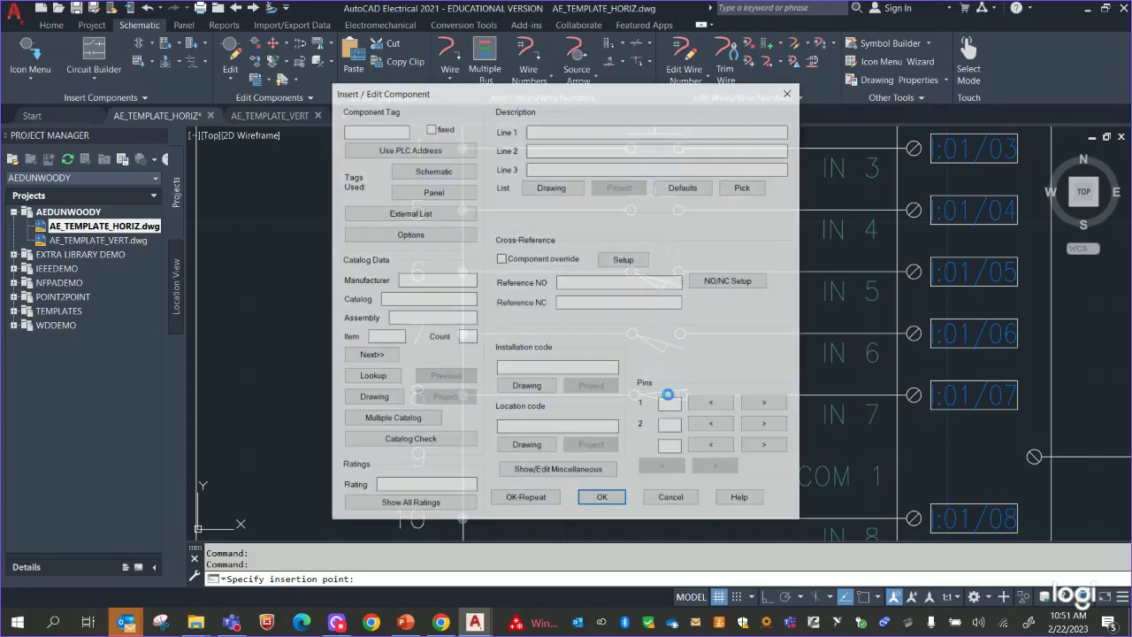
{"action": "left_click", "coordinate": [601, 499]}
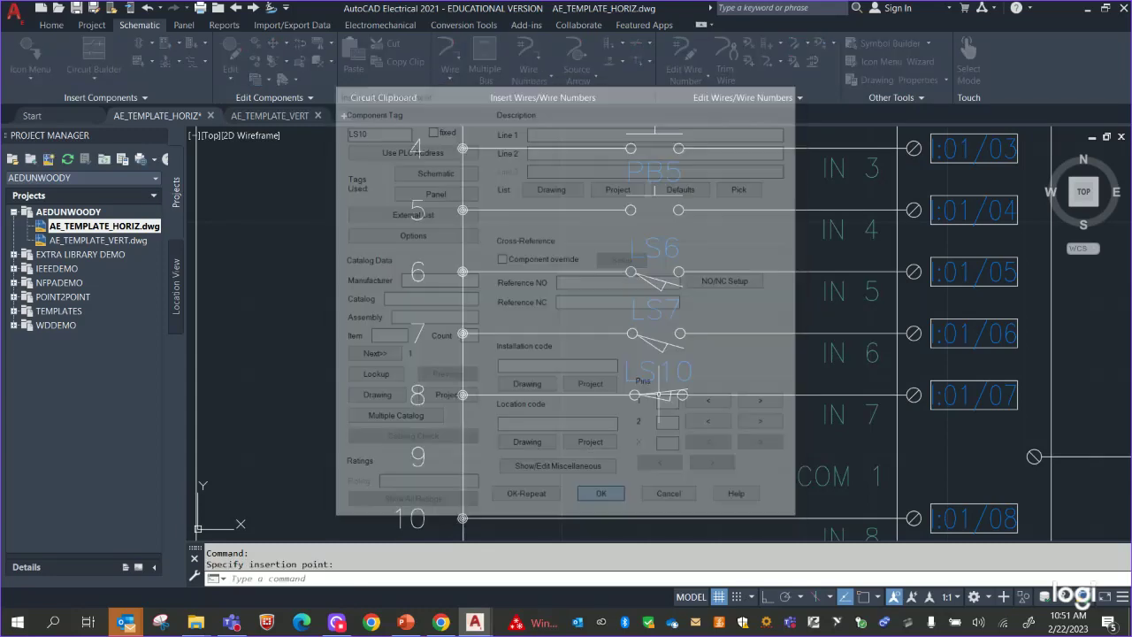
Check the manufacturer and catalog attributes of the rung 8 limit switch, and undo its insertion.
{"action": "double_click", "coordinate": [657, 394]}
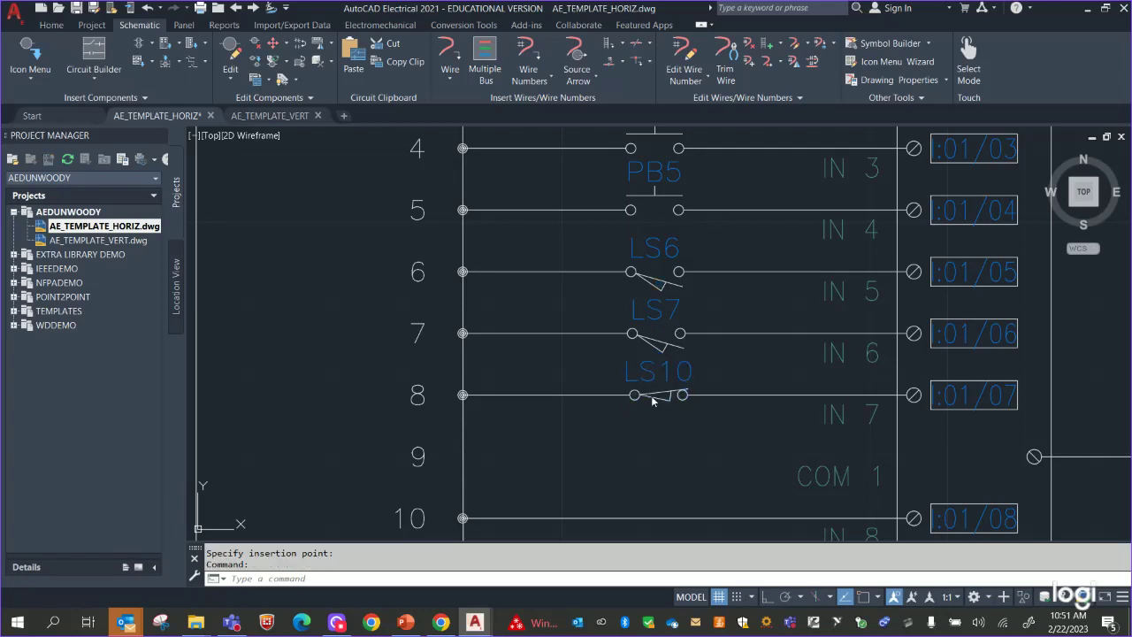
{"action": "scroll", "coordinate": [874, 304], "scroll_direction": "down", "scroll_amount": 5}
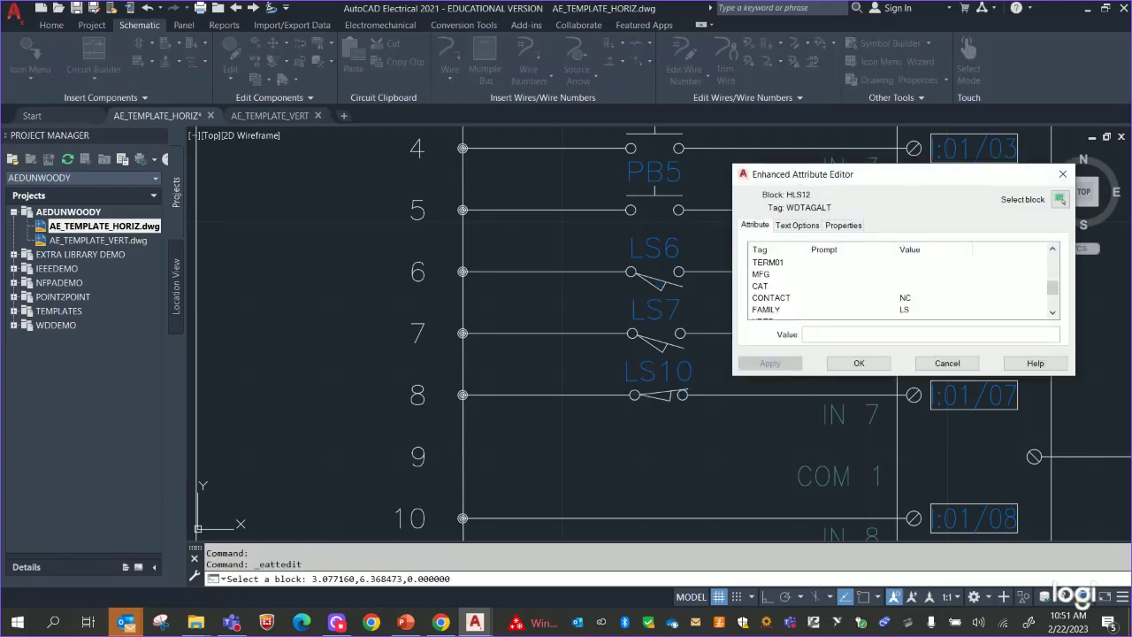
{"action": "left_click", "coordinate": [1062, 175]}
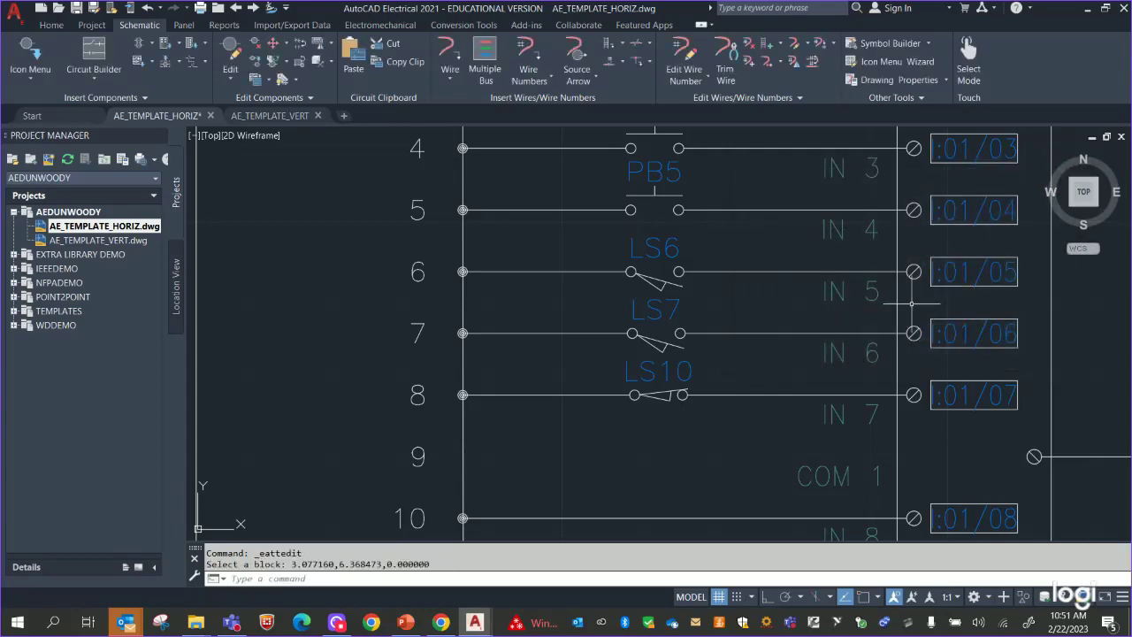
{"action": "key", "text": "ctrl+z"}
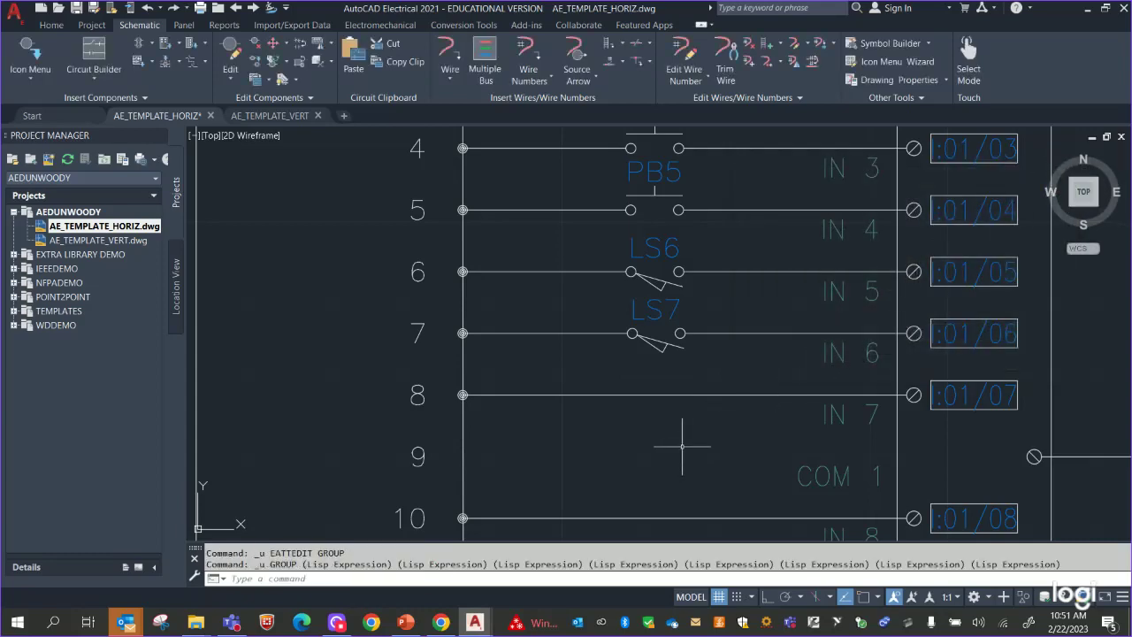
Insert a normally closed limit switch on the rung 8 wire, in line with the switches above.
{"action": "left_click", "coordinate": [30, 55]}
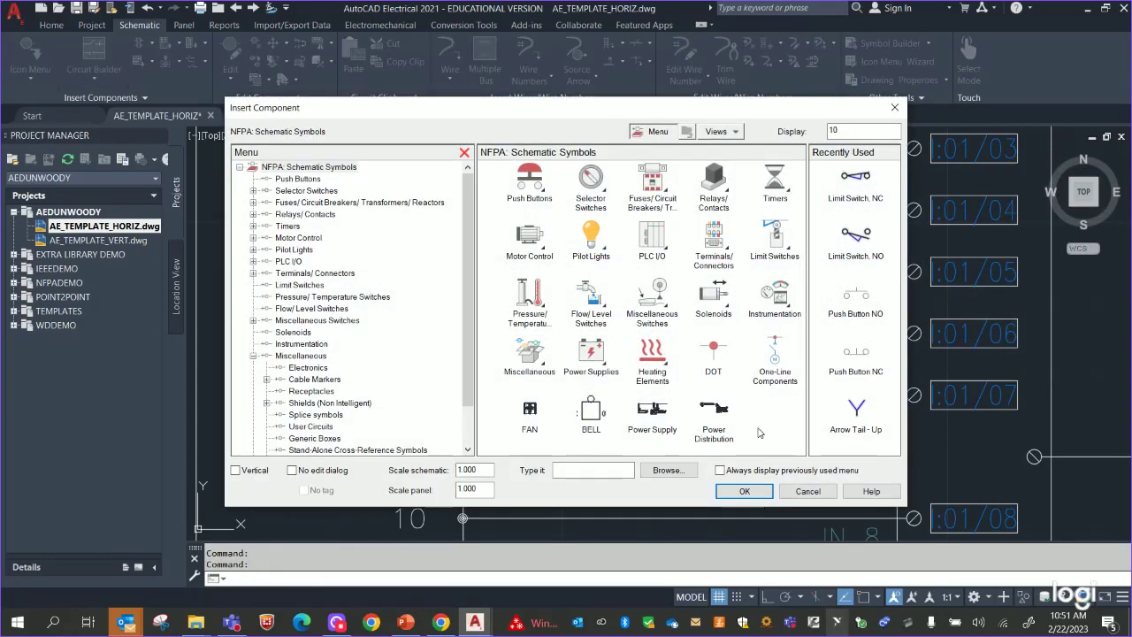
{"action": "left_click", "coordinate": [299, 284]}
{"action": "left_click", "coordinate": [567, 183]}
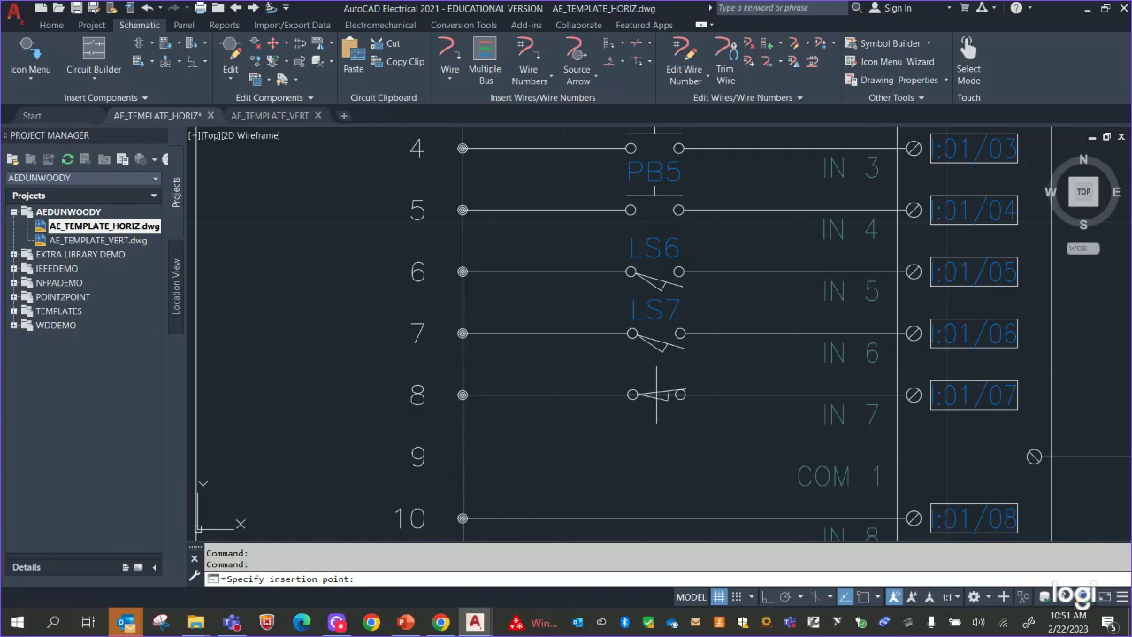
{"action": "left_click", "coordinate": [656, 394]}
Assign GE catalog part CR115B1 to the rung 8 limit switch without mapping the symbol to the catalog number.
{"action": "left_click", "coordinate": [387, 380]}
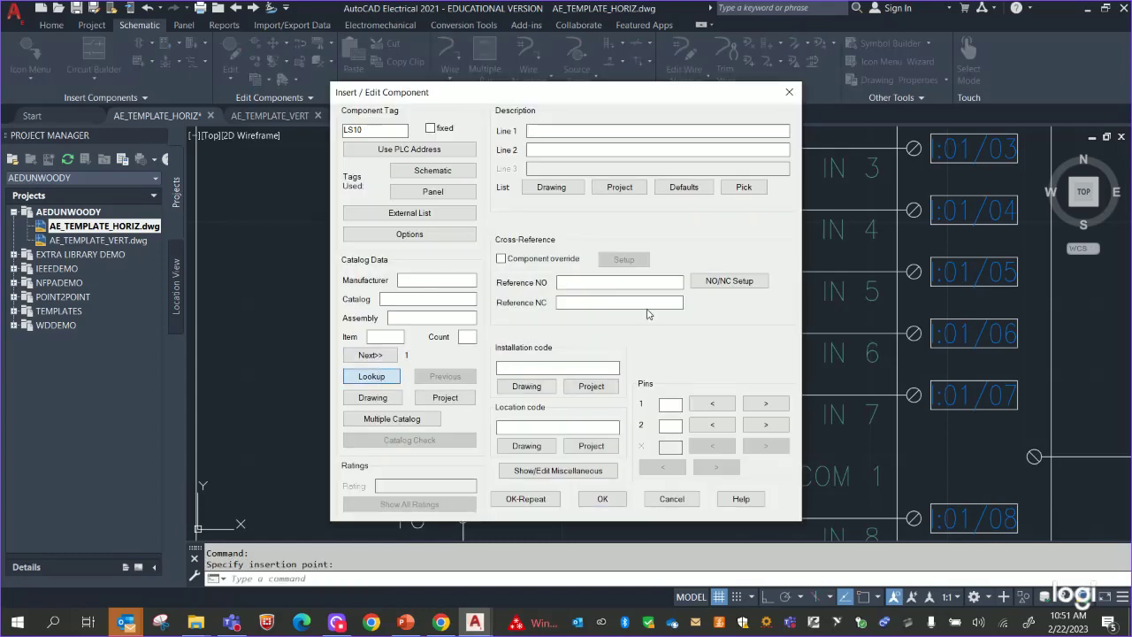
{"action": "left_click_drag", "start_coordinate": [641, 301], "coordinate": [574, 302]}
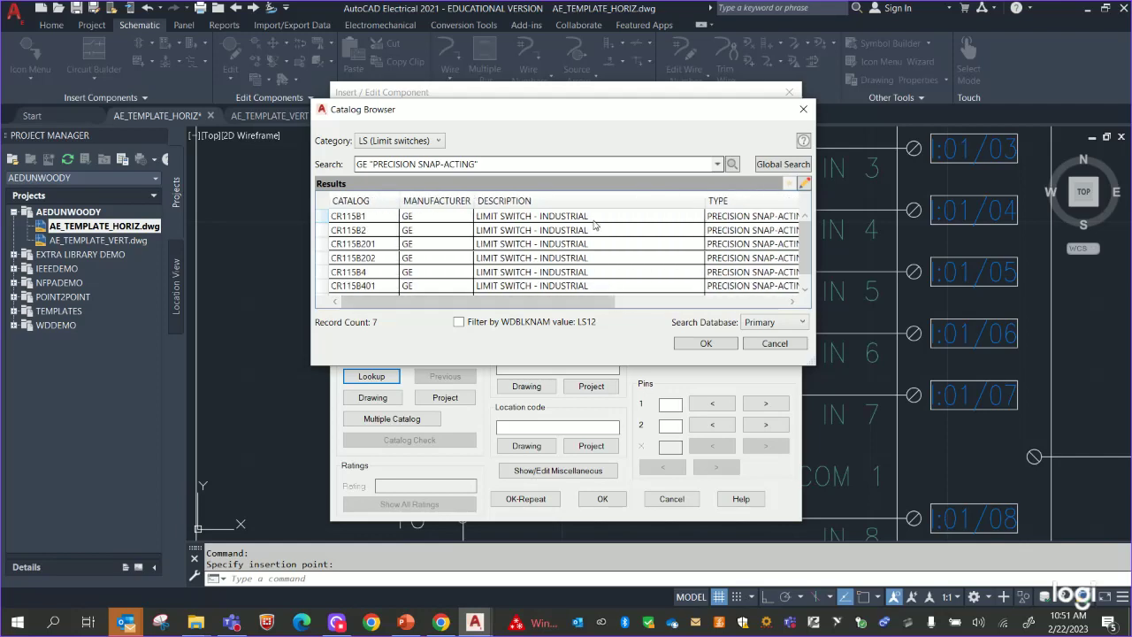
{"action": "left_click", "coordinate": [597, 217]}
{"action": "left_click", "coordinate": [705, 342]}
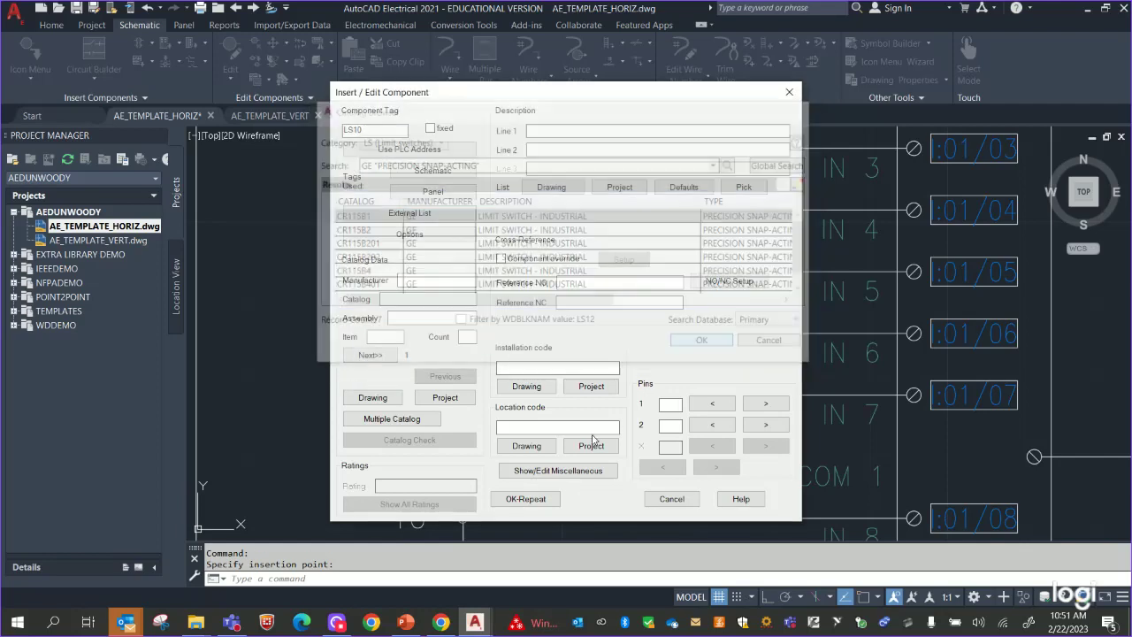
{"action": "left_click", "coordinate": [601, 499]}
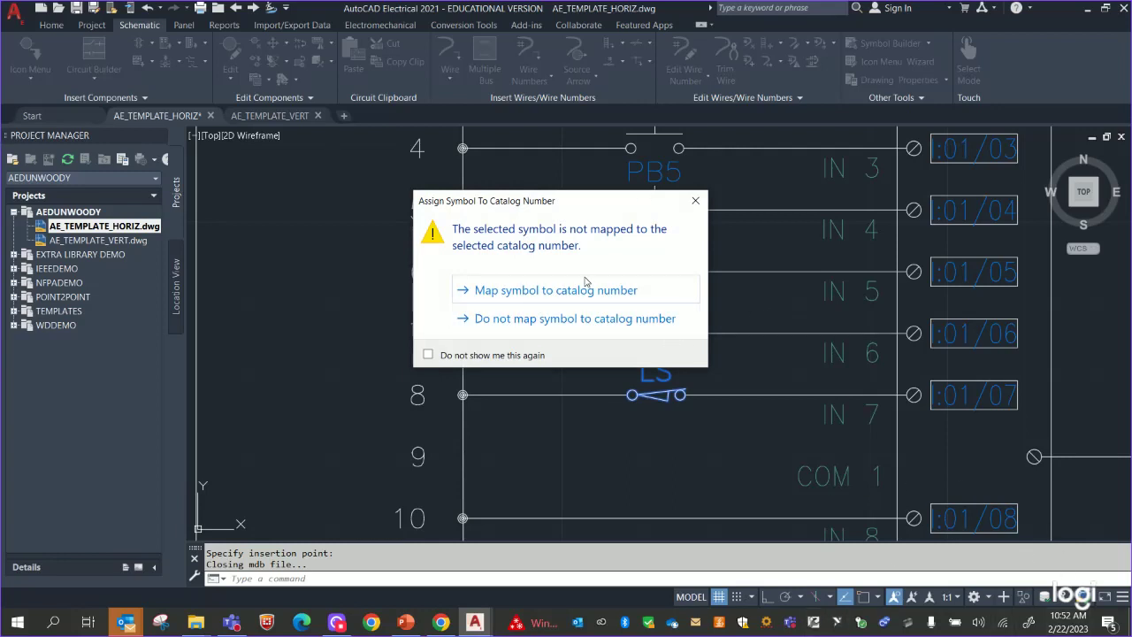
{"action": "left_click", "coordinate": [594, 327]}
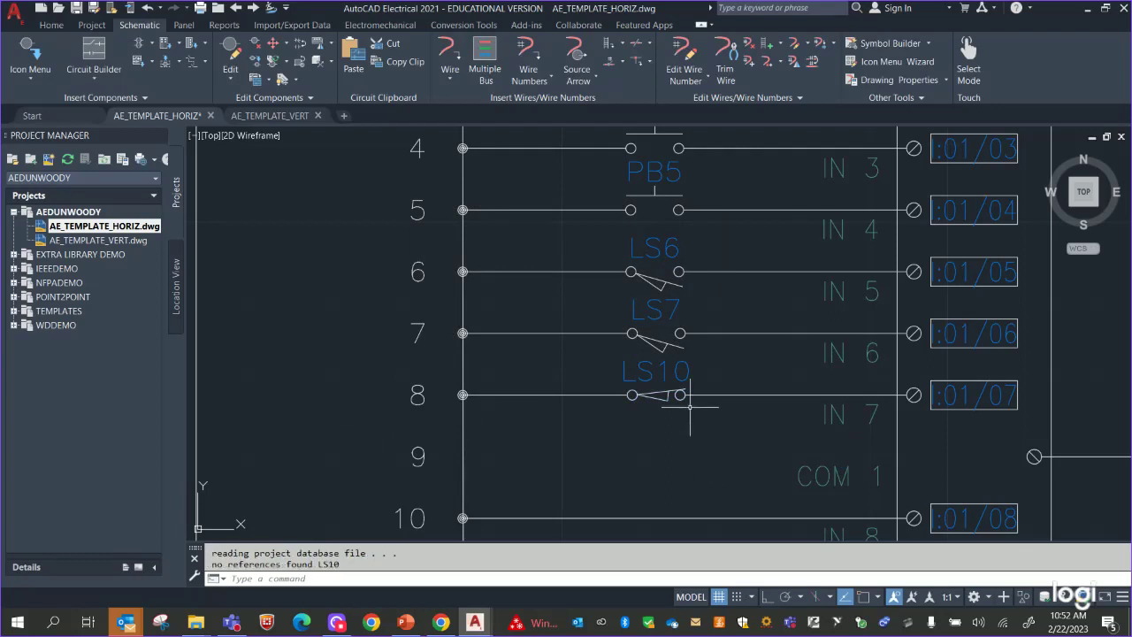
Try to change the component tag of the rung 8 limit switch to LS8.
{"action": "left_click", "coordinate": [642, 377]}
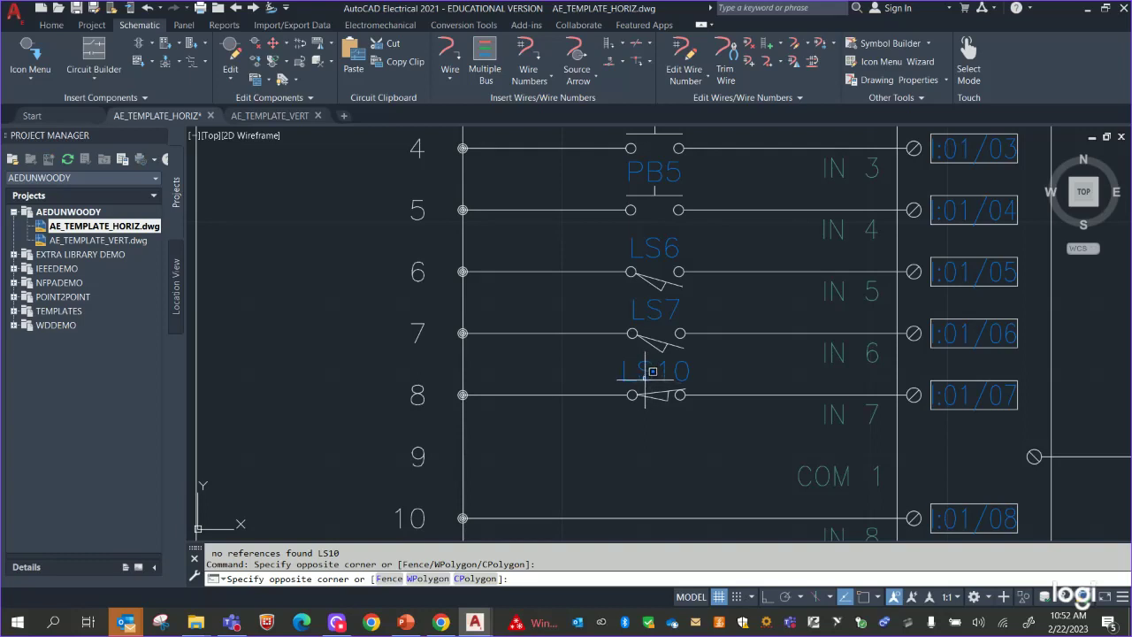
{"action": "key", "text": "Escape"}
{"action": "left_click", "coordinate": [645, 396]}
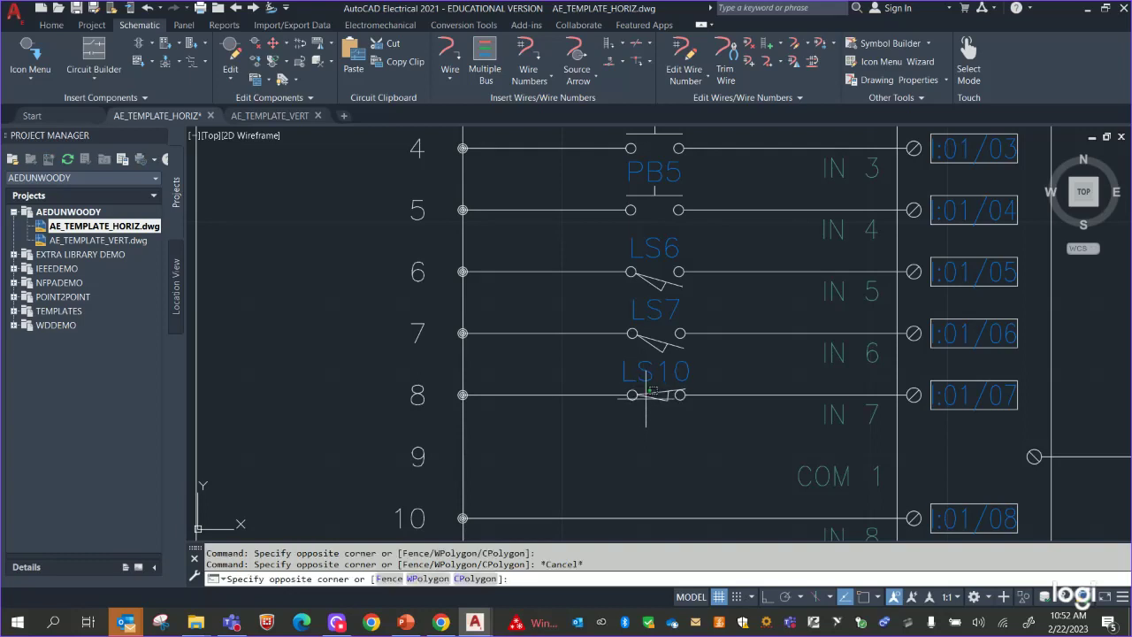
{"action": "double_click", "coordinate": [646, 395]}
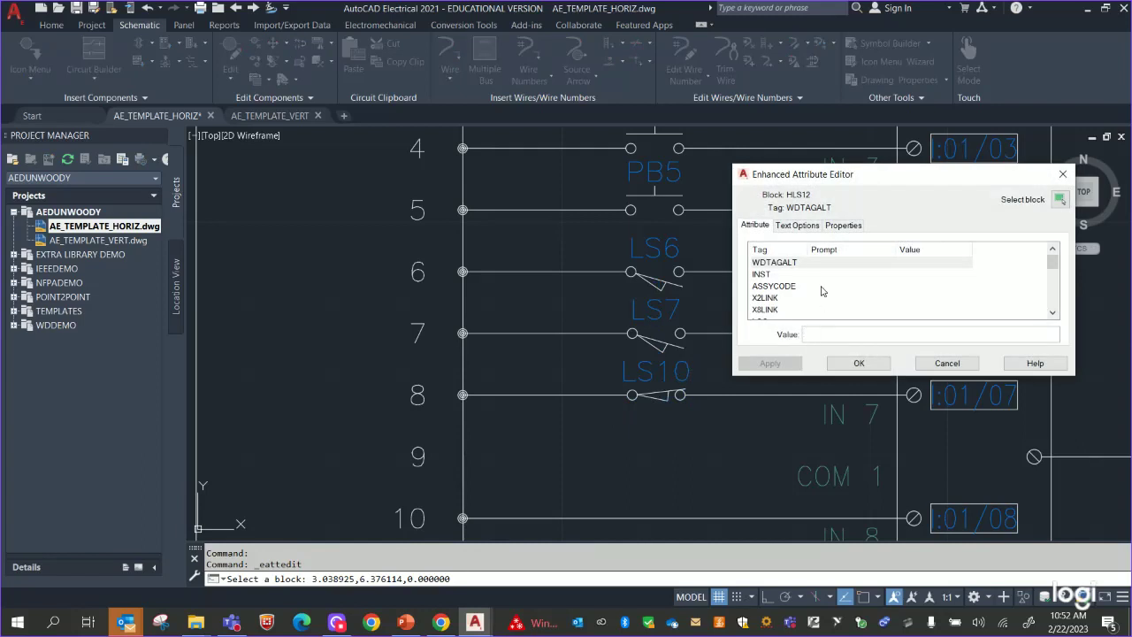
{"action": "scroll", "coordinate": [821, 291], "scroll_direction": "down", "scroll_amount": 5}
{"action": "left_click", "coordinate": [908, 309]}
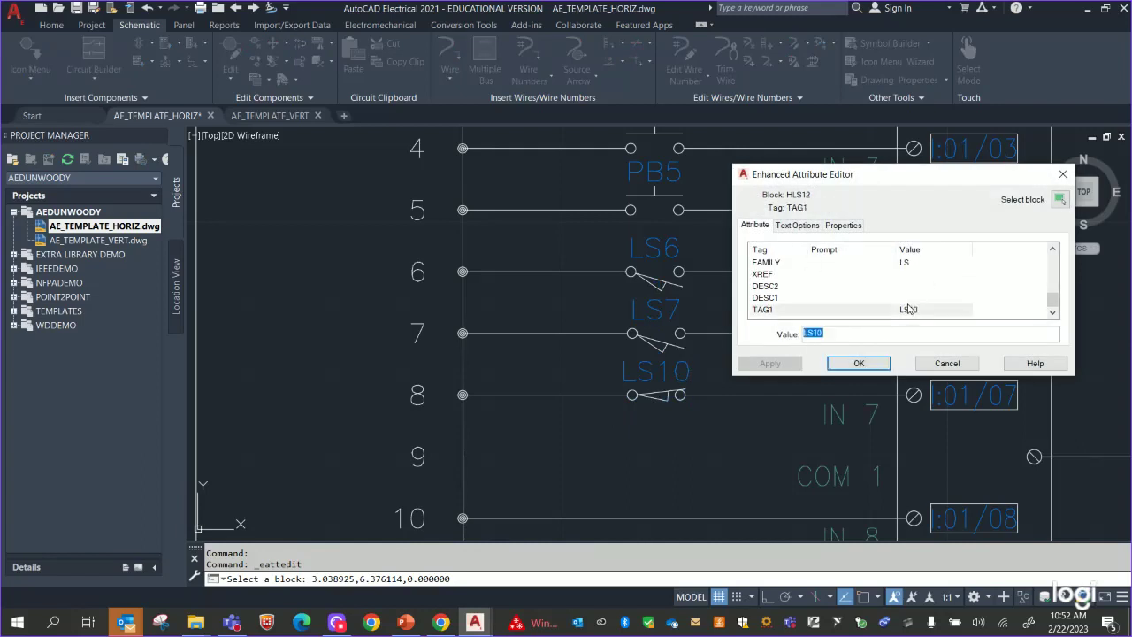
{"action": "left_click", "coordinate": [841, 337]}
{"action": "type", "text": "8"}
{"action": "key", "text": "Return"}
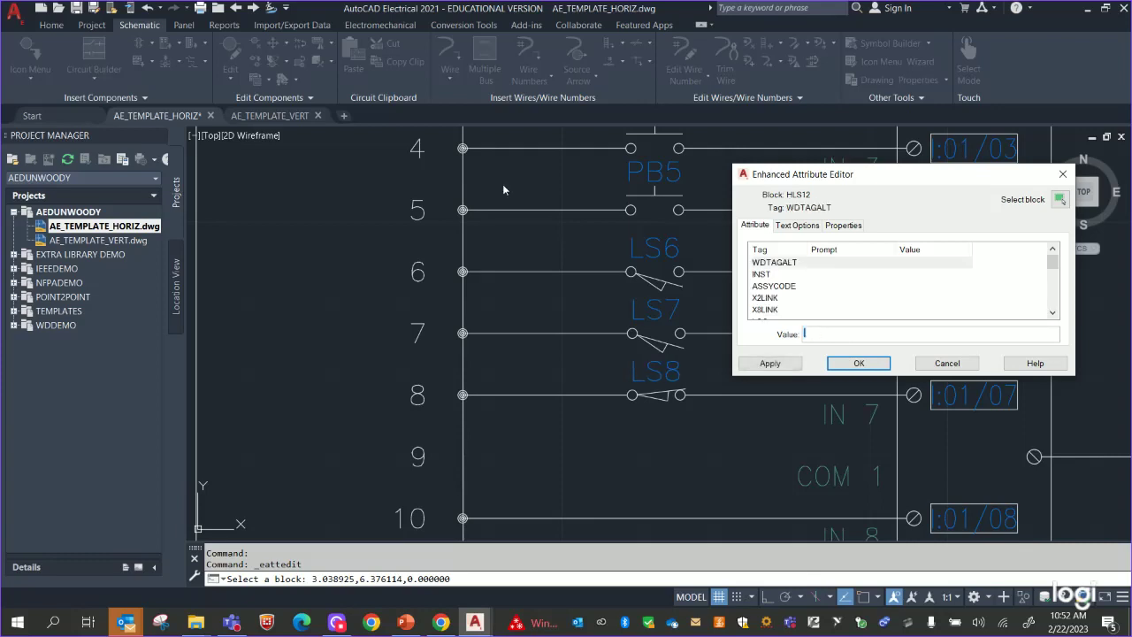
{"action": "left_click", "coordinate": [946, 364]}
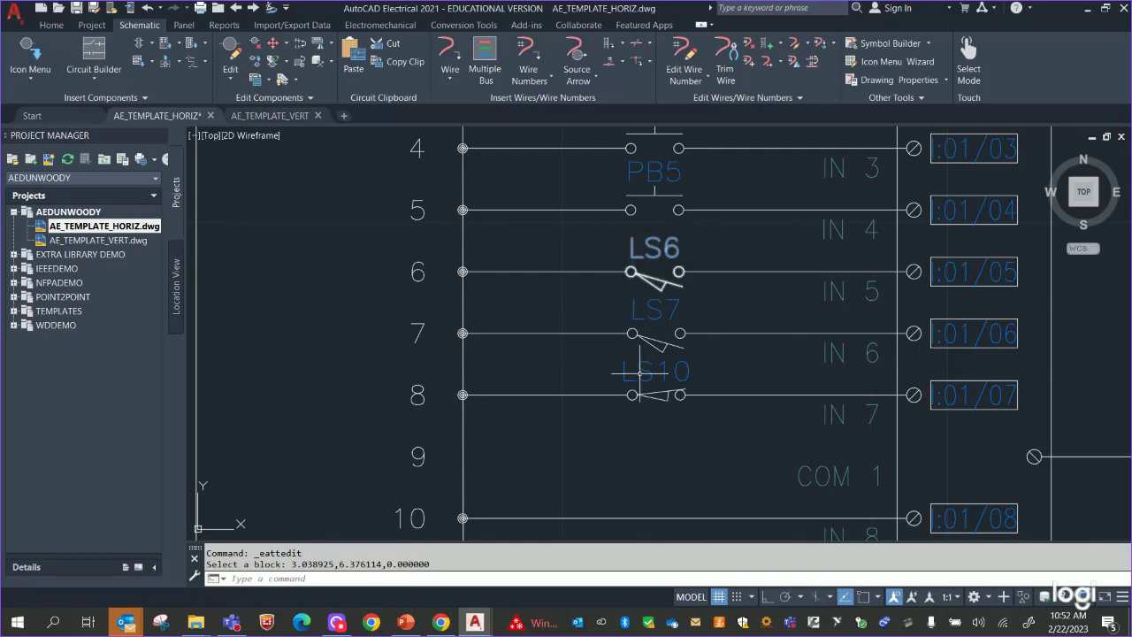
Insert a normally open proximity switch from the miscellaneous switches on the rung 10 wire, in line with the limit switches above.
{"action": "scroll", "coordinate": [648, 388], "scroll_direction": "down", "scroll_amount": 2}
{"action": "middle_click_drag", "start_coordinate": [438, 393], "coordinate": [358, 224]}
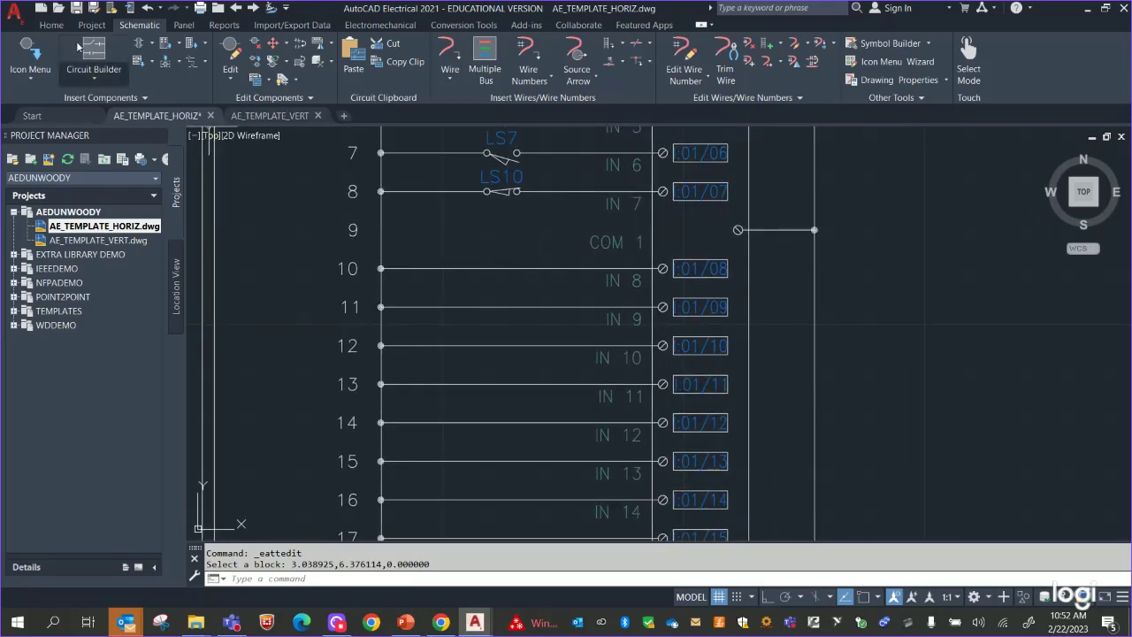
{"action": "left_click", "coordinate": [28, 55]}
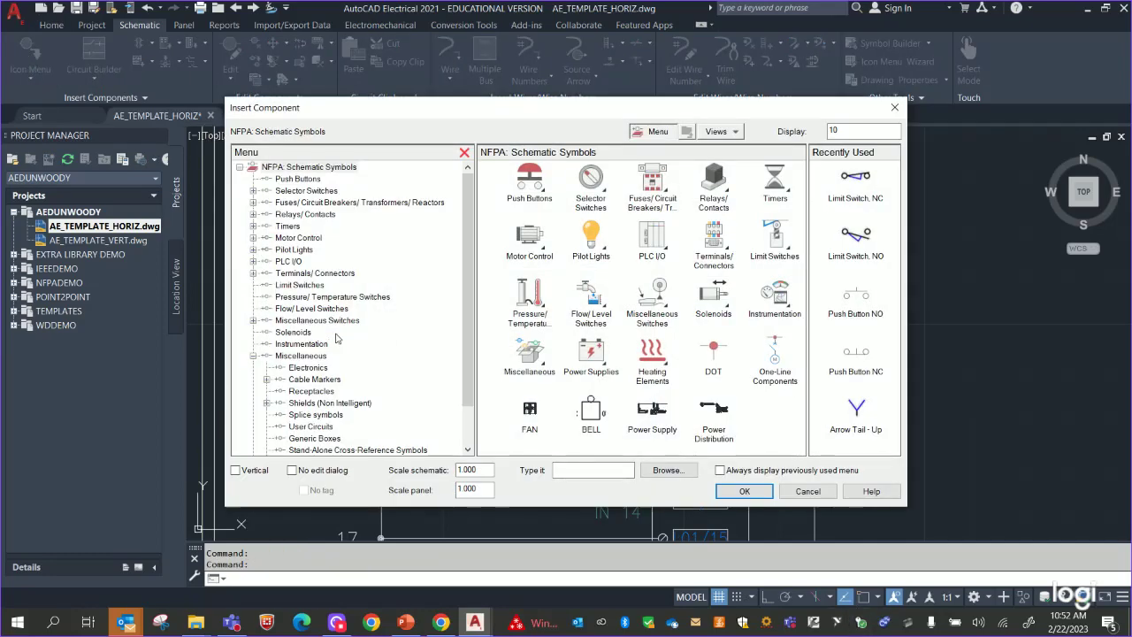
{"action": "left_click", "coordinate": [299, 344]}
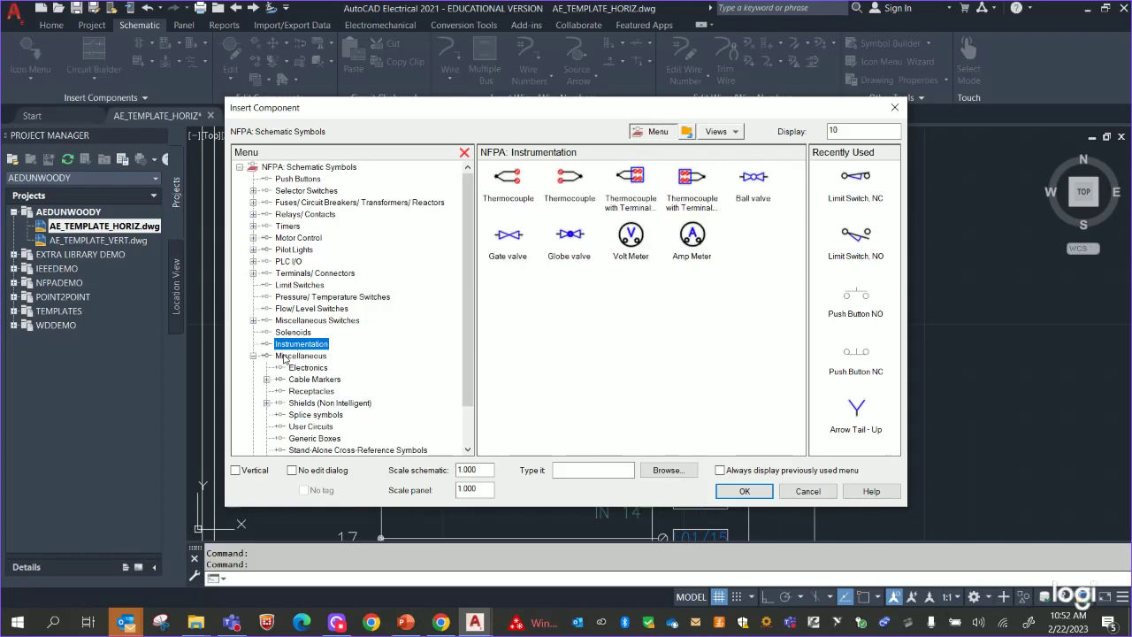
{"action": "left_click", "coordinate": [254, 355]}
{"action": "left_click", "coordinate": [301, 356]}
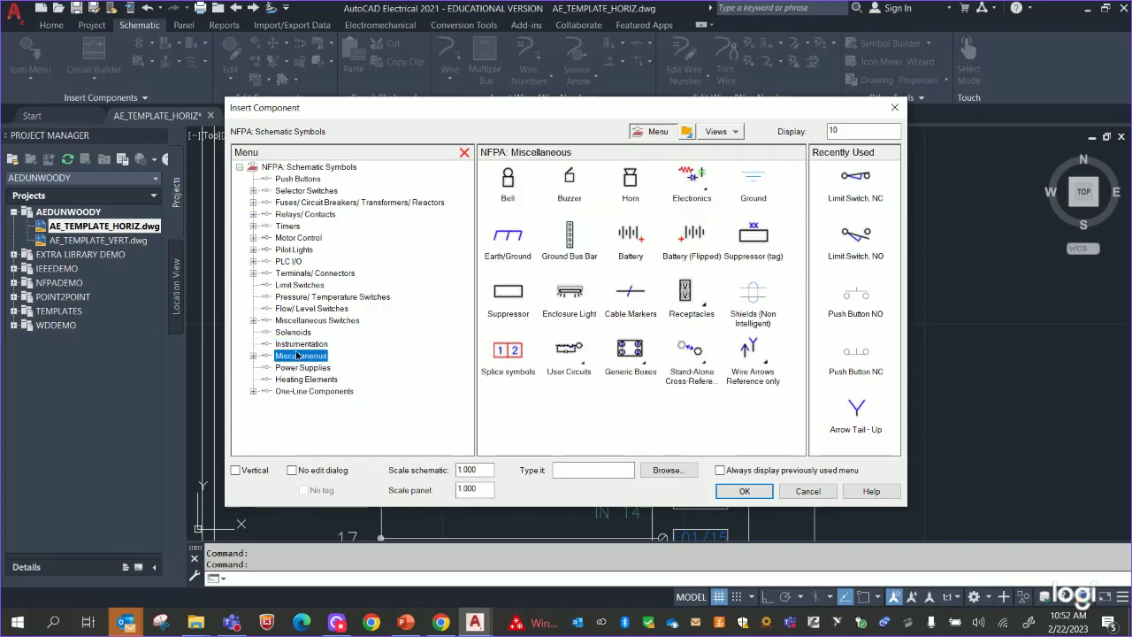
{"action": "double_click", "coordinate": [299, 355]}
{"action": "left_click", "coordinate": [297, 345]}
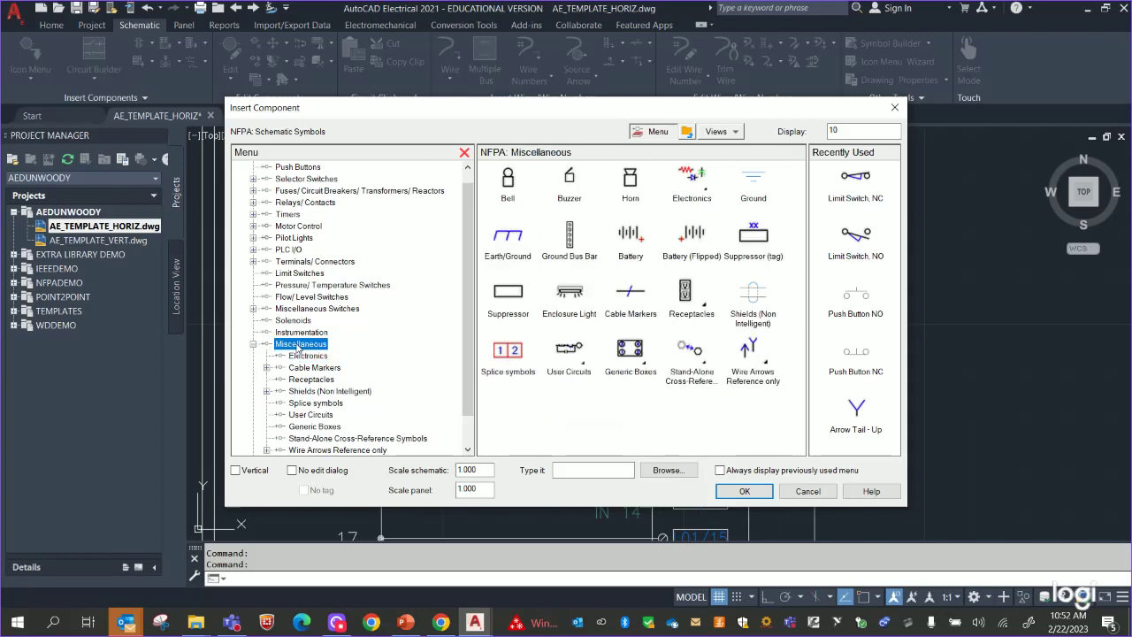
{"action": "left_click", "coordinate": [254, 344]}
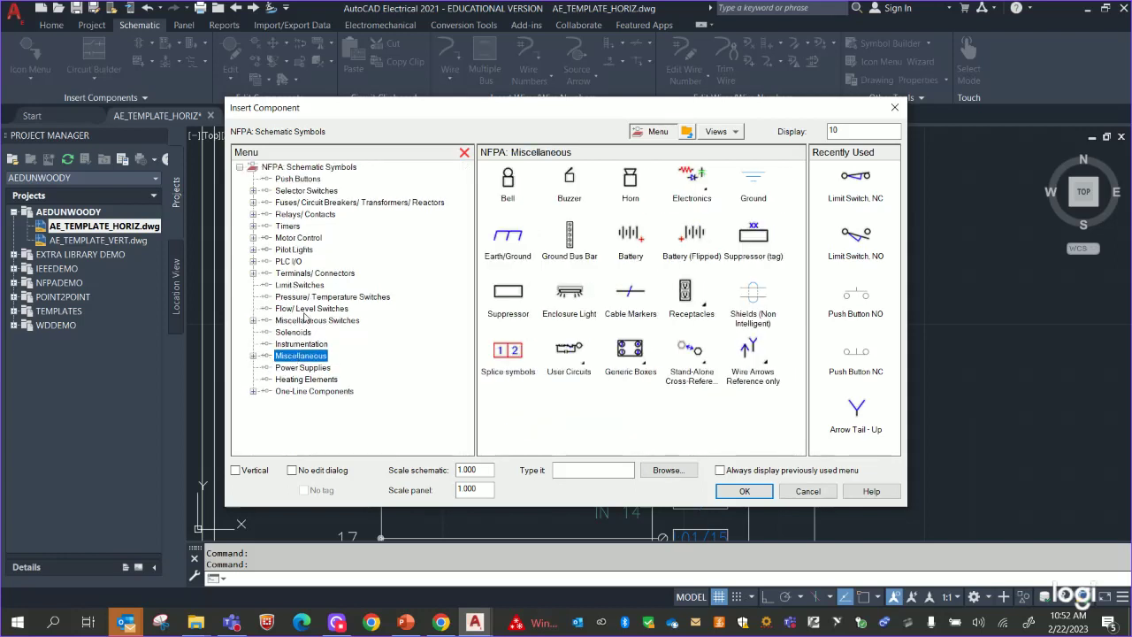
{"action": "left_click", "coordinate": [304, 320]}
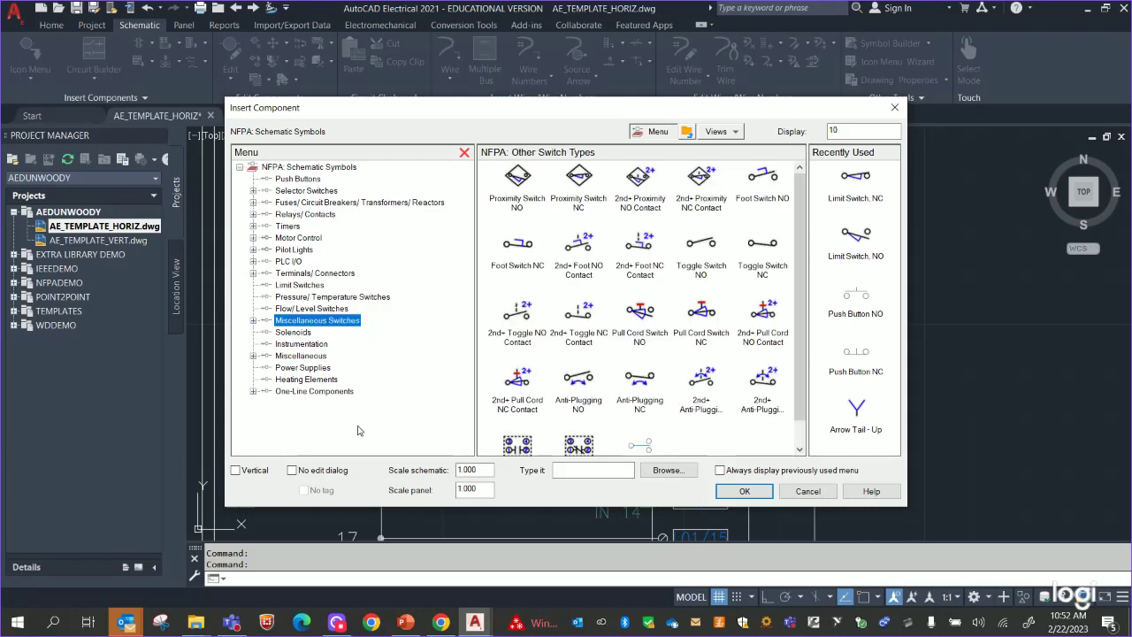
{"action": "left_click", "coordinate": [515, 180]}
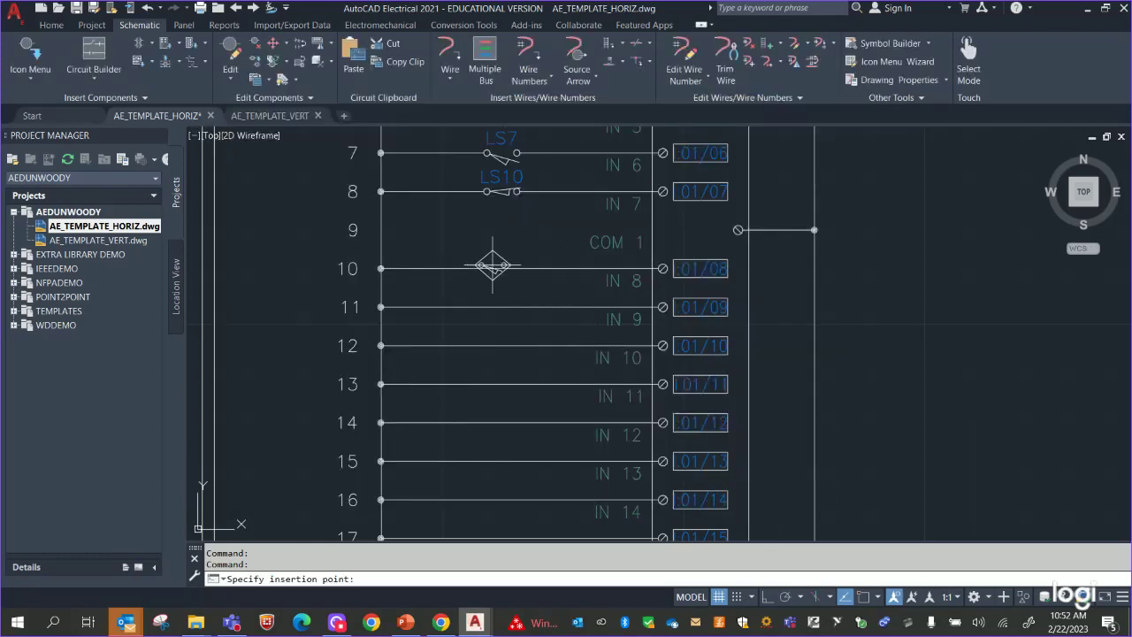
{"action": "left_click", "coordinate": [501, 269]}
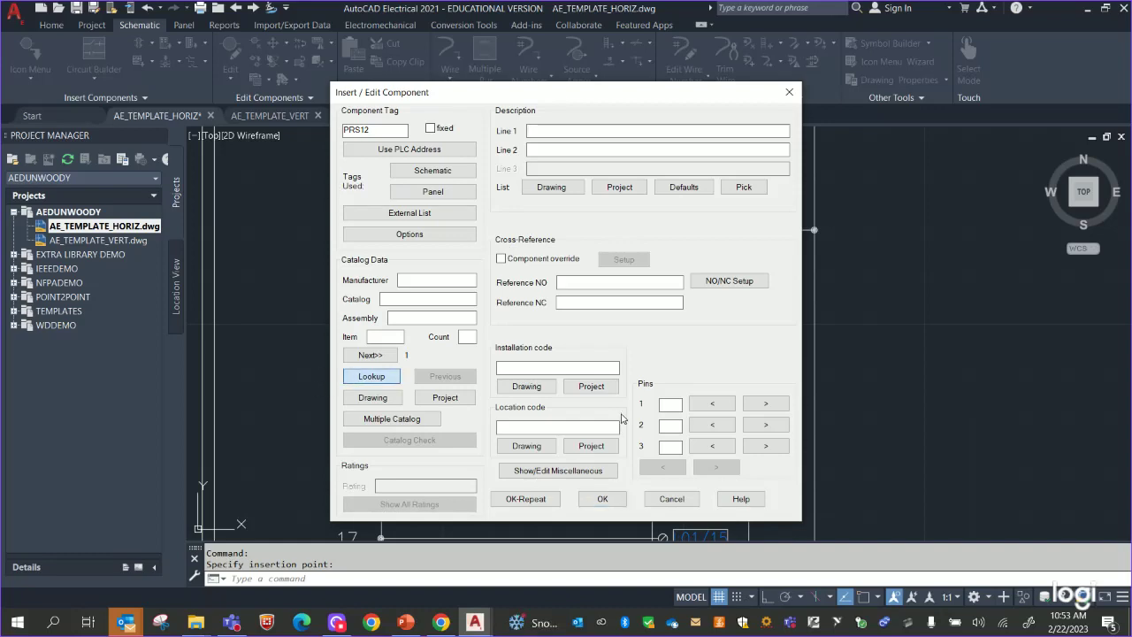
Look up catalog parts for the rung 10 proximity switch and examine the type and voltage data of the Eaton inductive sensors.
{"action": "left_click", "coordinate": [371, 376]}
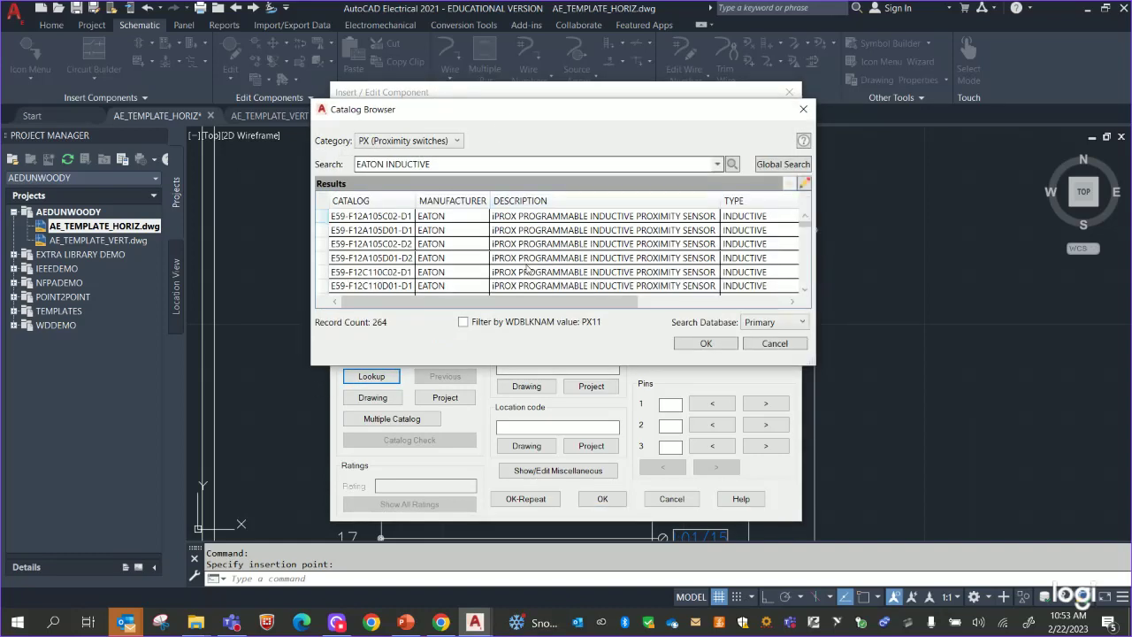
{"action": "left_click_drag", "start_coordinate": [579, 304], "coordinate": [641, 320]}
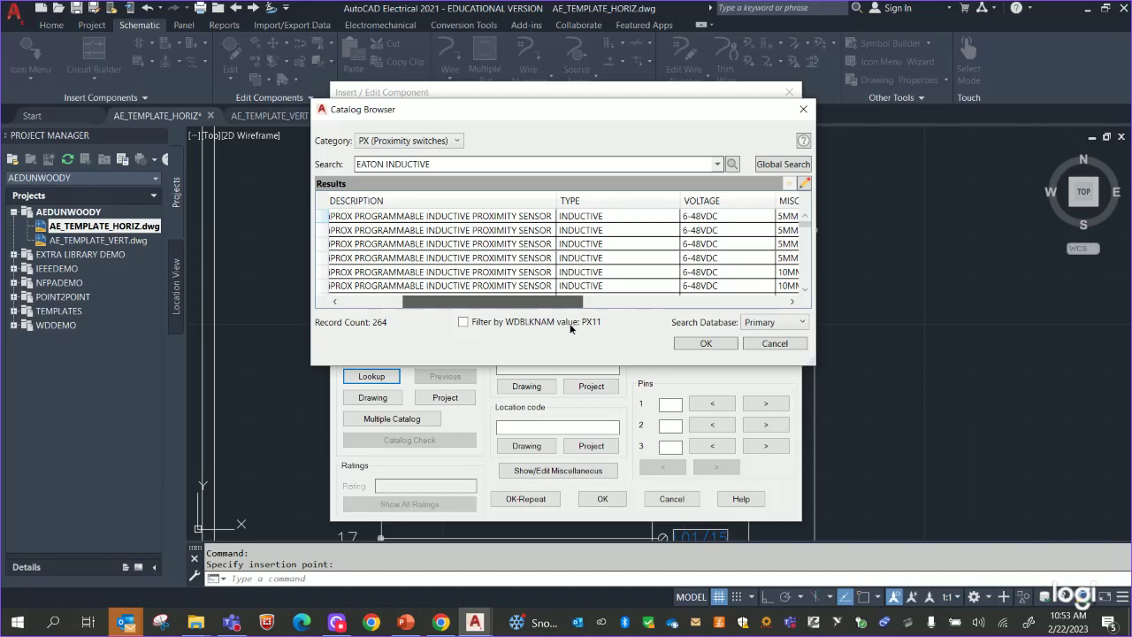
Assign the EATON catalog part E59-F12A105C02-D1 to proximity switch PRS12 and accept the component without mapping the symbol to the catalog number.
{"action": "left_click_drag", "start_coordinate": [570, 328], "coordinate": [587, 323]}
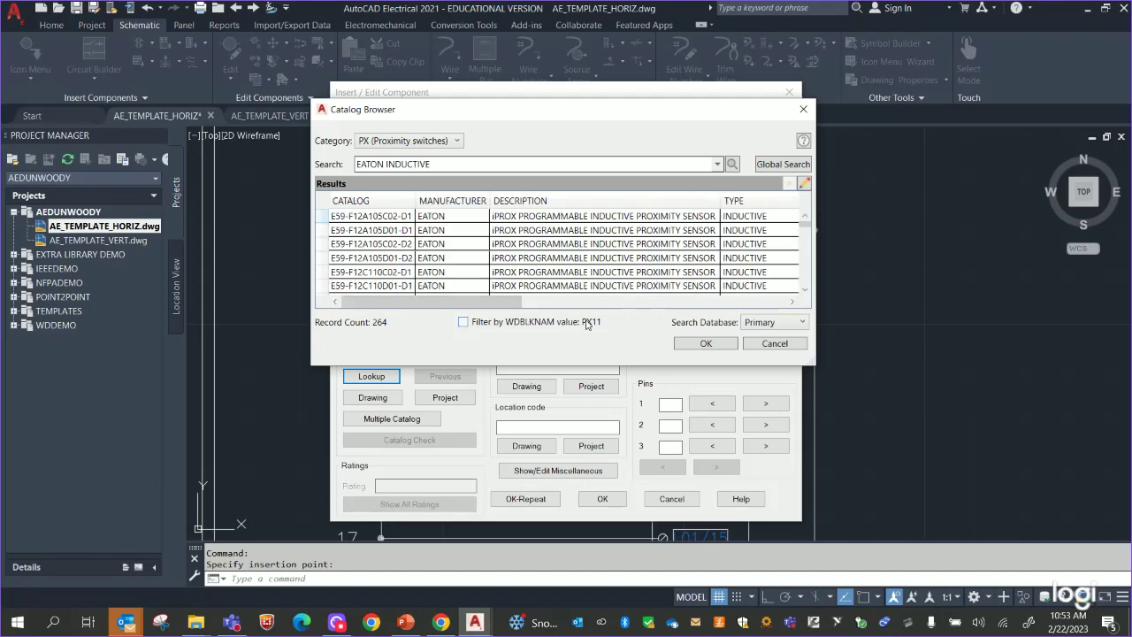
{"action": "left_click", "coordinate": [641, 220]}
{"action": "left_click", "coordinate": [716, 343]}
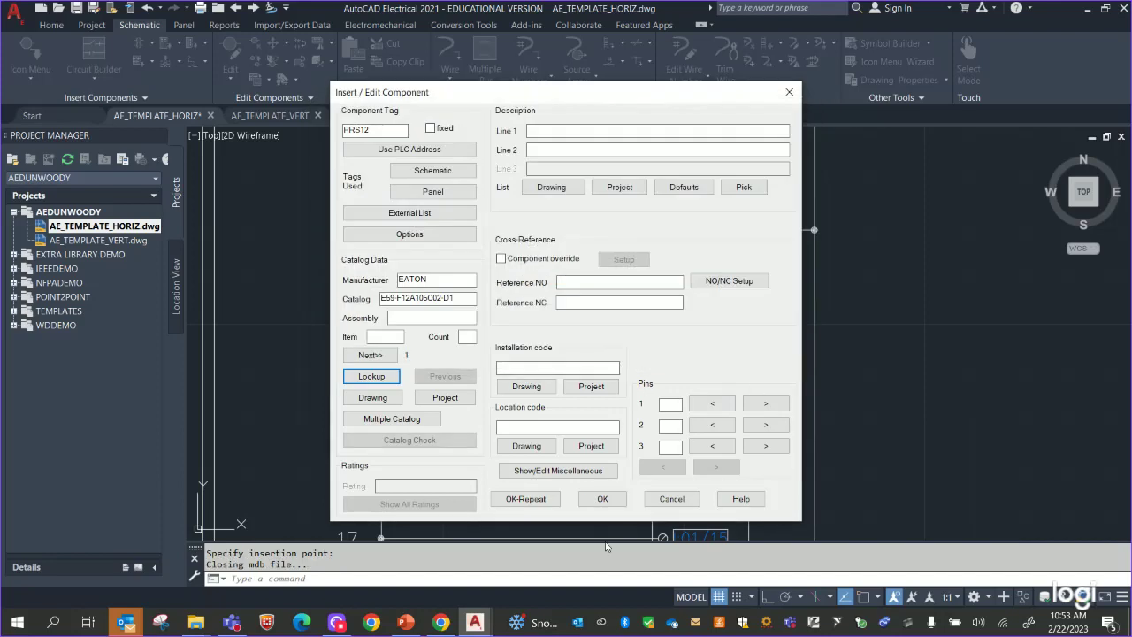
{"action": "left_click", "coordinate": [604, 499]}
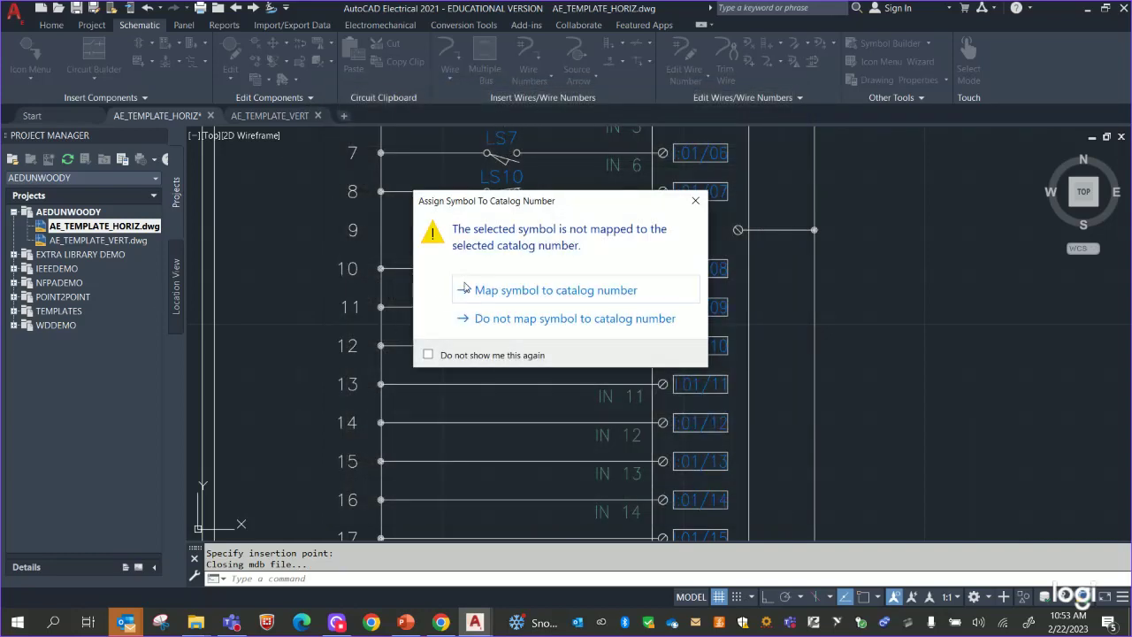
{"action": "left_click", "coordinate": [509, 319]}
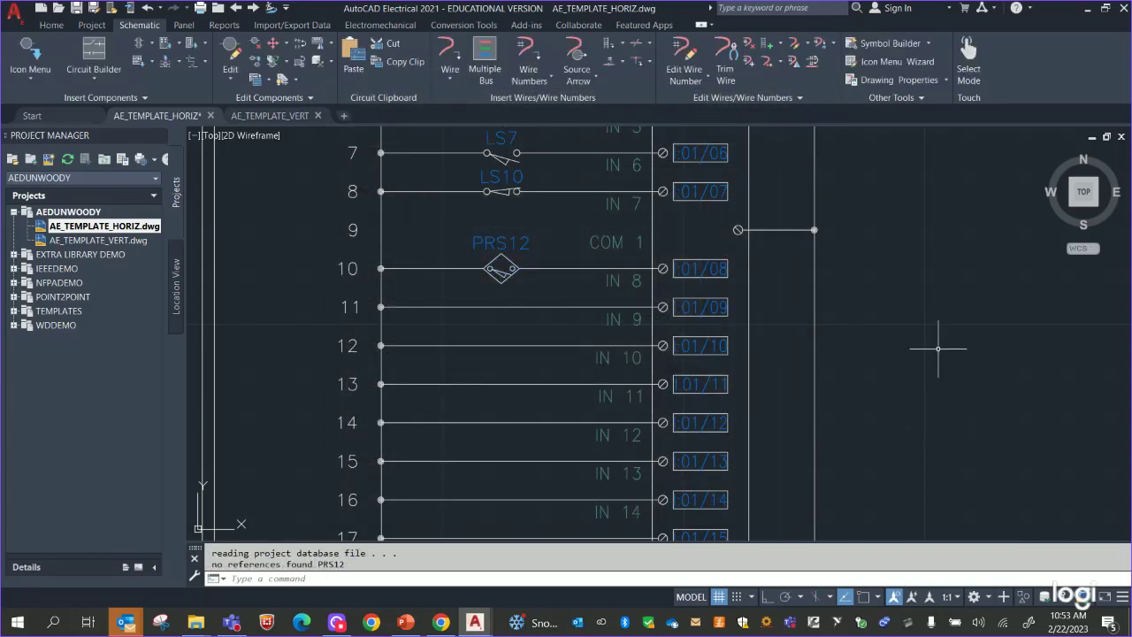
Switch to Chrome and review the Digi-Key page for the Omron E2K-X8MY1, including its part numbers, description, attributes and pricing, and return to AutoCAD Electrical.
{"action": "scroll", "coordinate": [940, 345], "scroll_direction": "up", "scroll_amount": 1}
{"action": "scroll", "coordinate": [939, 366], "scroll_direction": "down", "scroll_amount": 5}
{"action": "middle_click_drag", "start_coordinate": [940, 367], "coordinate": [800, 442]}
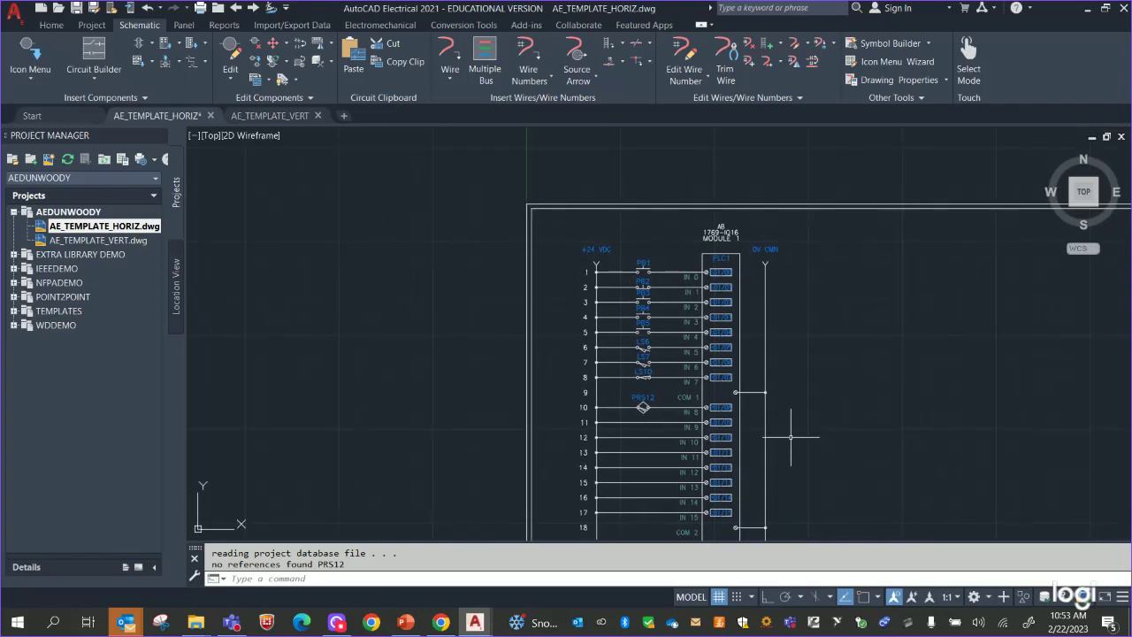
{"action": "scroll", "coordinate": [907, 345], "scroll_direction": "up", "scroll_amount": 2}
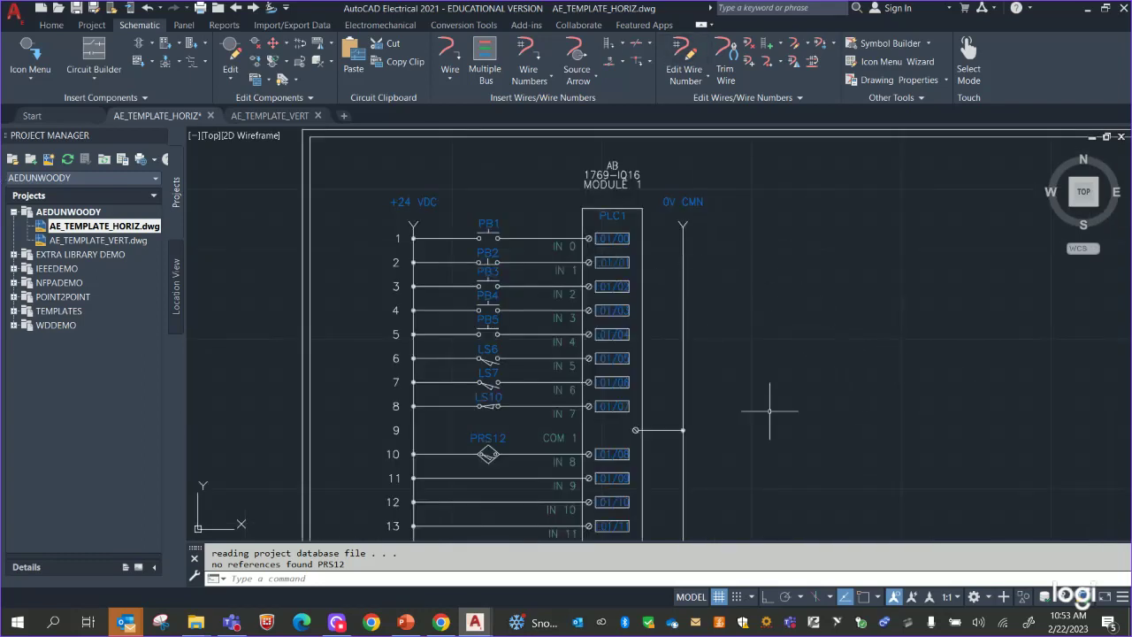
{"action": "left_click", "coordinate": [440, 623]}
{"action": "scroll", "coordinate": [959, 210], "scroll_direction": "up", "scroll_amount": 4}
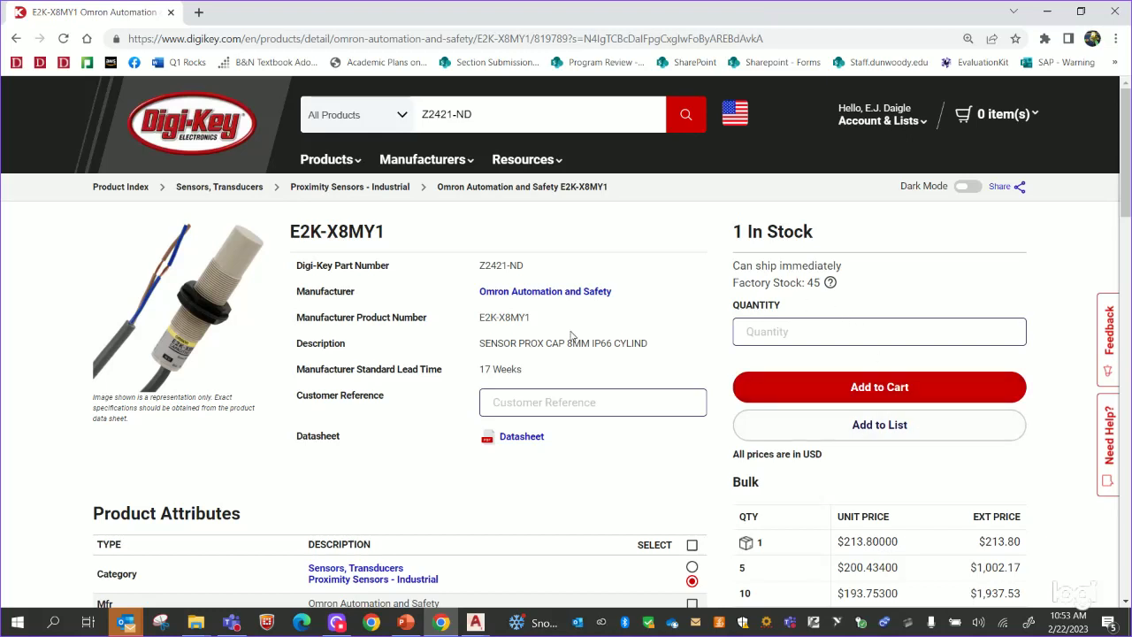
{"action": "left_click_drag", "start_coordinate": [528, 269], "coordinate": [473, 267]}
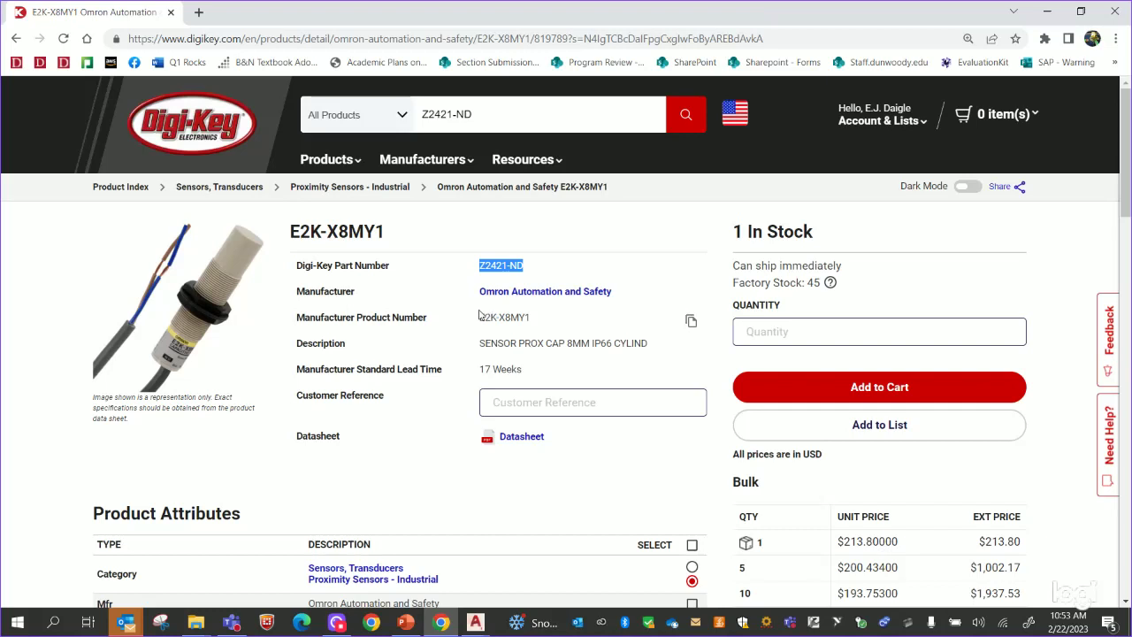
{"action": "left_click_drag", "start_coordinate": [478, 321], "coordinate": [559, 317]}
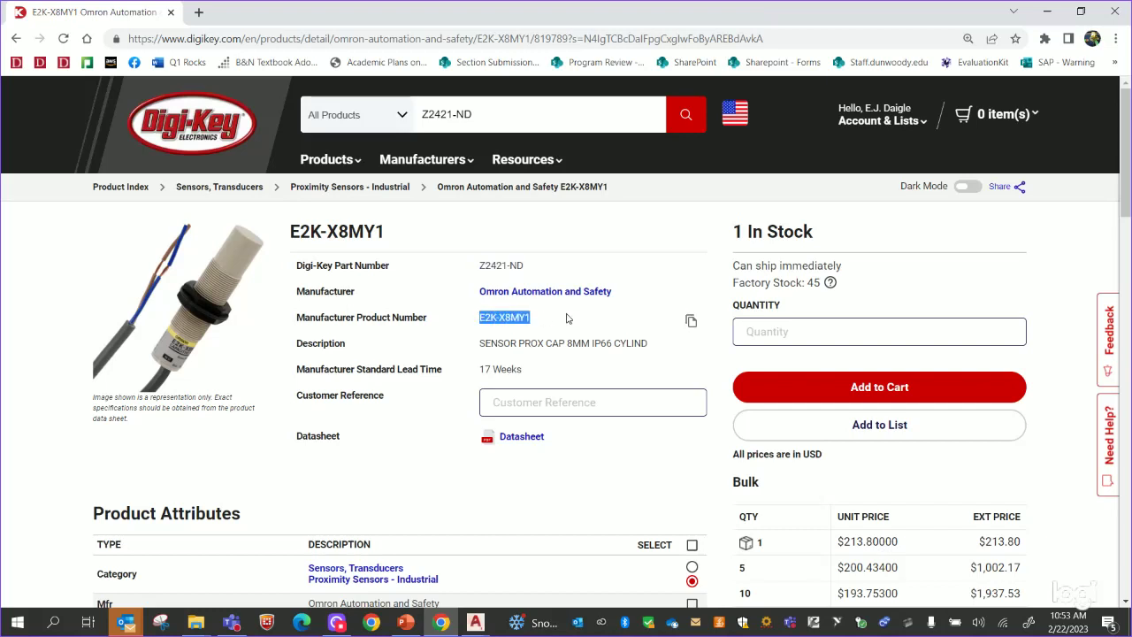
{"action": "left_click", "coordinate": [566, 318]}
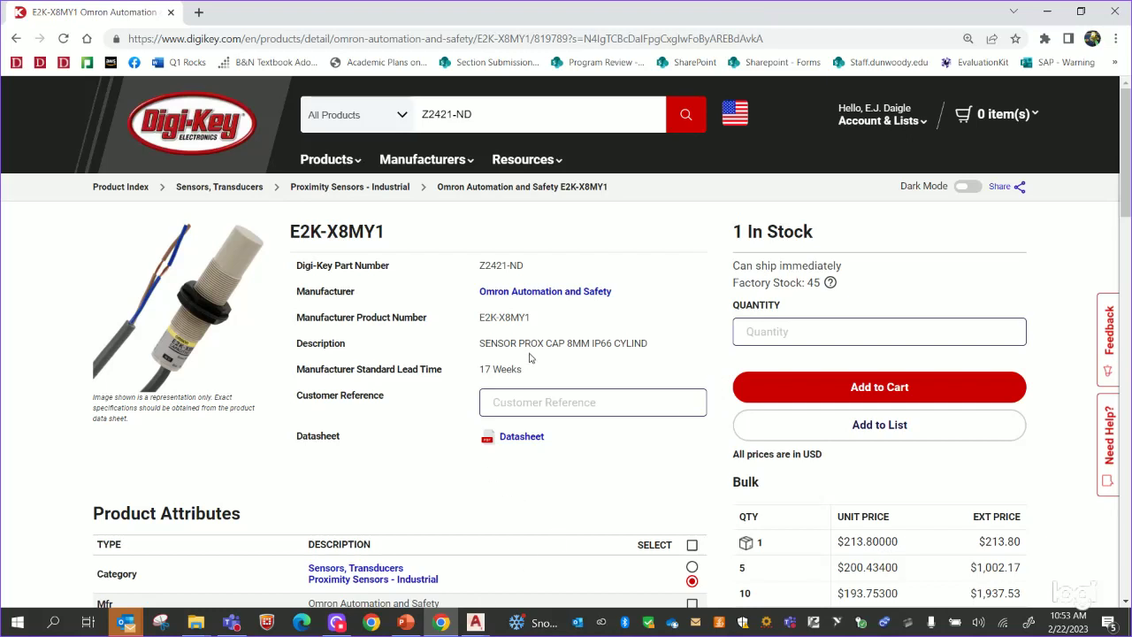
{"action": "left_click_drag", "start_coordinate": [479, 347], "coordinate": [667, 359]}
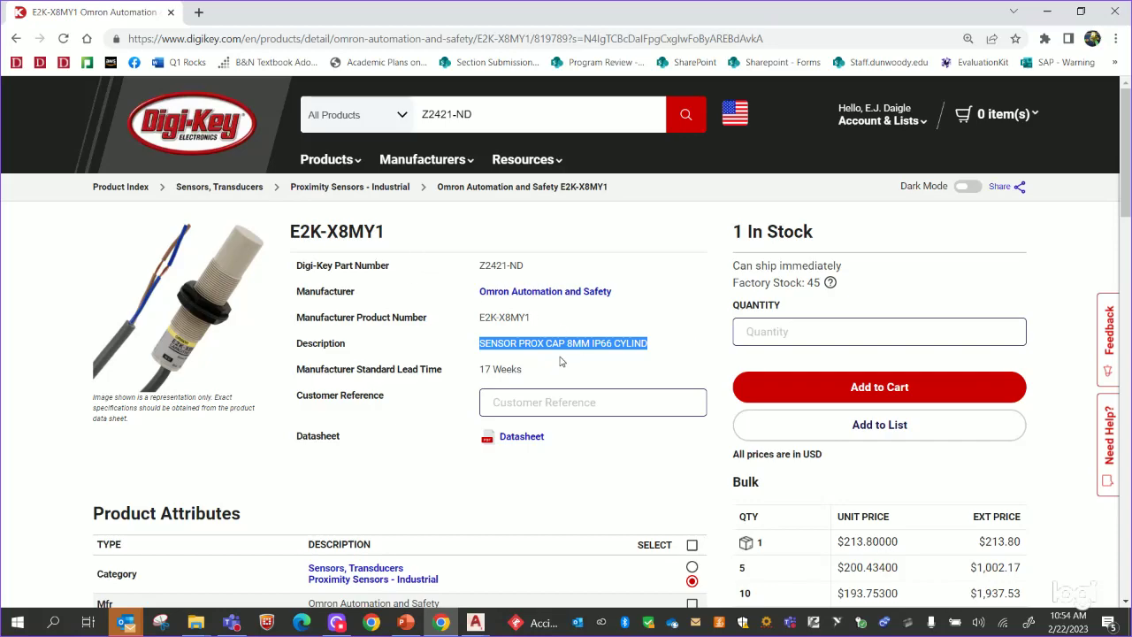
{"action": "scroll", "coordinate": [616, 382], "scroll_direction": "down", "scroll_amount": 5}
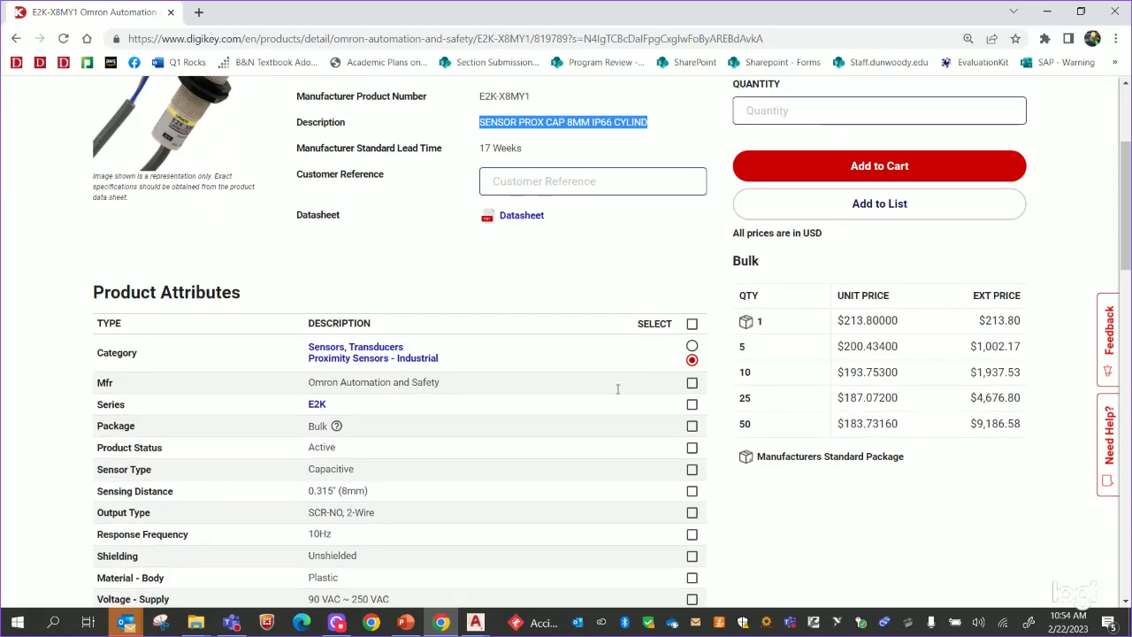
{"action": "scroll", "coordinate": [616, 383], "scroll_direction": "up", "scroll_amount": 5}
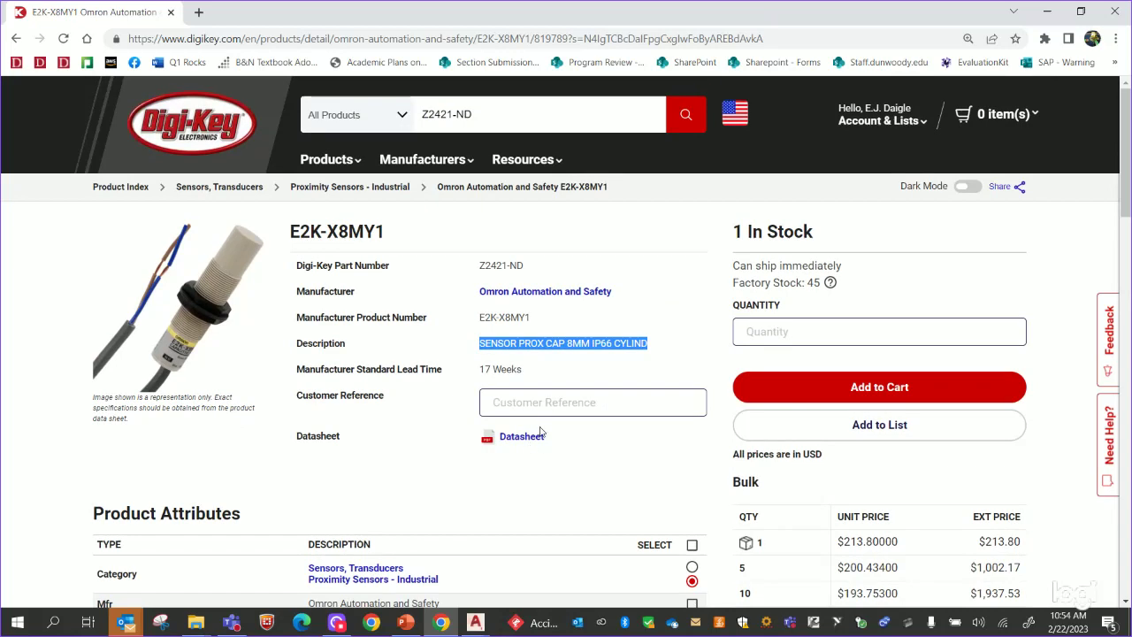
{"action": "scroll", "coordinate": [642, 376], "scroll_direction": "down", "scroll_amount": 2}
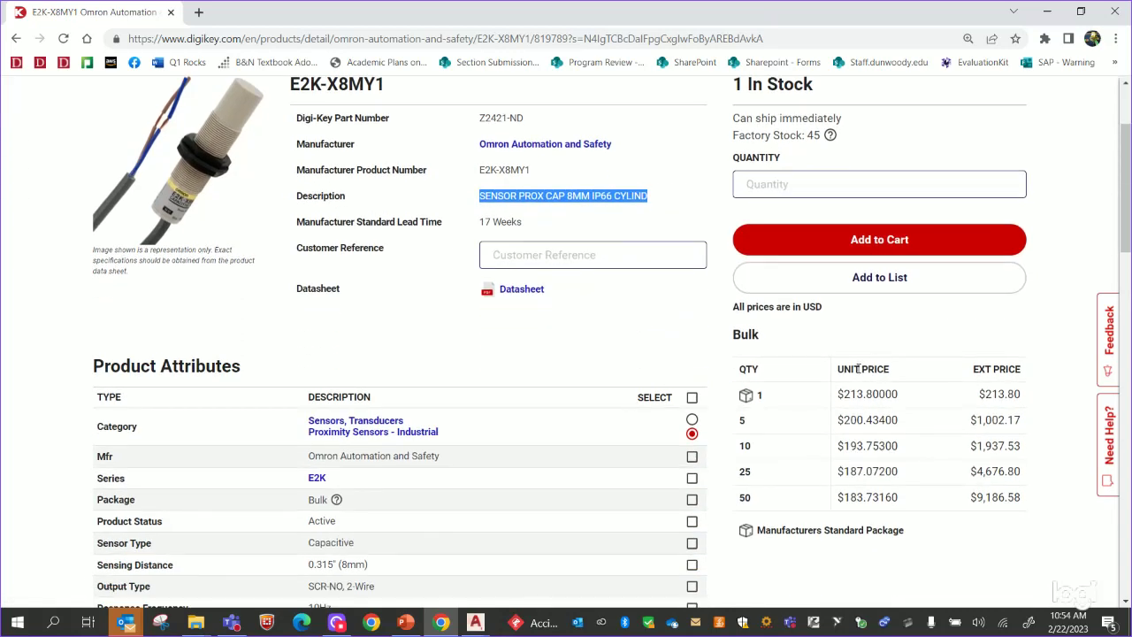
{"action": "scroll", "coordinate": [857, 370], "scroll_direction": "up", "scroll_amount": 1}
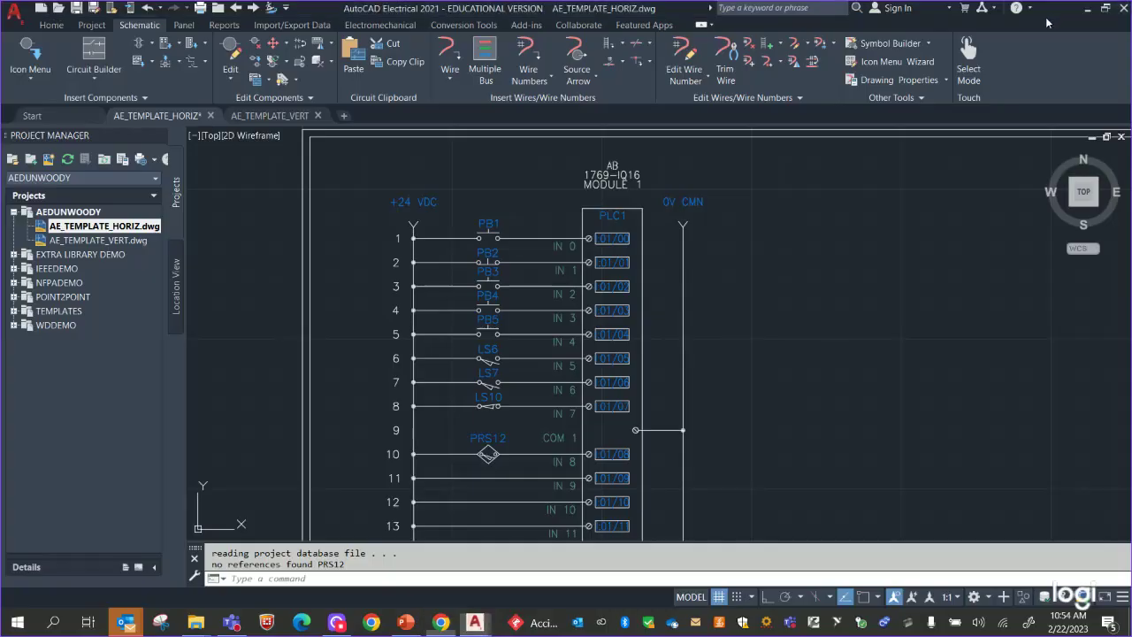
{"action": "left_click", "coordinate": [1046, 11]}
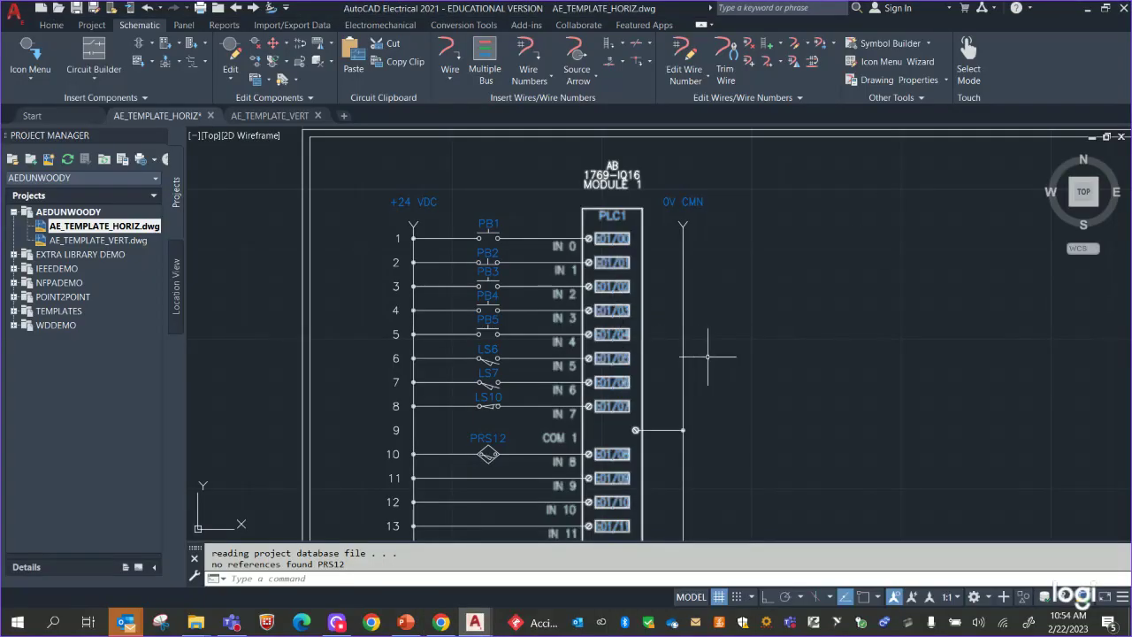
Insert a normally open proximity switch from the miscellaneous switches on the line 11 wire, directly below PRS12.
{"action": "middle_click_drag", "start_coordinate": [712, 353], "coordinate": [739, 143]}
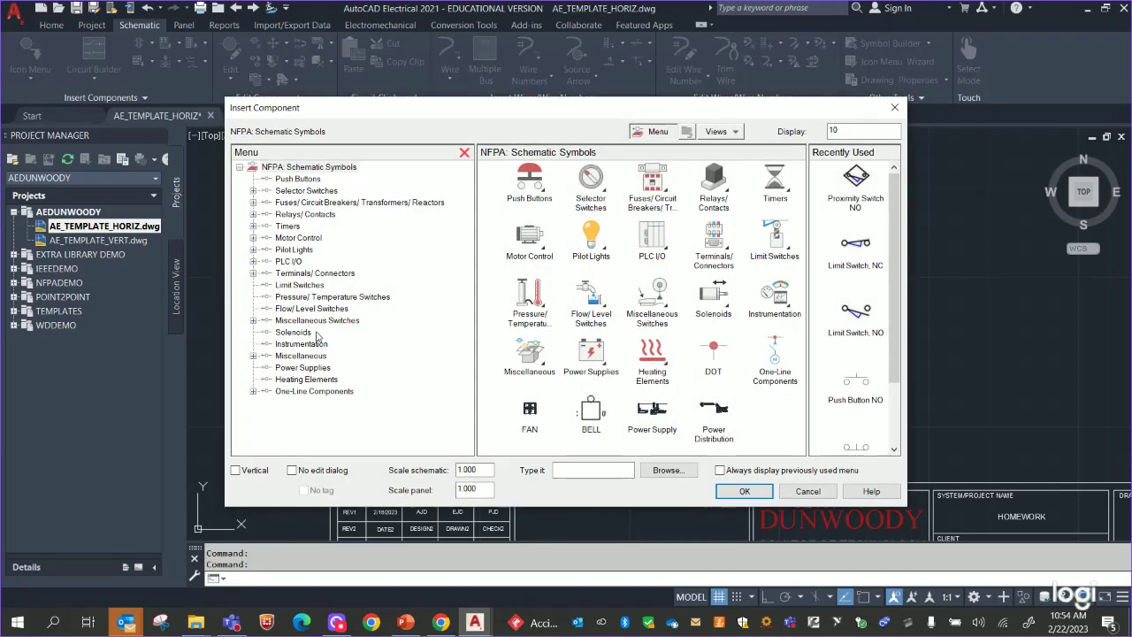
{"action": "left_click", "coordinate": [316, 322]}
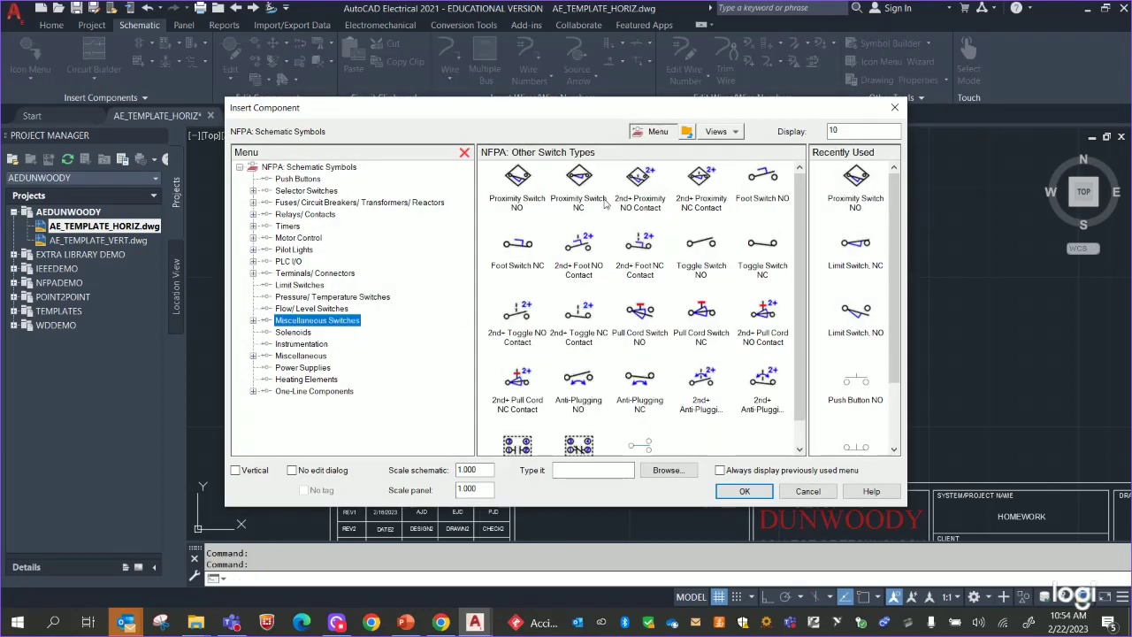
{"action": "left_click", "coordinate": [519, 175]}
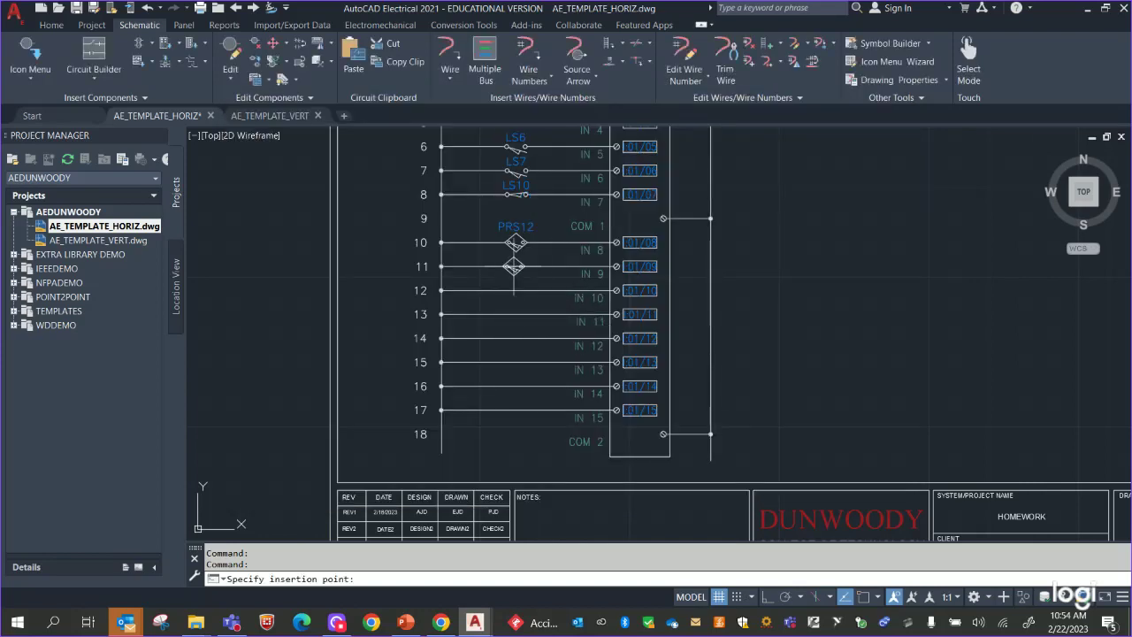
{"action": "scroll", "coordinate": [513, 260], "scroll_direction": "up", "scroll_amount": 5}
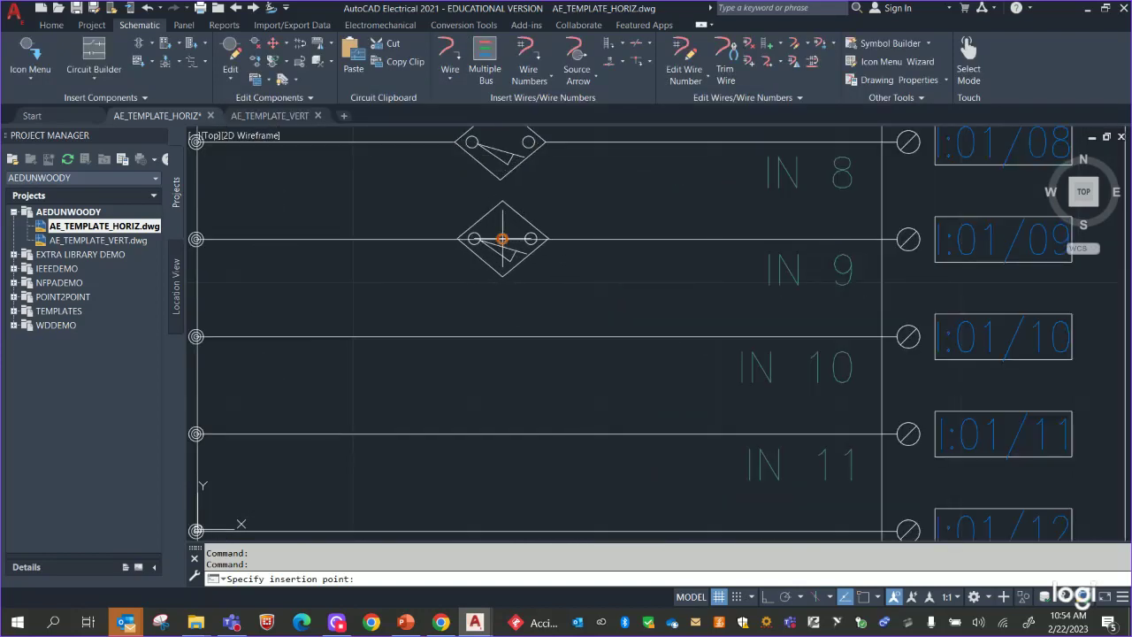
{"action": "left_click", "coordinate": [505, 240]}
Open the catalog lookup for the new proximity switch and search the proximity switches for OMRON.
{"action": "left_click", "coordinate": [372, 375]}
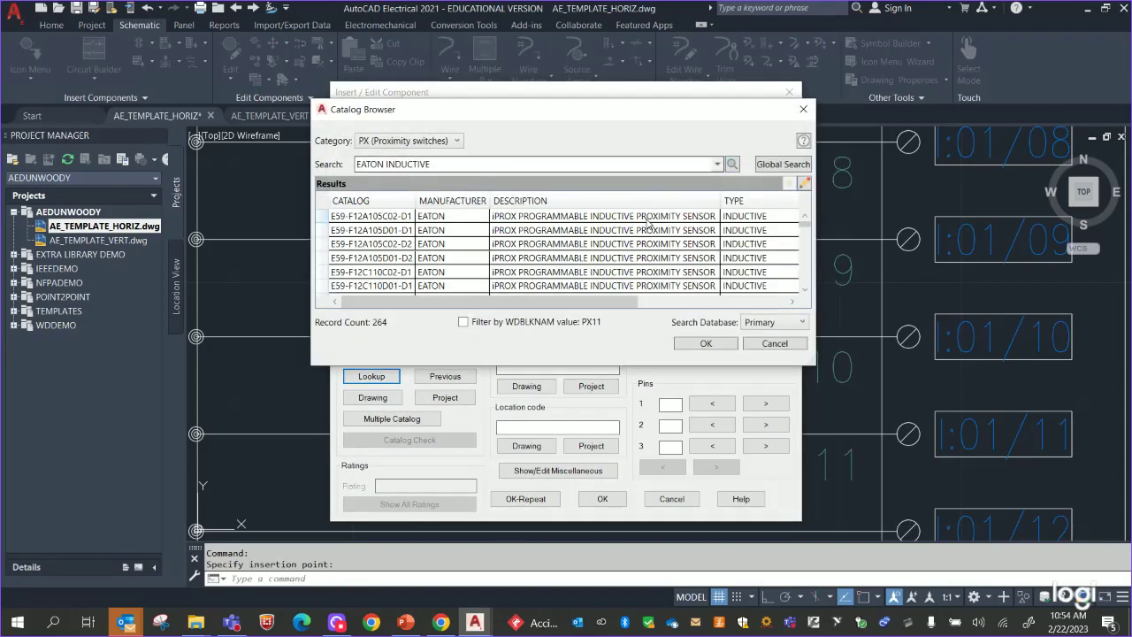
{"action": "scroll", "coordinate": [648, 223], "scroll_direction": "down", "scroll_amount": 10}
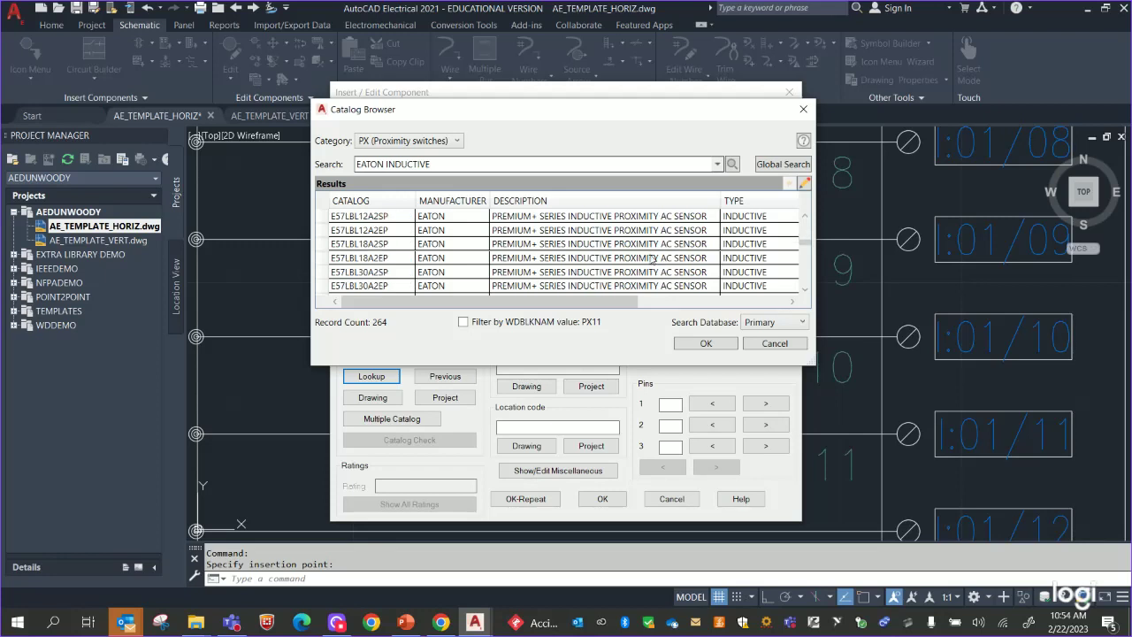
{"action": "scroll", "coordinate": [651, 259], "scroll_direction": "down", "scroll_amount": 3}
{"action": "left_click", "coordinate": [716, 165]}
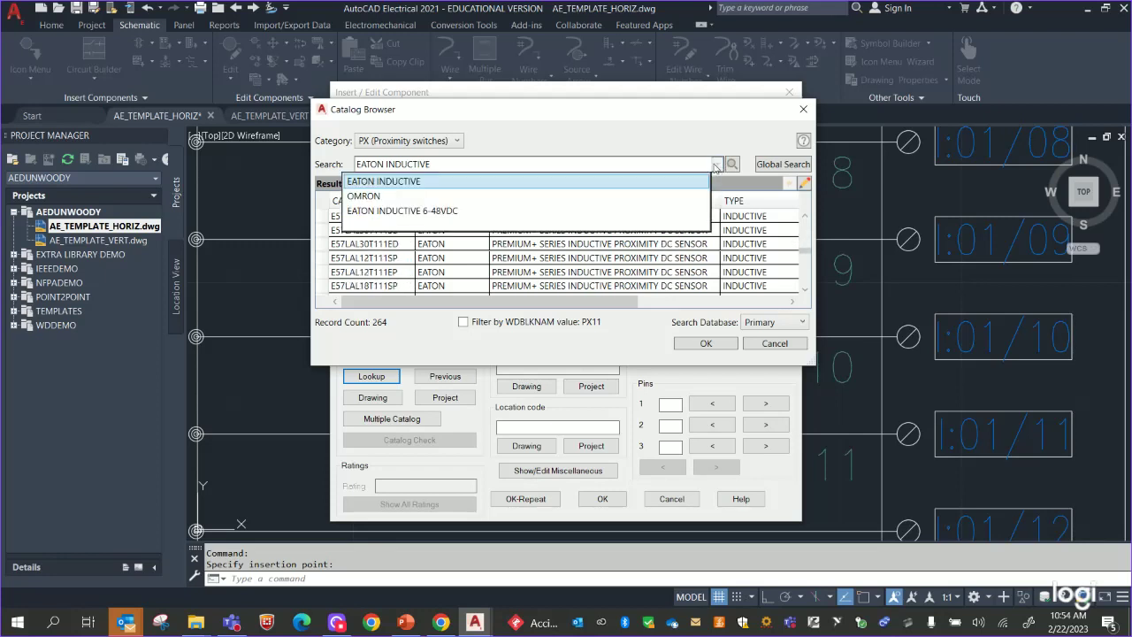
{"action": "left_click", "coordinate": [371, 196]}
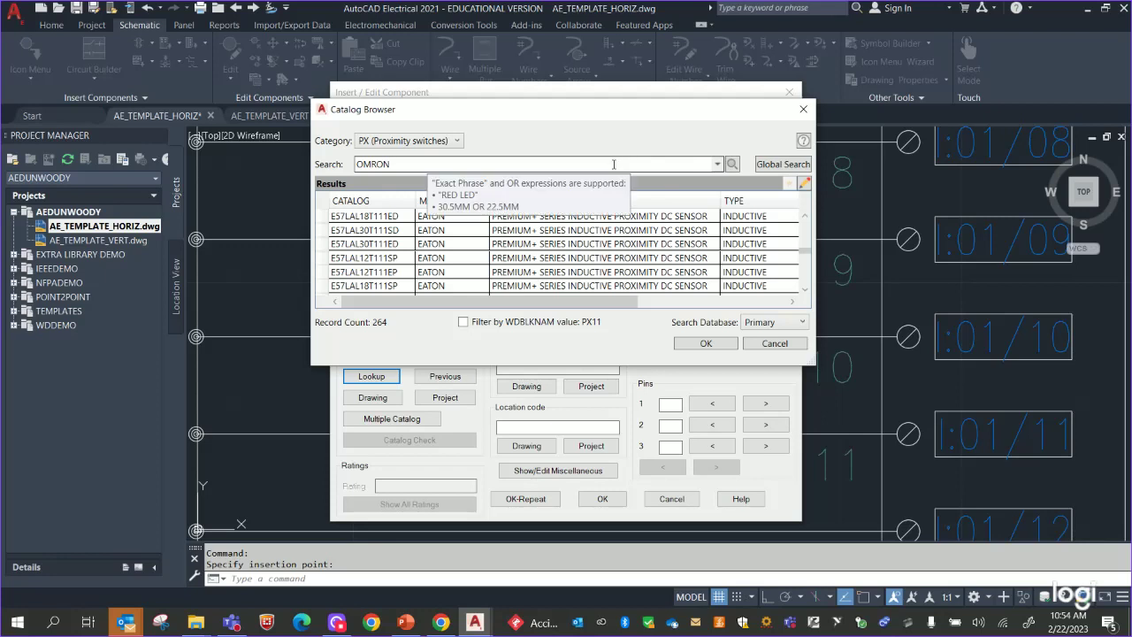
{"action": "key", "text": "Return"}
Look through the Omron proximity switch records to the end of the list for the E2K-X8MY1.
{"action": "scroll", "coordinate": [625, 251], "scroll_direction": "down", "scroll_amount": 10}
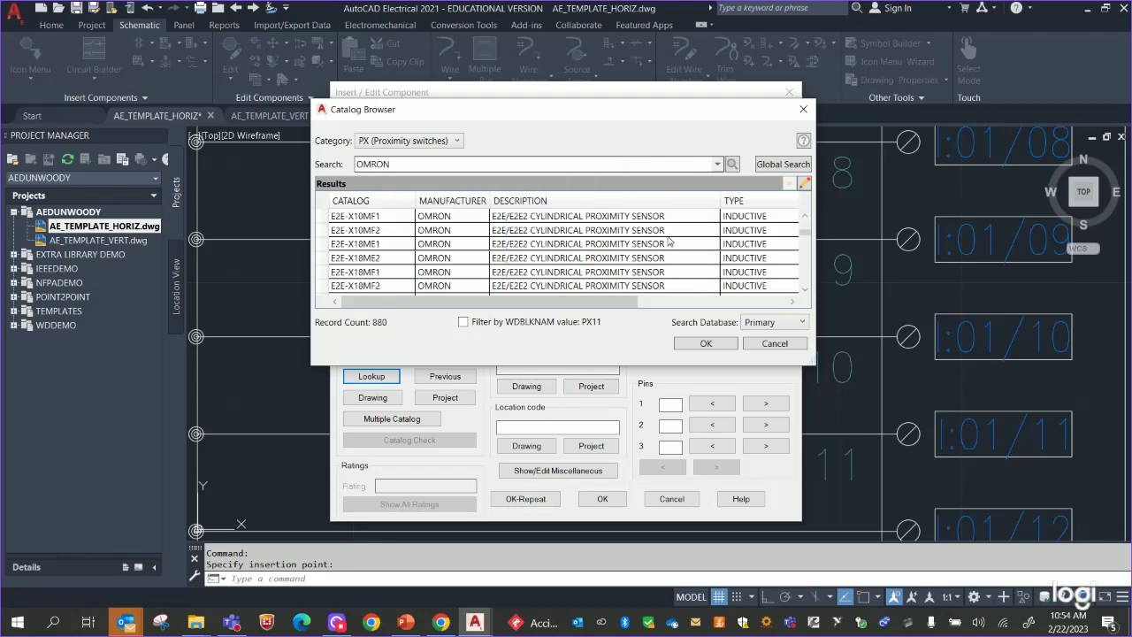
{"action": "scroll", "coordinate": [658, 196], "scroll_direction": "down", "scroll_amount": 5}
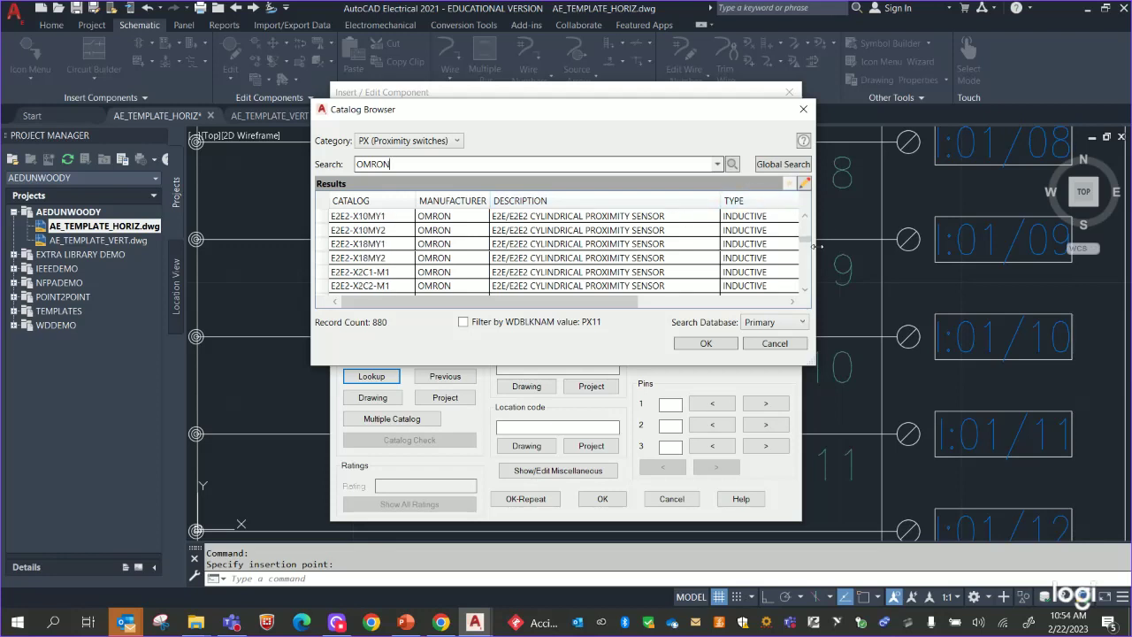
{"action": "scroll", "coordinate": [567, 236], "scroll_direction": "down", "scroll_amount": 10}
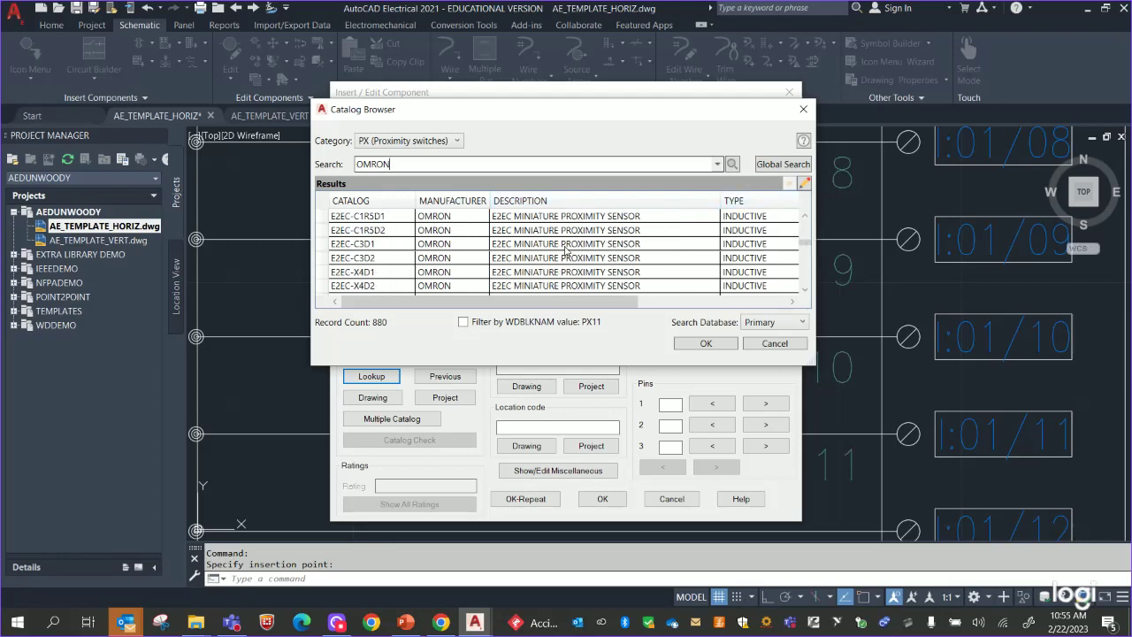
{"action": "scroll", "coordinate": [567, 236], "scroll_direction": "down", "scroll_amount": 2}
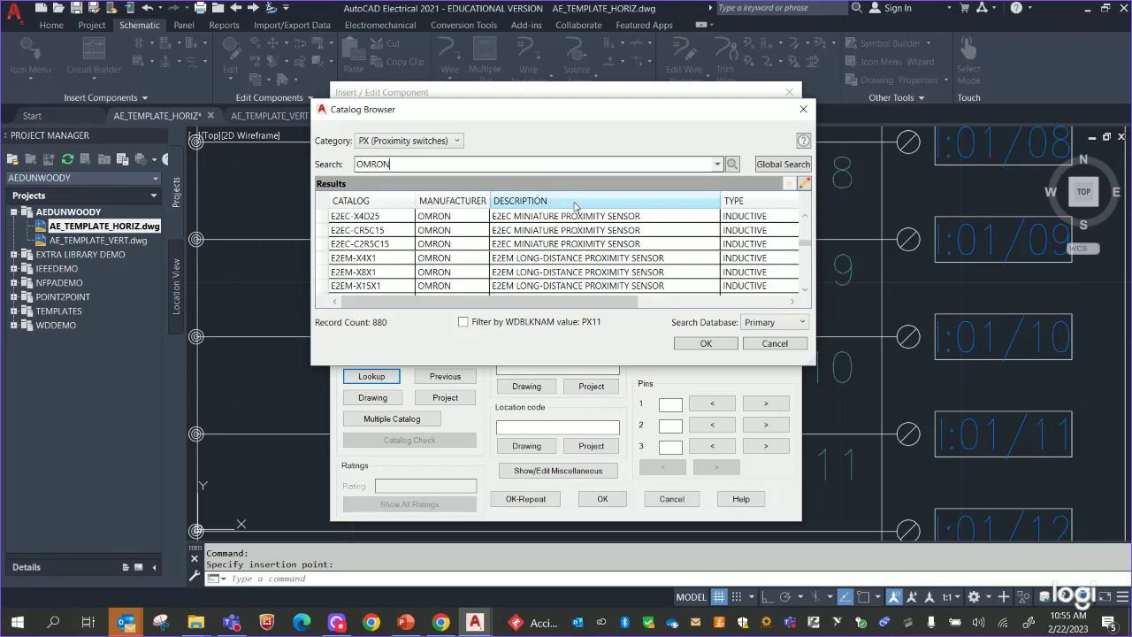
{"action": "scroll", "coordinate": [610, 250], "scroll_direction": "down", "scroll_amount": 3}
{"action": "scroll", "coordinate": [616, 284], "scroll_direction": "down", "scroll_amount": 3}
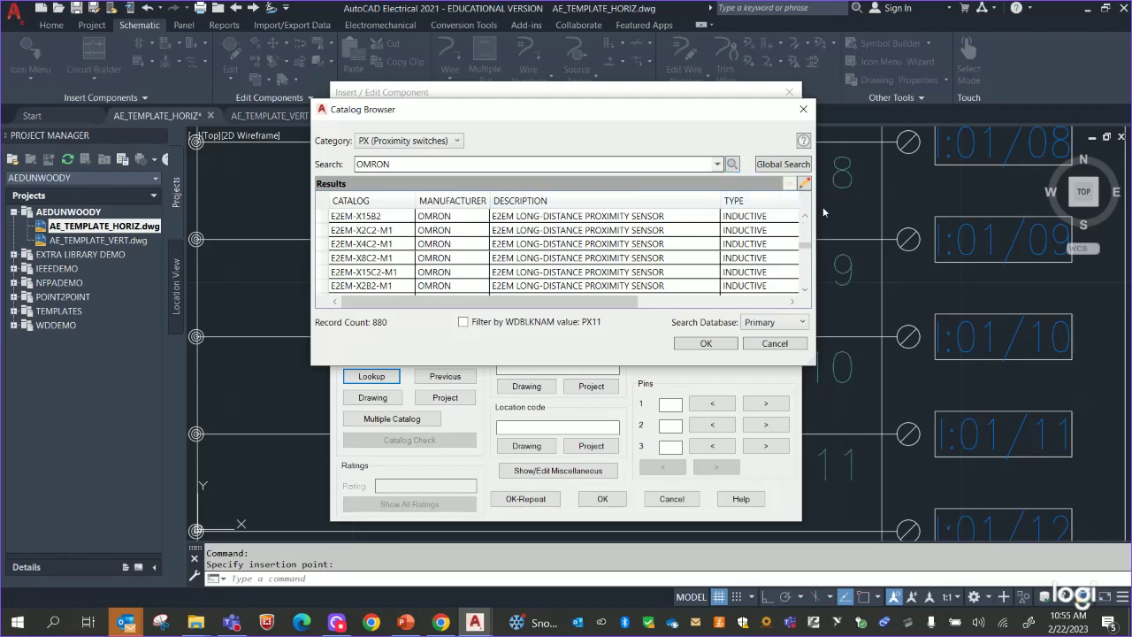
{"action": "left_click_drag", "start_coordinate": [803, 246], "coordinate": [818, 310]}
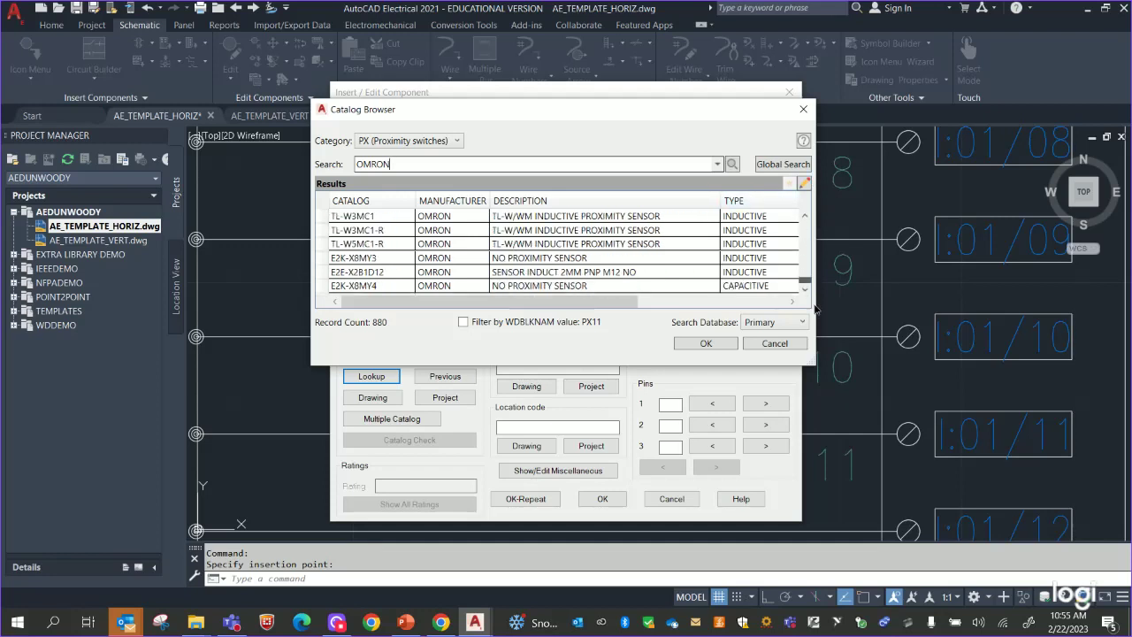
Put the catalog results into edit mode and enter E2K-X8MY1 as the catalog number in the empty last row, checking it against the Digi-Key page.
{"action": "left_click", "coordinate": [804, 183]}
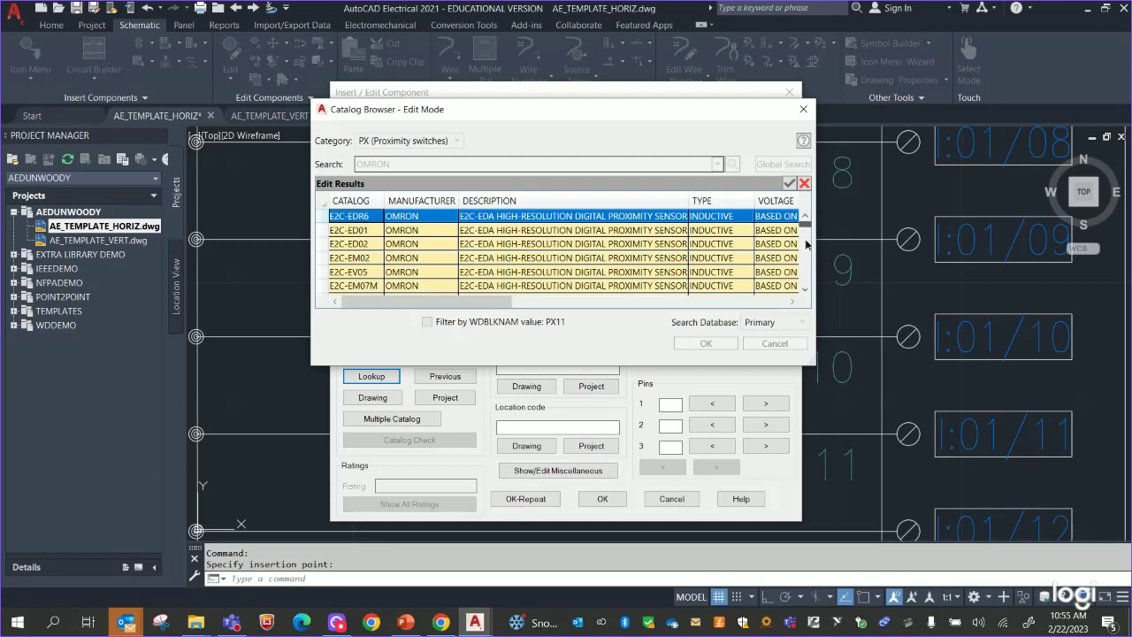
{"action": "left_click_drag", "start_coordinate": [807, 226], "coordinate": [805, 287]}
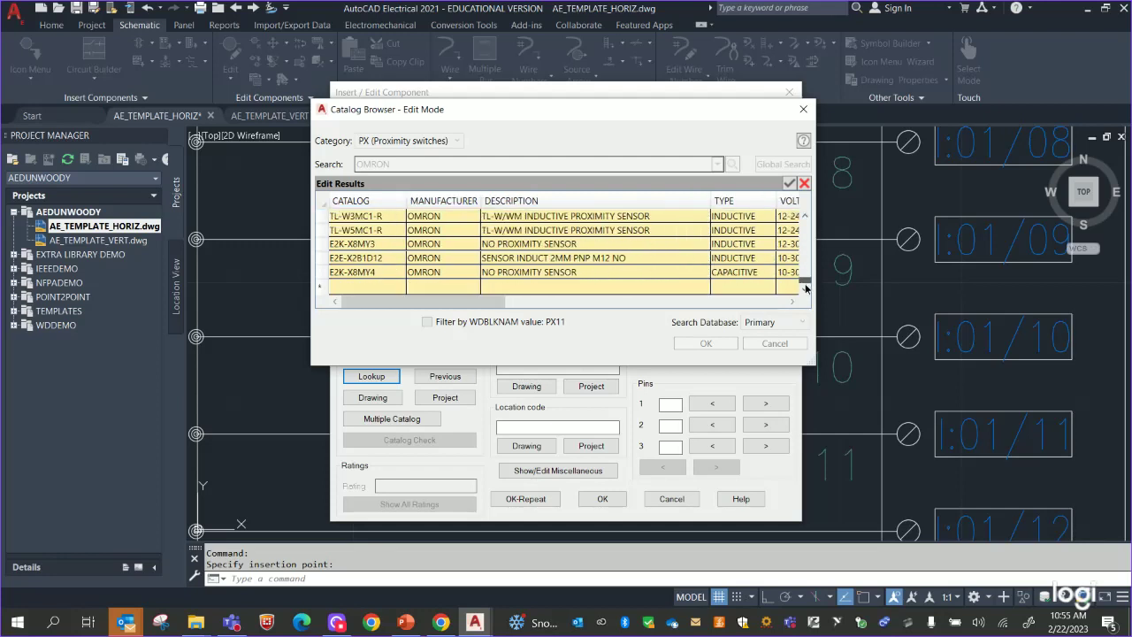
{"action": "left_click", "coordinate": [384, 287]}
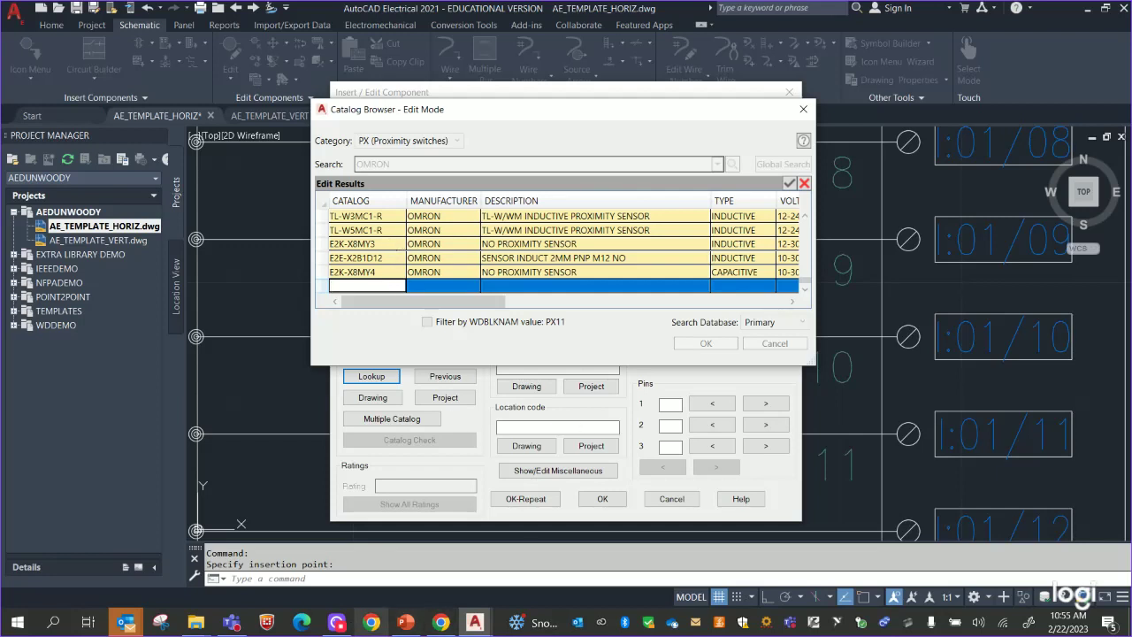
{"action": "left_click", "coordinate": [442, 623]}
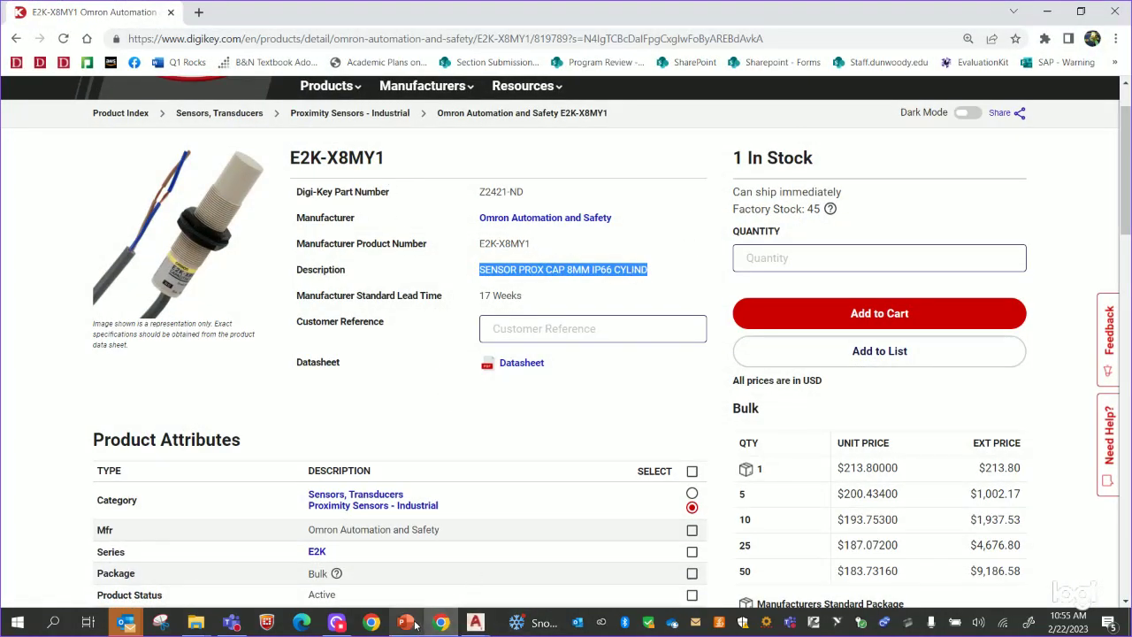
{"action": "left_click", "coordinate": [476, 623]}
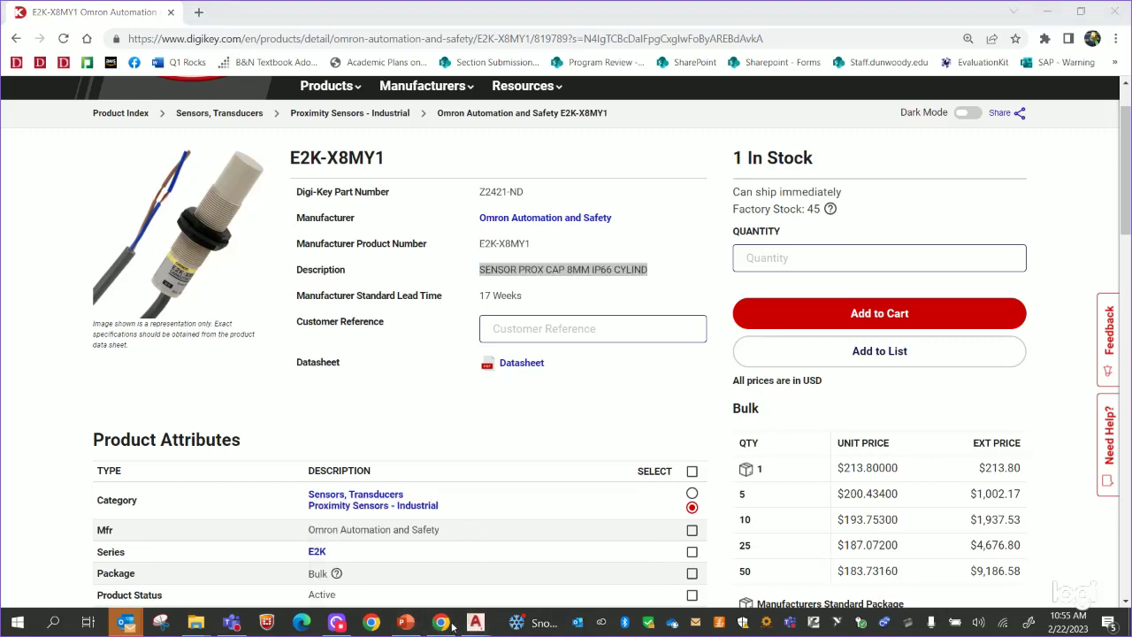
{"action": "left_click", "coordinate": [1046, 12]}
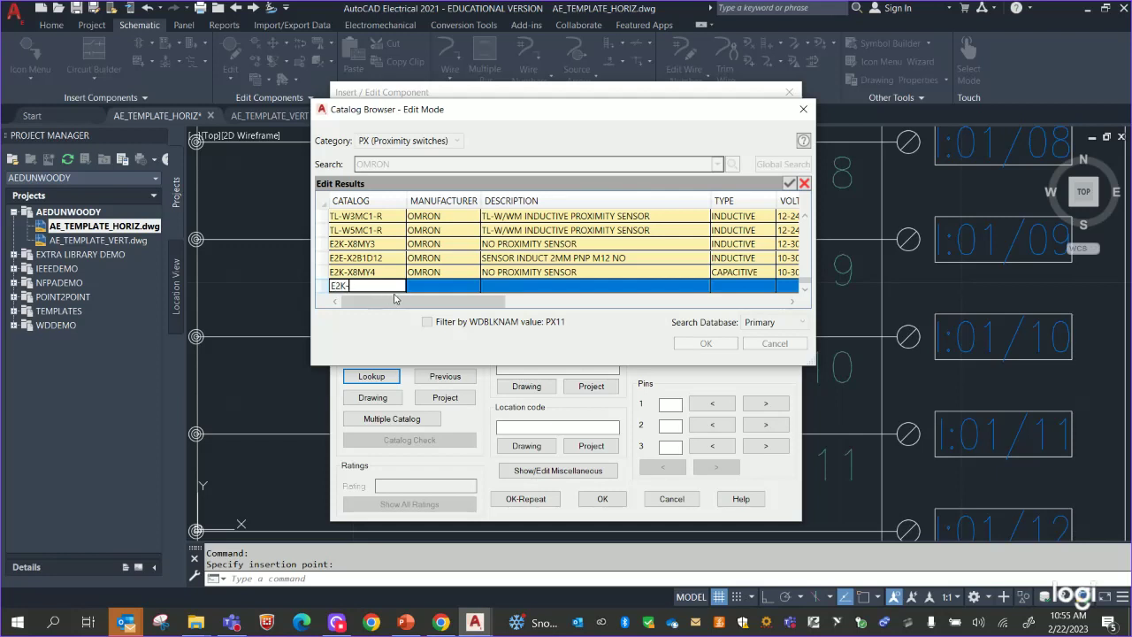
{"action": "type", "text": "M8"}
{"action": "left_click", "coordinate": [439, 622]}
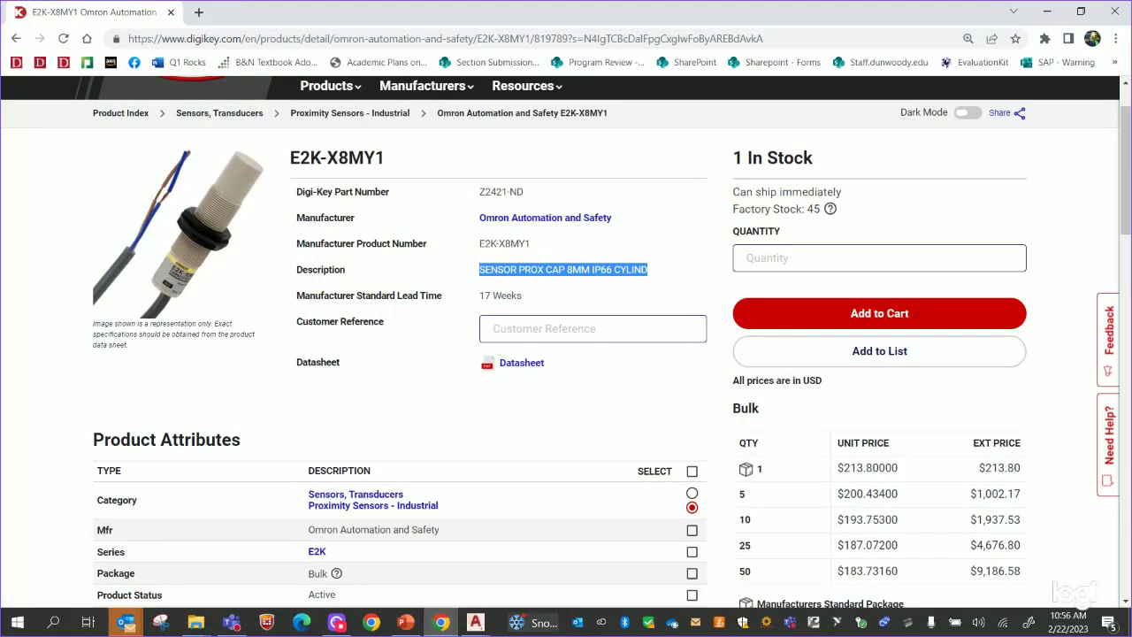
{"action": "left_click", "coordinate": [474, 621]}
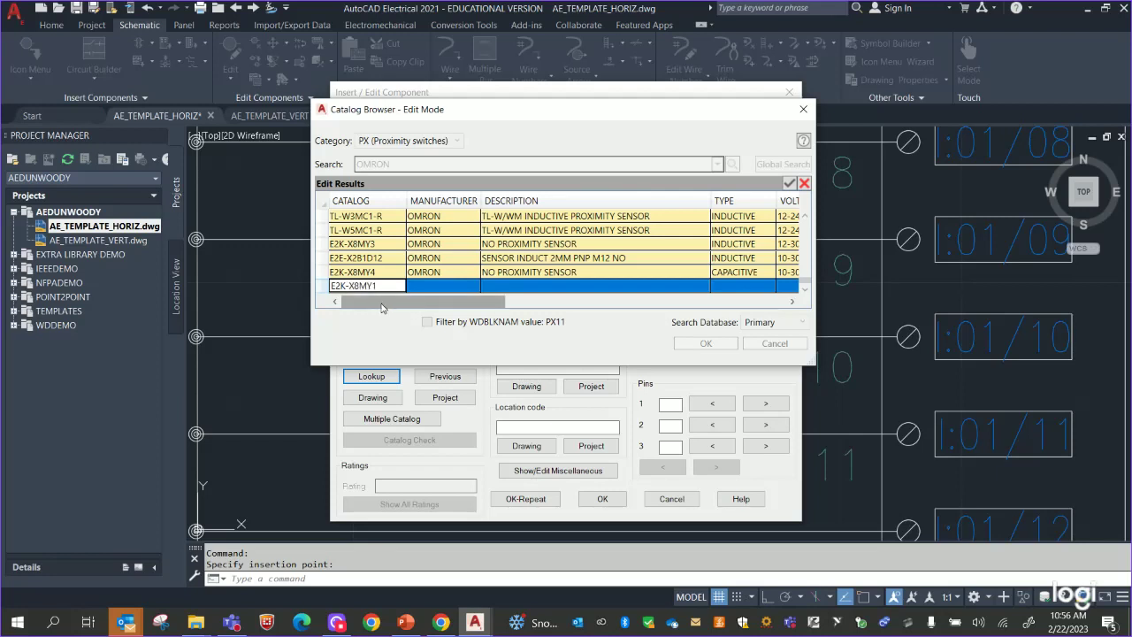
Change the new record's catalog number to E2K-X8MY5 and set its manufacturer to OMRON.
{"action": "left_click", "coordinate": [430, 286]}
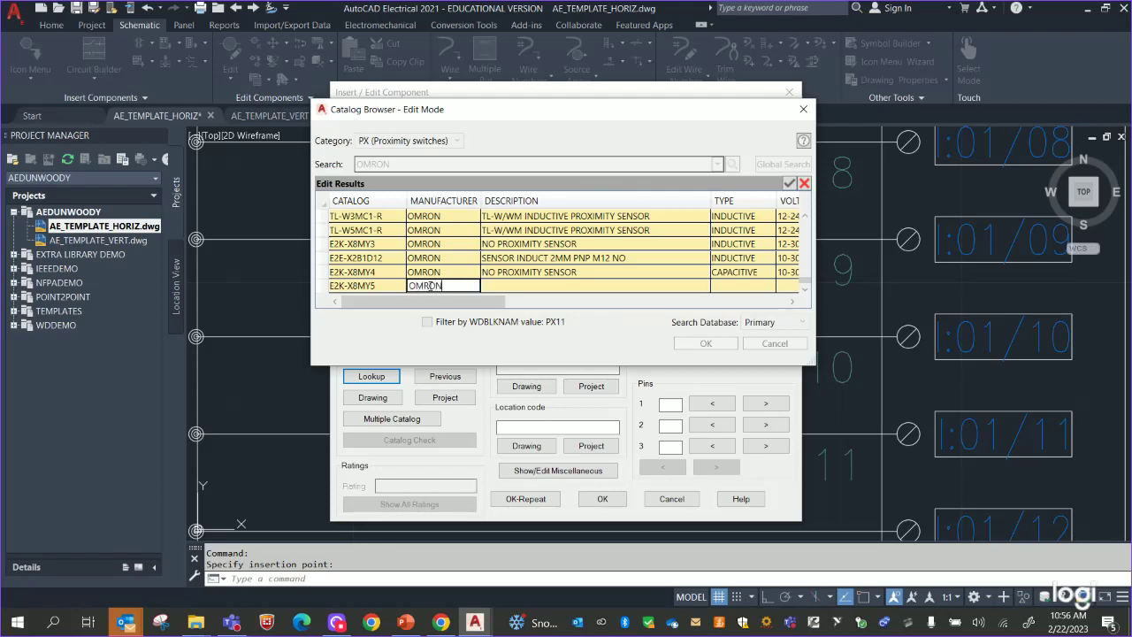
{"action": "type", "text": "OMRON"}
{"action": "key", "text": "Tab"}
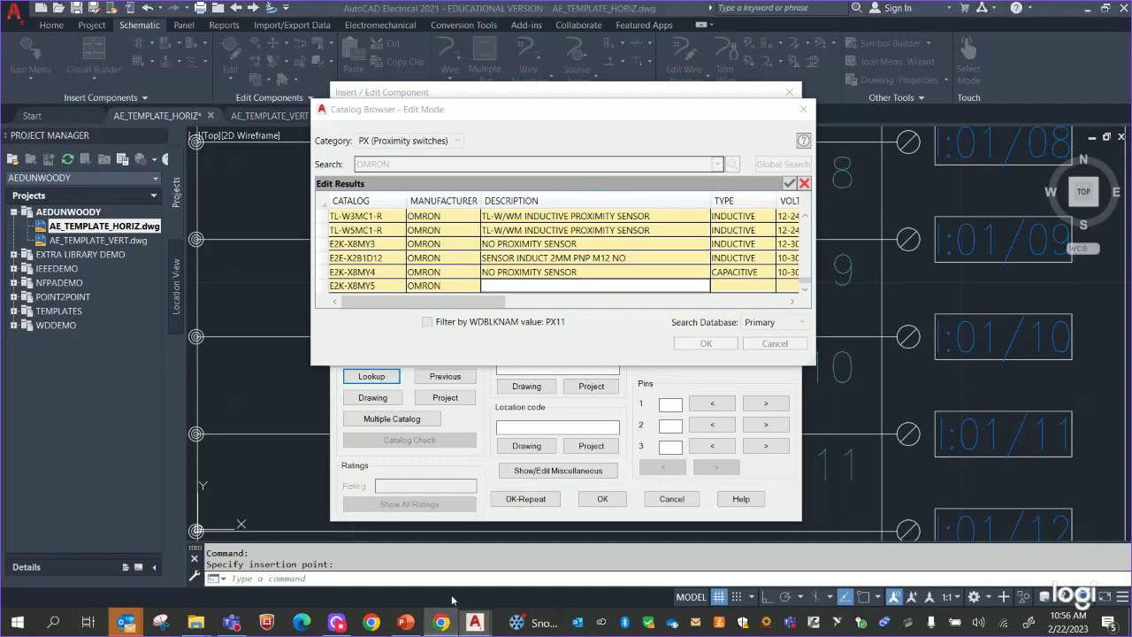
Copy the description SENSOR PROX CAP 8MM IP66 CYLIND from the Digi-Key page in Chrome and paste it into the new record's description.
{"action": "left_click", "coordinate": [440, 622]}
{"action": "left_click", "coordinate": [555, 272]}
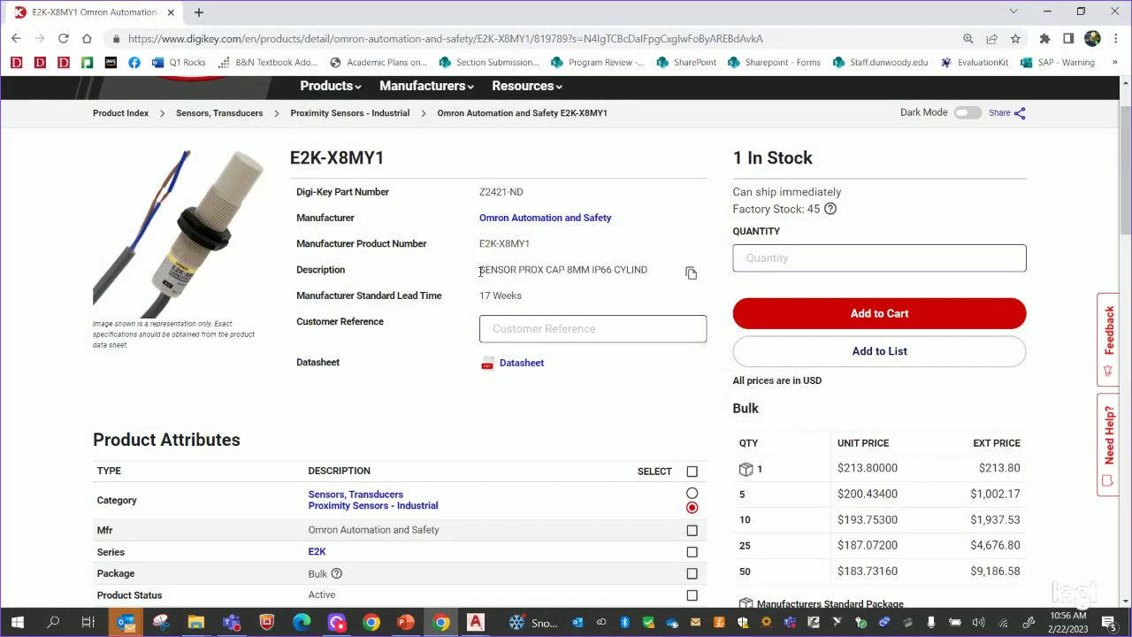
{"action": "left_click_drag", "start_coordinate": [482, 270], "coordinate": [597, 274]}
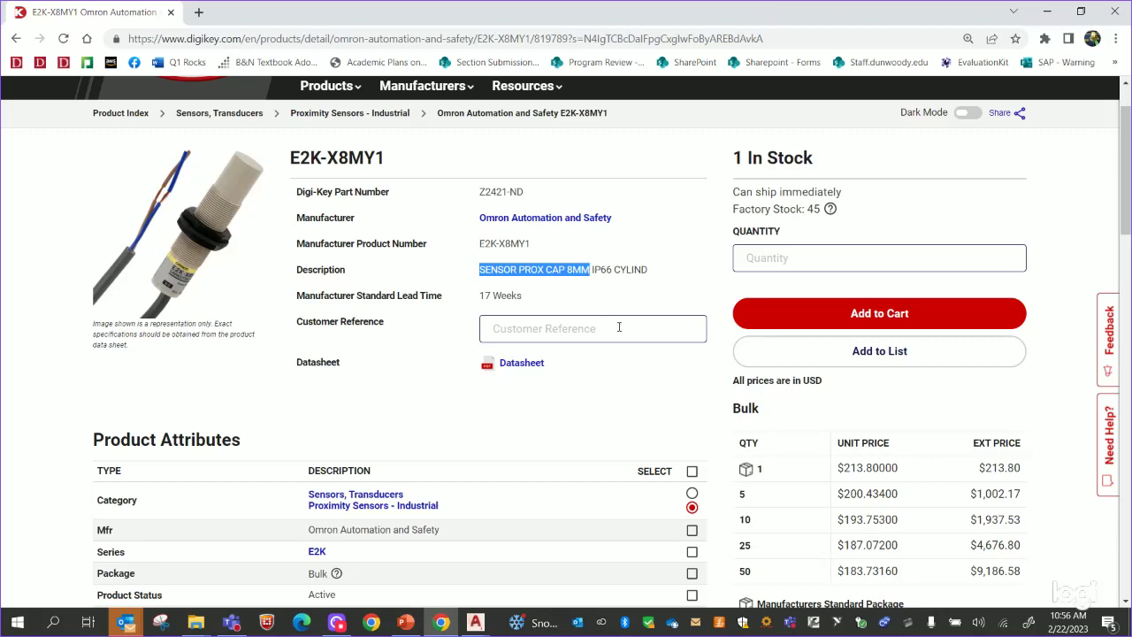
{"action": "left_click", "coordinate": [475, 623]}
{"action": "left_click", "coordinate": [501, 270]}
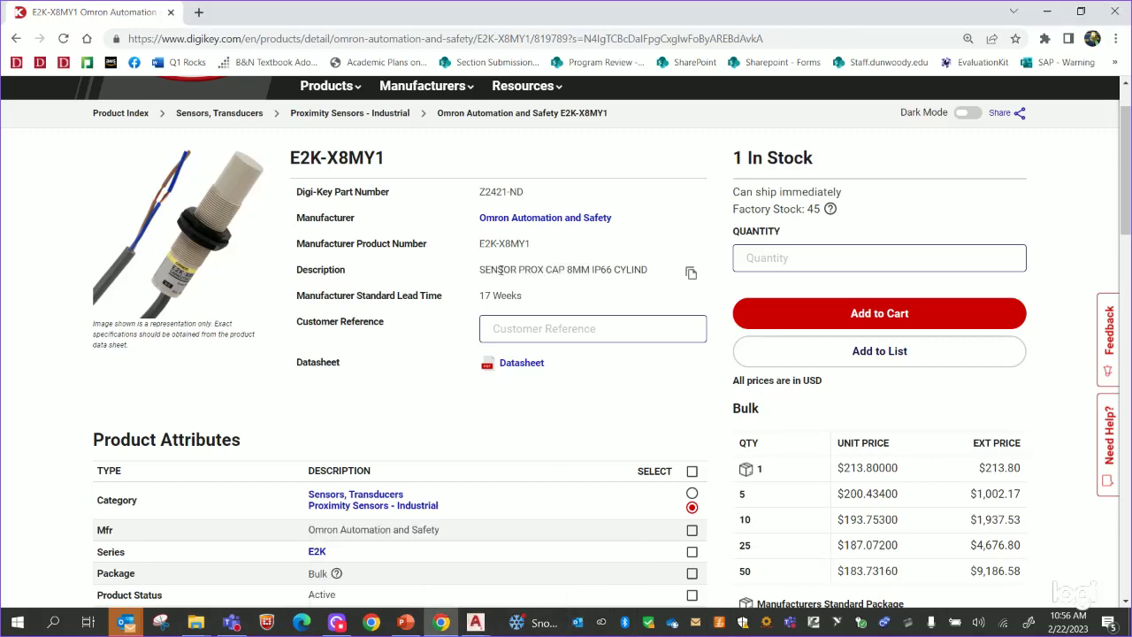
{"action": "left_click_drag", "start_coordinate": [480, 270], "coordinate": [643, 274]}
{"action": "key", "text": "ctrl+c"}
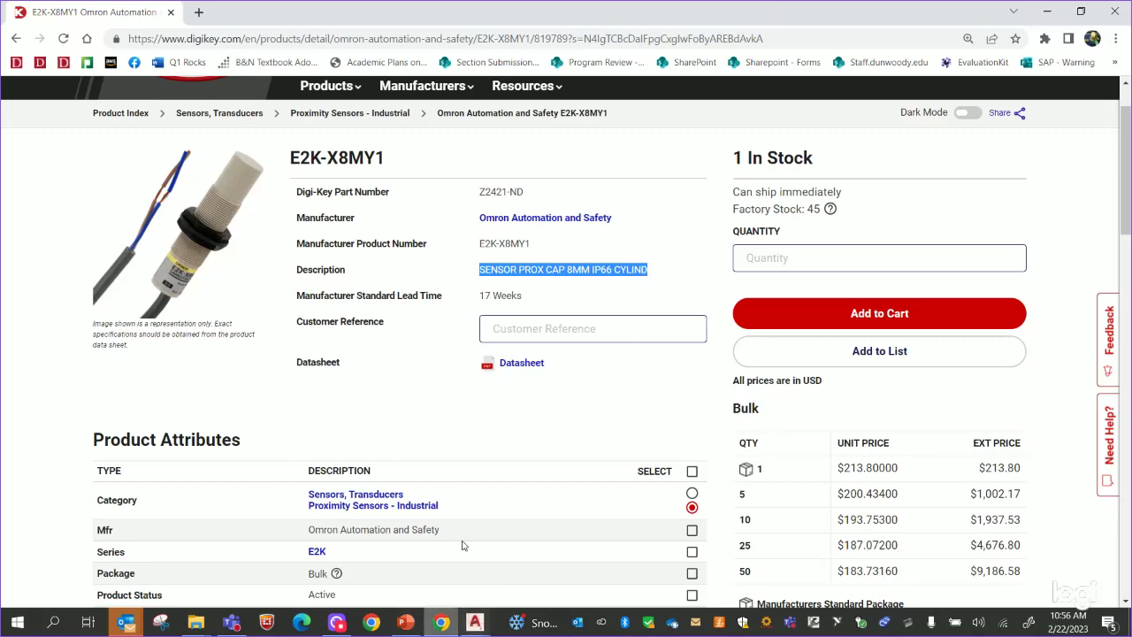
{"action": "left_click", "coordinate": [1047, 12]}
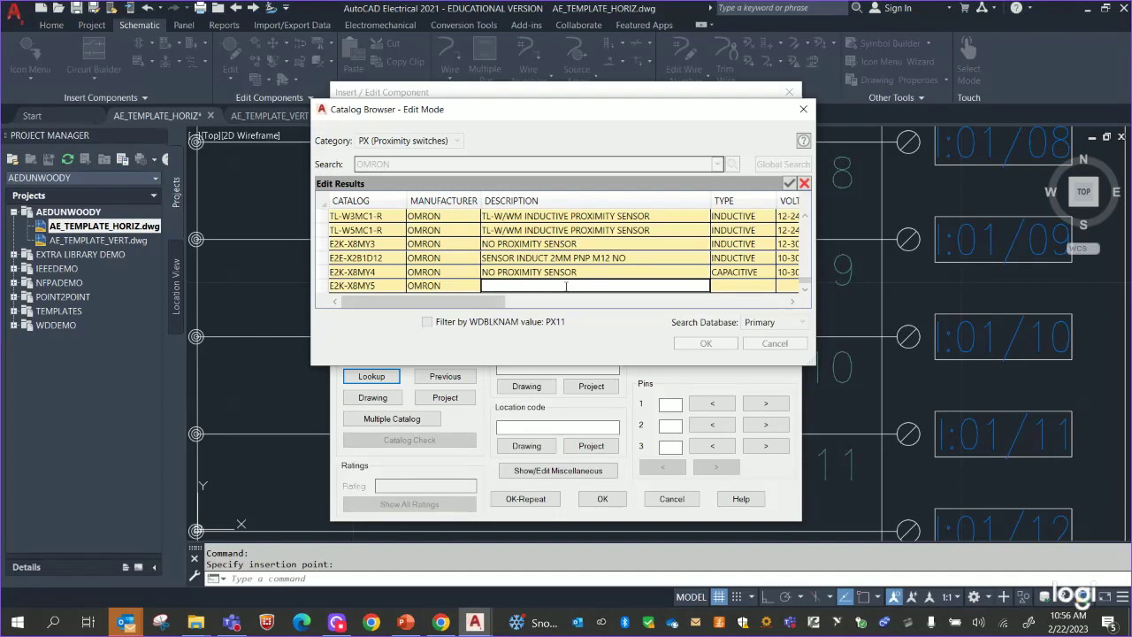
{"action": "key", "text": "ctrl+v"}
Check the sensor type on the Digi-Key page and set the new record's type to CAPACITIVE.
{"action": "left_click", "coordinate": [739, 284]}
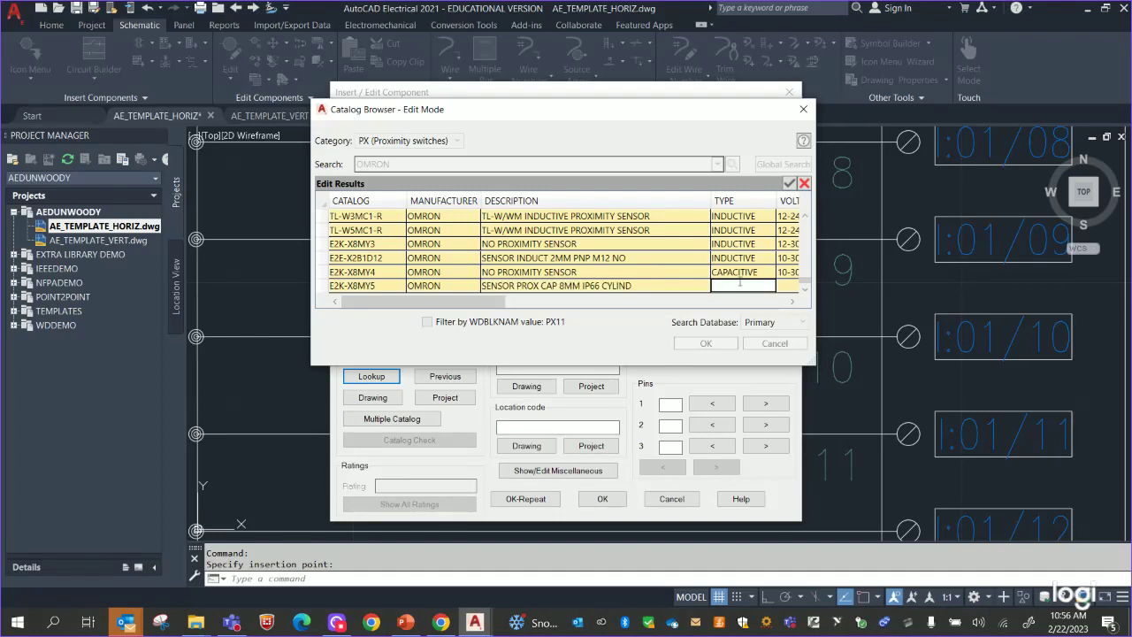
{"action": "left_click", "coordinate": [440, 622]}
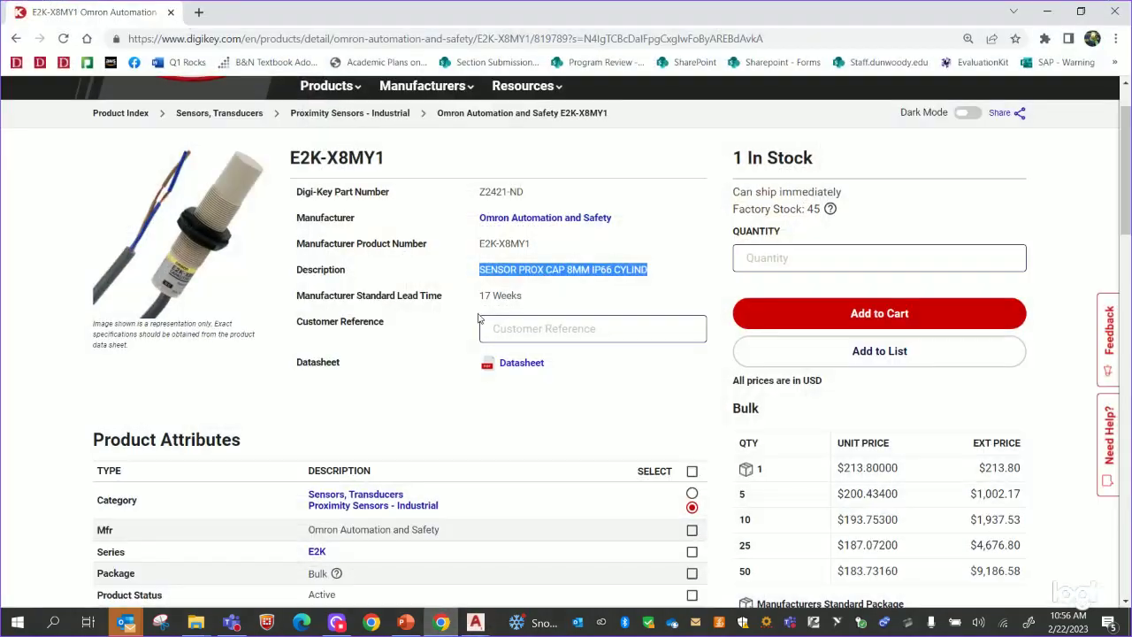
{"action": "scroll", "coordinate": [538, 324], "scroll_direction": "down", "scroll_amount": 3}
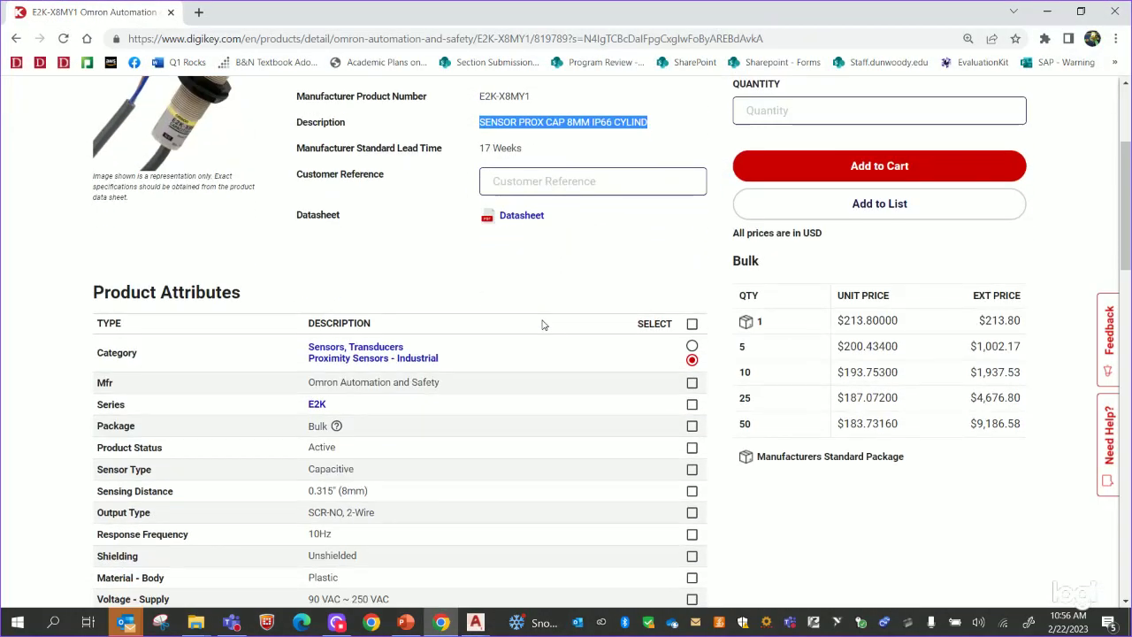
{"action": "mouse_move", "coordinate": [567, 117]}
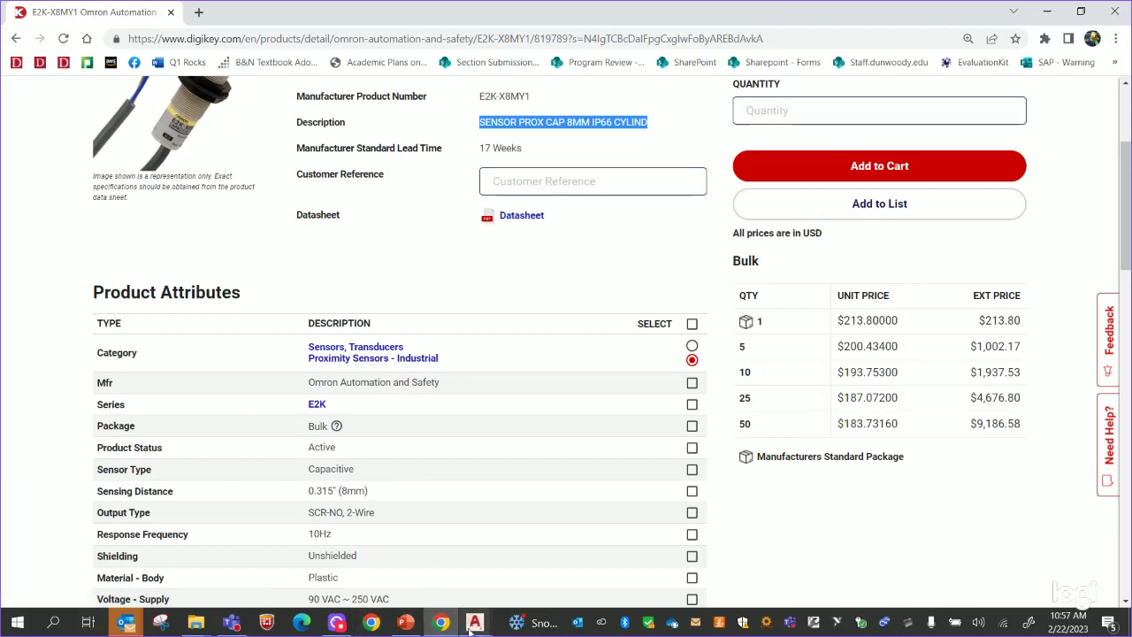
{"action": "left_click", "coordinate": [1046, 11]}
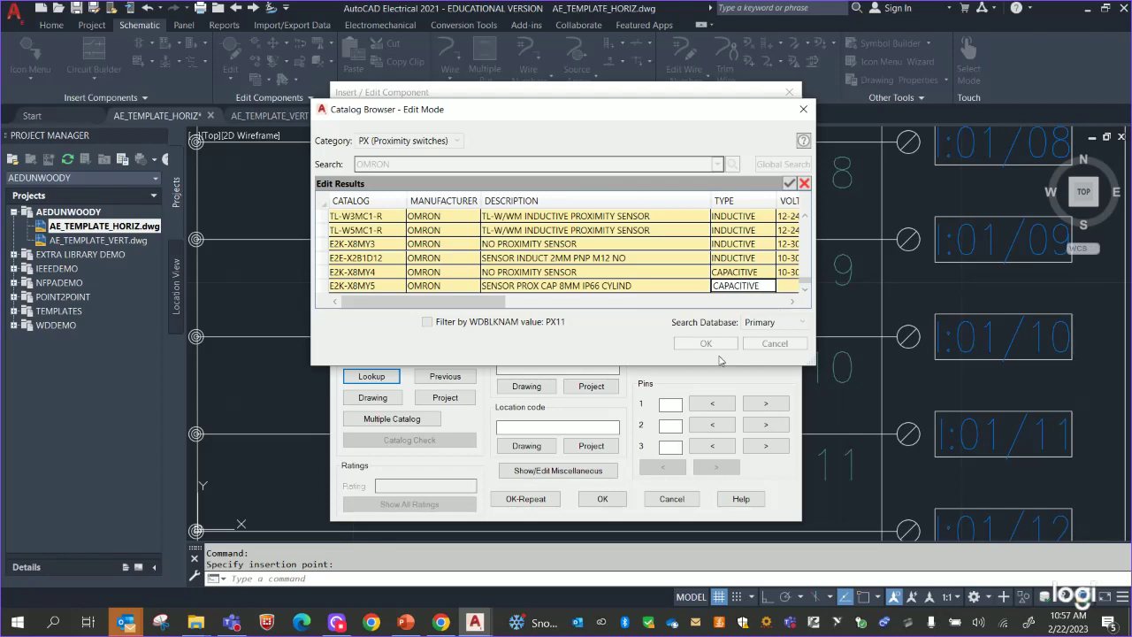
Examine the voltage and miscellaneous columns of the catalog records, then review the E2K-X8MY1 product attributes on the Digi-Key page in Chrome.
{"action": "left_click_drag", "start_coordinate": [467, 302], "coordinate": [568, 315]}
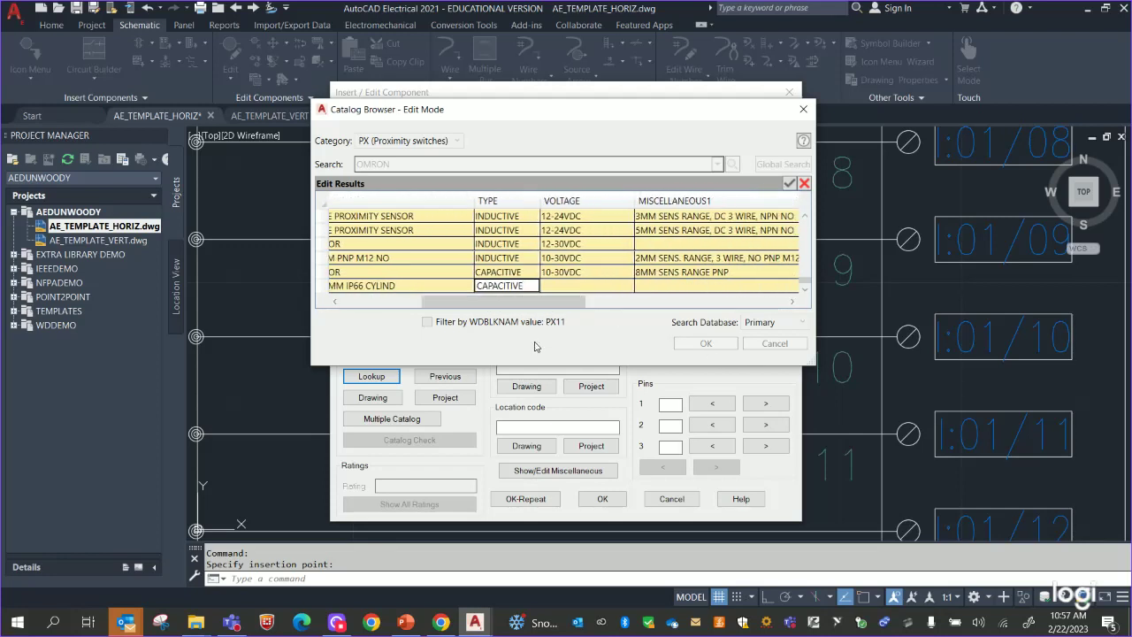
{"action": "left_click", "coordinate": [438, 622]}
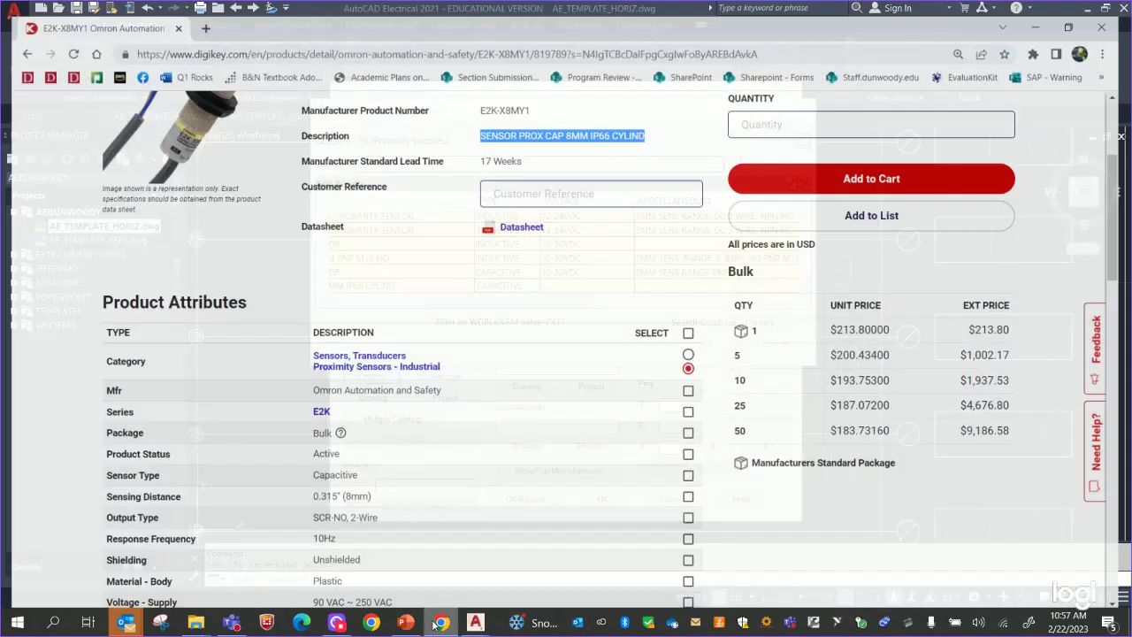
{"action": "scroll", "coordinate": [409, 488], "scroll_direction": "down", "scroll_amount": 2}
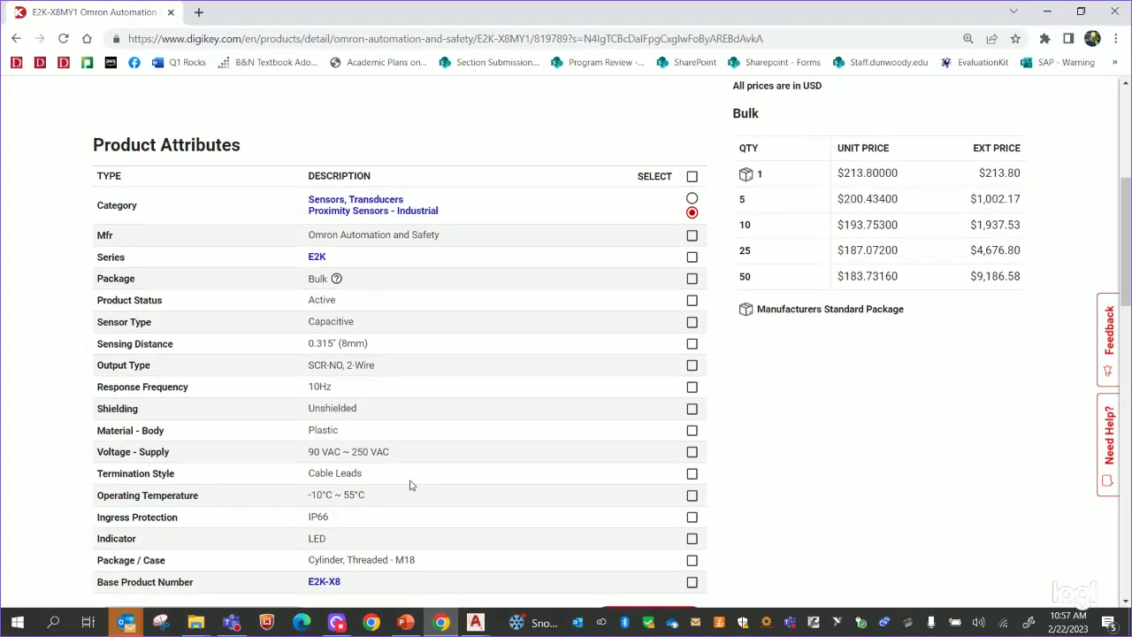
{"action": "scroll", "coordinate": [409, 488], "scroll_direction": "down", "scroll_amount": 1}
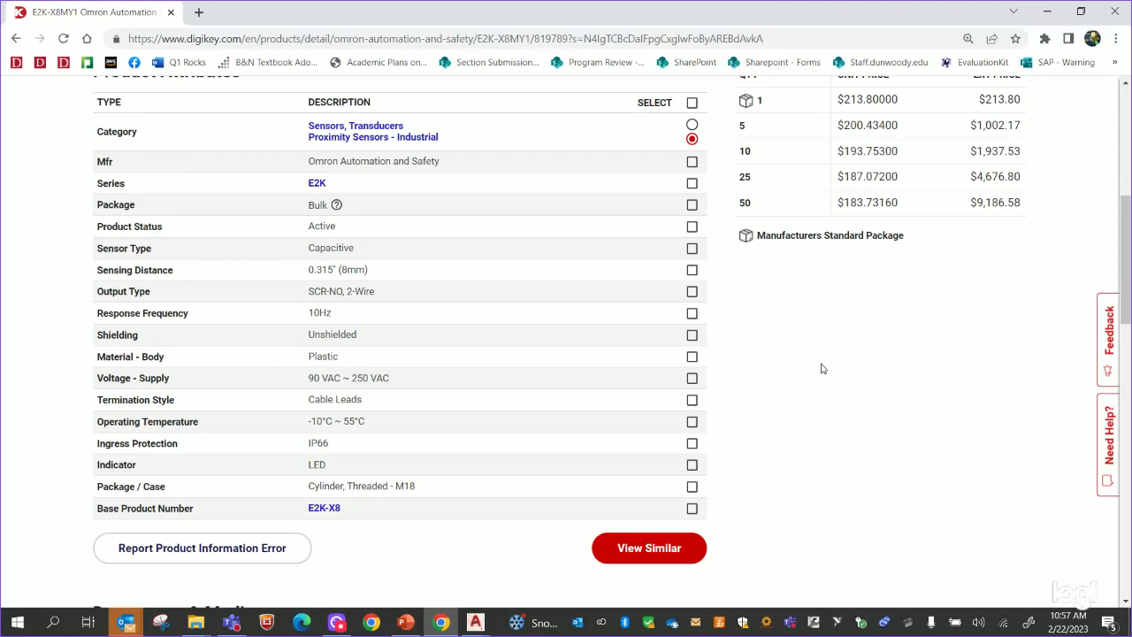
{"action": "scroll", "coordinate": [821, 369], "scroll_direction": "up", "scroll_amount": 5}
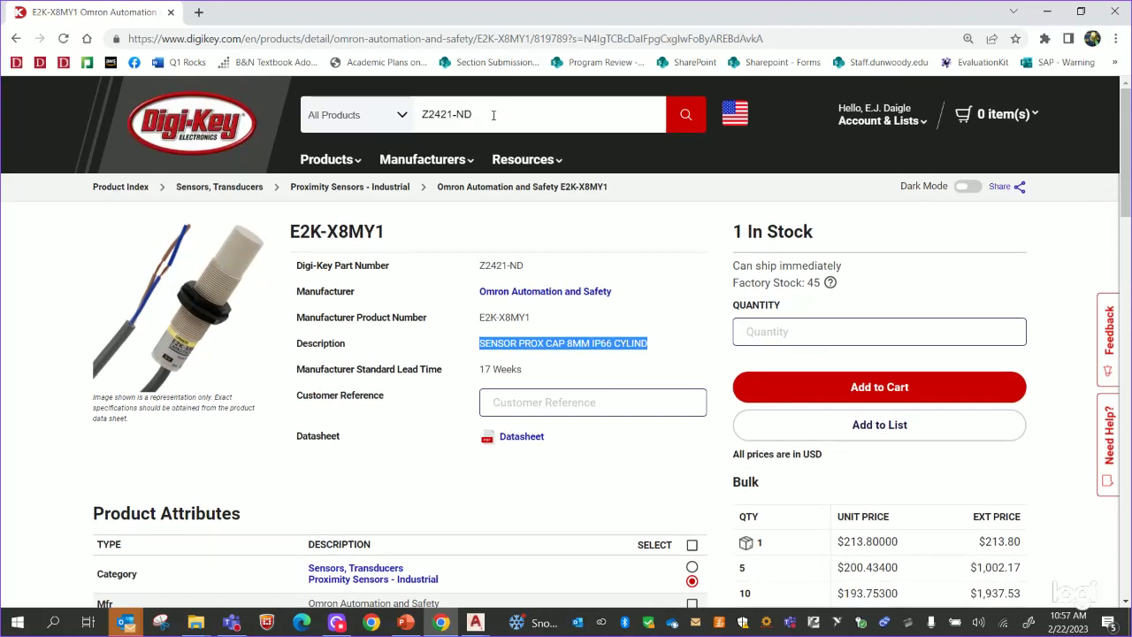
{"action": "left_click", "coordinate": [478, 106]}
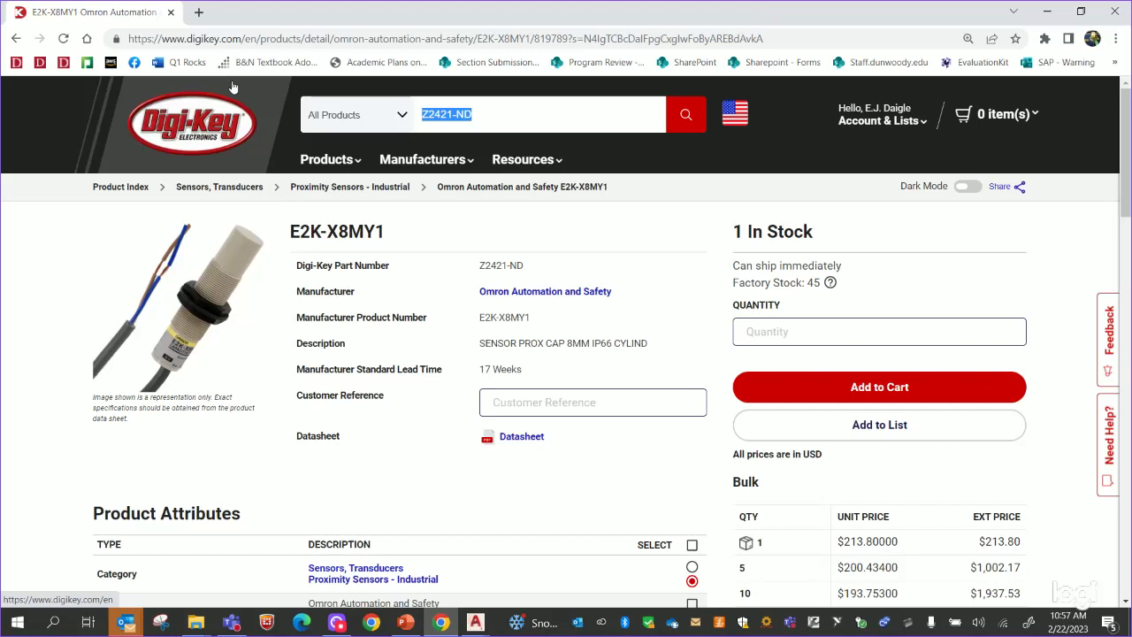
{"action": "type", "text": "cap"}
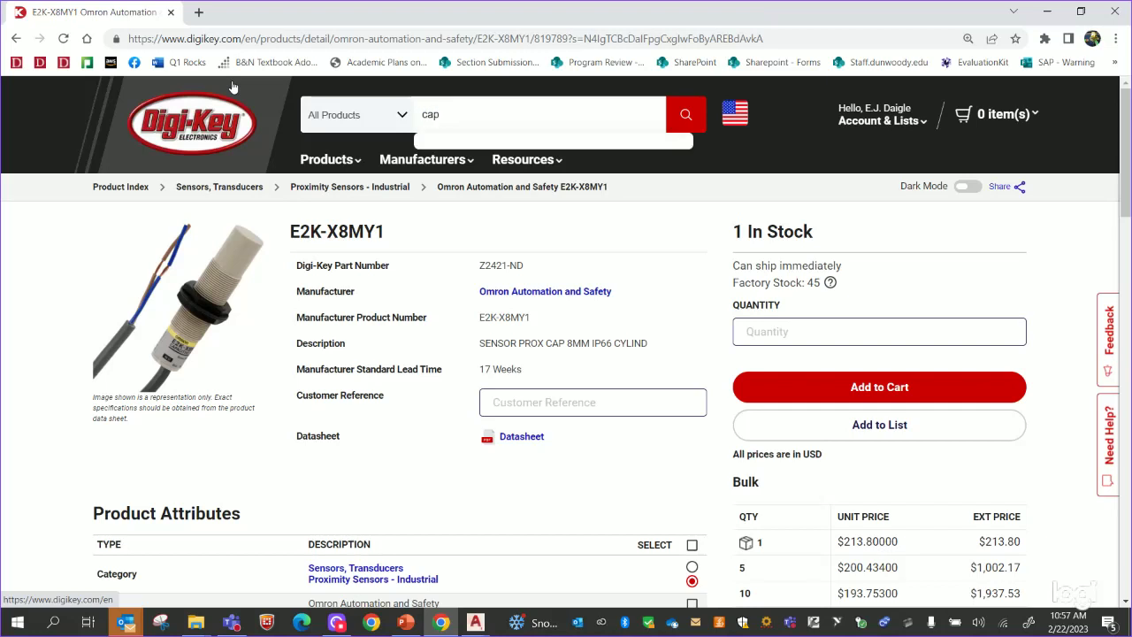
{"action": "type", "text": "ac"}
{"action": "key", "text": "BackSpace"}
{"action": "key", "text": "BackSpace"}
{"action": "key", "text": "BackSpace"}
{"action": "key", "text": "BackSpace"}
{"action": "key", "text": "BackSpace"}
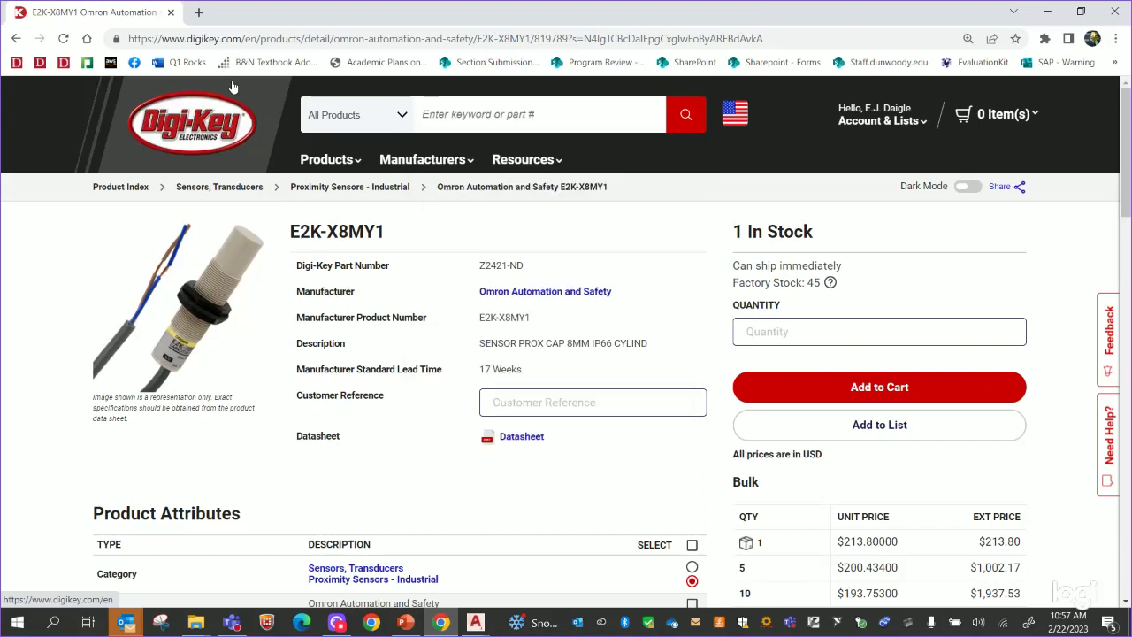
Search Digi-Key for "proximity sensor".
{"action": "type", "text": "proxim"}
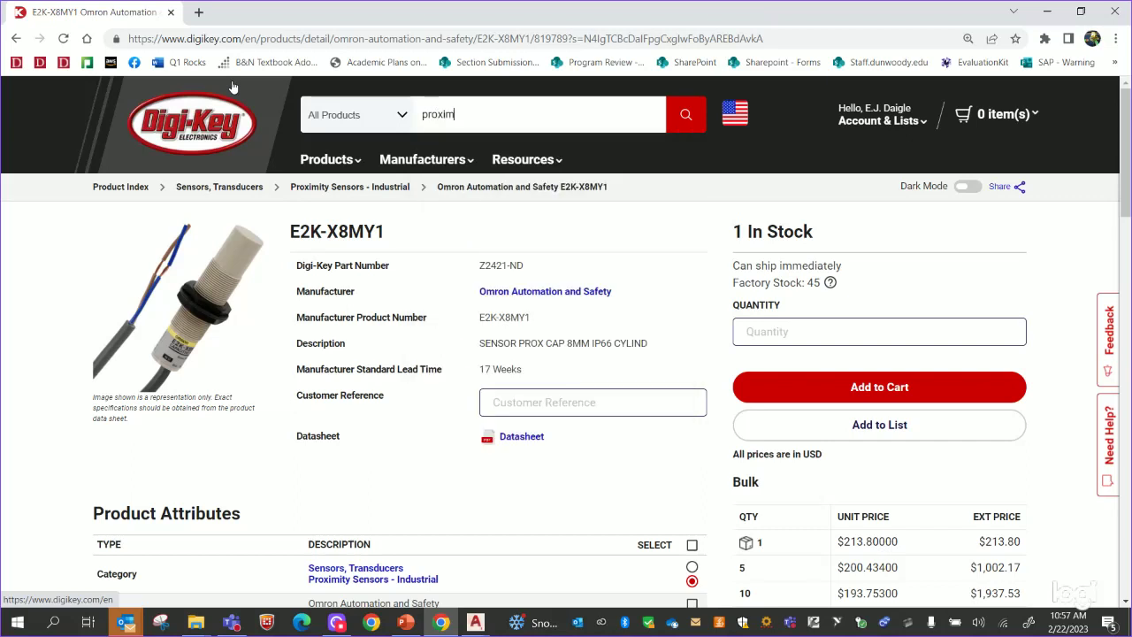
{"action": "type", "text": "ity serns"}
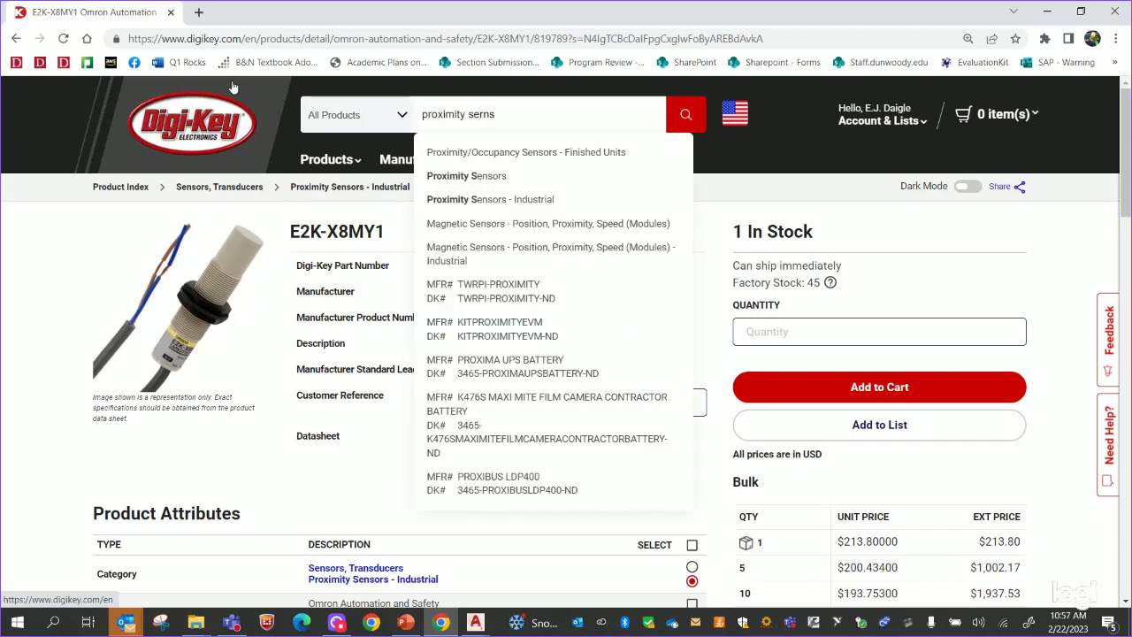
{"action": "key", "text": "BackSpace"}
{"action": "key", "text": "BackSpace"}
{"action": "key", "text": "BackSpace"}
{"action": "key", "text": "Return"}
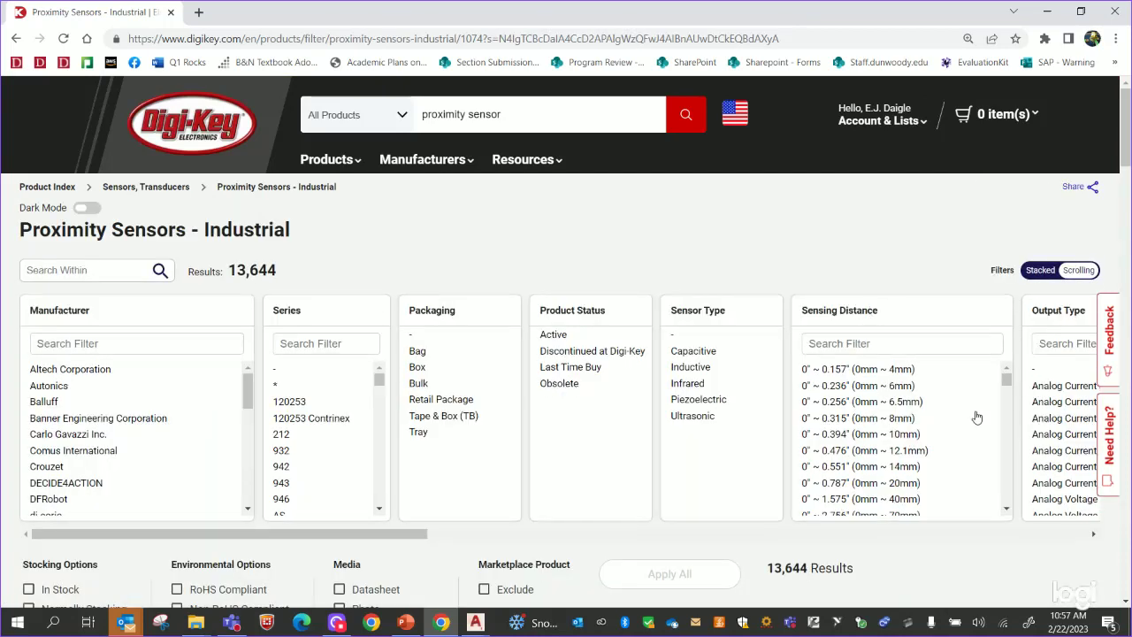
Filter the Digi-Key proximity sensors to manufacturer Omron Automation and Safety, In Stock, and sensor type Capacitive.
{"action": "scroll", "coordinate": [130, 415], "scroll_direction": "down", "scroll_amount": 3}
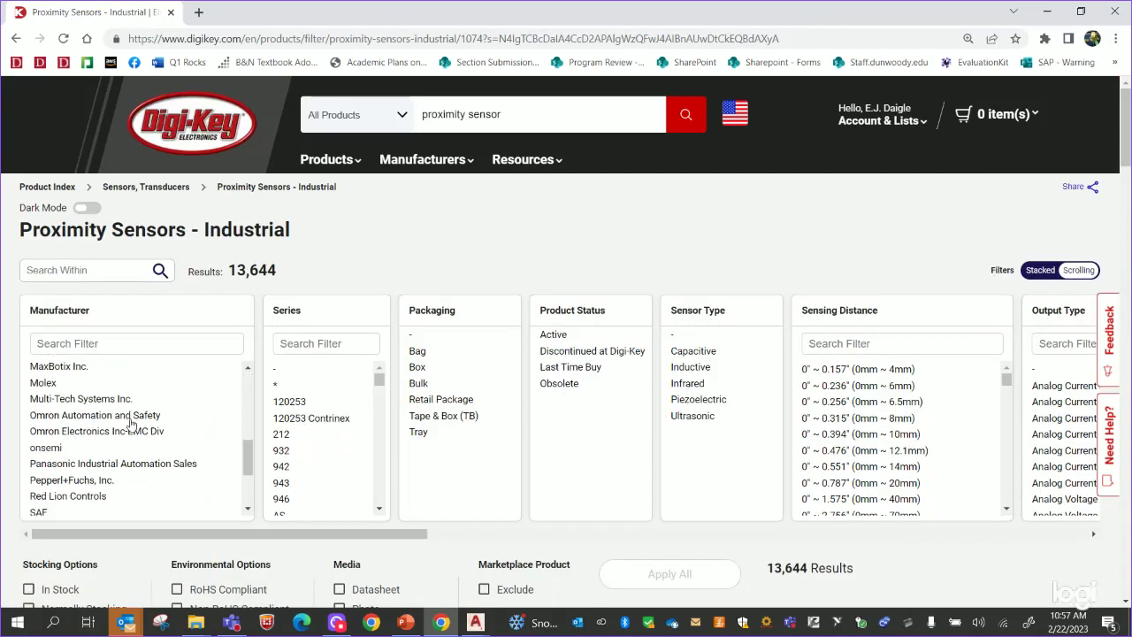
{"action": "left_click", "coordinate": [142, 415]}
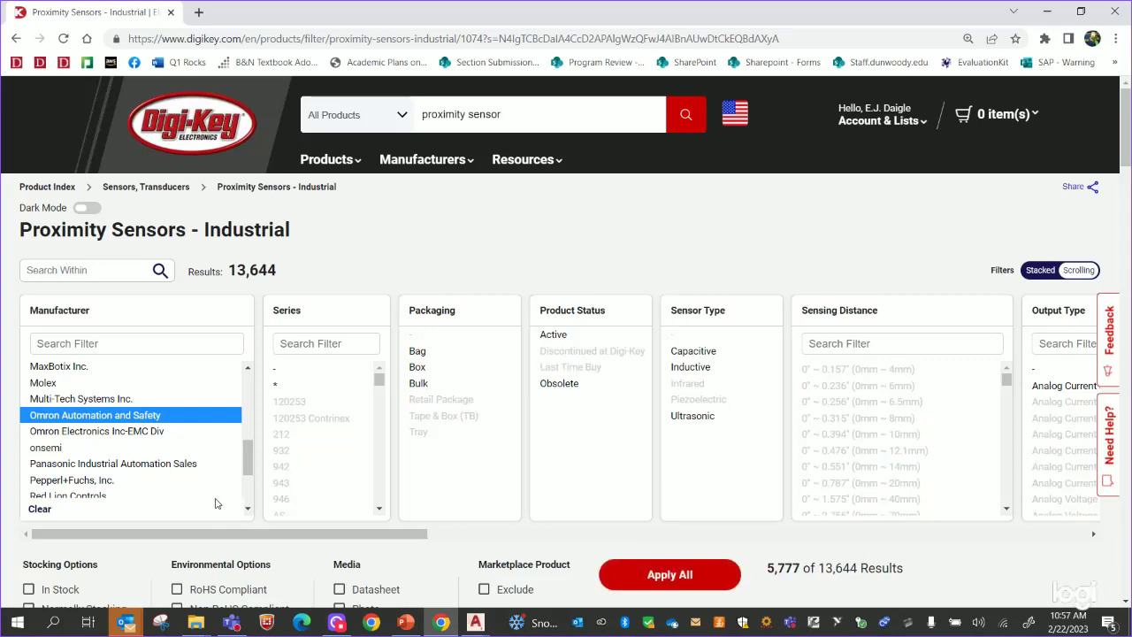
{"action": "scroll", "coordinate": [218, 566], "scroll_direction": "down", "scroll_amount": 2}
{"action": "left_click", "coordinate": [28, 441]}
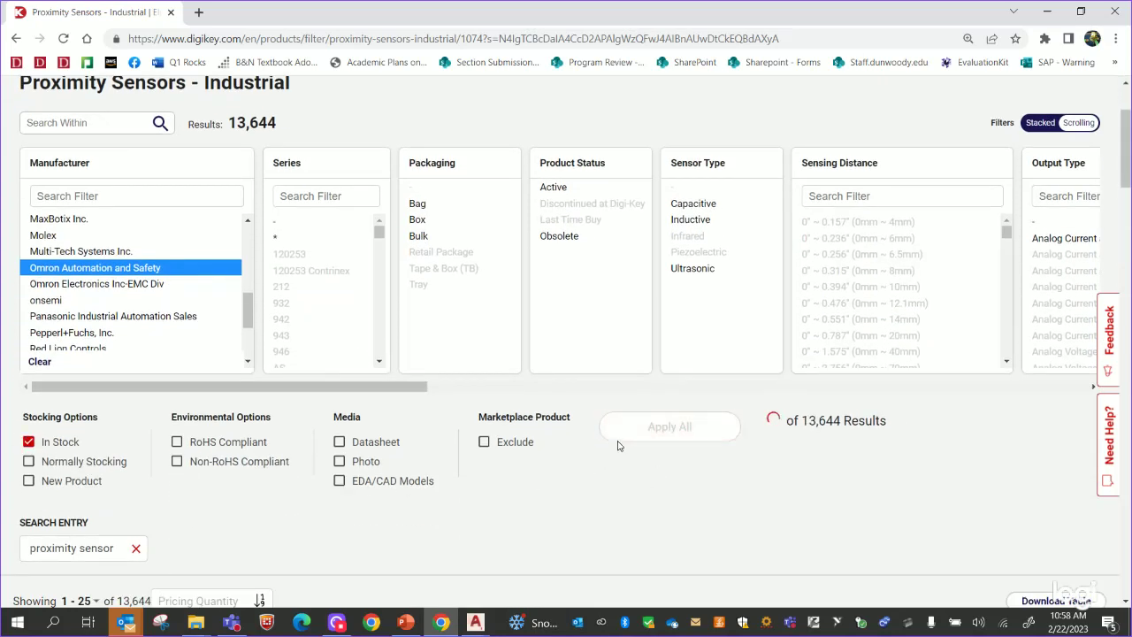
{"action": "left_click", "coordinate": [703, 205]}
Filter the supply voltage to the range from 10V ~ 40V through 12V ~ 24V and apply all filters.
{"action": "left_click_drag", "start_coordinate": [361, 389], "coordinate": [843, 394]}
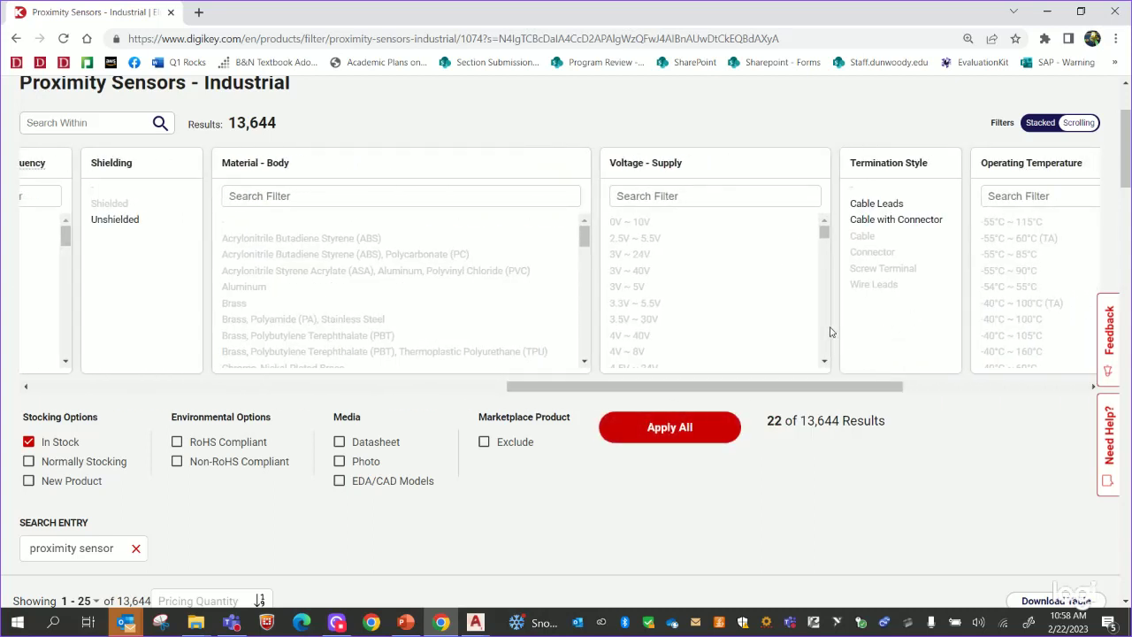
{"action": "scroll", "coordinate": [824, 328], "scroll_direction": "down", "scroll_amount": 5}
{"action": "scroll", "coordinate": [822, 326], "scroll_direction": "down", "scroll_amount": 3}
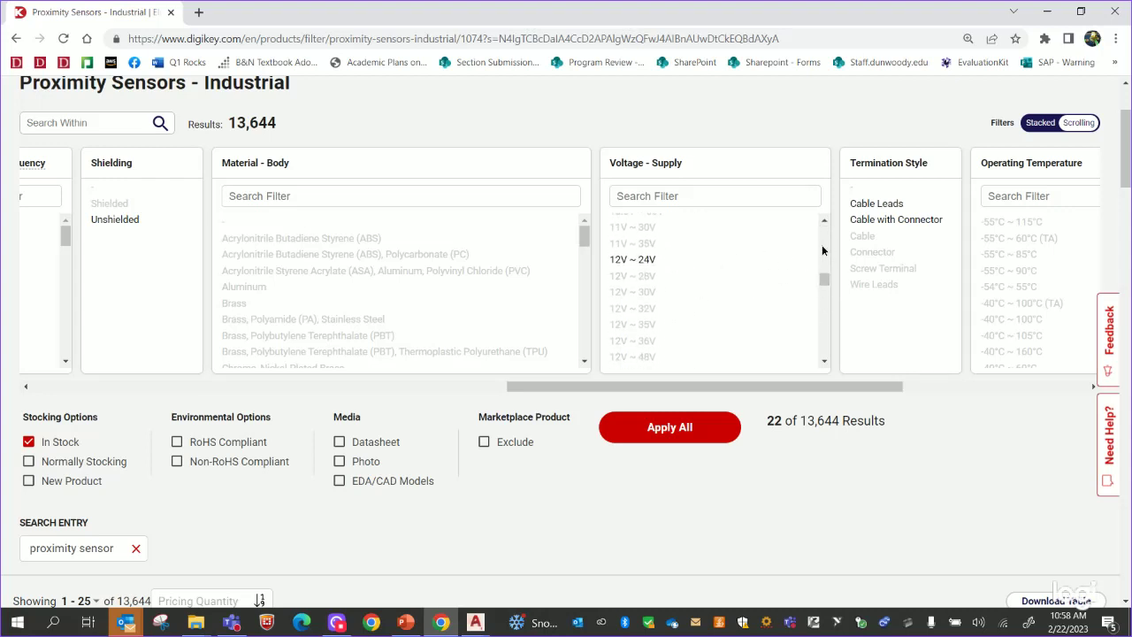
{"action": "scroll", "coordinate": [821, 244], "scroll_direction": "up", "scroll_amount": 3}
{"action": "left_click", "coordinate": [636, 427]}
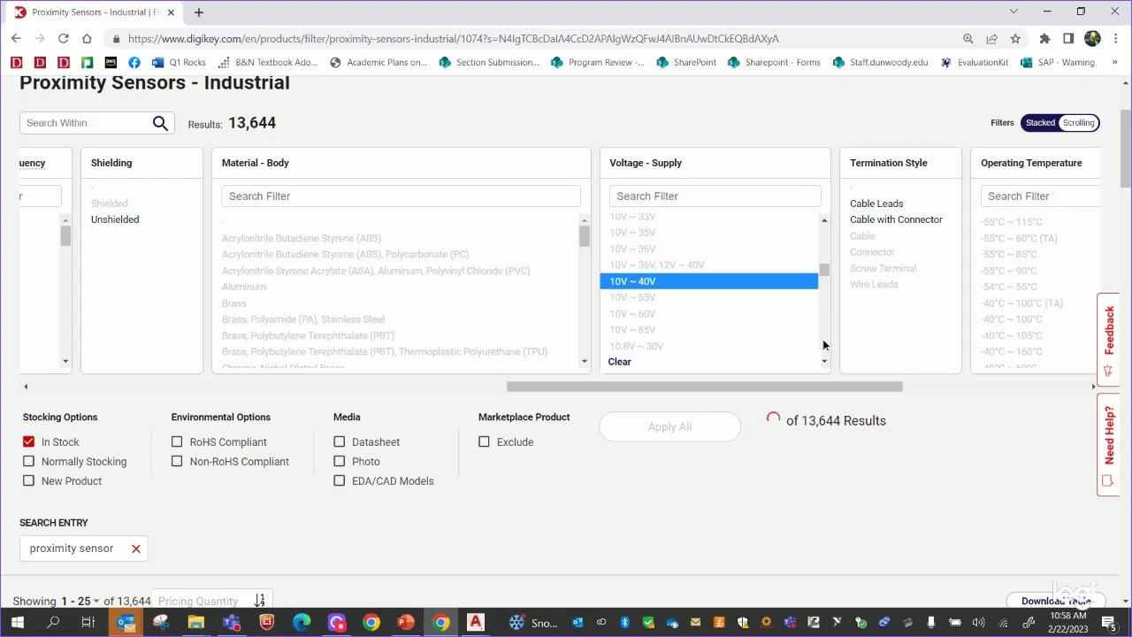
{"action": "scroll", "coordinate": [824, 345], "scroll_direction": "down", "scroll_amount": 2}
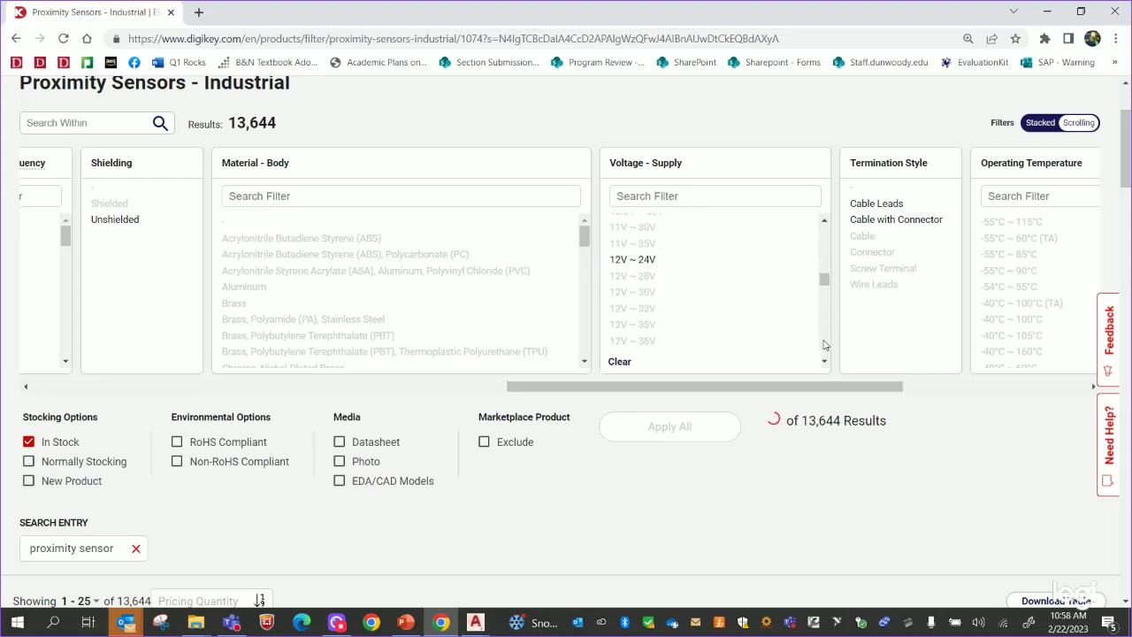
{"action": "left_click", "coordinate": [625, 261], "text": "shift"}
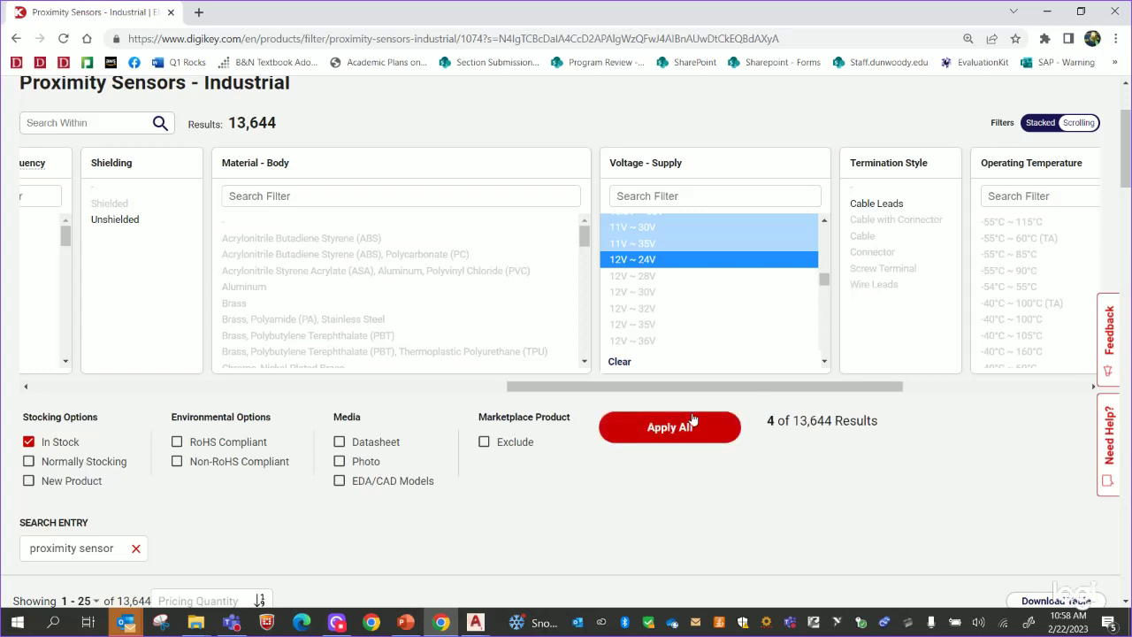
{"action": "left_click", "coordinate": [693, 421]}
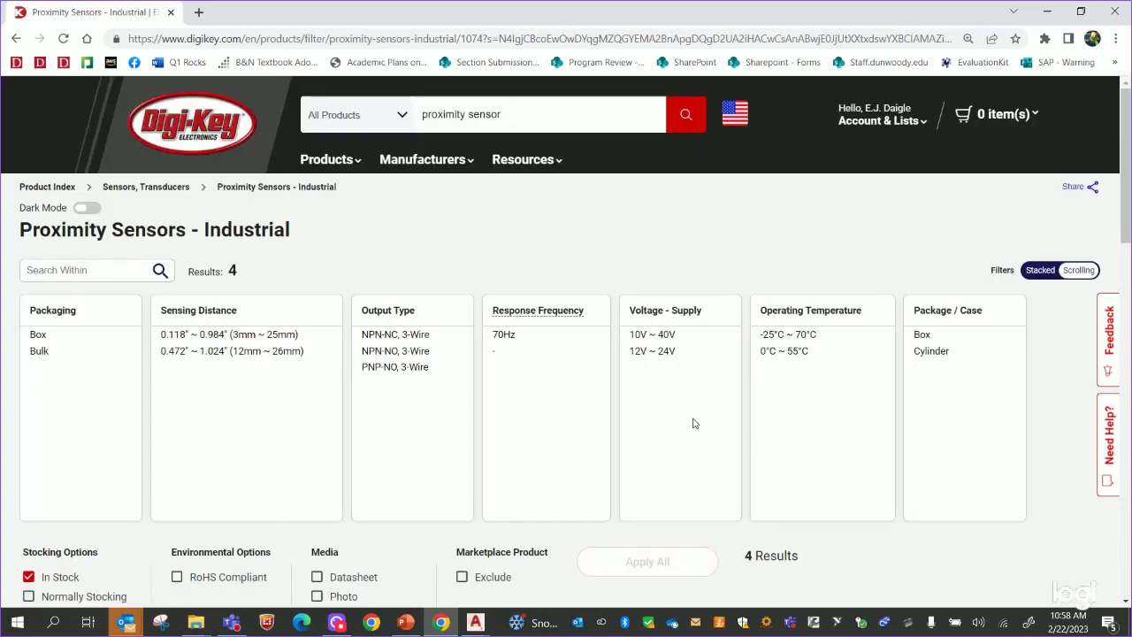
Compare the output types of the filtered sensors and open the product page of the PNP-NO sensor E2K-C25MF1.
{"action": "scroll", "coordinate": [693, 422], "scroll_direction": "down", "scroll_amount": 7}
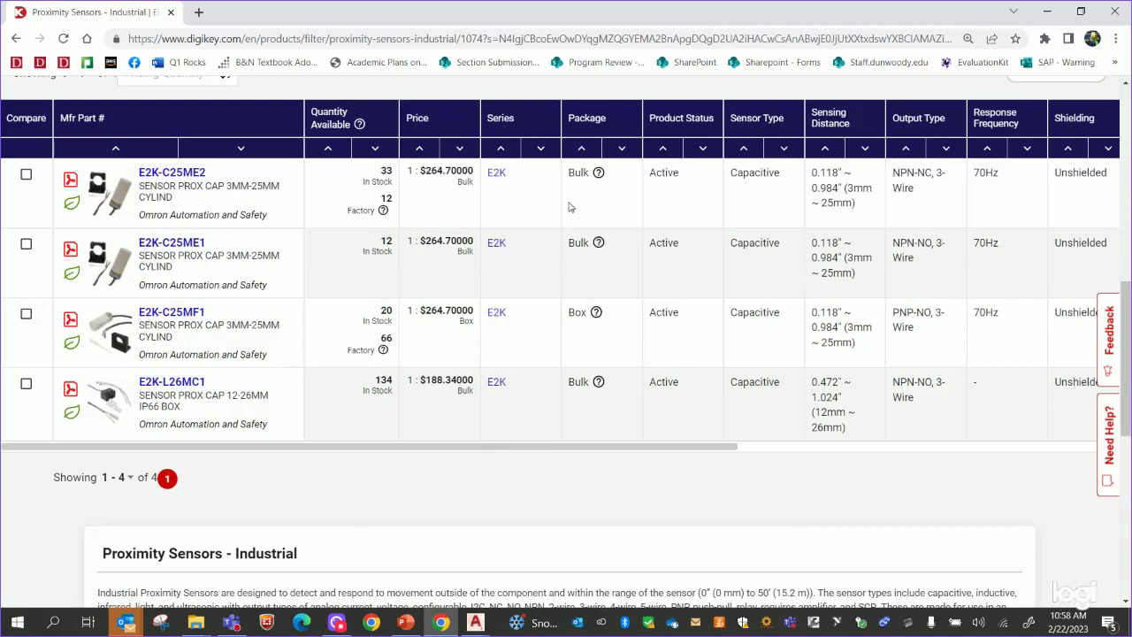
{"action": "mouse_move", "coordinate": [119, 298]}
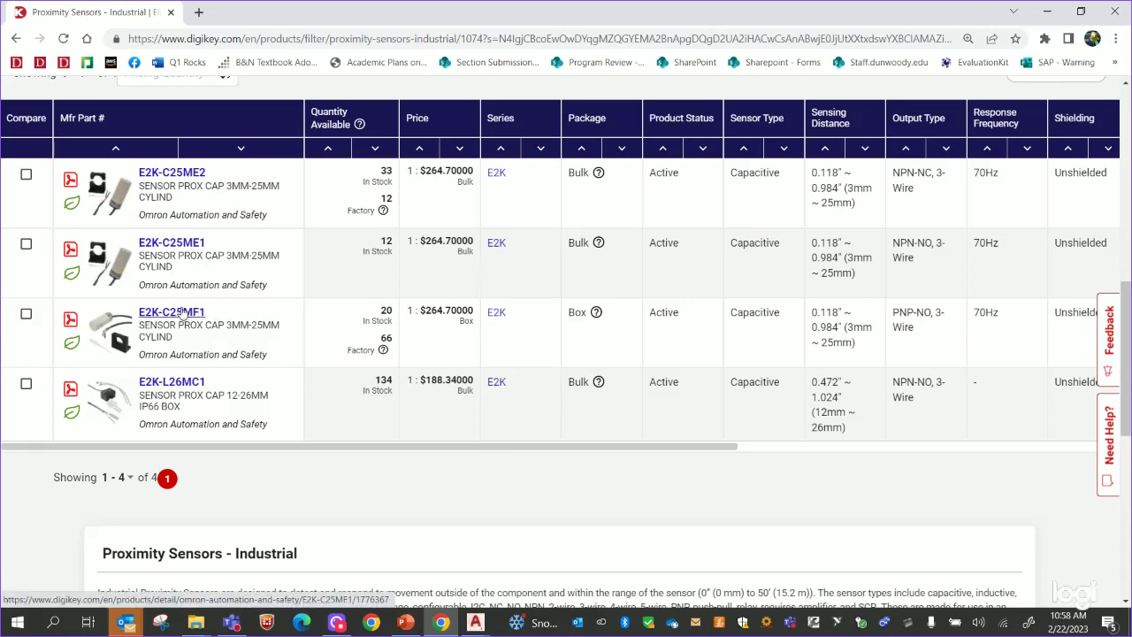
{"action": "left_click", "coordinate": [502, 387]}
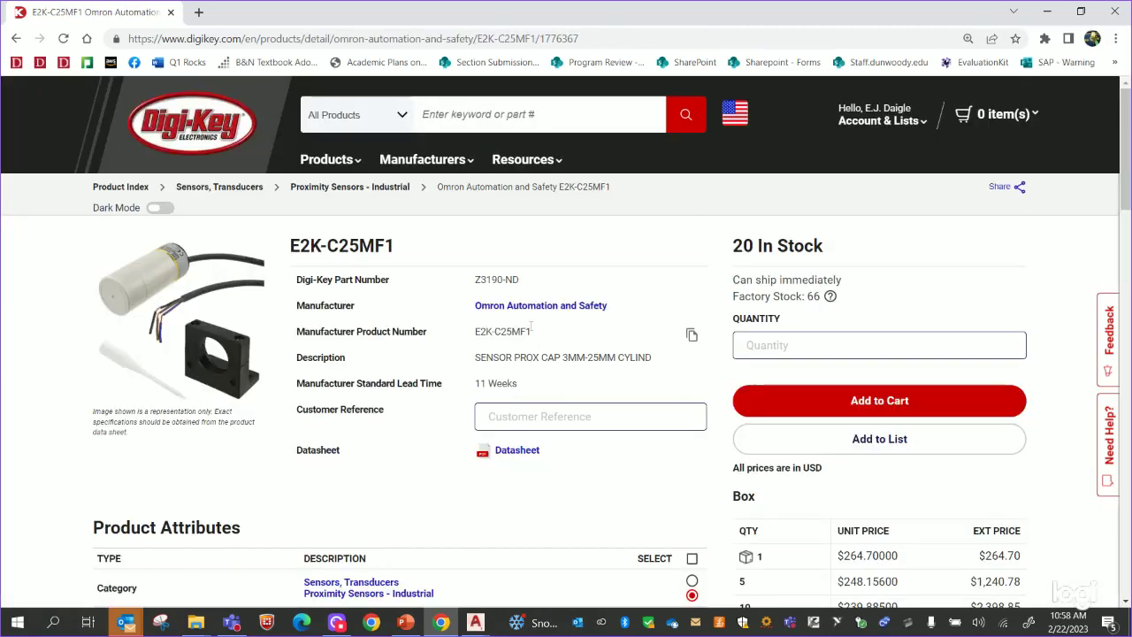
Copy the manufacturer product number E2K-C25MF1 and paste it over the new record's catalog number in AutoCAD Electrical.
{"action": "left_click_drag", "start_coordinate": [531, 330], "coordinate": [475, 331]}
{"action": "key", "text": "ctrl+c"}
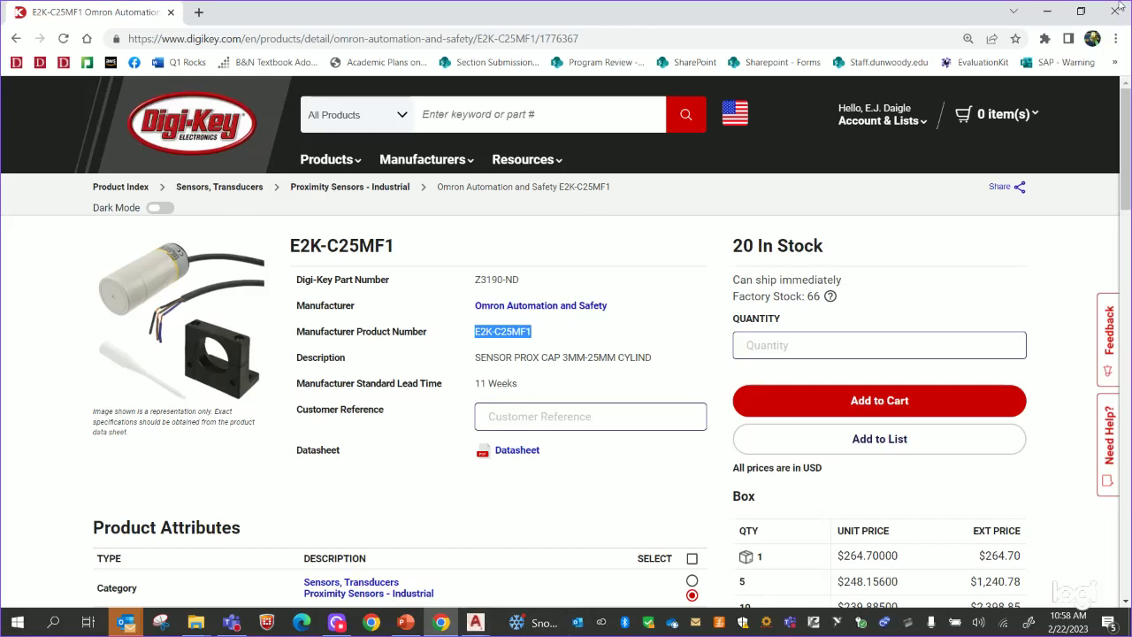
{"action": "left_click", "coordinate": [1036, 18]}
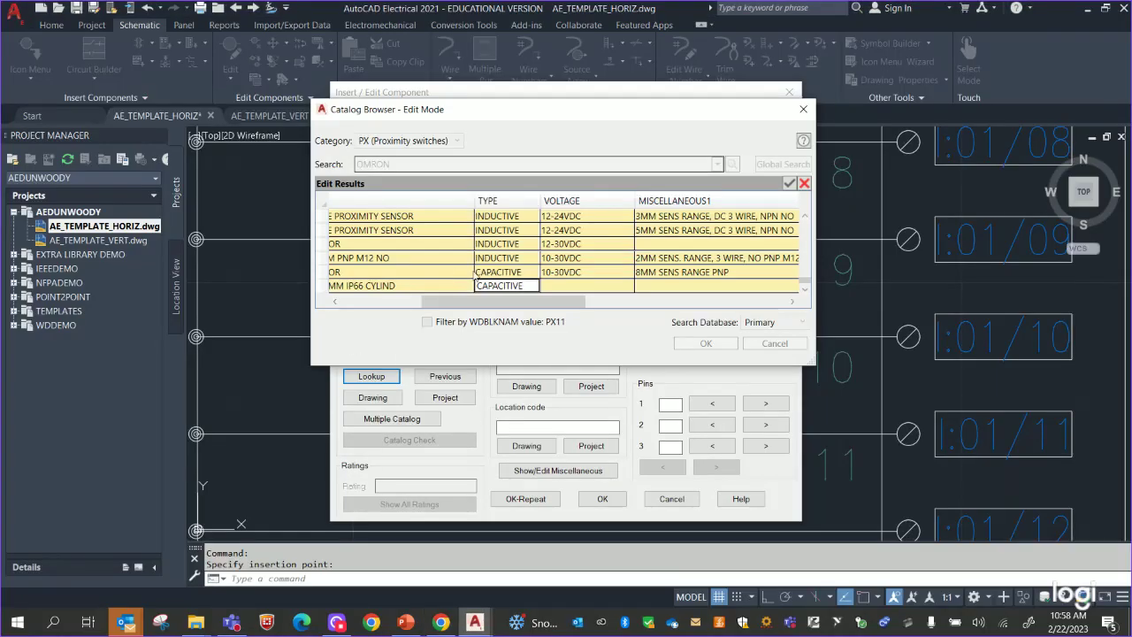
{"action": "left_click_drag", "start_coordinate": [501, 303], "coordinate": [389, 305]}
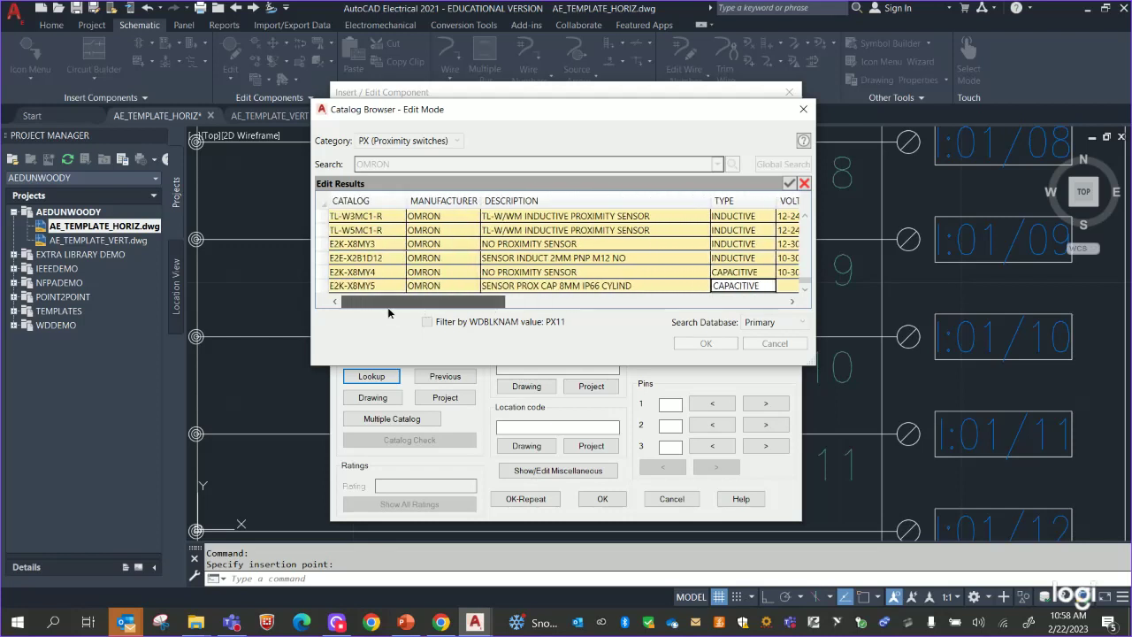
{"action": "left_click", "coordinate": [389, 285]}
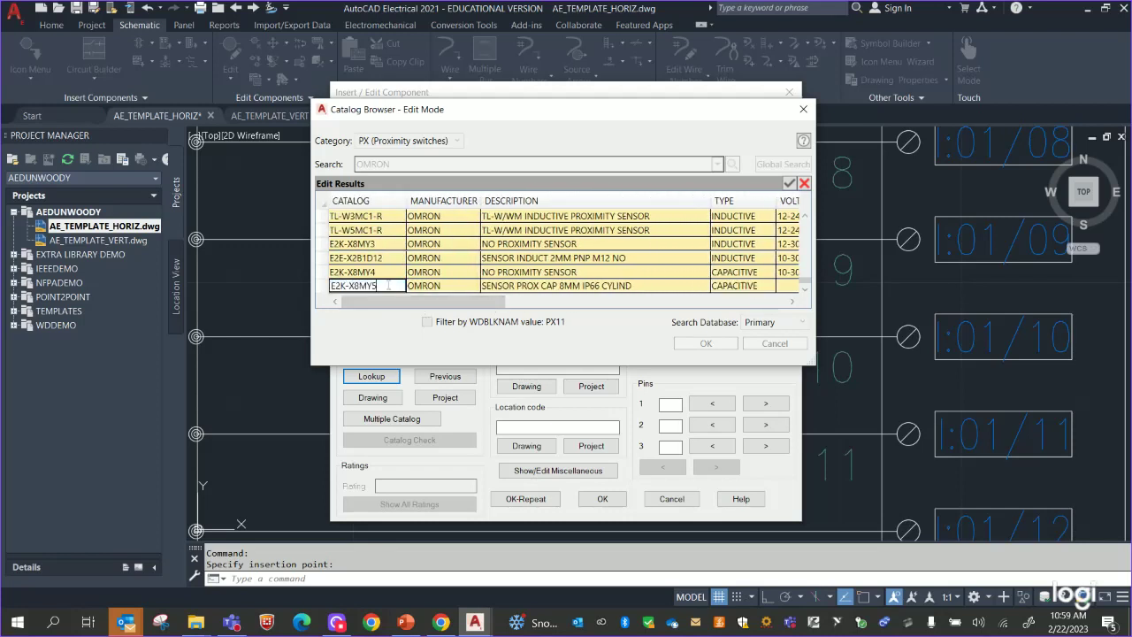
{"action": "double_click", "coordinate": [389, 286]}
{"action": "left_click_drag", "start_coordinate": [376, 286], "coordinate": [314, 289]}
{"action": "key", "text": "ctrl+v"}
Copy the description SENSOR PROX CAP 3MM-25MM CYLIND from Digi-Key in Chrome and paste it over the new record's description in AutoCAD Electrical.
{"action": "left_click", "coordinate": [440, 621]}
{"action": "left_click", "coordinate": [559, 359]}
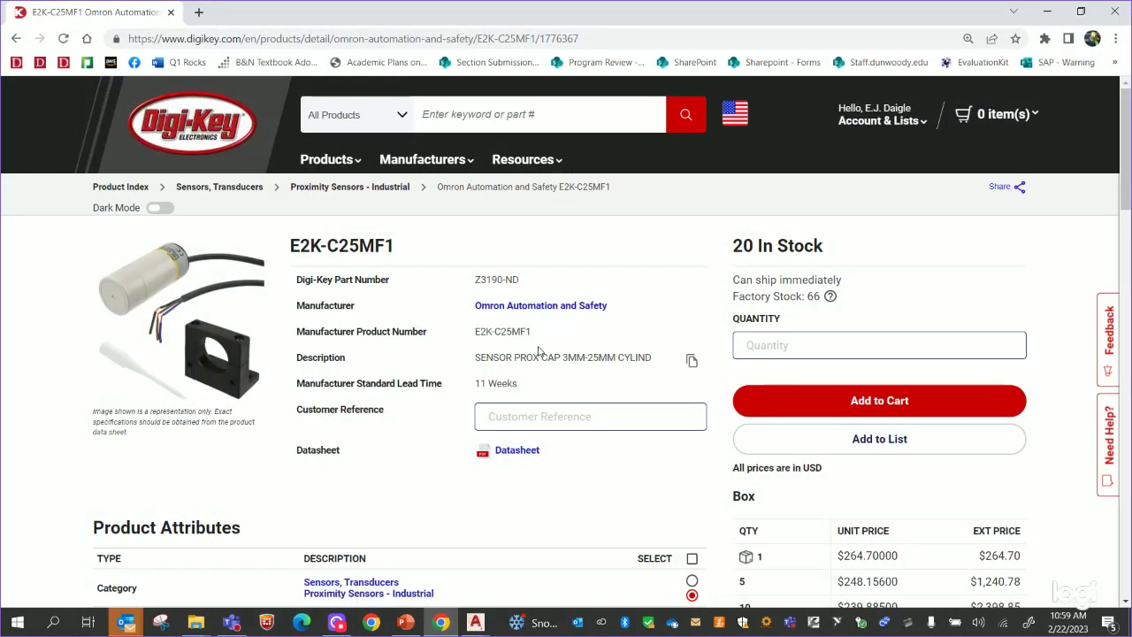
{"action": "left_click_drag", "start_coordinate": [476, 356], "coordinate": [654, 353]}
{"action": "key", "text": "ctrl+c"}
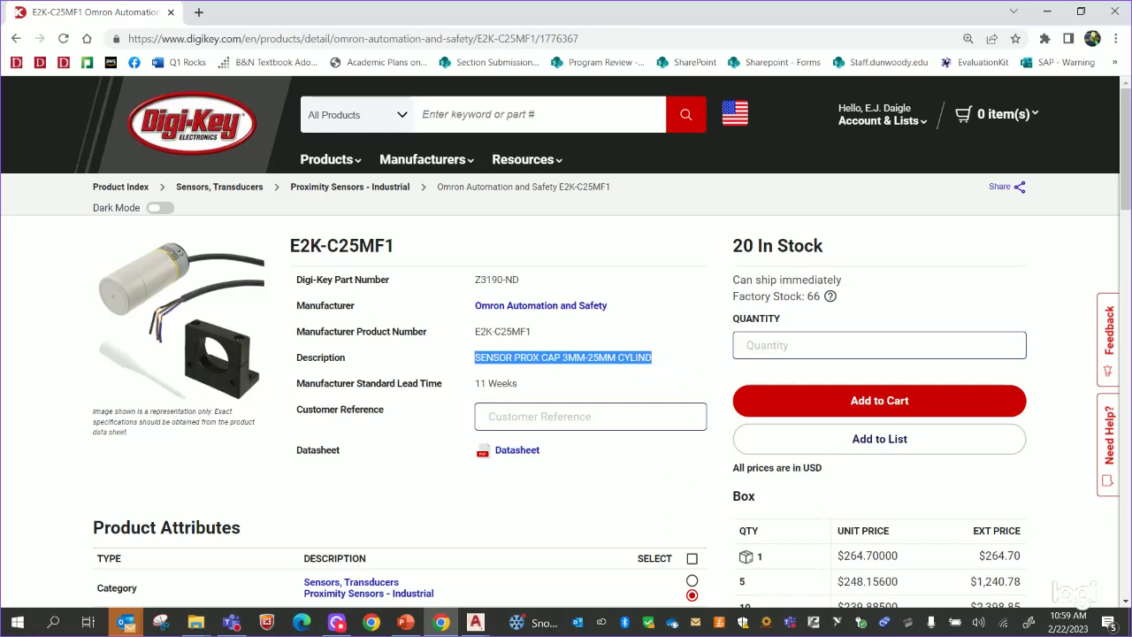
{"action": "left_click", "coordinate": [473, 622]}
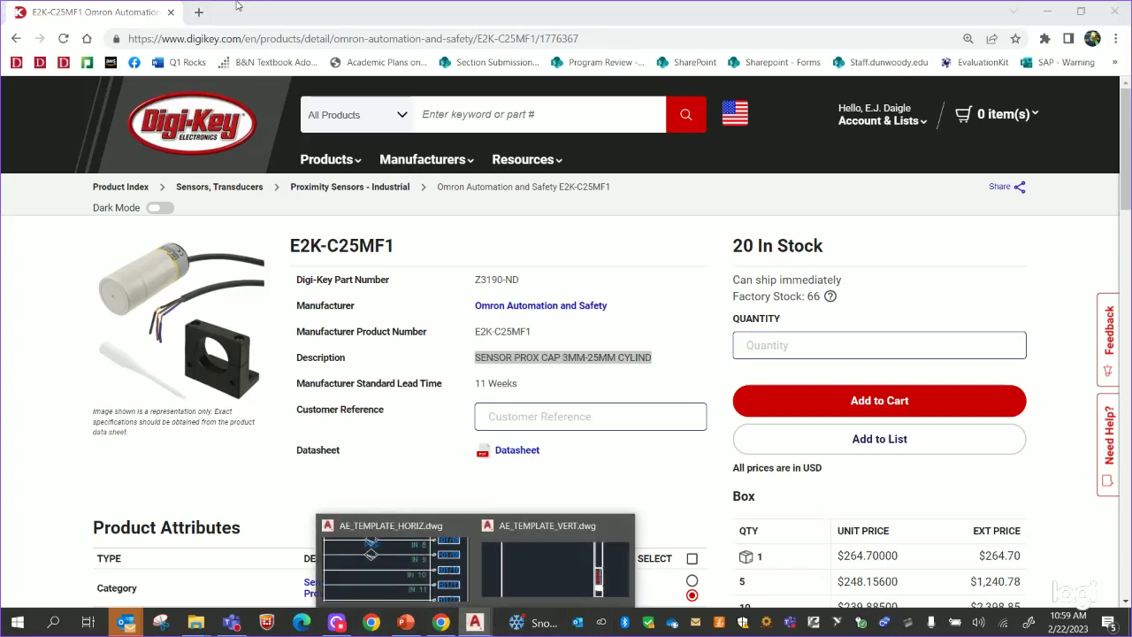
{"action": "left_click", "coordinate": [1061, 11]}
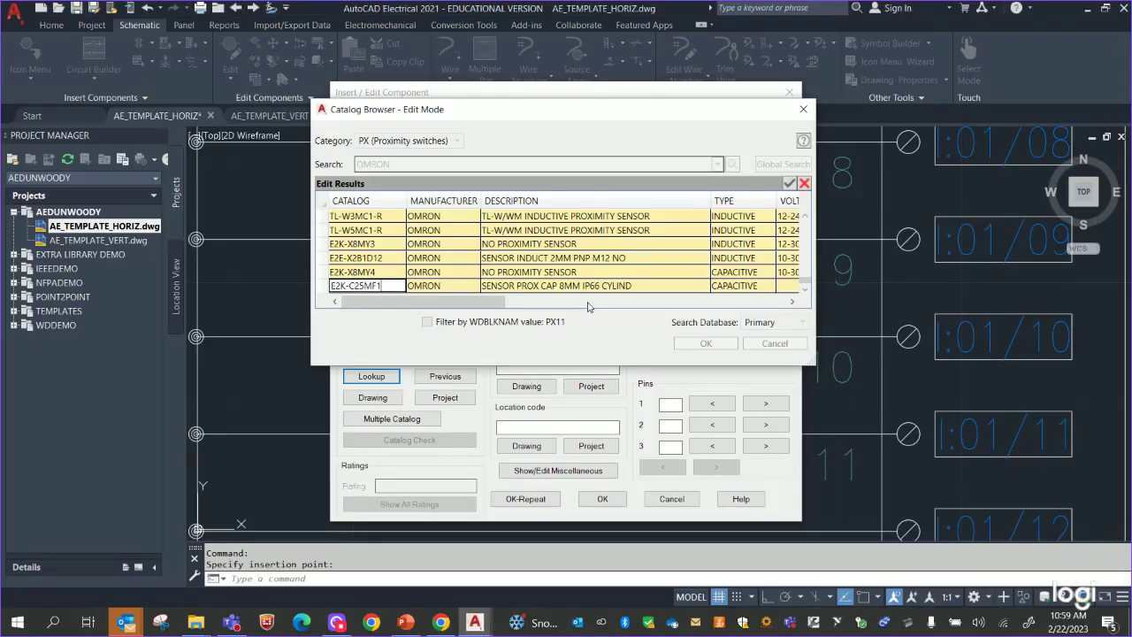
{"action": "left_click", "coordinate": [636, 286]}
{"action": "left_click", "coordinate": [636, 285]}
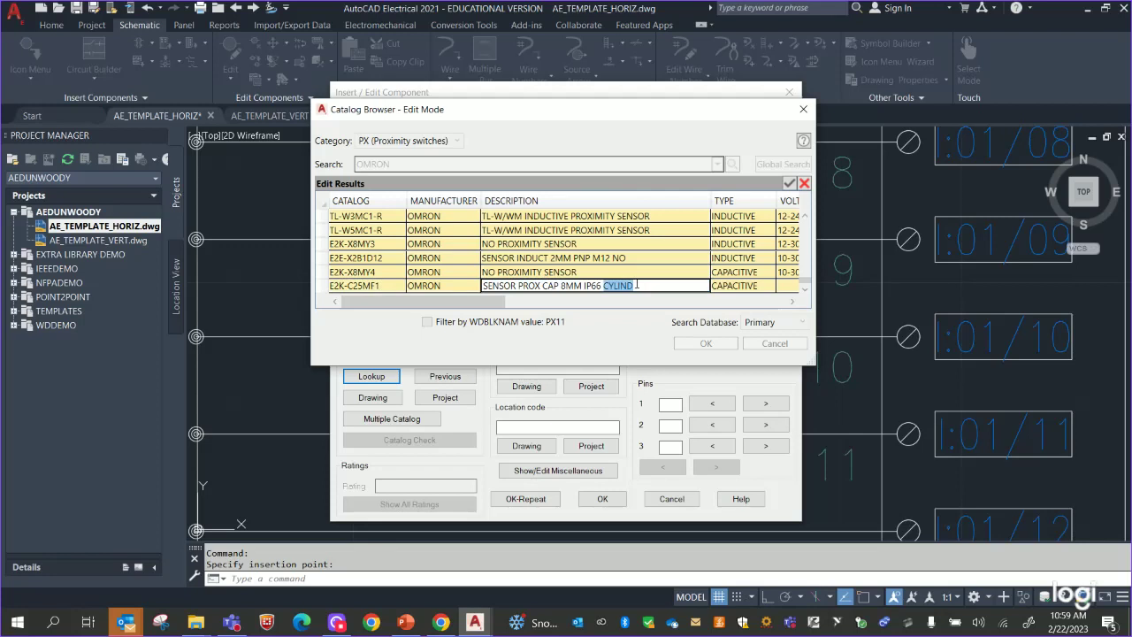
{"action": "left_click_drag", "start_coordinate": [633, 285], "coordinate": [484, 273]}
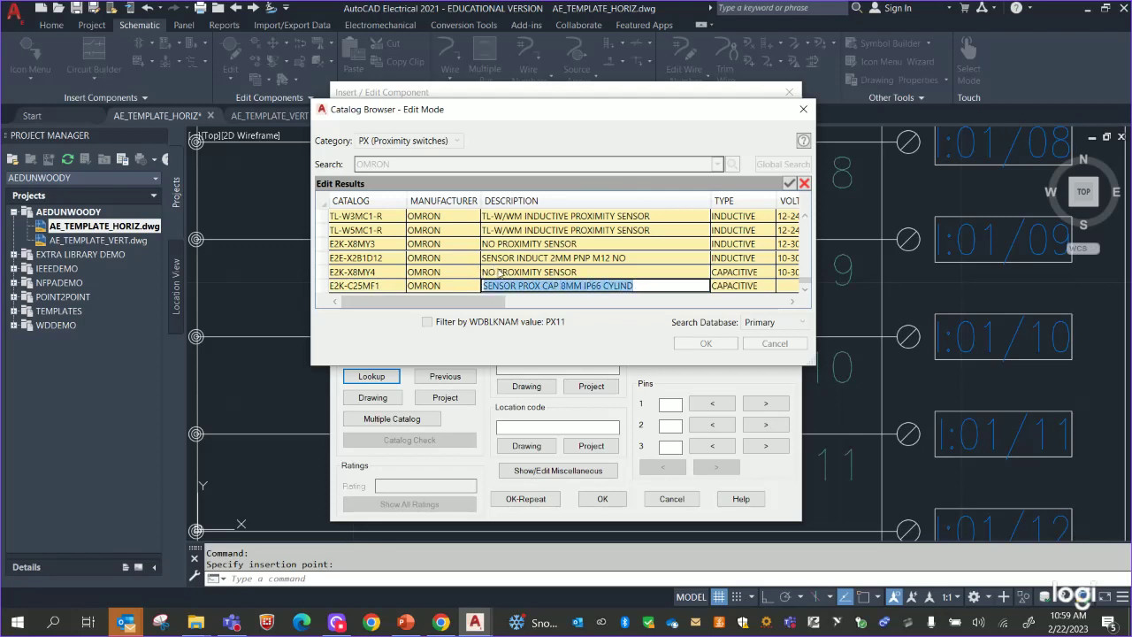
{"action": "key", "text": "ctrl+v"}
Check the supply voltage on the Digi-Key page in Chrome and set the new record's voltage to 10-40VDC in AutoCAD Electrical.
{"action": "left_click", "coordinate": [557, 306]}
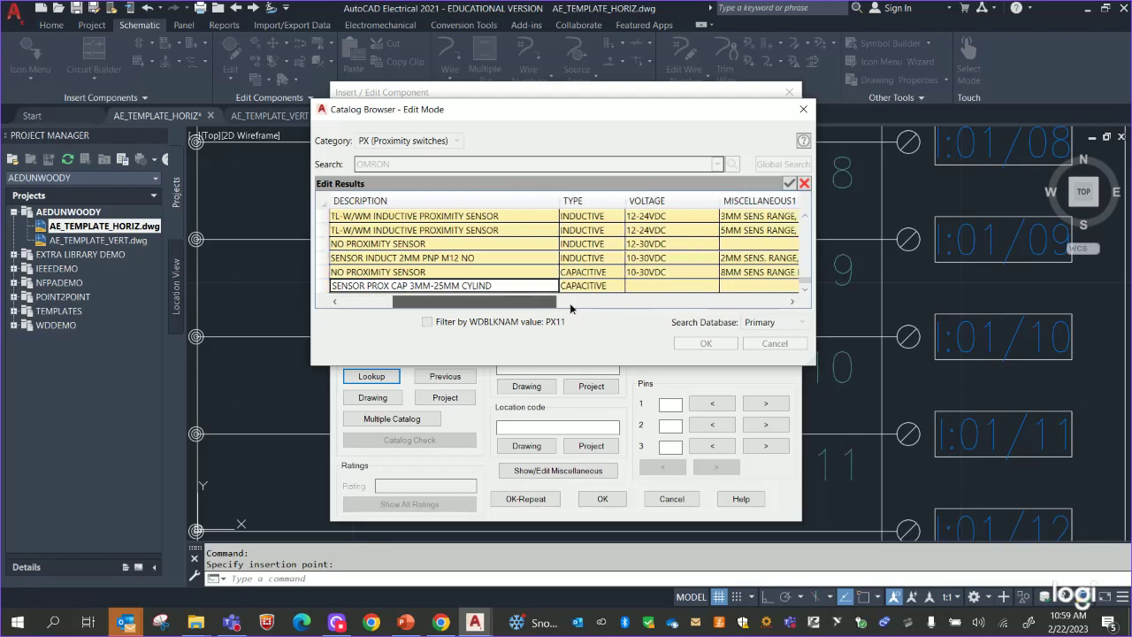
{"action": "left_click", "coordinate": [447, 622]}
{"action": "scroll", "coordinate": [677, 399], "scroll_direction": "down", "scroll_amount": 4}
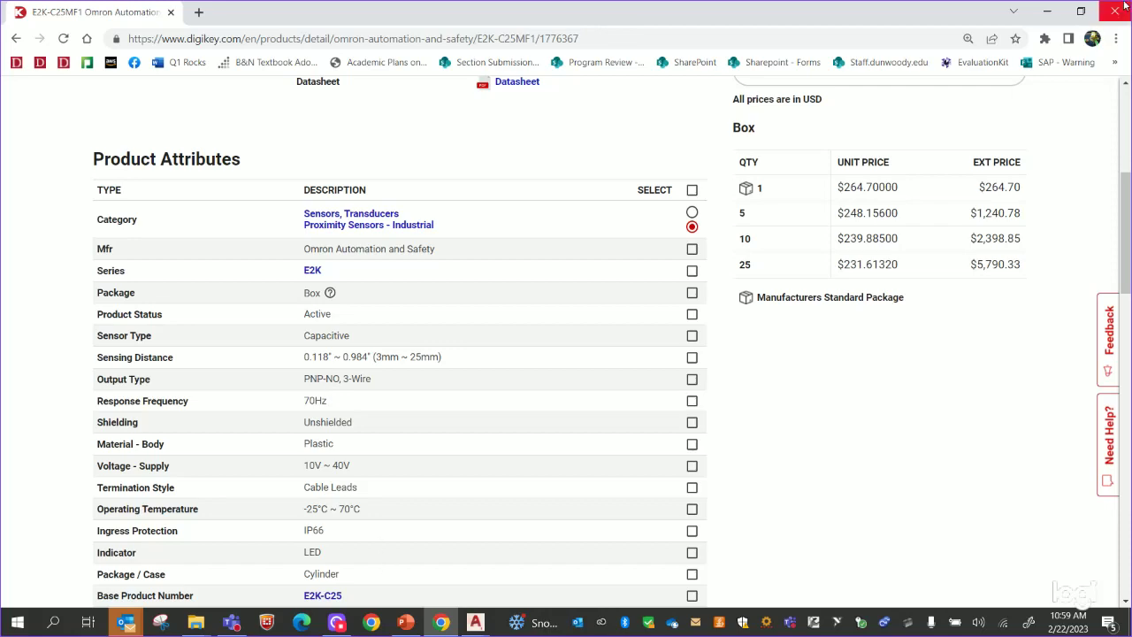
{"action": "left_click", "coordinate": [1047, 12]}
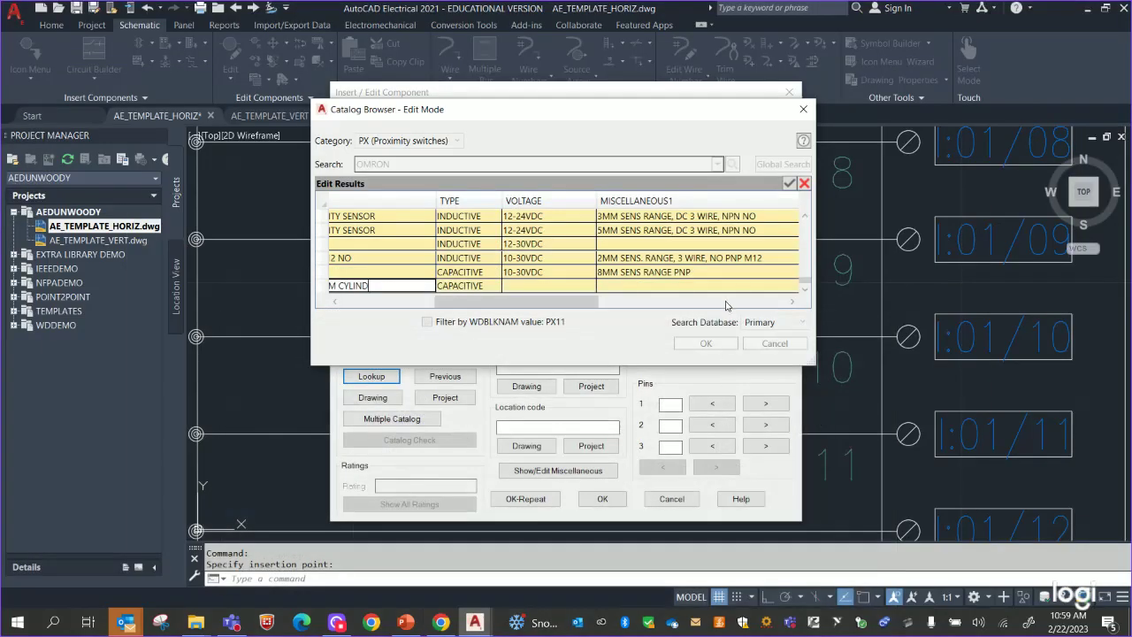
{"action": "double_click", "coordinate": [549, 287]}
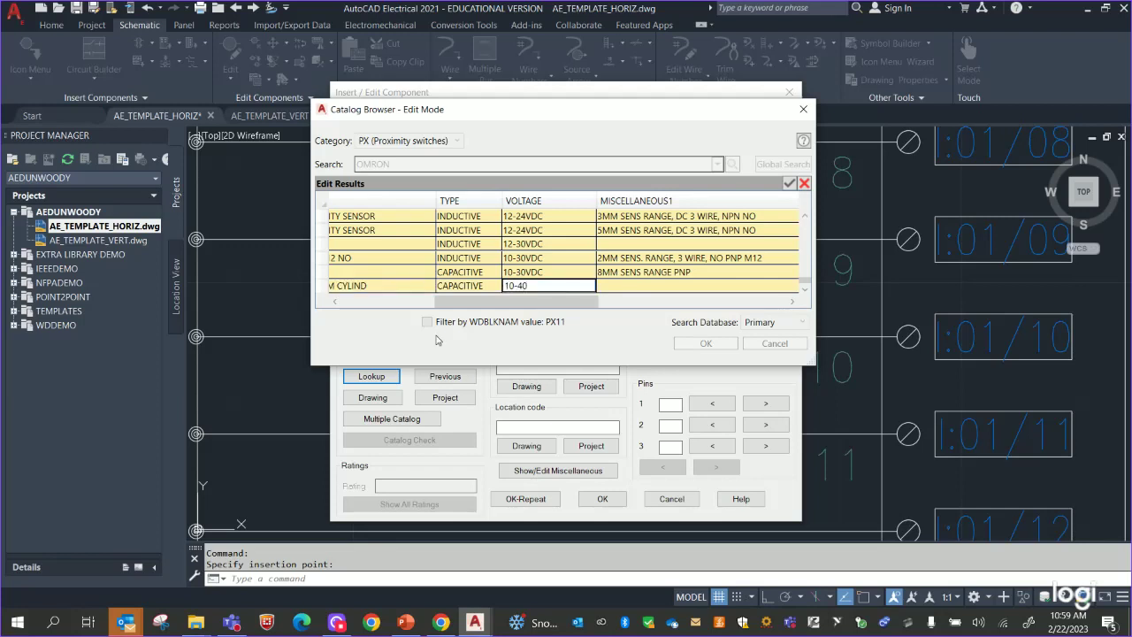
{"action": "key", "text": "Tab"}
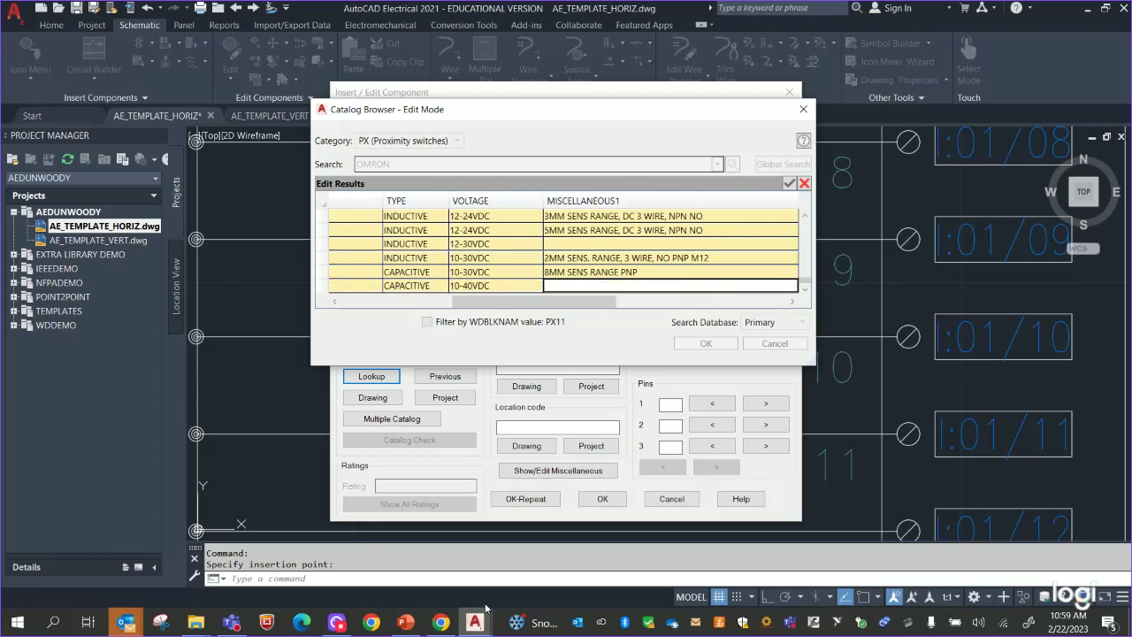
Check the sensing distance and output type on Digi-Key in Chrome, and set the new record's MISCELLANEOUS1 to 3MM-25MM, PNP, NO in AutoCAD Electrical.
{"action": "left_click", "coordinate": [442, 625]}
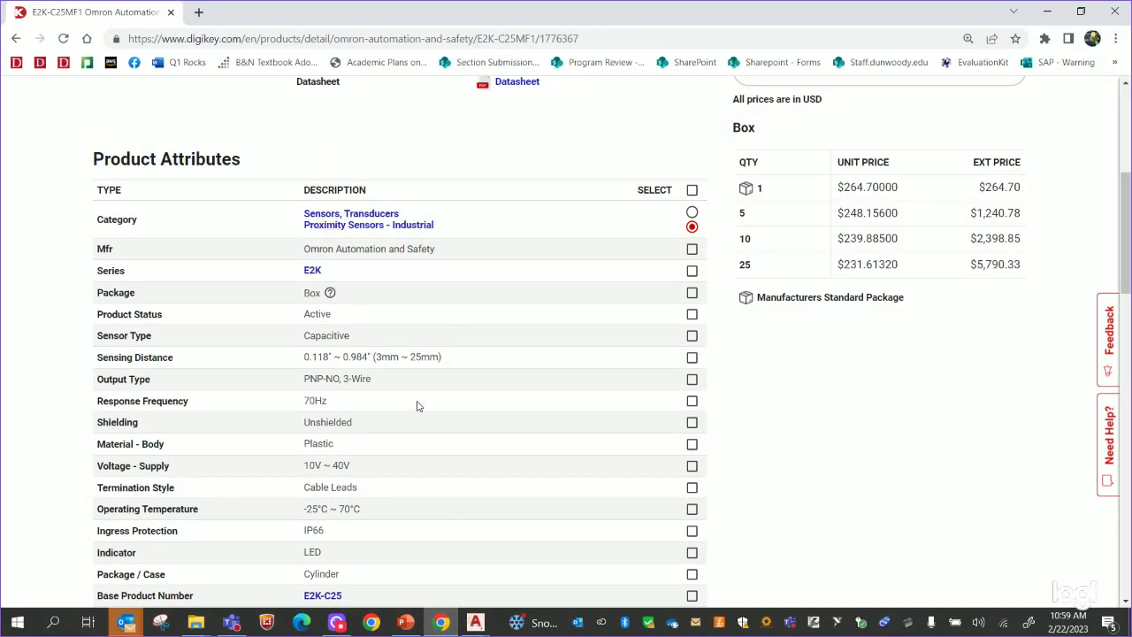
{"action": "scroll", "coordinate": [418, 406], "scroll_direction": "up", "scroll_amount": 5}
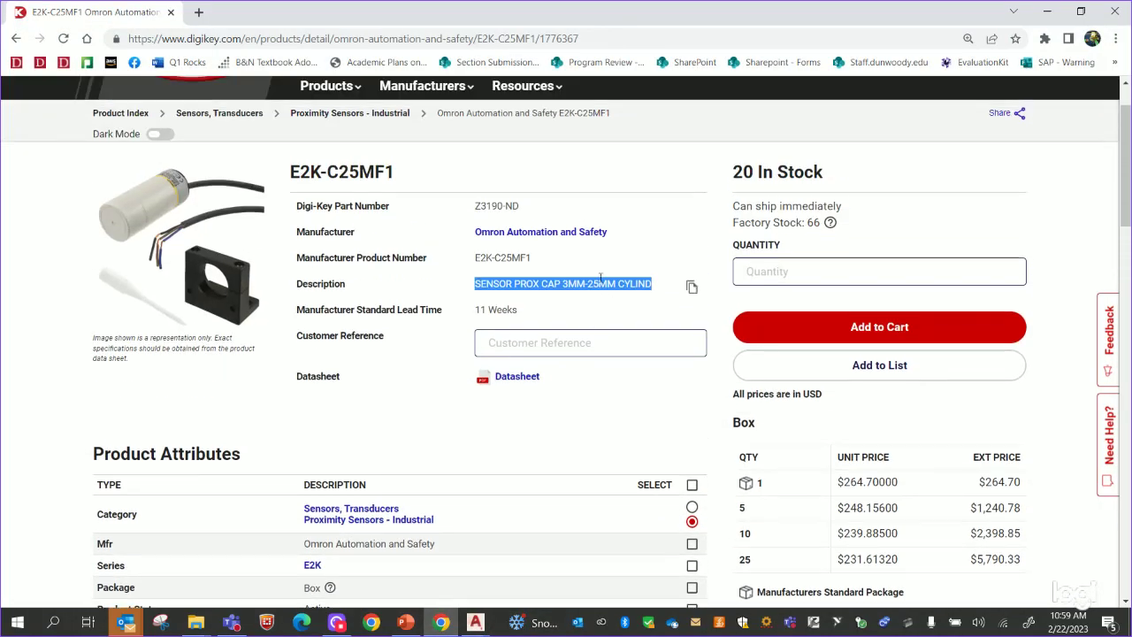
{"action": "scroll", "coordinate": [571, 308], "scroll_direction": "down", "scroll_amount": 3}
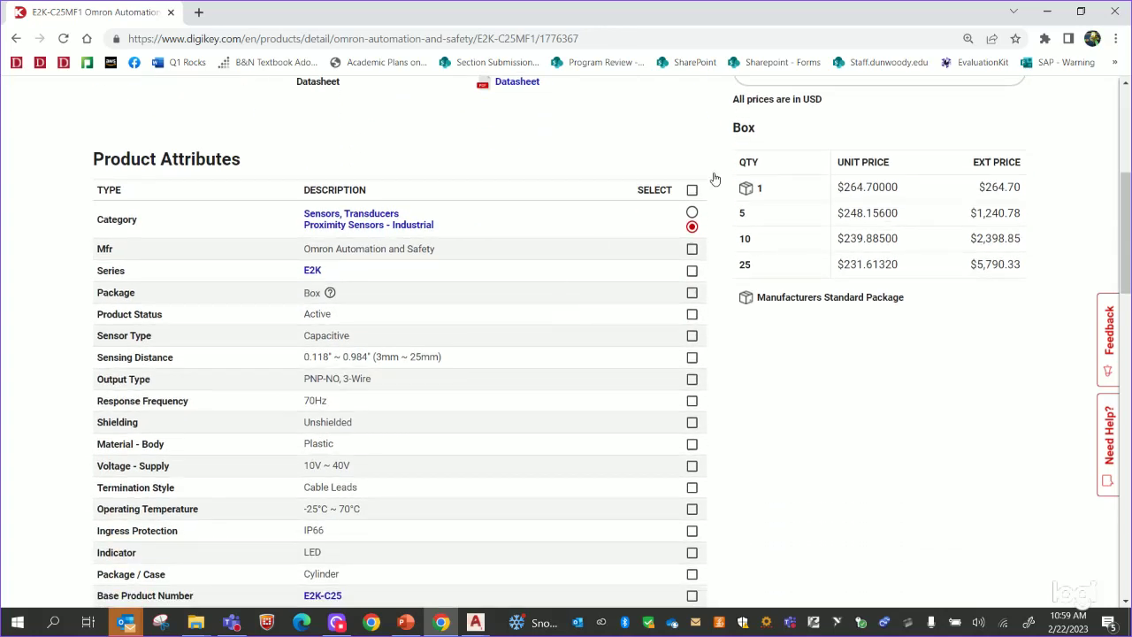
{"action": "left_click", "coordinate": [1047, 11]}
{"action": "left_click", "coordinate": [617, 277]}
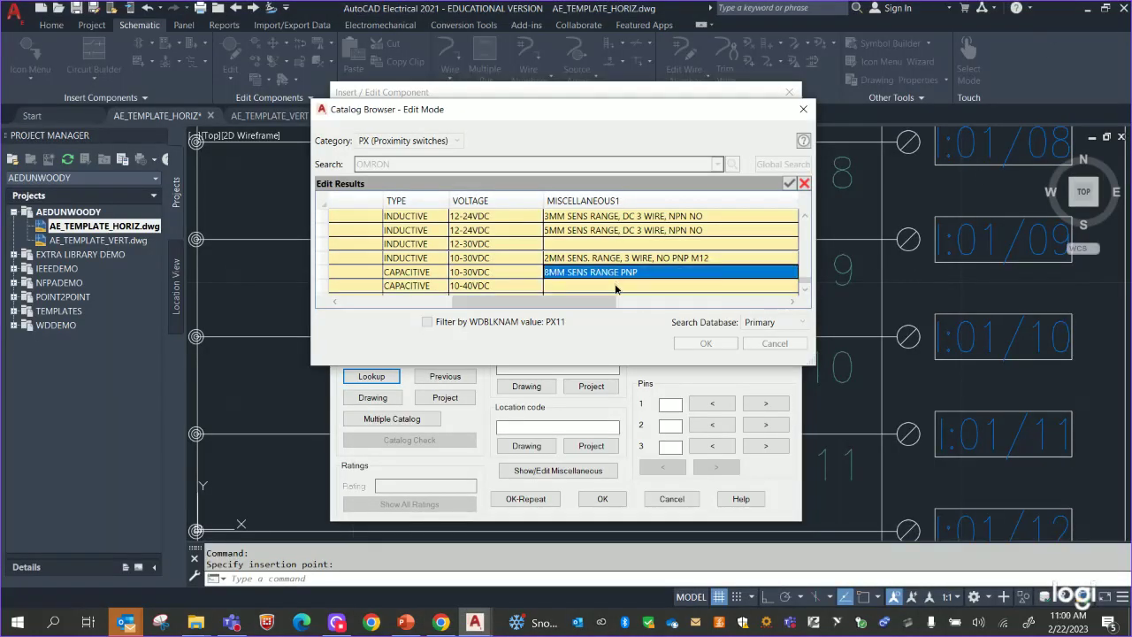
{"action": "left_click", "coordinate": [616, 284]}
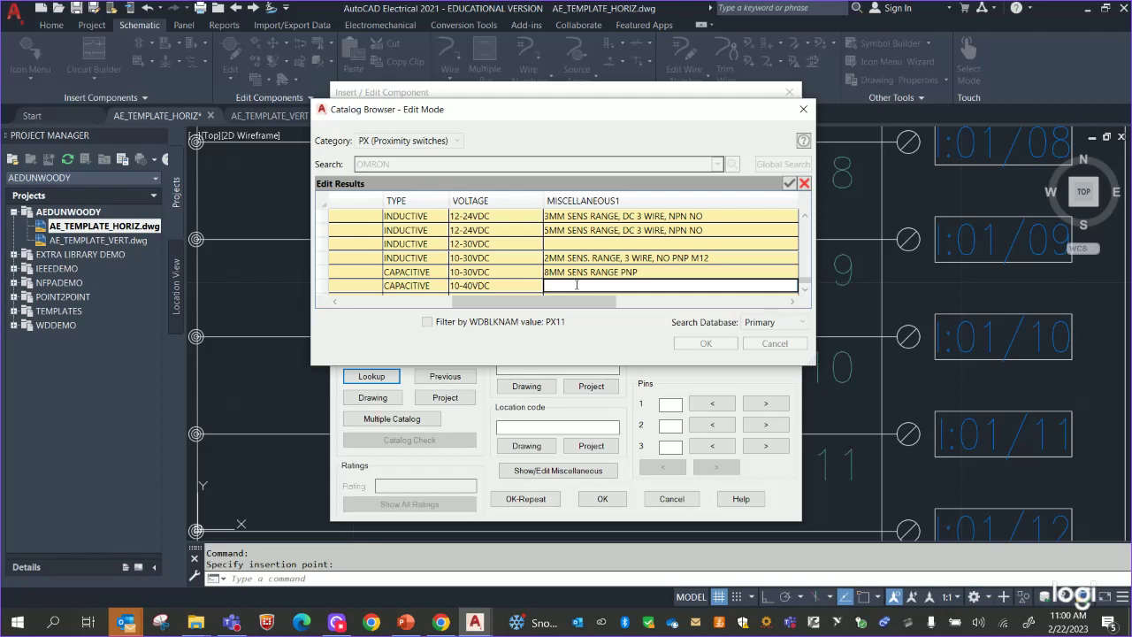
{"action": "type", "text": "3MM-25MM, PNP,"}
{"action": "type", "text": "NO"}
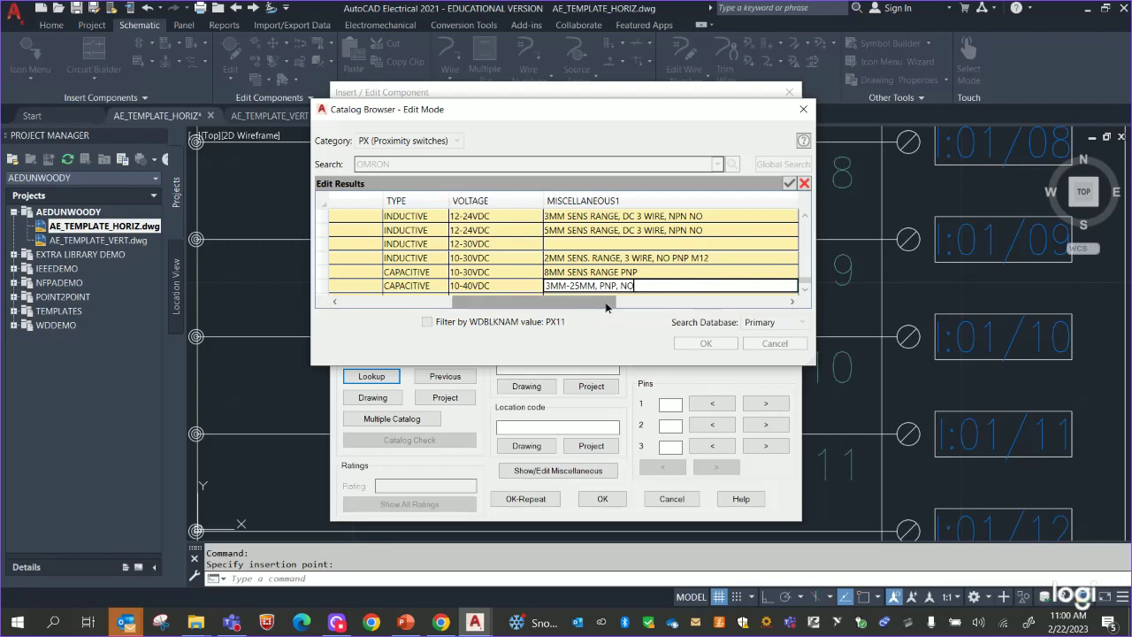
{"action": "left_click_drag", "start_coordinate": [594, 302], "coordinate": [449, 320]}
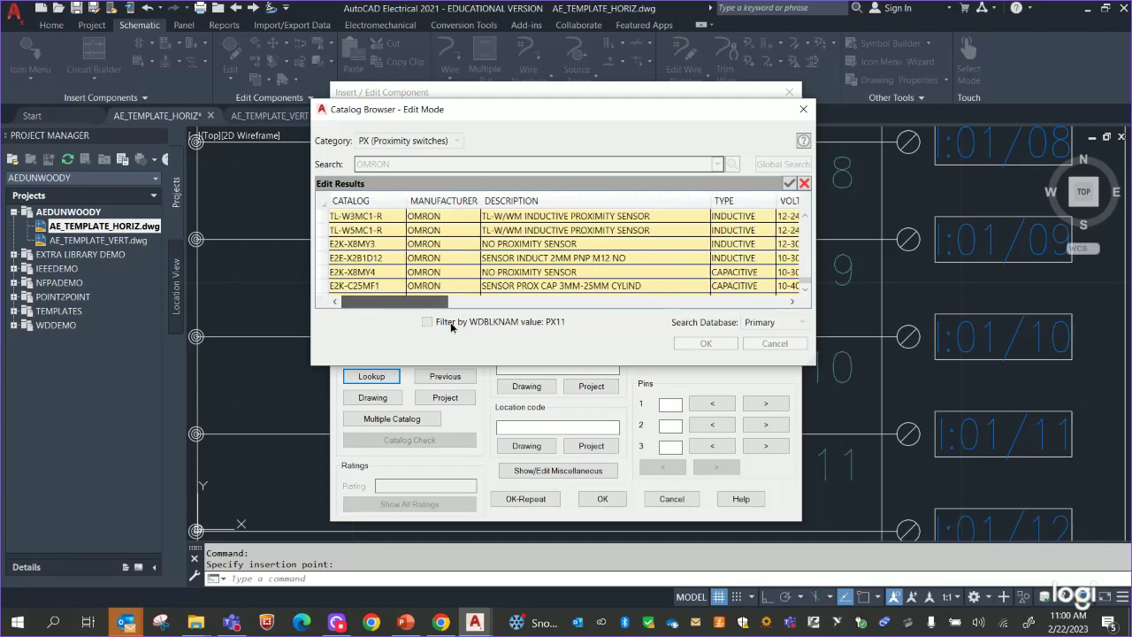
{"action": "key", "text": "ctrl+End"}
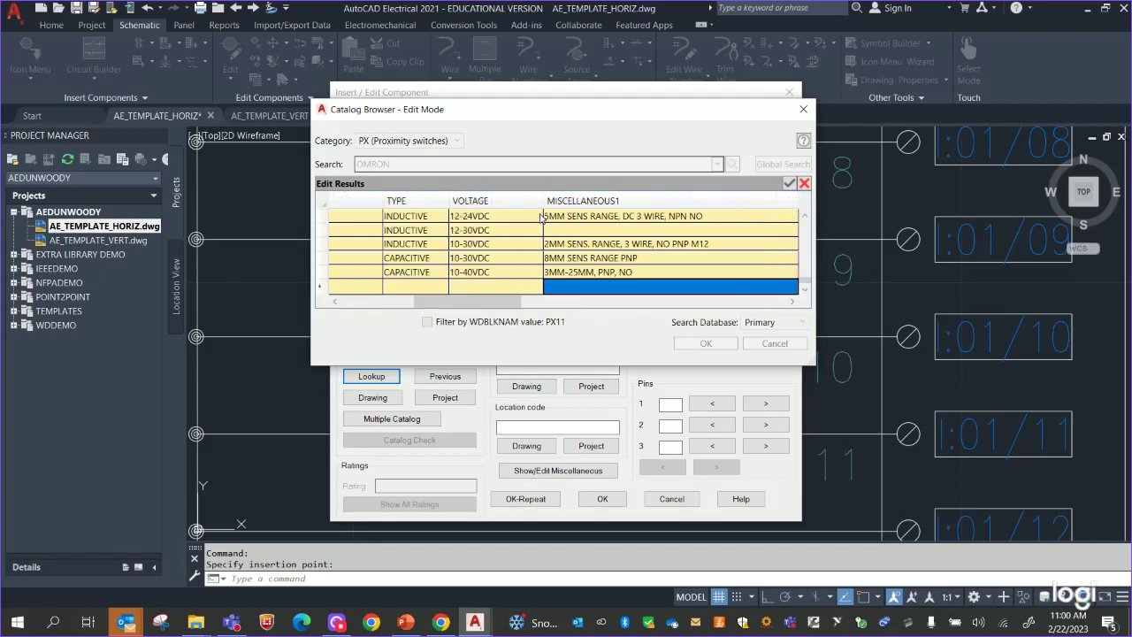
Save the new record to the catalog database and compare it with the E2K-C25MF1 product page on Digi-Key in Chrome.
{"action": "left_click", "coordinate": [790, 182]}
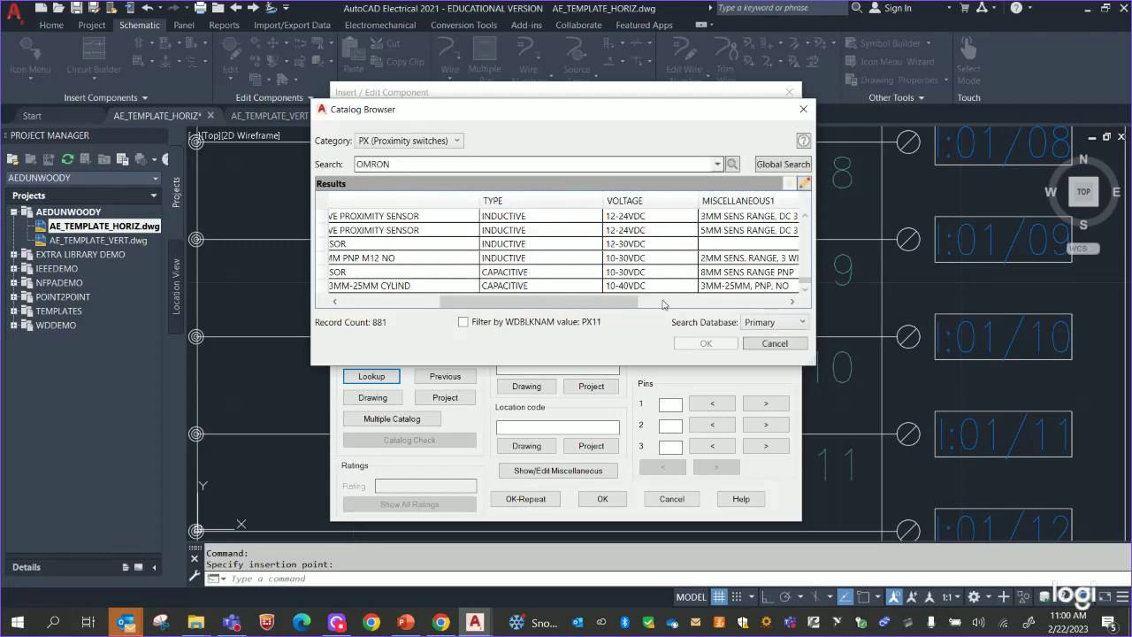
{"action": "left_click_drag", "start_coordinate": [548, 301], "coordinate": [299, 302]}
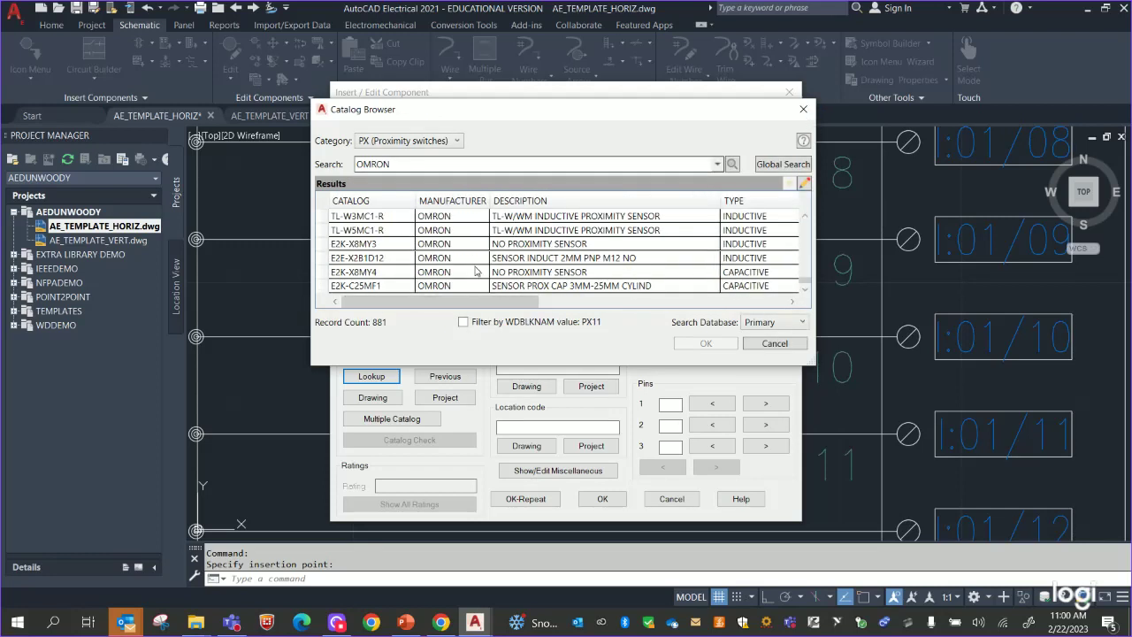
{"action": "left_click", "coordinate": [440, 622]}
{"action": "scroll", "coordinate": [619, 353], "scroll_direction": "up", "scroll_amount": 5}
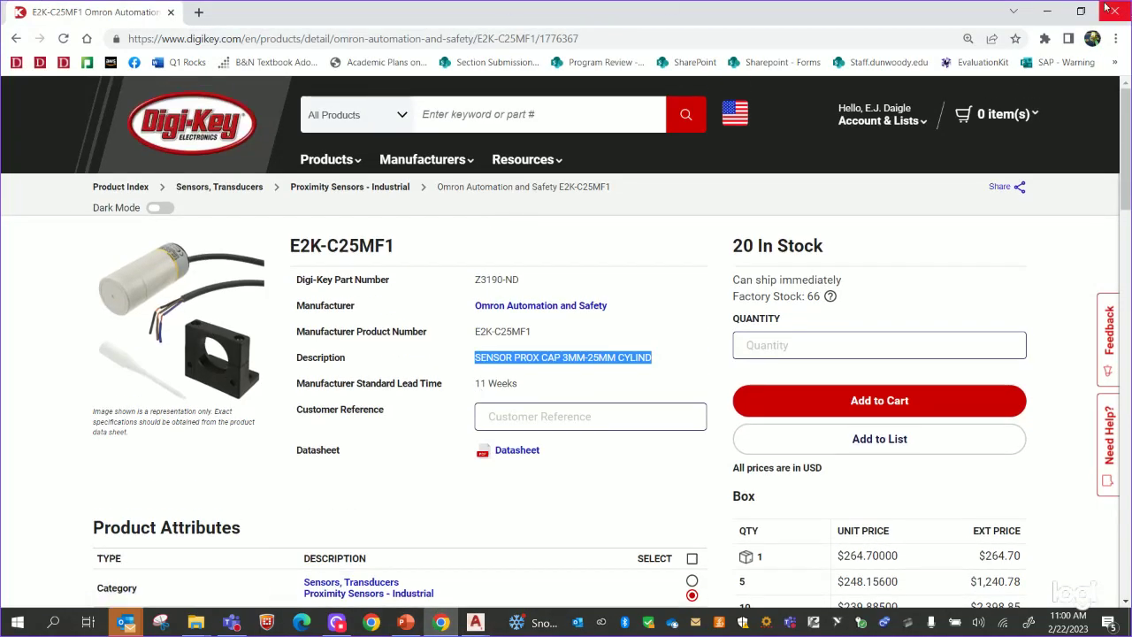
{"action": "left_click", "coordinate": [1047, 11]}
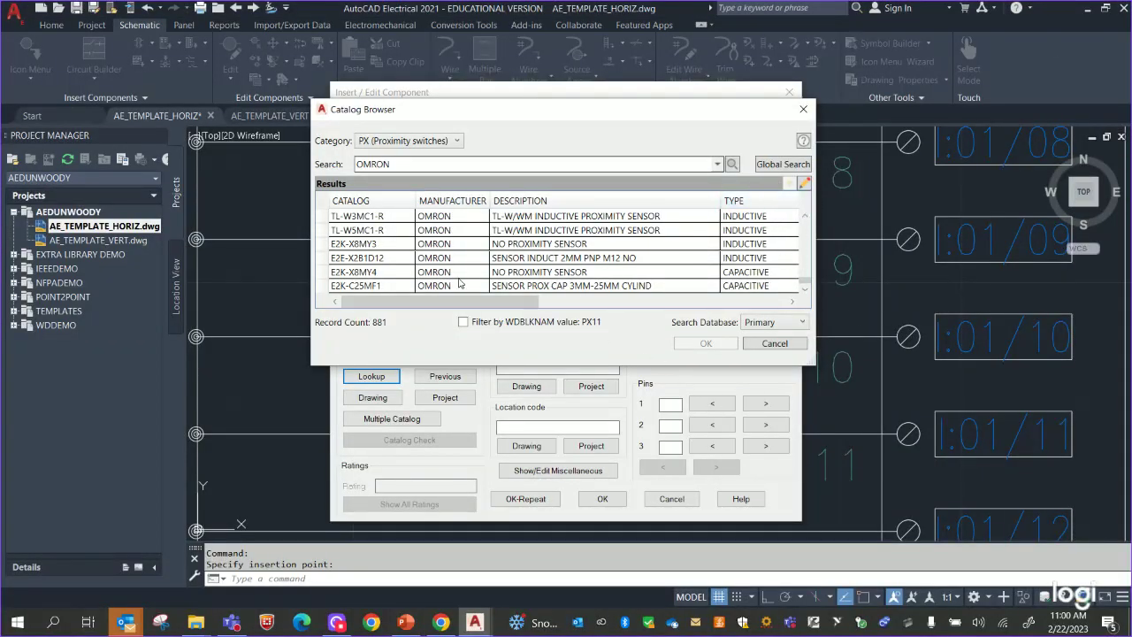
Assign the Omron E2K-C25MF1 to the rung 11 proximity switch in AutoCAD Electrical, without mapping the symbol, and repeat the insertion.
{"action": "left_click", "coordinate": [390, 286]}
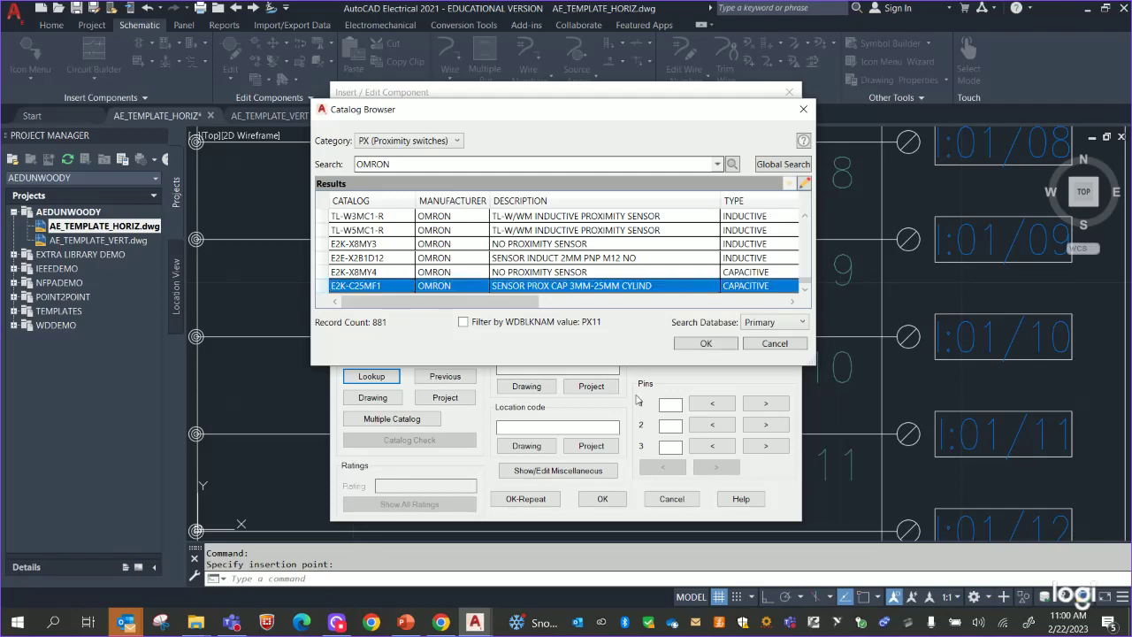
{"action": "left_click", "coordinate": [713, 344]}
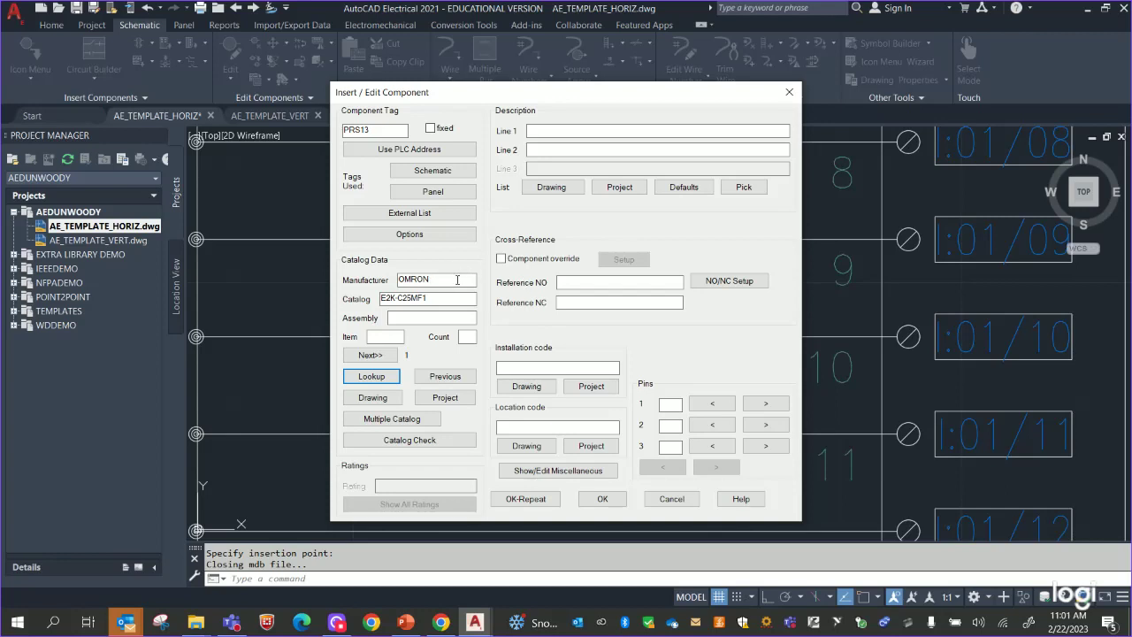
{"action": "left_click", "coordinate": [555, 501]}
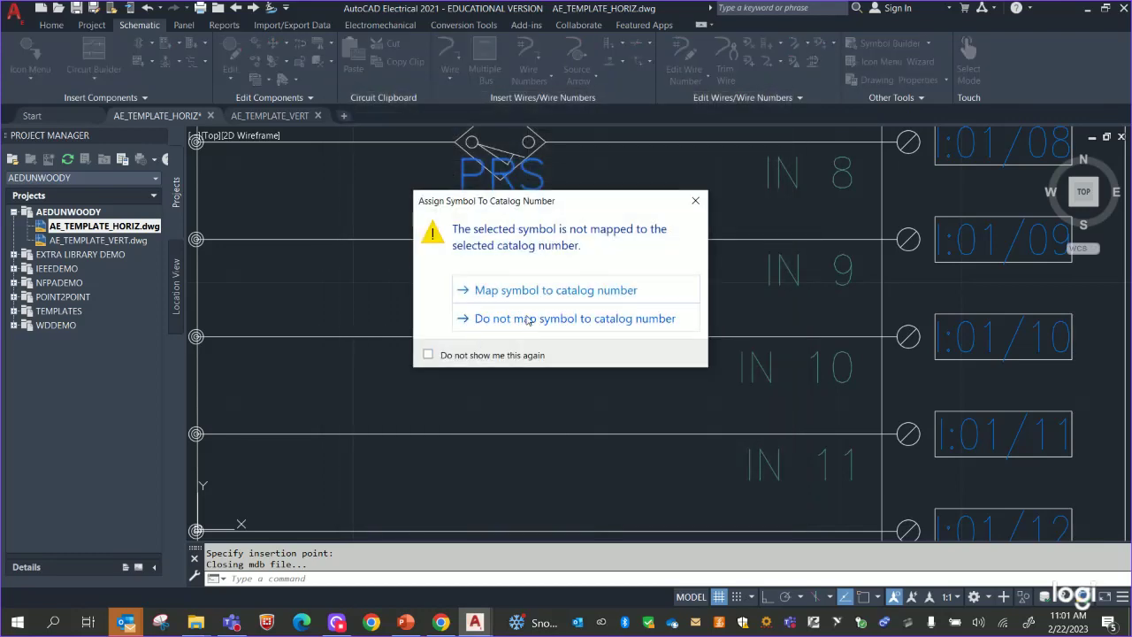
{"action": "left_click", "coordinate": [484, 322]}
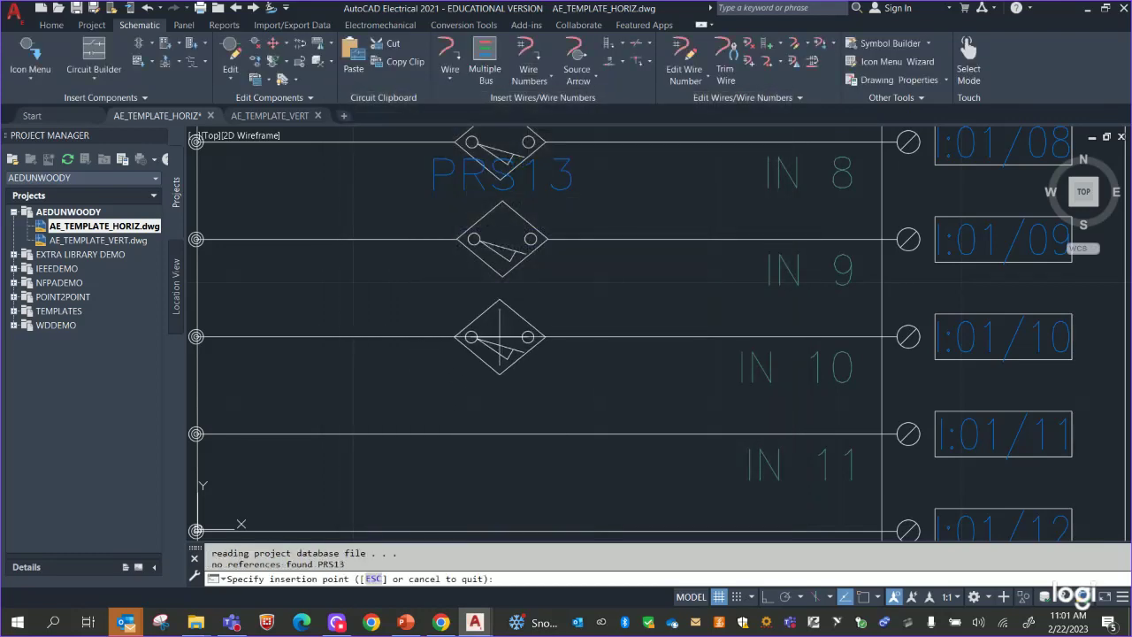
Insert another proximity switch on rung 12 with the Omron E2K-C25MF1 catalog data, without mapping the symbol to the catalog number.
{"action": "left_click", "coordinate": [501, 337]}
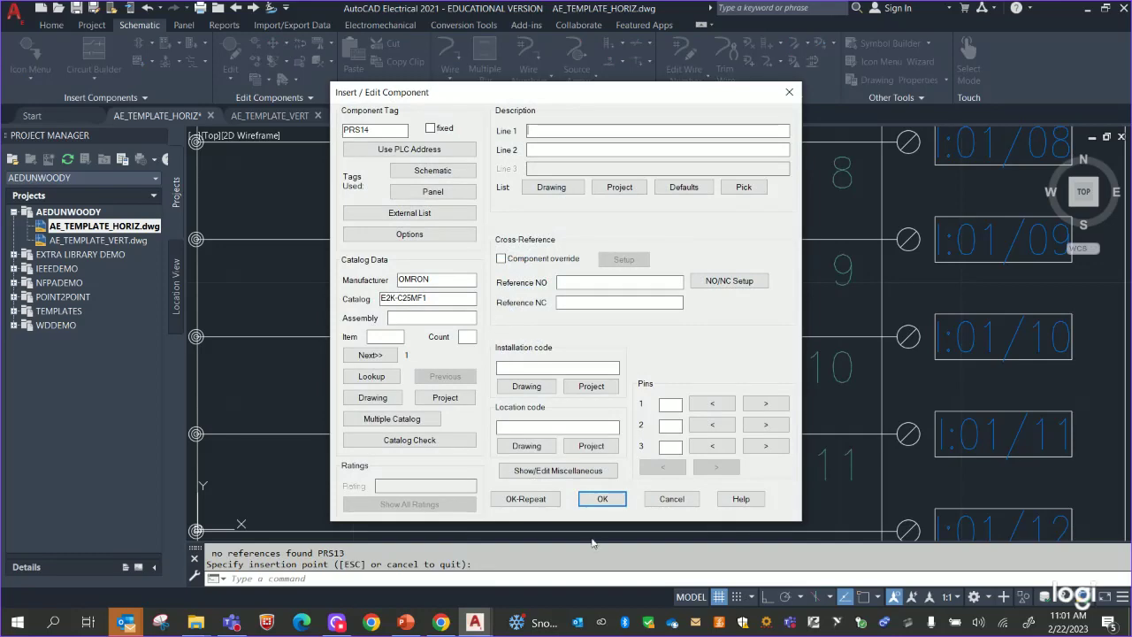
{"action": "left_click", "coordinate": [597, 504]}
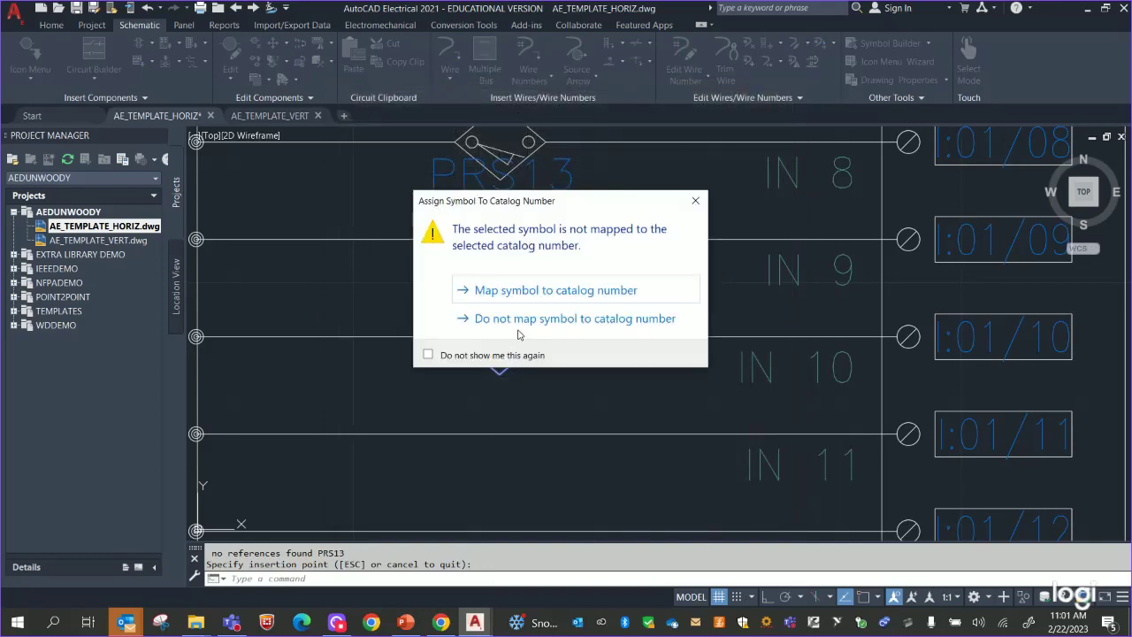
{"action": "left_click", "coordinate": [517, 326]}
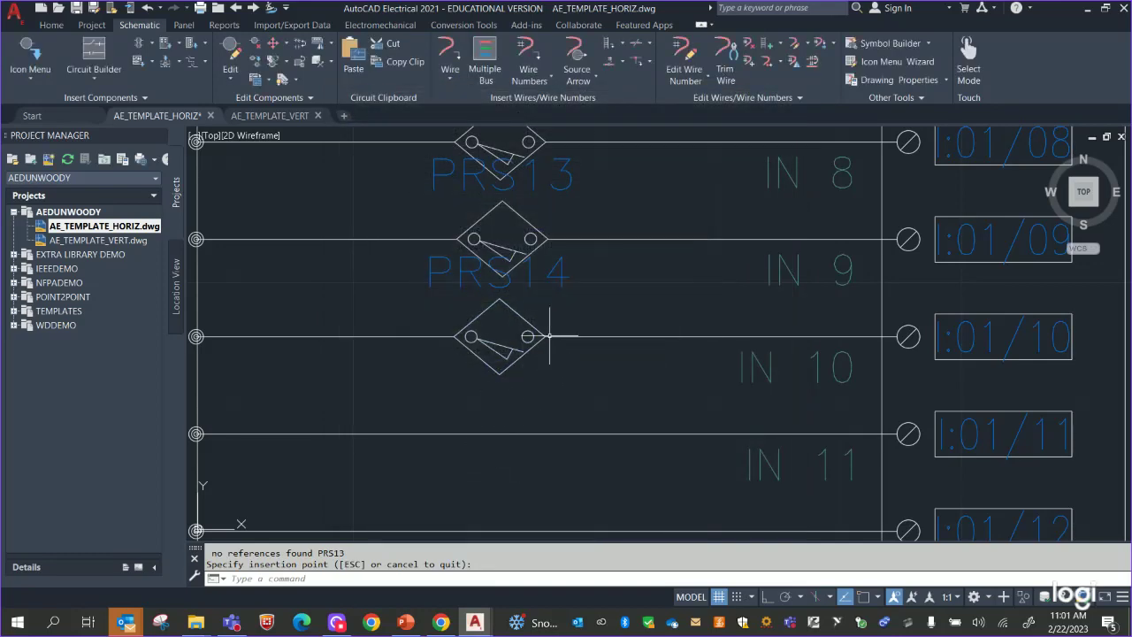
Inspect the block attributes of the proximity switch on rung 12, including its manufacturer and catalog values.
{"action": "scroll", "coordinate": [544, 401], "scroll_direction": "down", "scroll_amount": 6}
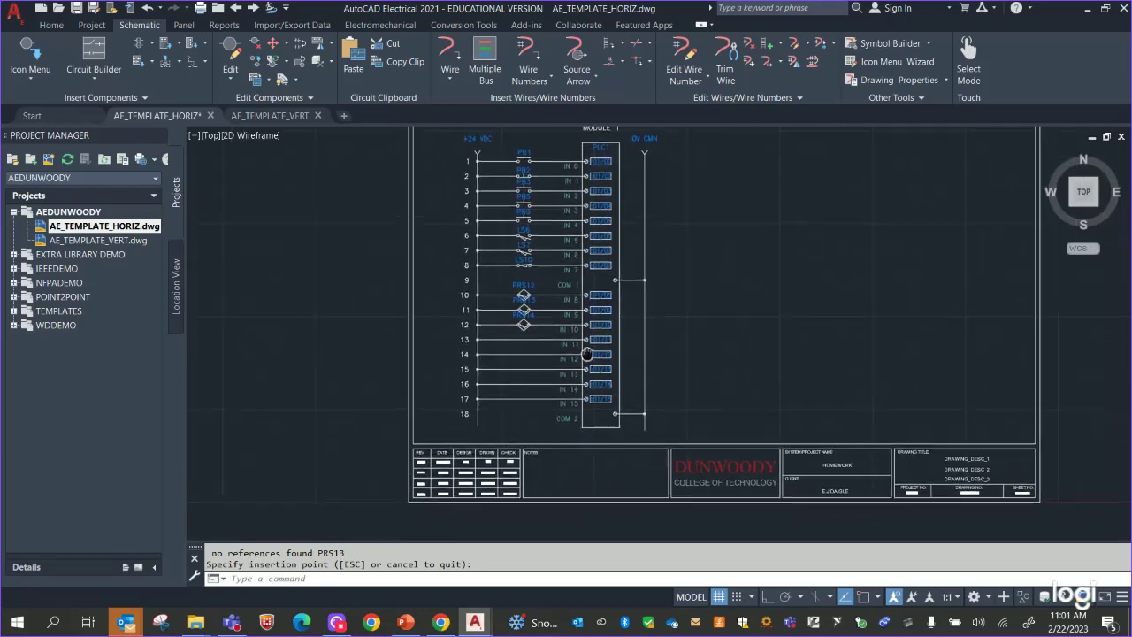
{"action": "scroll", "coordinate": [531, 297], "scroll_direction": "up", "scroll_amount": 10}
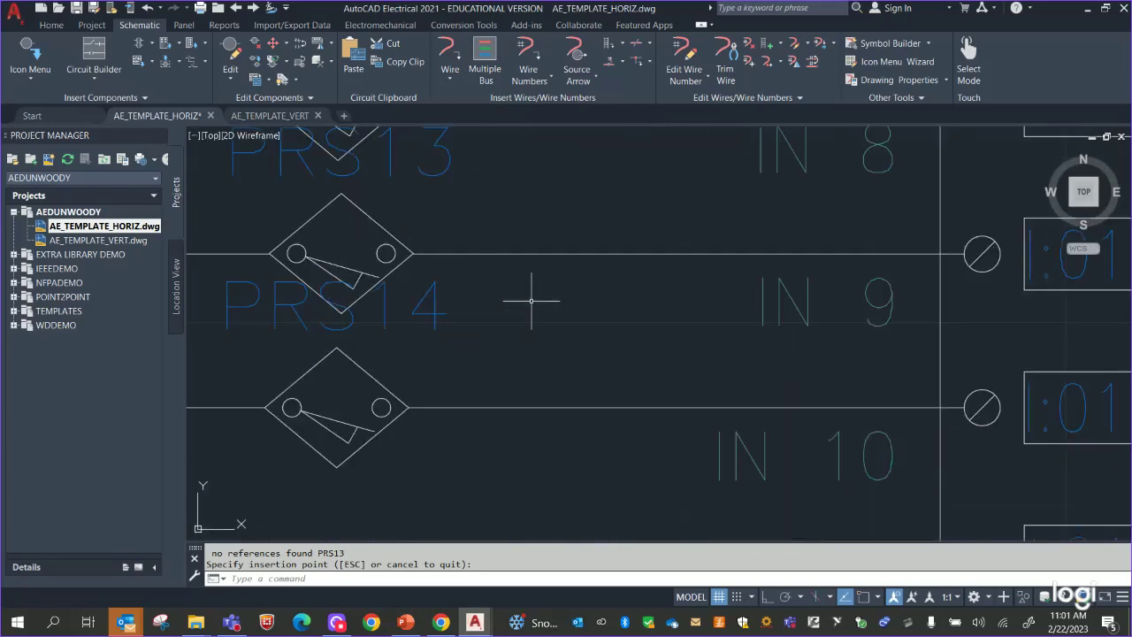
{"action": "scroll", "coordinate": [610, 323], "scroll_direction": "down", "scroll_amount": 3}
{"action": "middle_click_drag", "start_coordinate": [605, 323], "coordinate": [872, 345]}
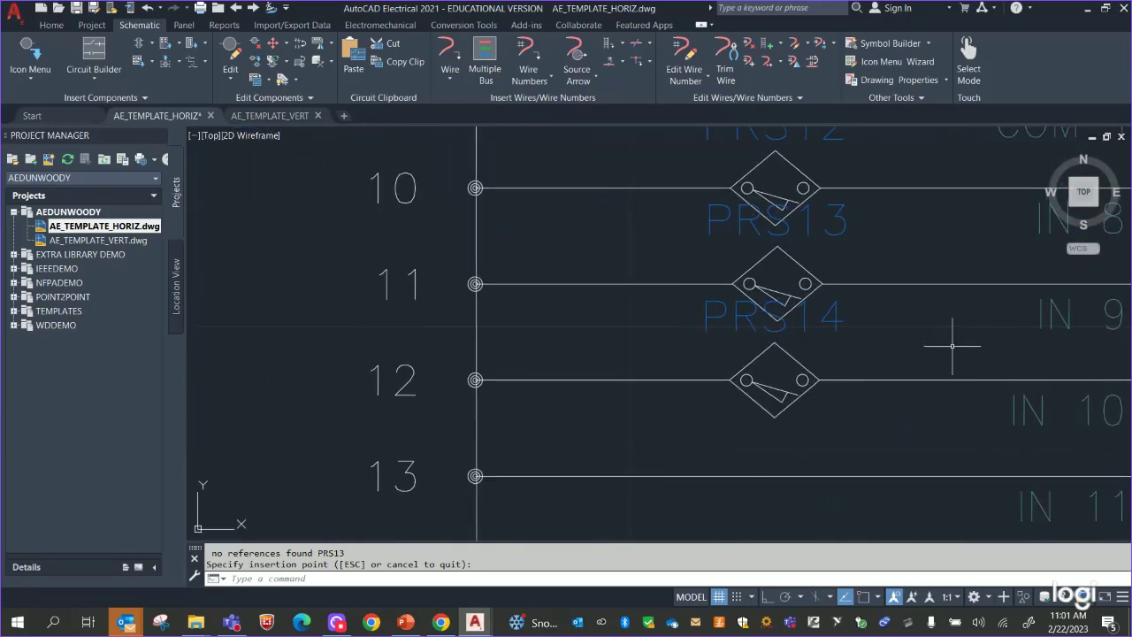
{"action": "left_click", "coordinate": [741, 368]}
{"action": "double_click", "coordinate": [759, 357]}
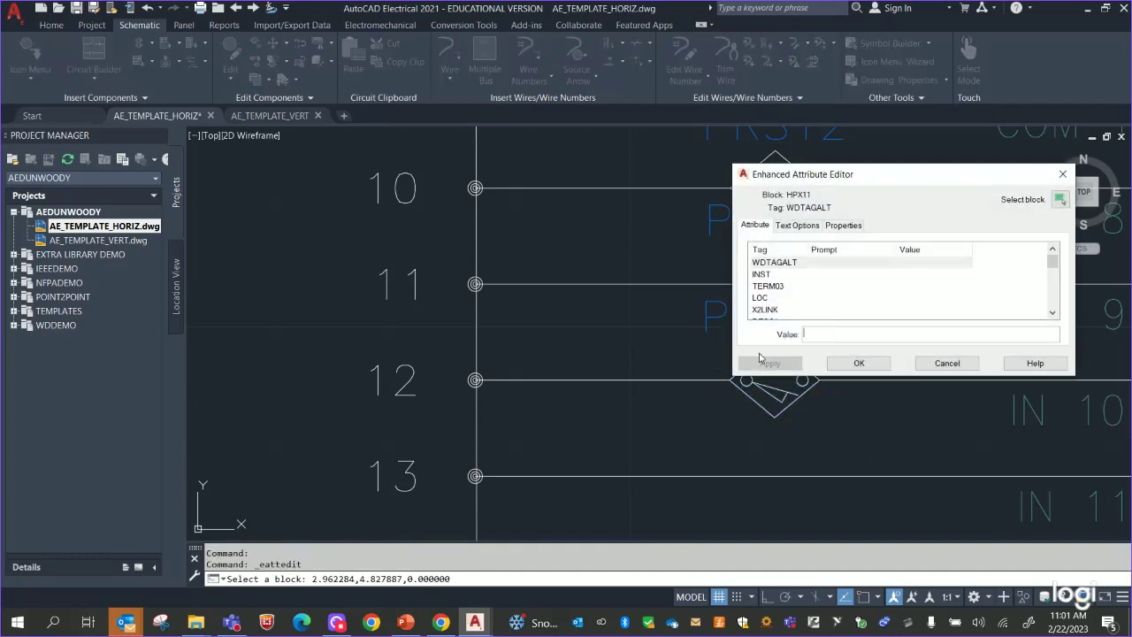
{"action": "scroll", "coordinate": [864, 276], "scroll_direction": "down", "scroll_amount": 5}
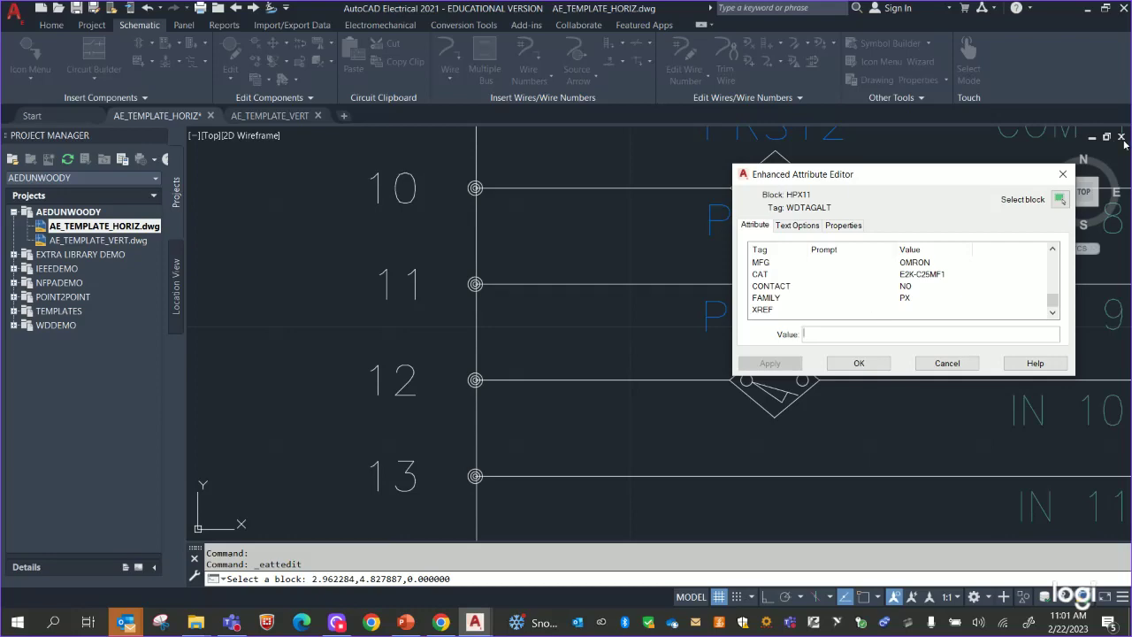
{"action": "left_click", "coordinate": [1062, 175]}
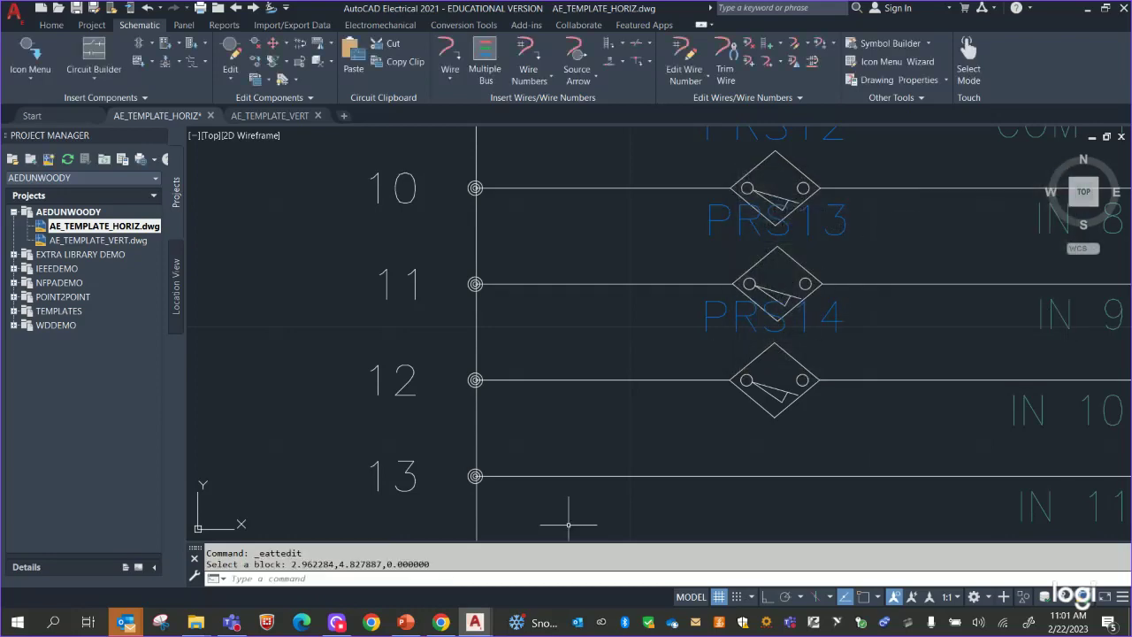
Switch to PowerPoint to review the Bill of Materials and Catalog Numbers slides, and return to AutoCAD Electrical.
{"action": "left_click", "coordinate": [405, 622]}
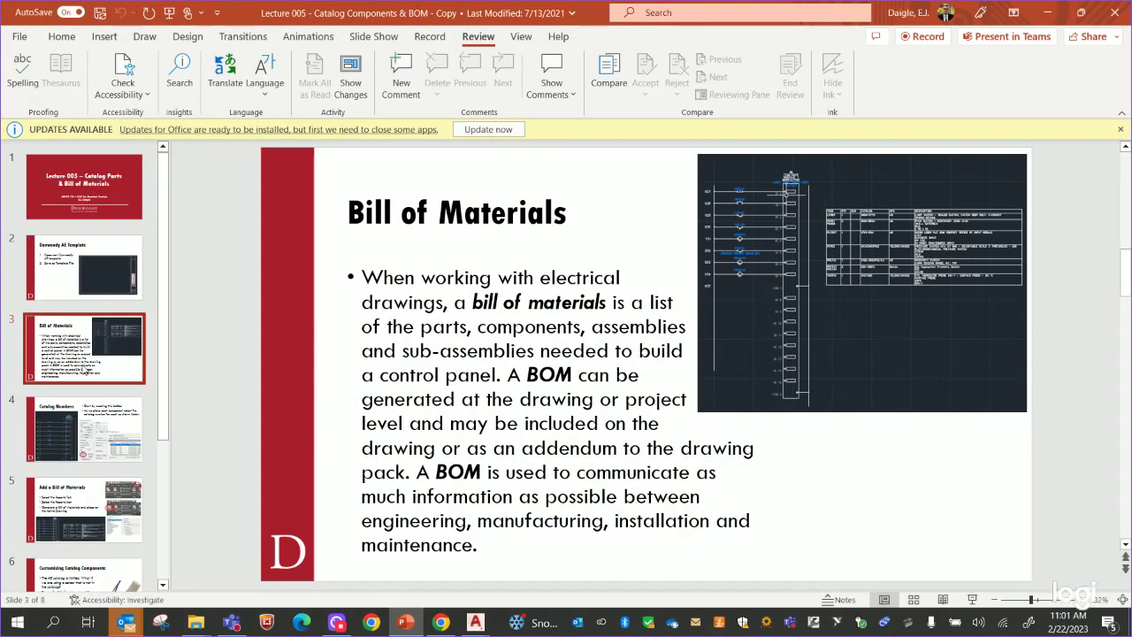
{"action": "key", "text": "Down"}
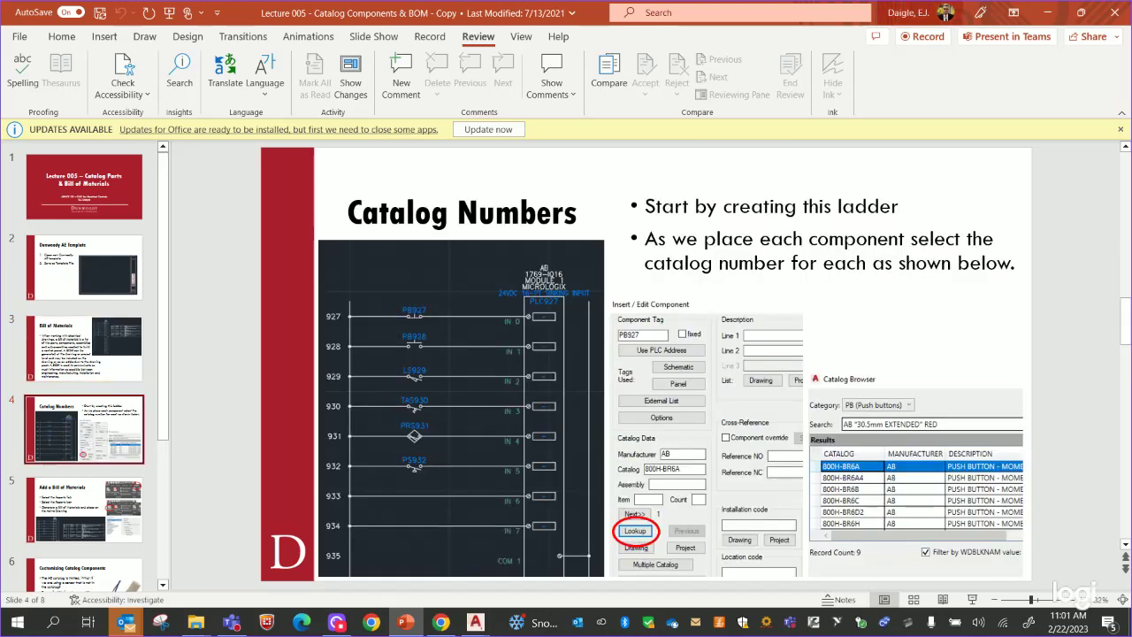
{"action": "left_click", "coordinate": [1040, 12]}
Erase the five unused wires on rungs 13 through 17.
{"action": "scroll", "coordinate": [894, 187], "scroll_direction": "down", "scroll_amount": 5}
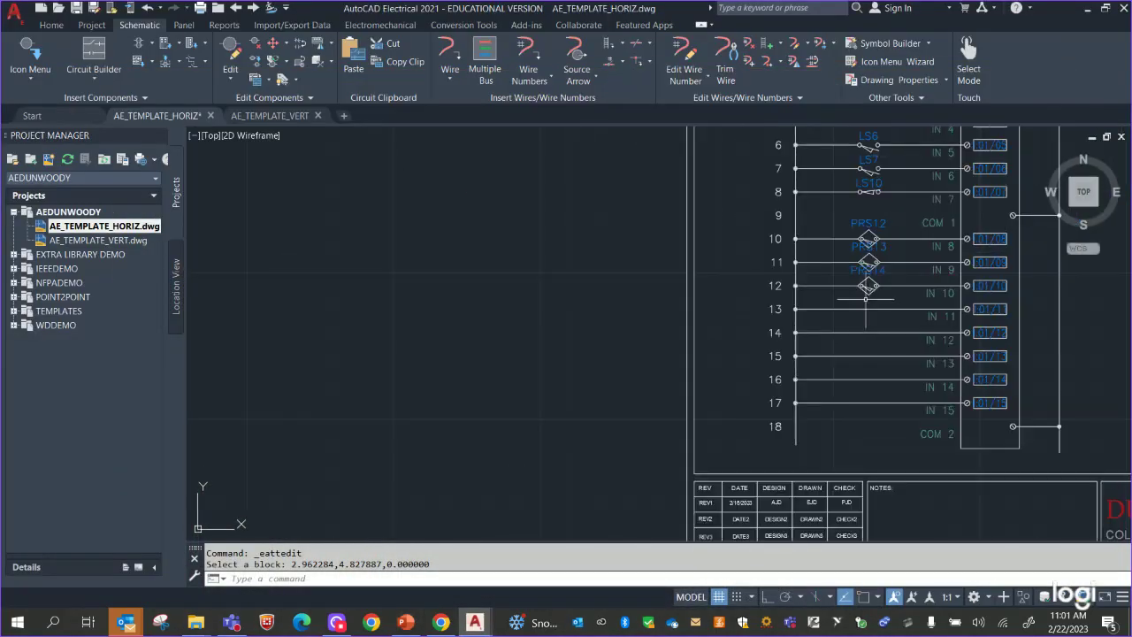
{"action": "scroll", "coordinate": [922, 277], "scroll_direction": "up", "scroll_amount": 4}
{"action": "scroll", "coordinate": [893, 287], "scroll_direction": "down", "scroll_amount": 5}
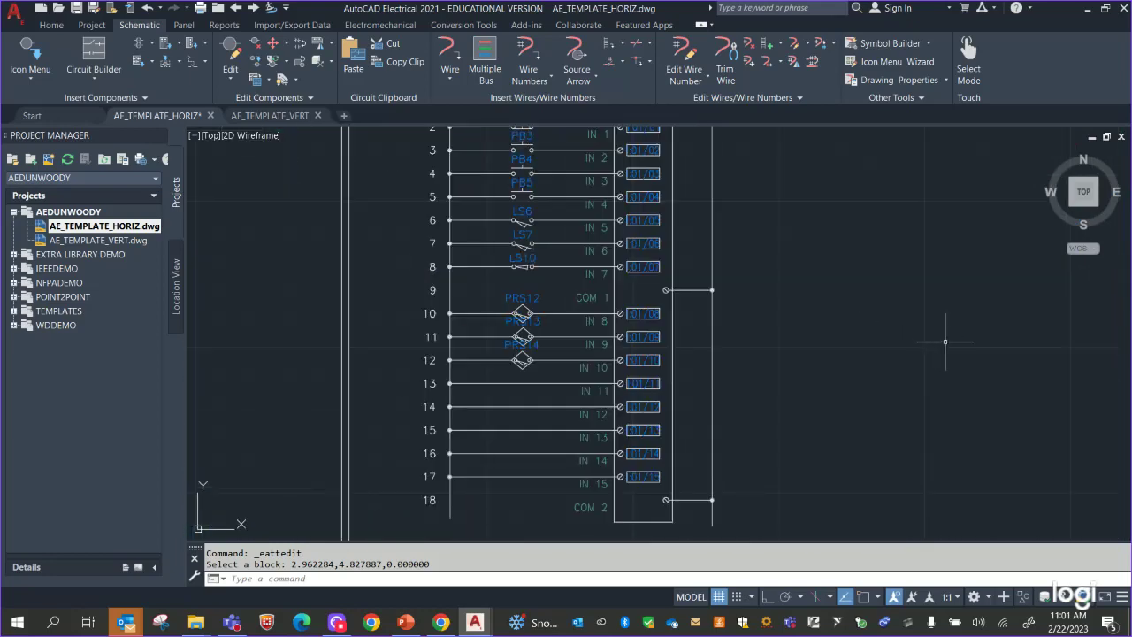
{"action": "scroll", "coordinate": [667, 335], "scroll_direction": "up", "scroll_amount": 3}
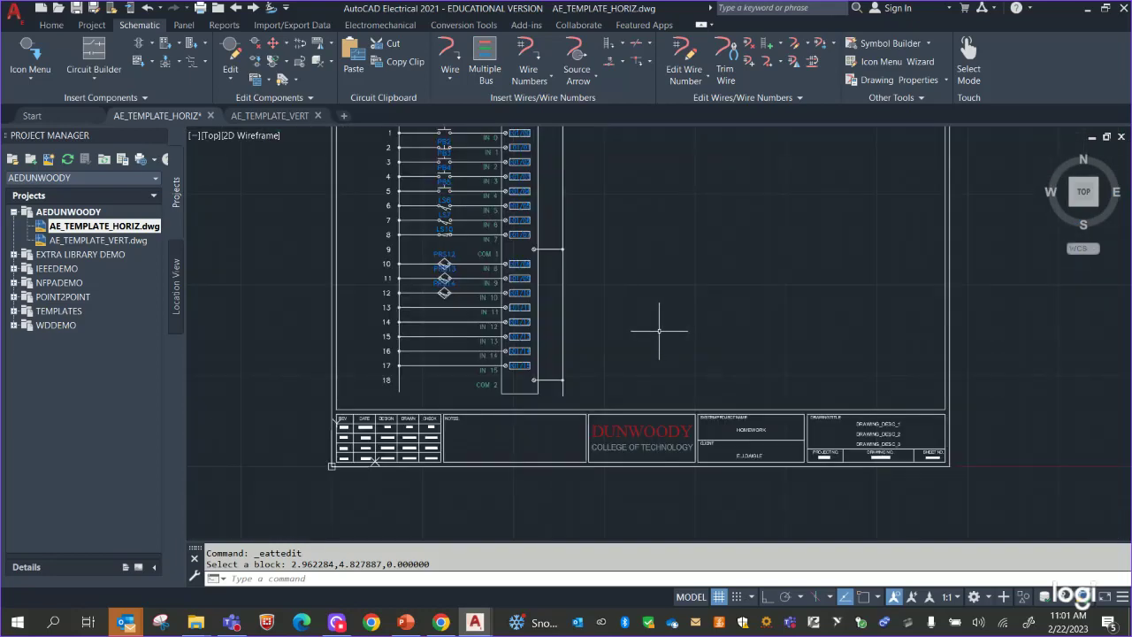
{"action": "scroll", "coordinate": [667, 335], "scroll_direction": "up", "scroll_amount": 3}
{"action": "middle_click_drag", "start_coordinate": [605, 340], "coordinate": [1129, 252]}
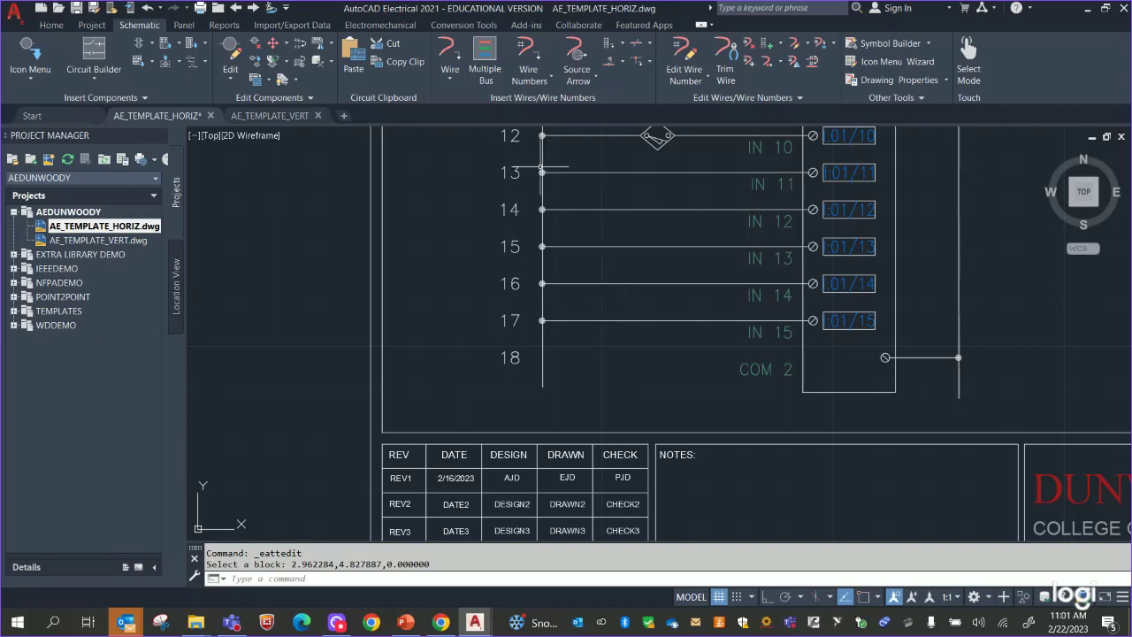
{"action": "left_click", "coordinate": [687, 345]}
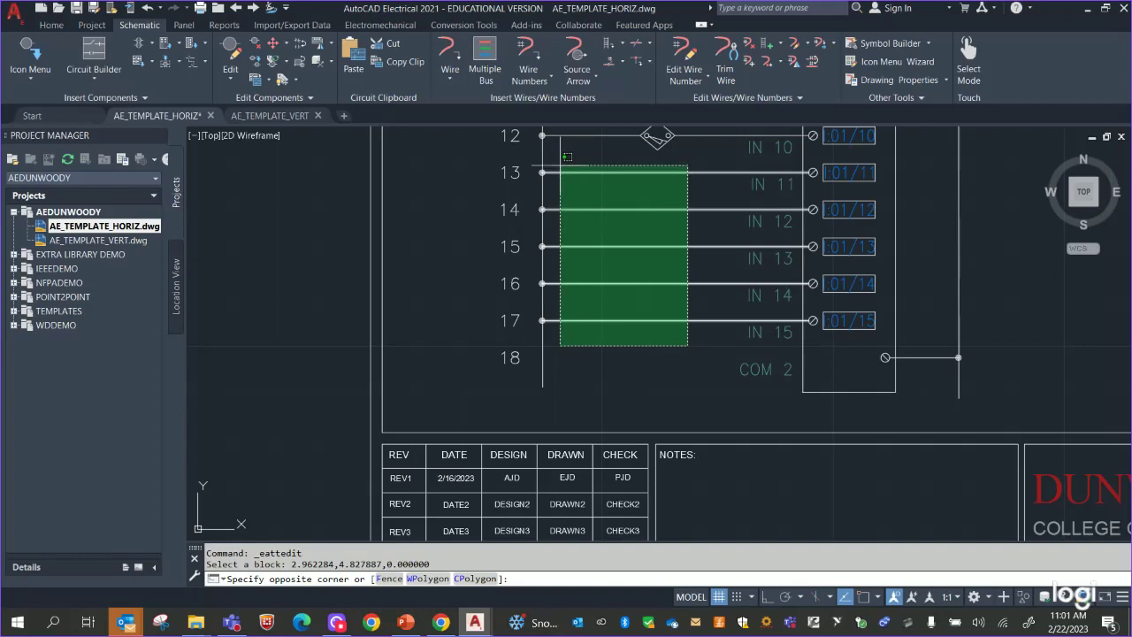
{"action": "left_click", "coordinate": [566, 157]}
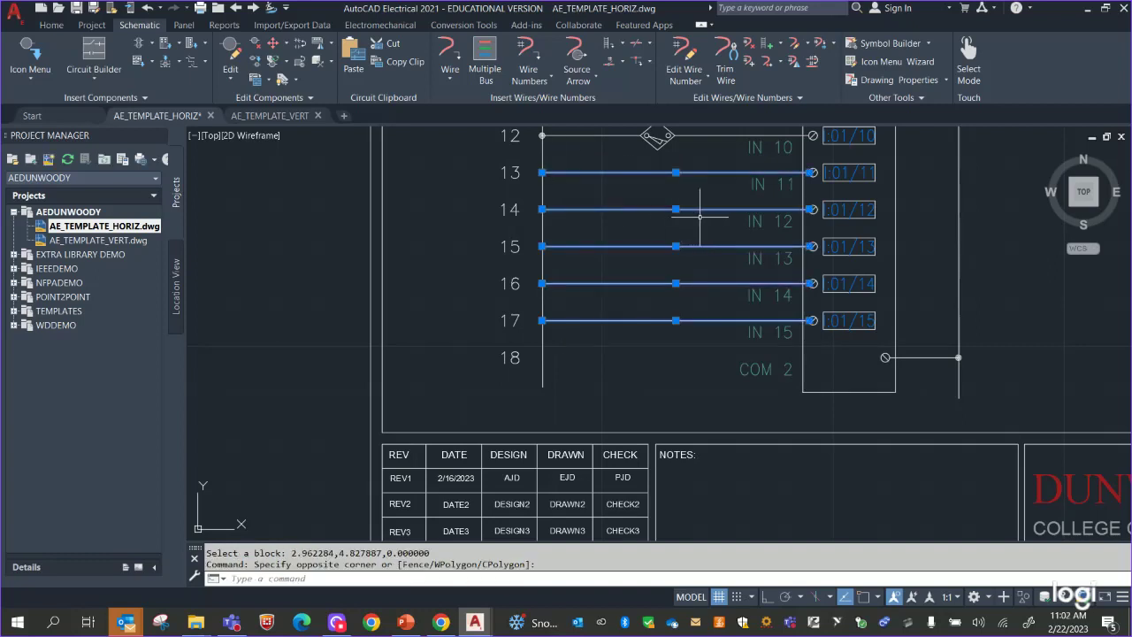
{"action": "key", "text": "Delete"}
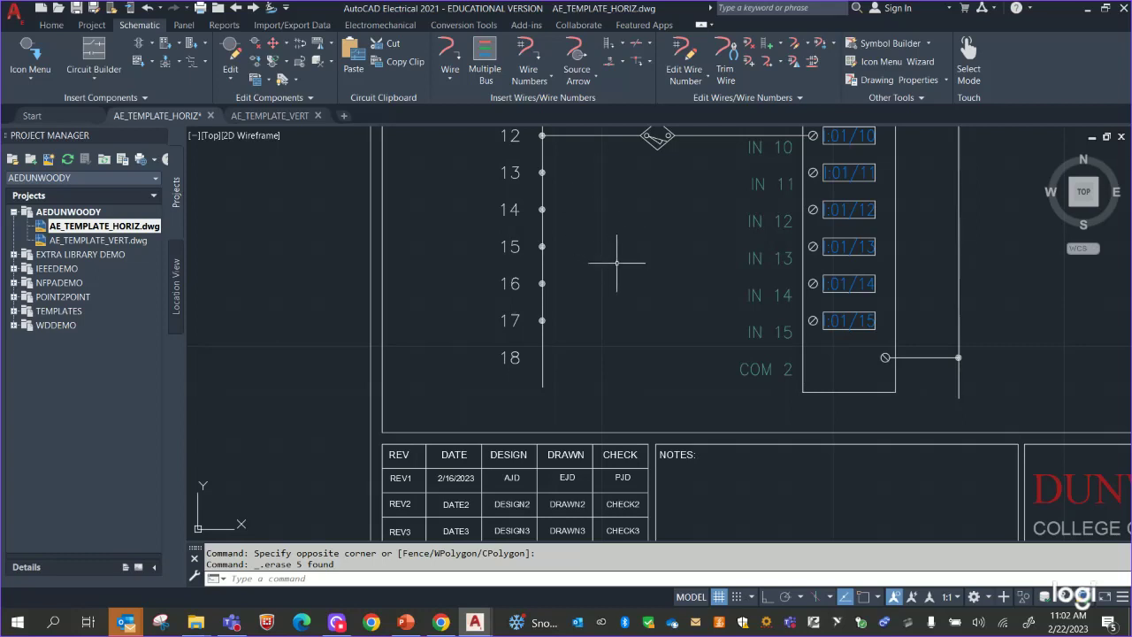
Undo the last erase of the rung wires.
{"action": "type", "text": "z"}
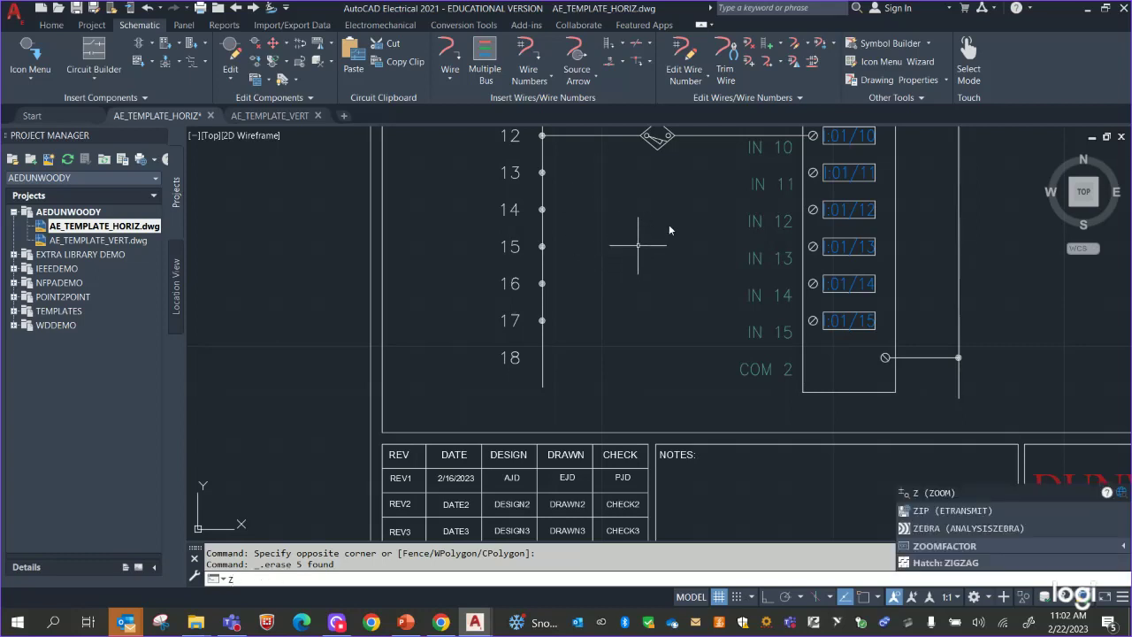
{"action": "key", "text": "ctrl+z"}
{"action": "key", "text": "ctrl+z"}
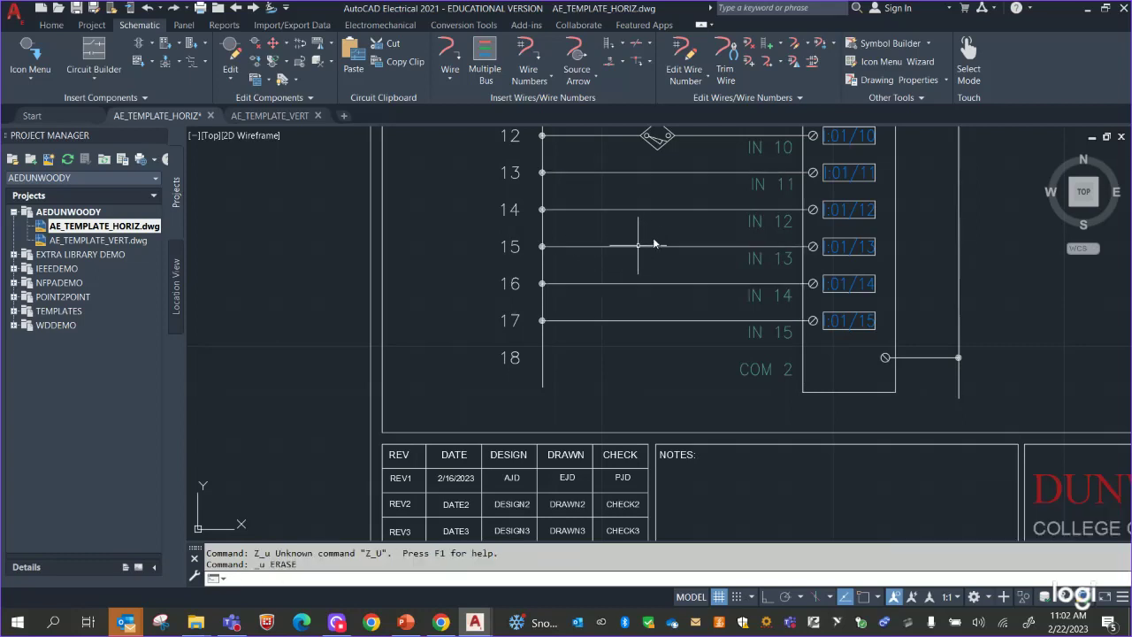
Erase the five wire connection dots on the +24 VDC rail at rungs 13 through 17.
{"action": "left_click", "coordinate": [523, 159]}
{"action": "left_click", "coordinate": [582, 359]}
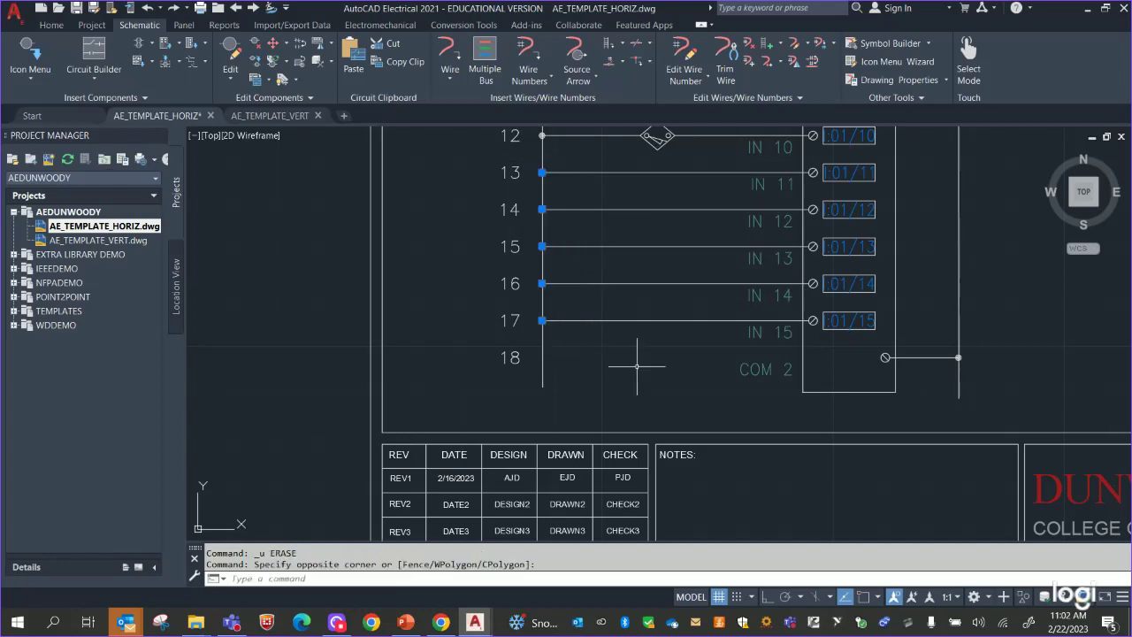
{"action": "key", "text": "Delete"}
{"action": "left_click", "coordinate": [691, 318]}
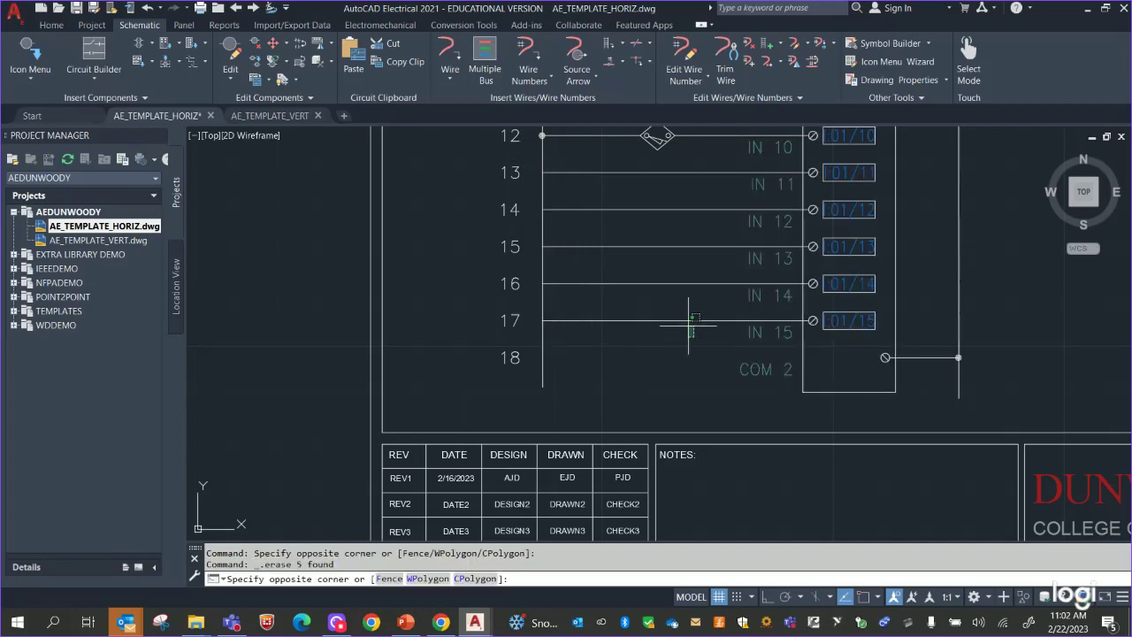
{"action": "left_click", "coordinate": [565, 144]}
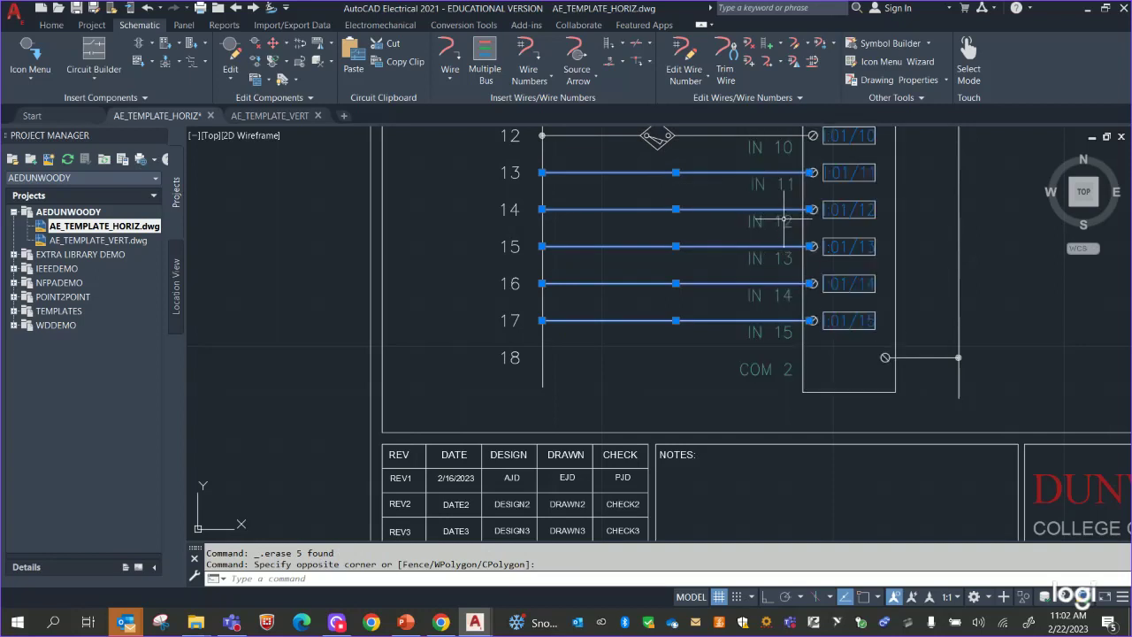
{"action": "type", "text": "7"}
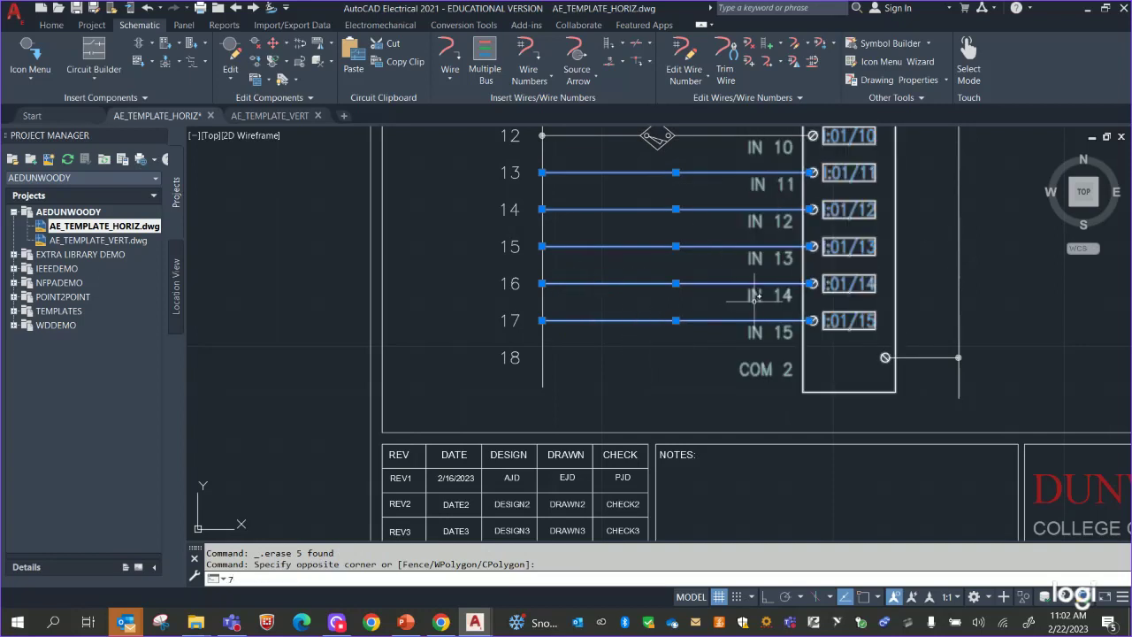
{"action": "key", "text": "Escape"}
{"action": "key", "text": "Escape"}
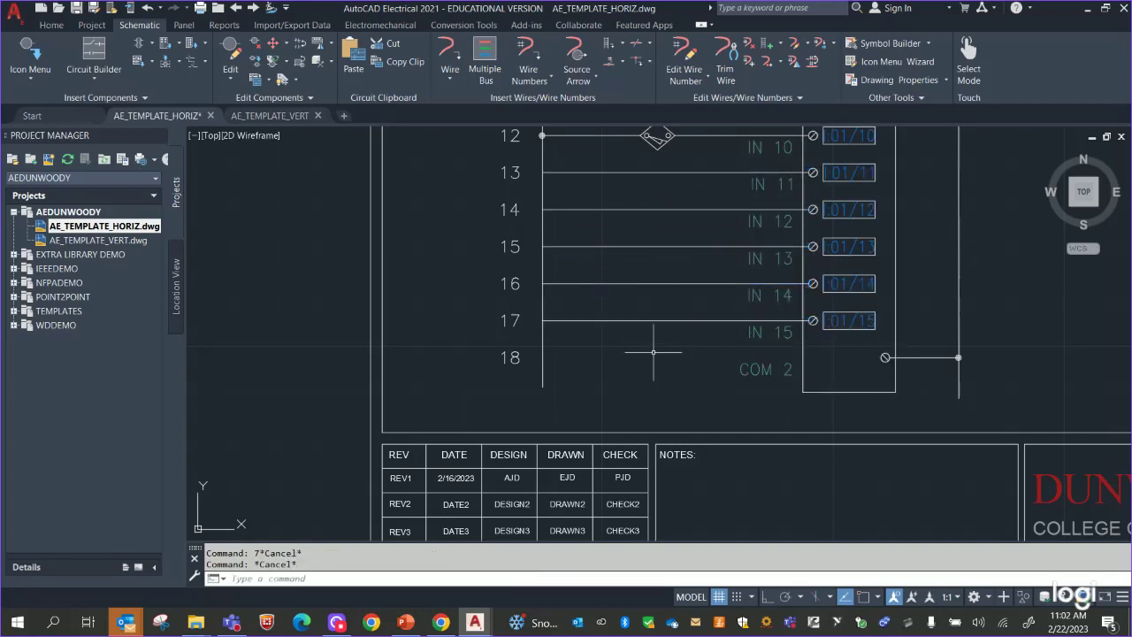
Erase the five empty horizontal wires between the rail and the PLC module on rungs 13 through 17.
{"action": "left_click", "coordinate": [655, 345]}
{"action": "left_click", "coordinate": [577, 155]}
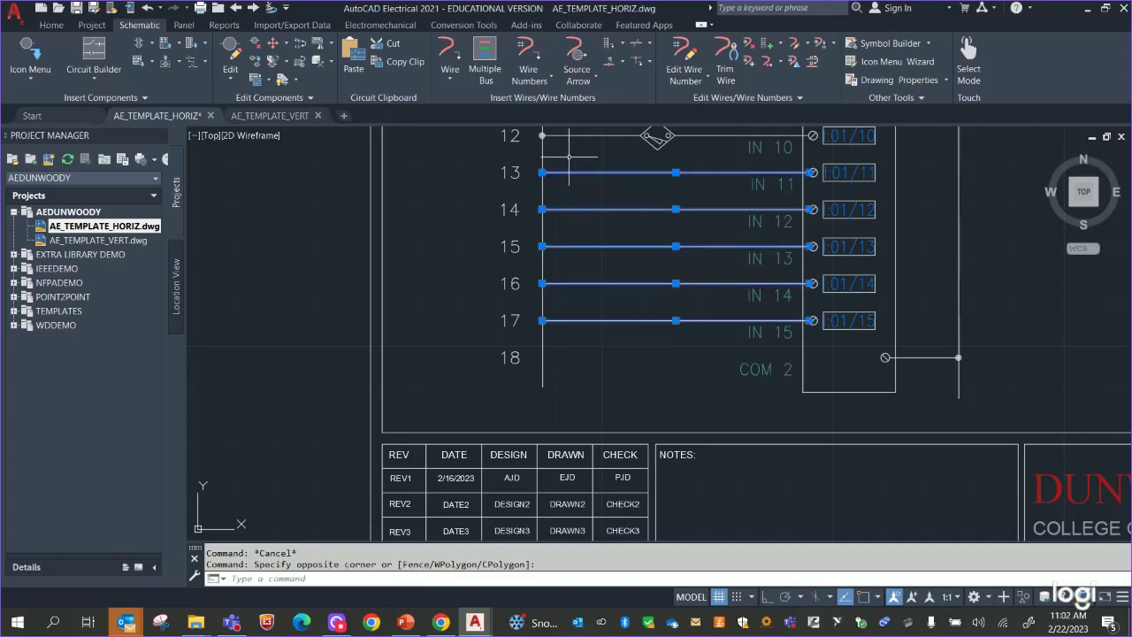
{"action": "key", "text": "Delete"}
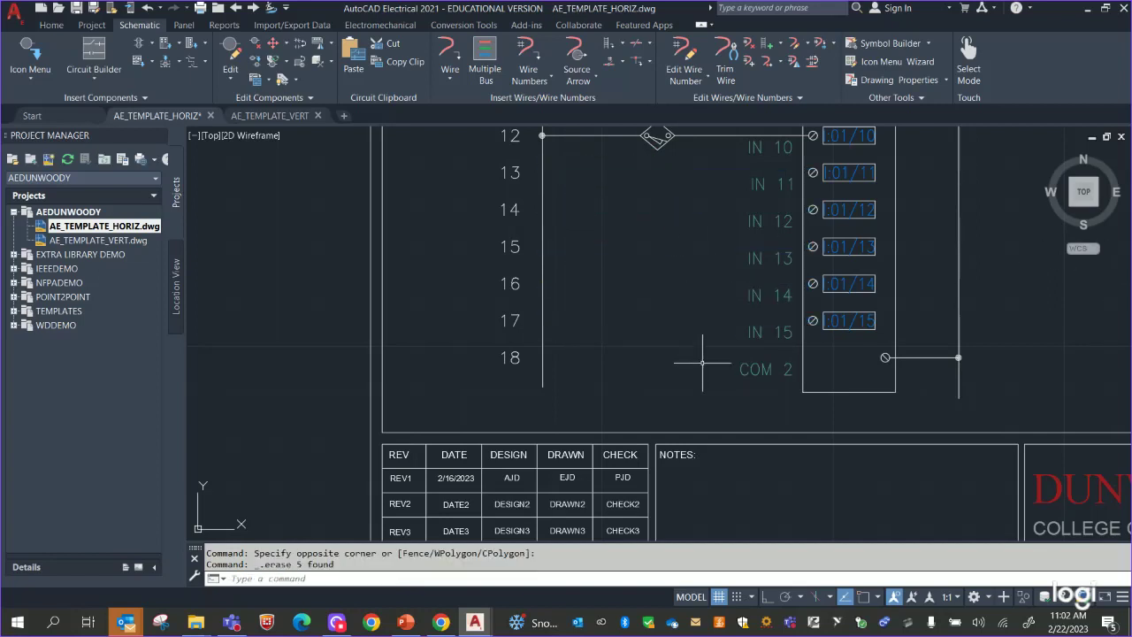
Set the PLC module's DESCA06 description attribute to UNUSED.
{"action": "middle_click_drag", "start_coordinate": [668, 308], "coordinate": [661, 314]}
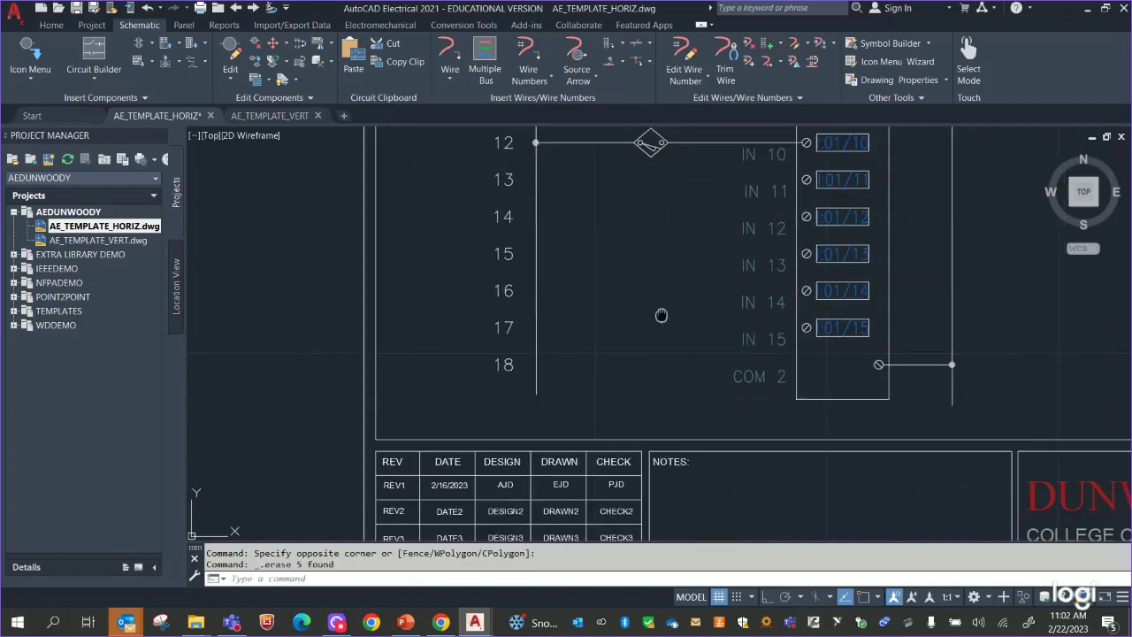
{"action": "scroll", "coordinate": [576, 366], "scroll_direction": "down", "scroll_amount": 3}
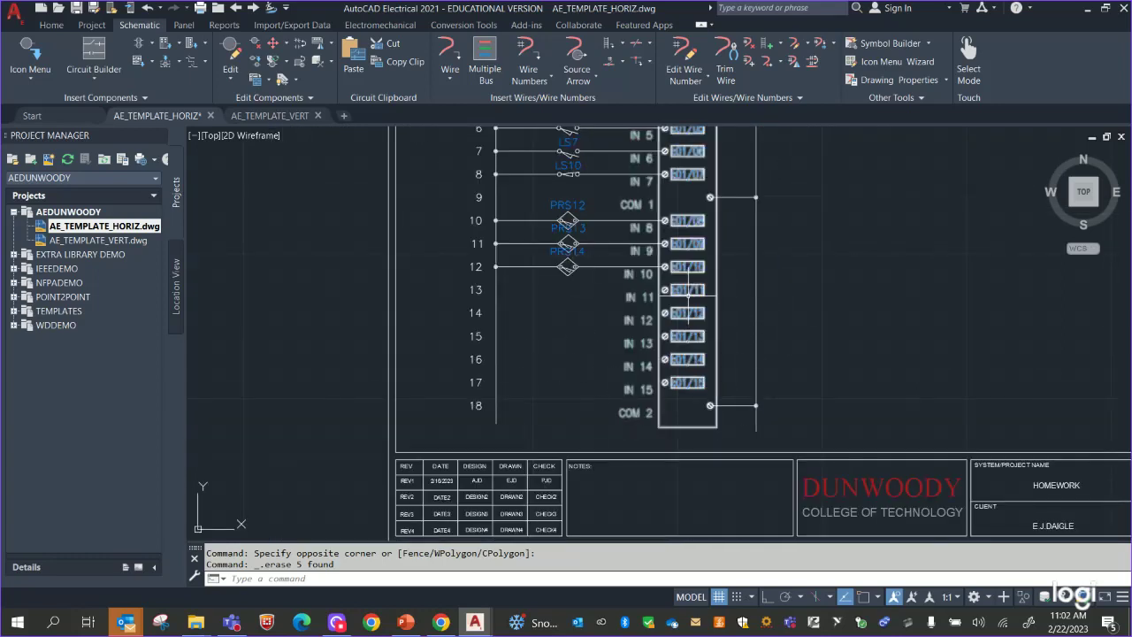
{"action": "double_click", "coordinate": [687, 291]}
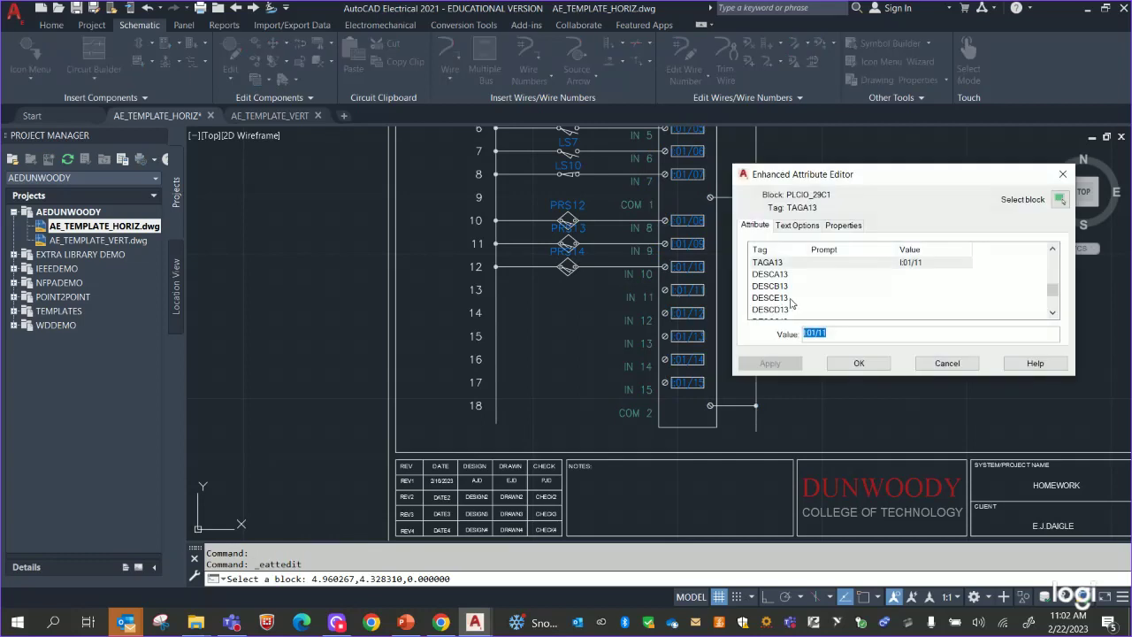
{"action": "scroll", "coordinate": [831, 294], "scroll_direction": "up", "scroll_amount": 1}
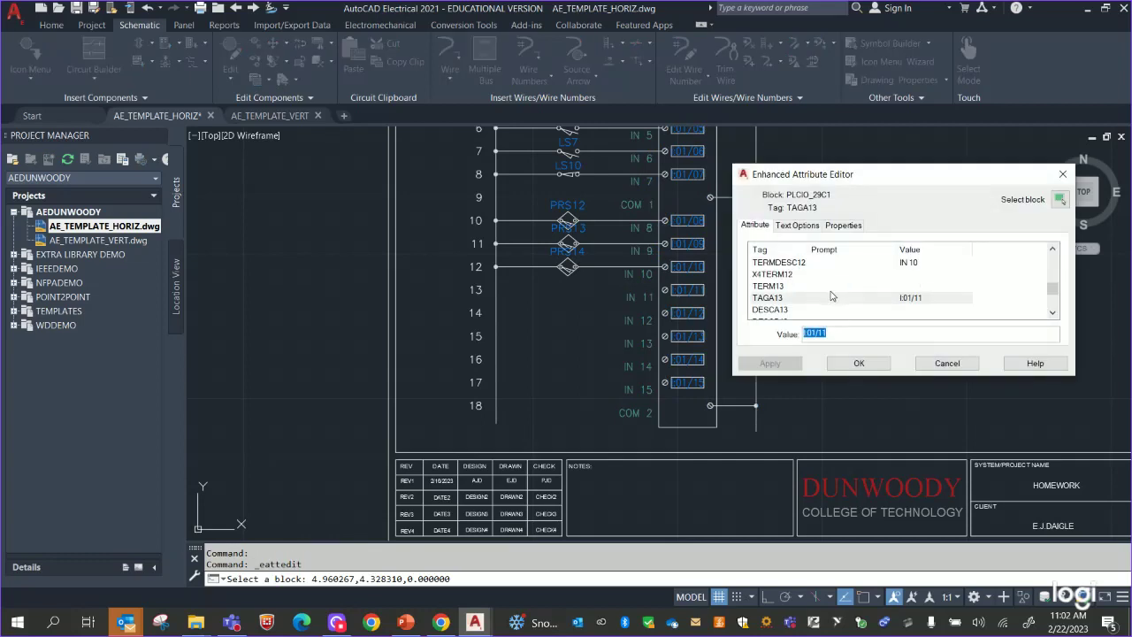
{"action": "scroll", "coordinate": [828, 290], "scroll_direction": "up", "scroll_amount": 3}
{"action": "scroll", "coordinate": [822, 261], "scroll_direction": "up", "scroll_amount": 1}
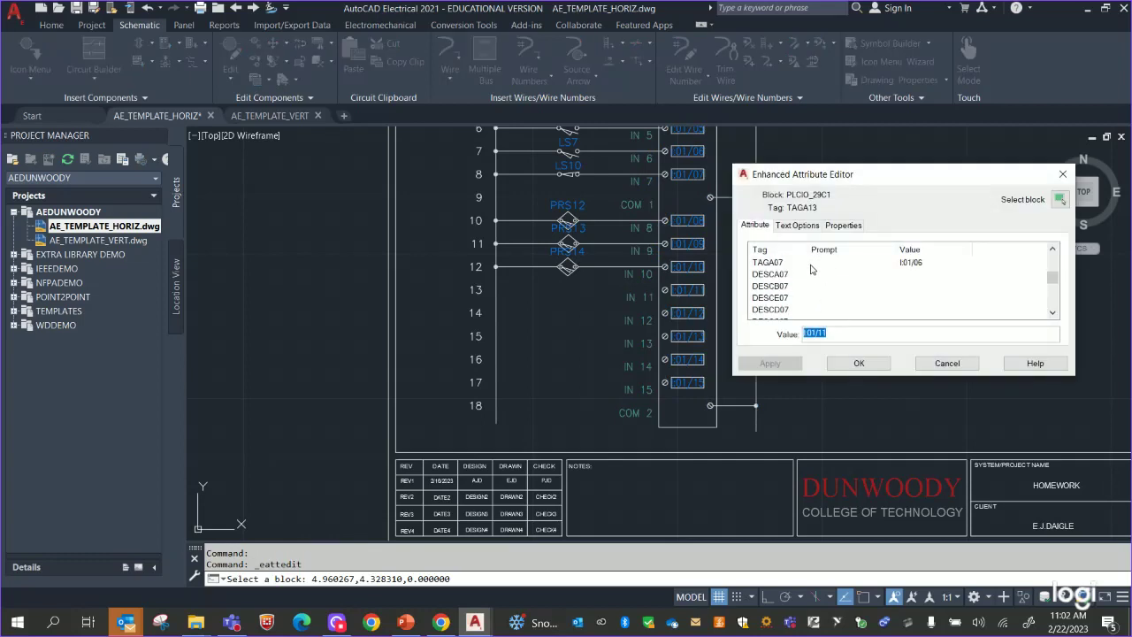
{"action": "scroll", "coordinate": [787, 278], "scroll_direction": "up", "scroll_amount": 1}
{"action": "scroll", "coordinate": [795, 281], "scroll_direction": "up", "scroll_amount": 2}
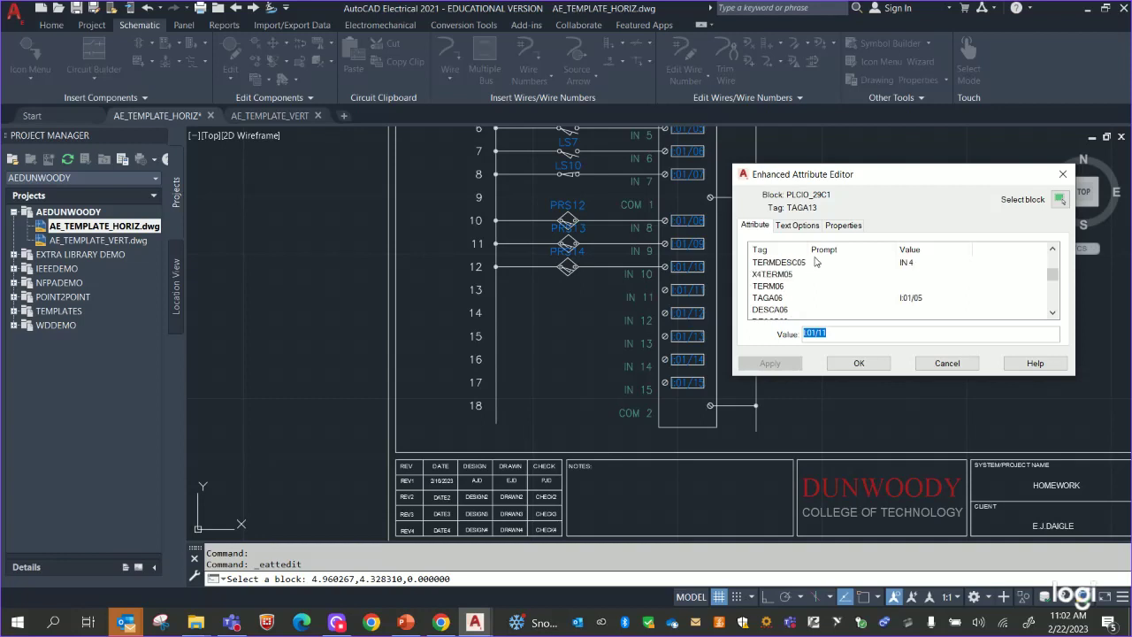
{"action": "left_click", "coordinate": [810, 309]}
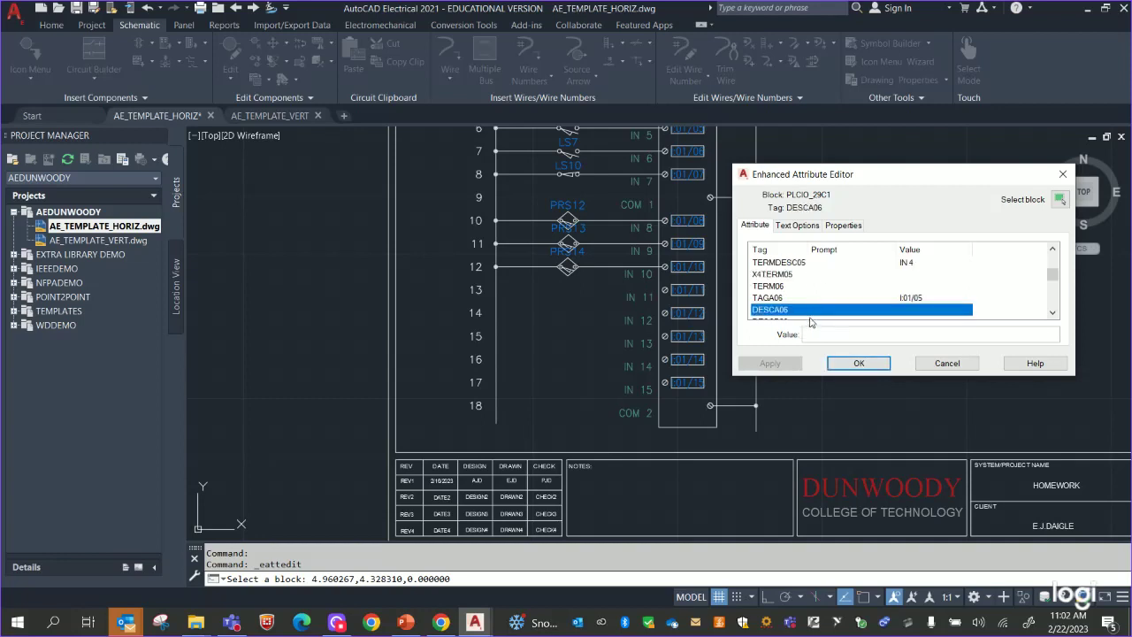
{"action": "left_click", "coordinate": [818, 332]}
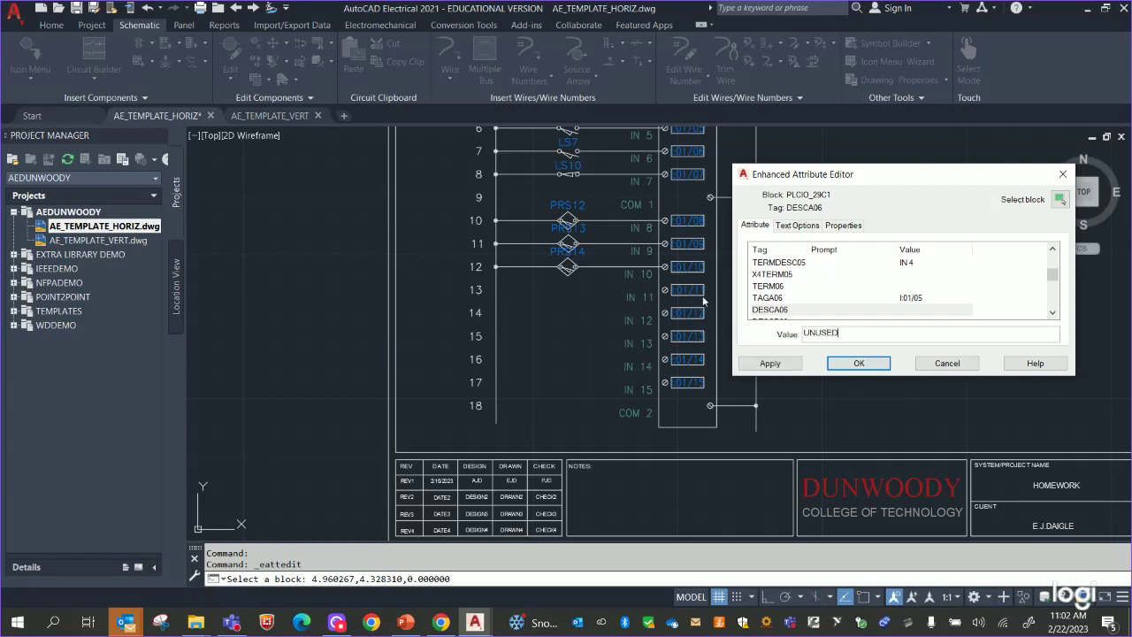
{"action": "left_click", "coordinate": [858, 363]}
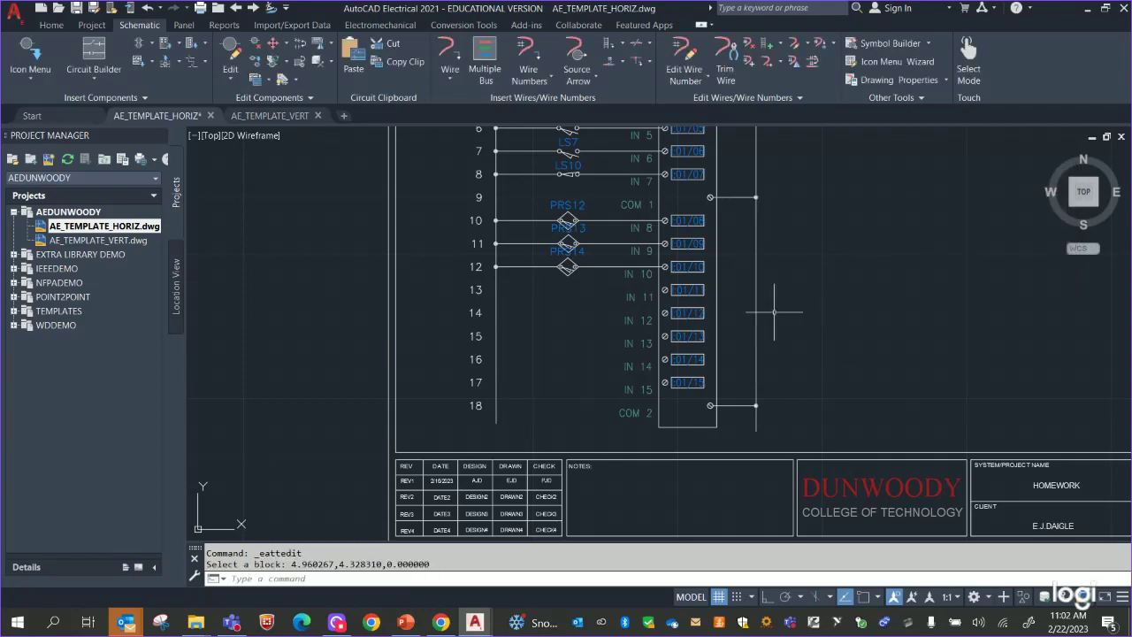
Clear the UNUSED text from the PLC module's DESCA06 description attribute.
{"action": "scroll", "coordinate": [791, 314], "scroll_direction": "down", "scroll_amount": 5}
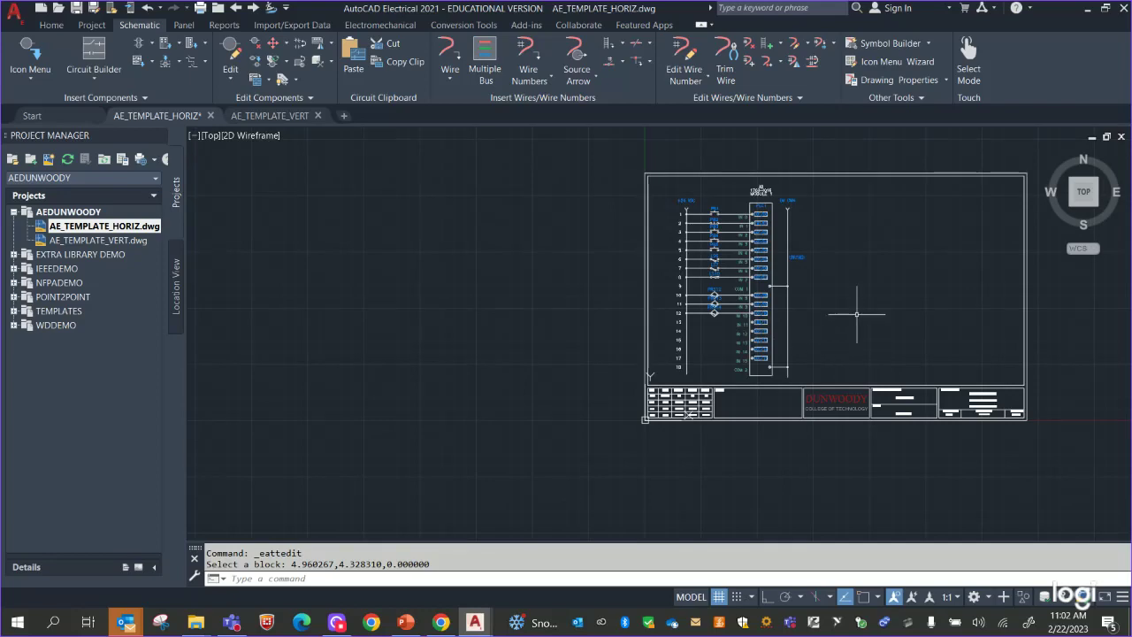
{"action": "scroll", "coordinate": [856, 314], "scroll_direction": "up", "scroll_amount": 6}
{"action": "middle_click_drag", "start_coordinate": [645, 310], "coordinate": [827, 429]}
{"action": "left_click", "coordinate": [799, 286]}
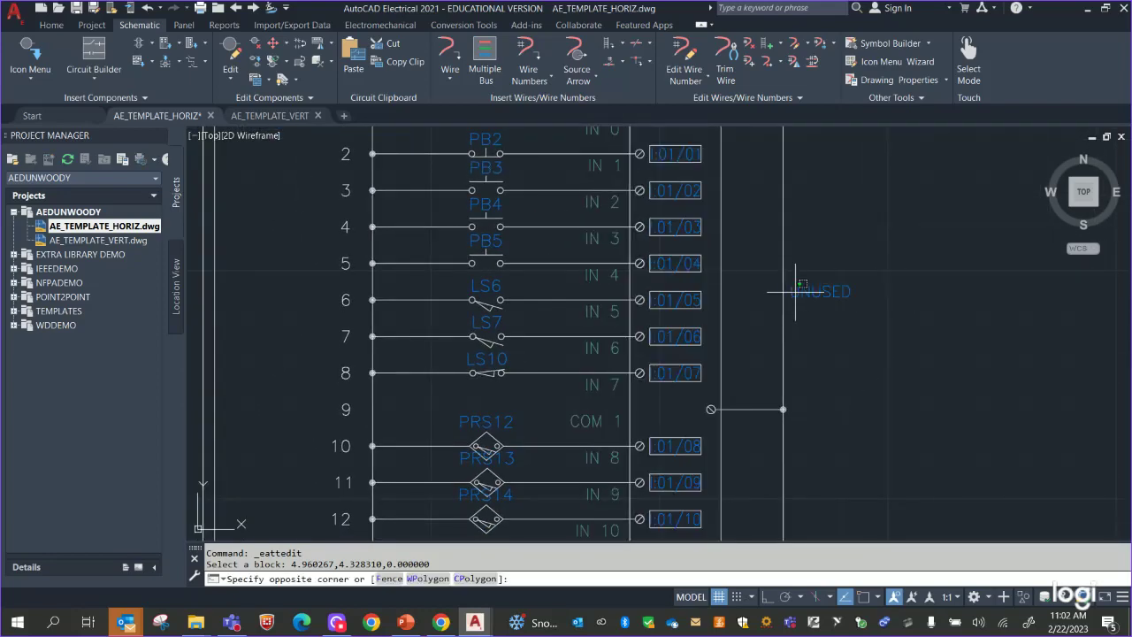
{"action": "left_click", "coordinate": [799, 286]}
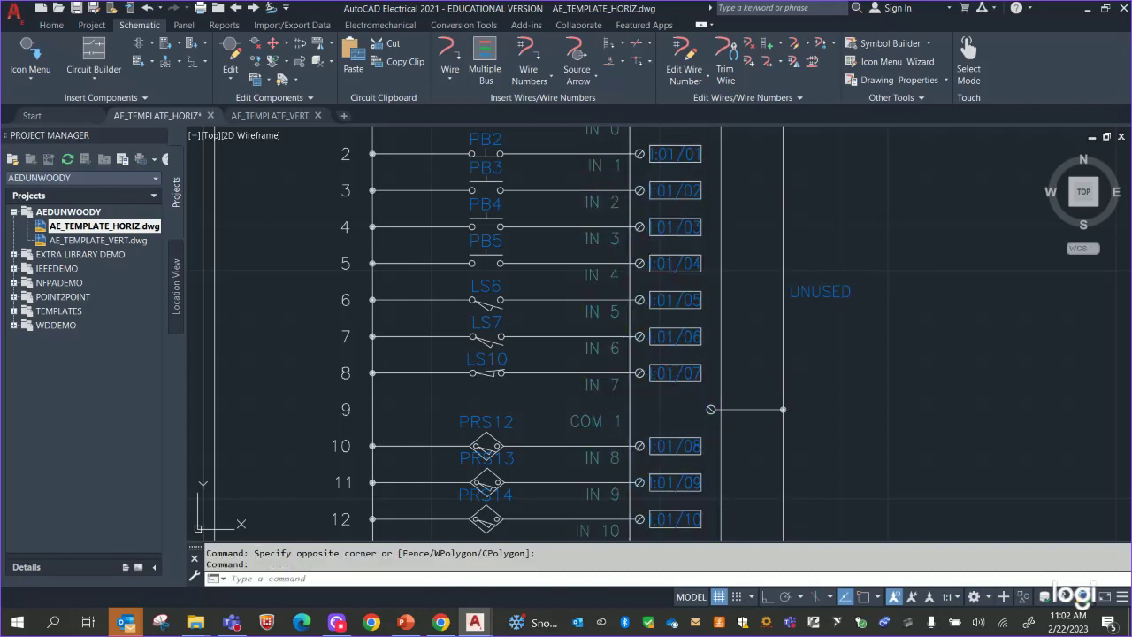
{"action": "double_click", "coordinate": [801, 292]}
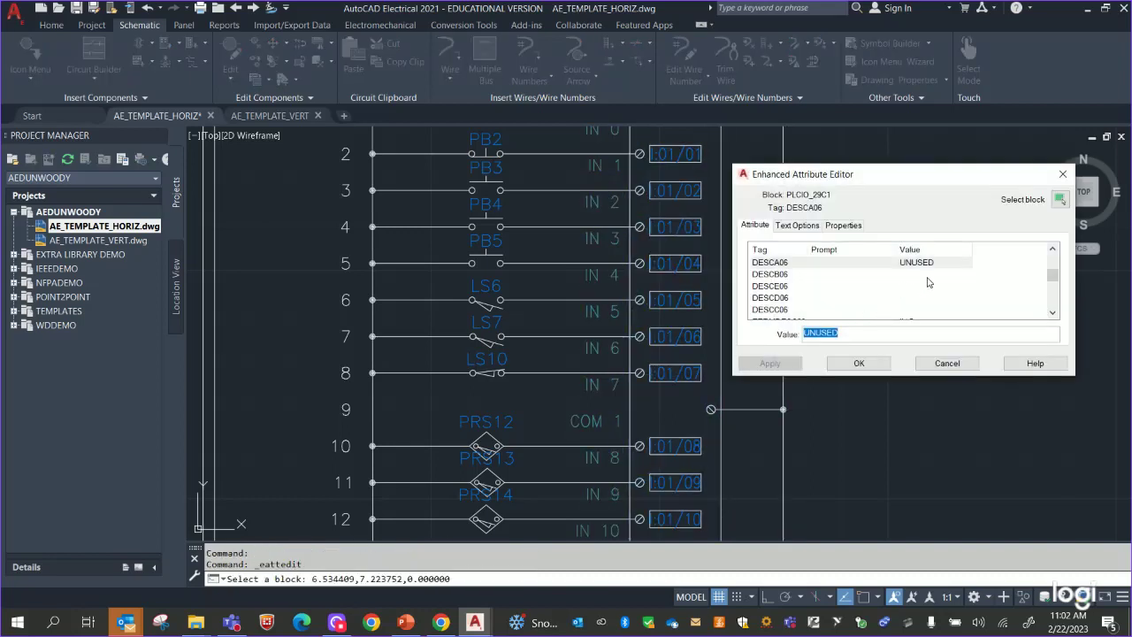
{"action": "left_click", "coordinate": [859, 363]}
Set the DESCA13 description attribute for input I:01/11 on rung 13 to UNUSED.
{"action": "scroll", "coordinate": [872, 366], "scroll_direction": "down", "scroll_amount": 10}
{"action": "scroll", "coordinate": [743, 295], "scroll_direction": "up", "scroll_amount": 8}
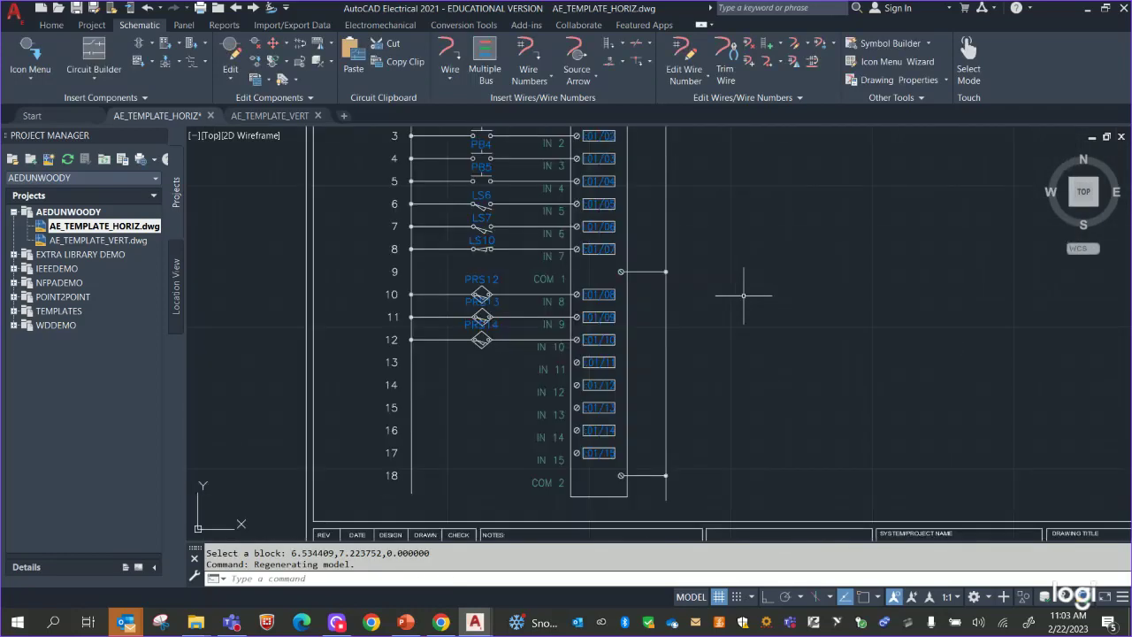
{"action": "scroll", "coordinate": [743, 295], "scroll_direction": "up", "scroll_amount": 5}
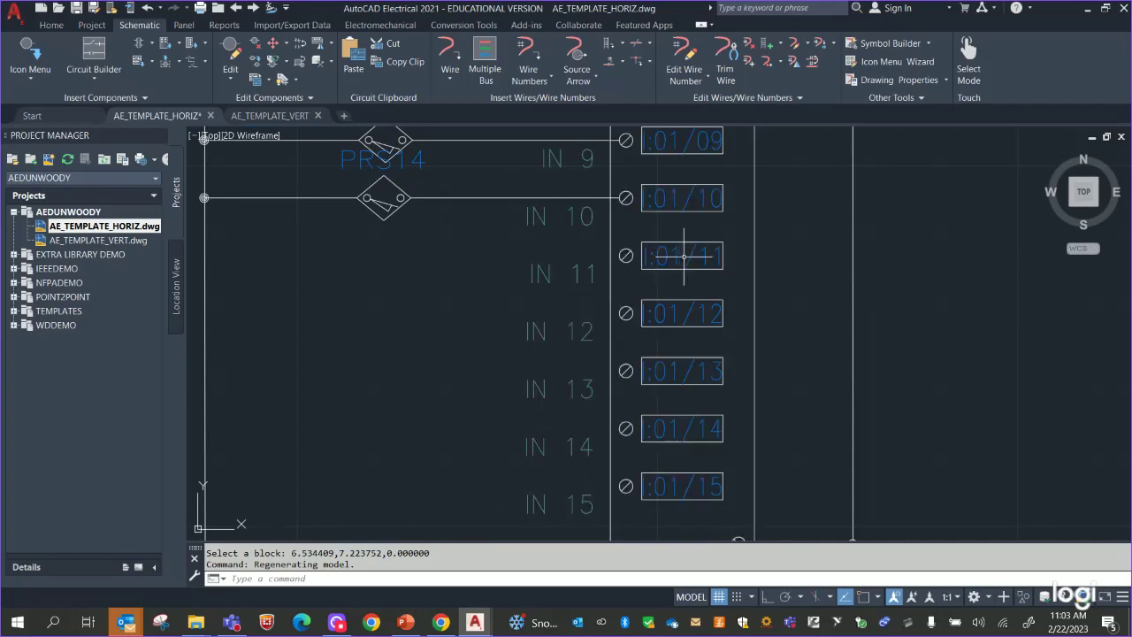
{"action": "right_click", "coordinate": [688, 259]}
{"action": "key", "text": "Escape"}
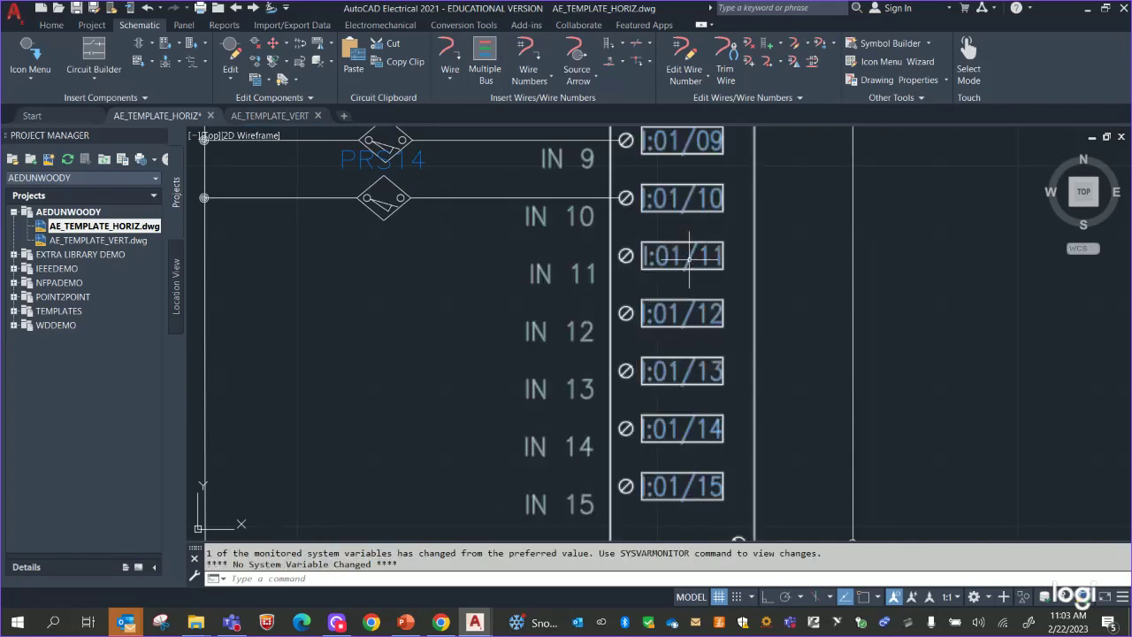
{"action": "double_click", "coordinate": [690, 264]}
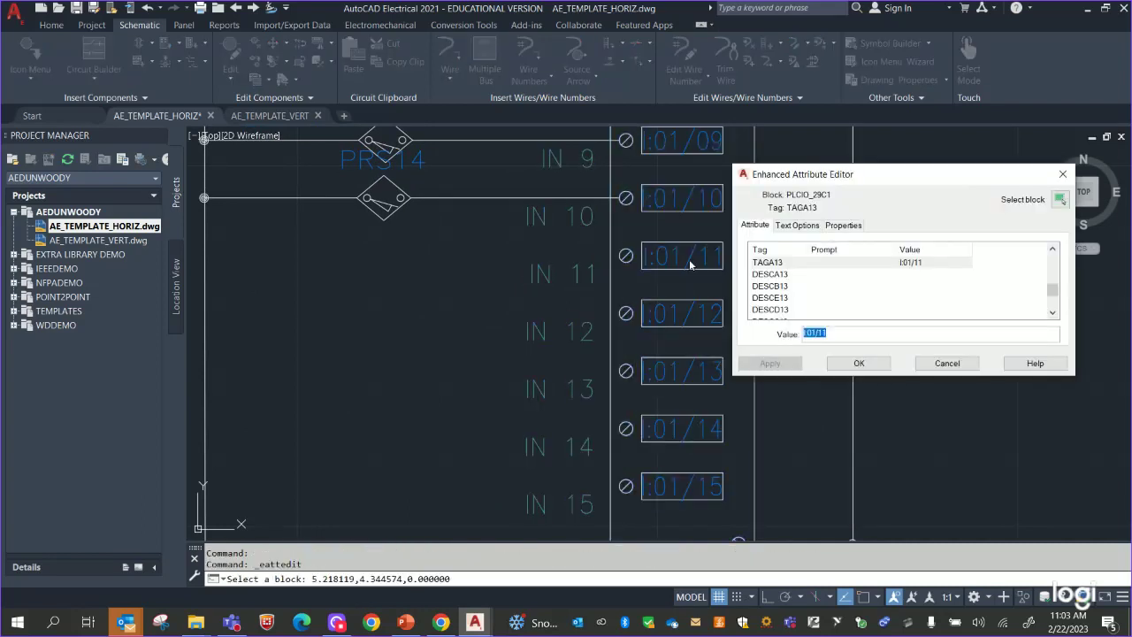
{"action": "left_click", "coordinate": [817, 274]}
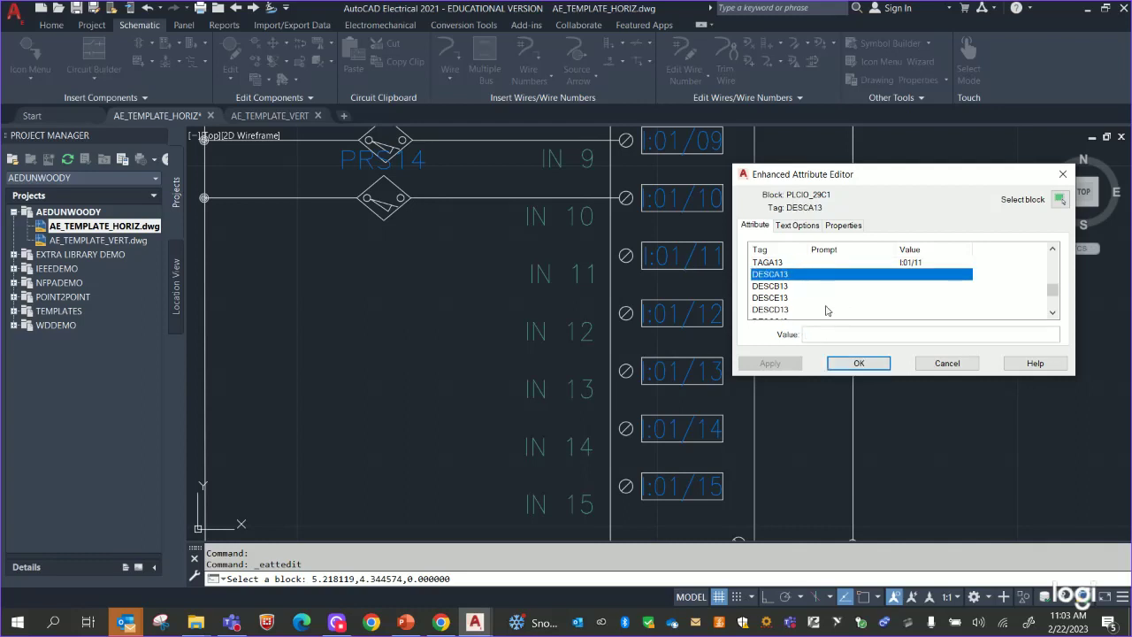
{"action": "left_click", "coordinate": [870, 332]}
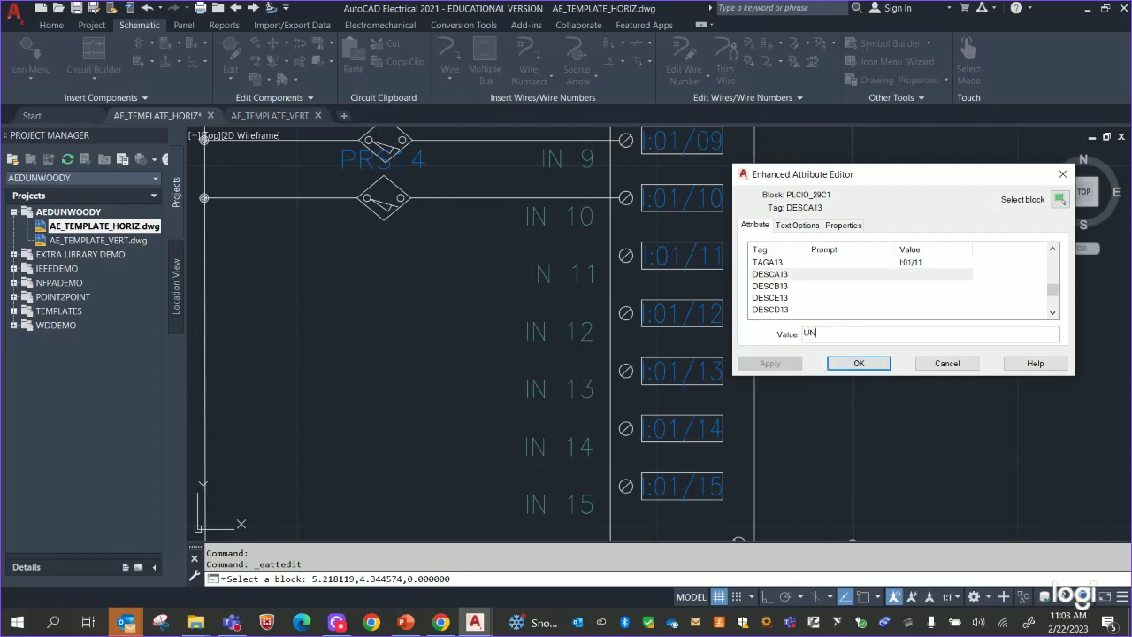
{"action": "left_click", "coordinate": [857, 362]}
Set the DESCA14 description attribute for input I:01/12 on rung 14 to UNUSED.
{"action": "scroll", "coordinate": [935, 325], "scroll_direction": "down", "scroll_amount": 2}
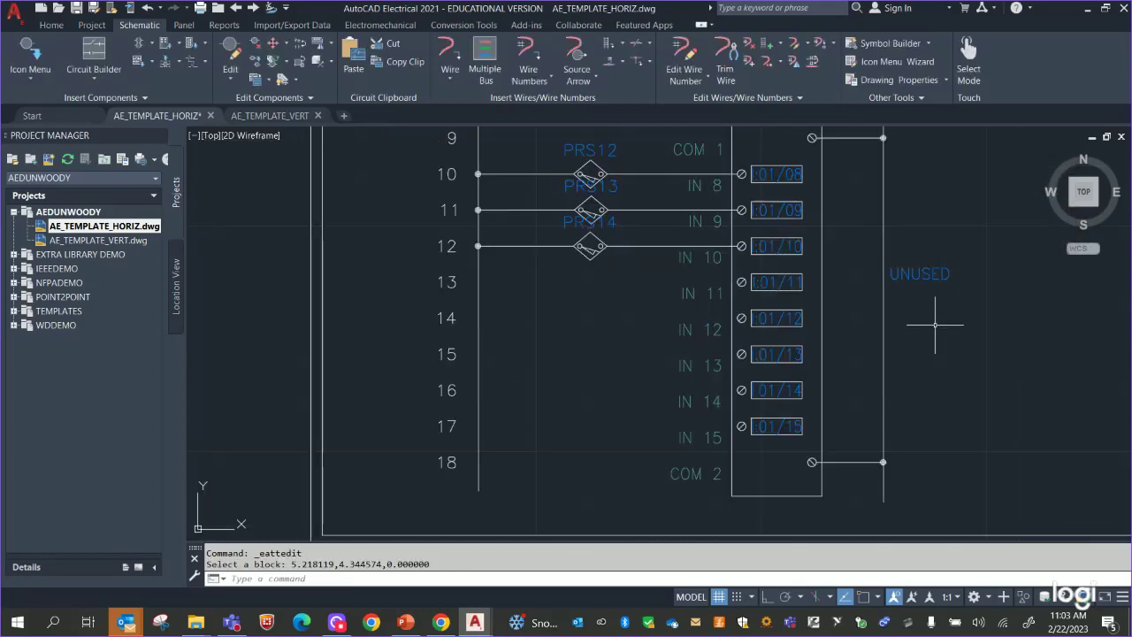
{"action": "scroll", "coordinate": [924, 323], "scroll_direction": "down", "scroll_amount": 2}
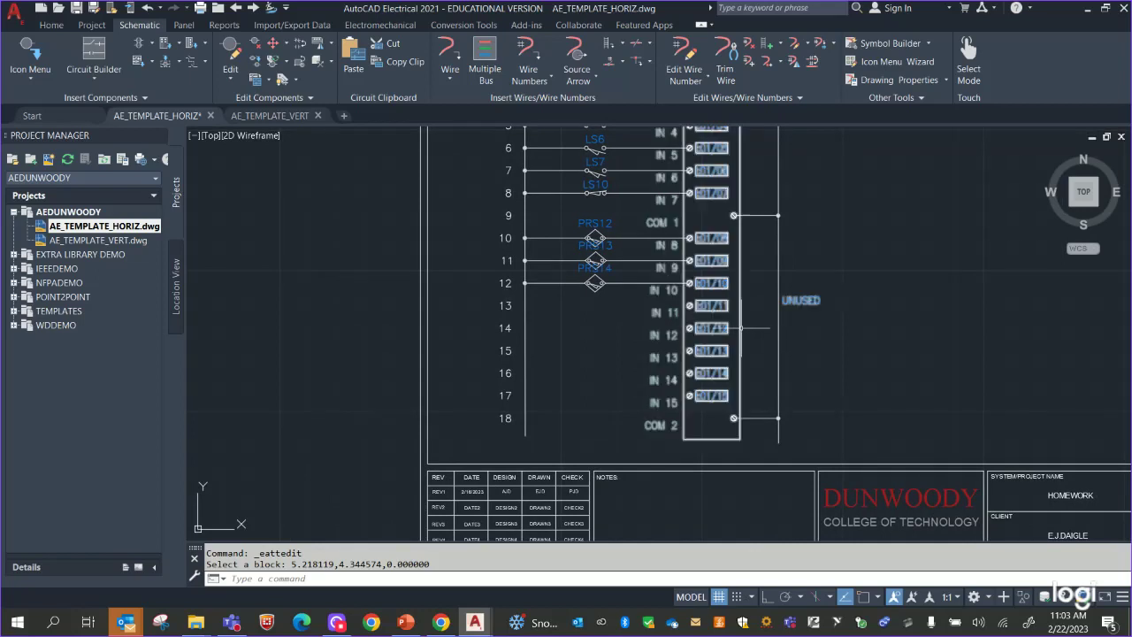
{"action": "right_click", "coordinate": [720, 334]}
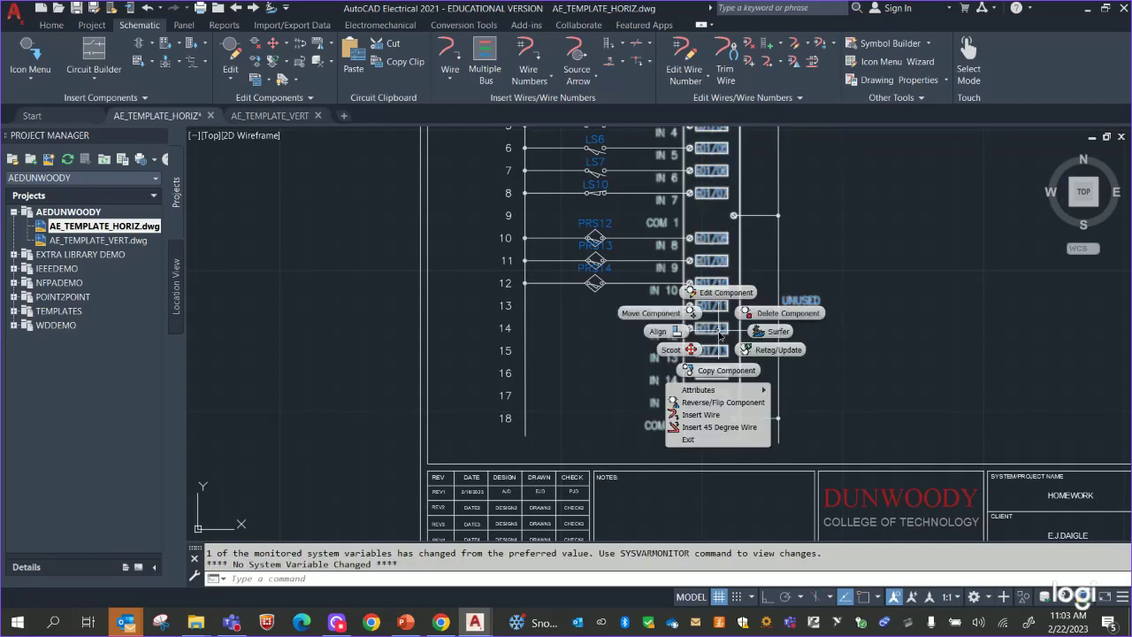
{"action": "key", "text": "Escape"}
{"action": "double_click", "coordinate": [719, 334]}
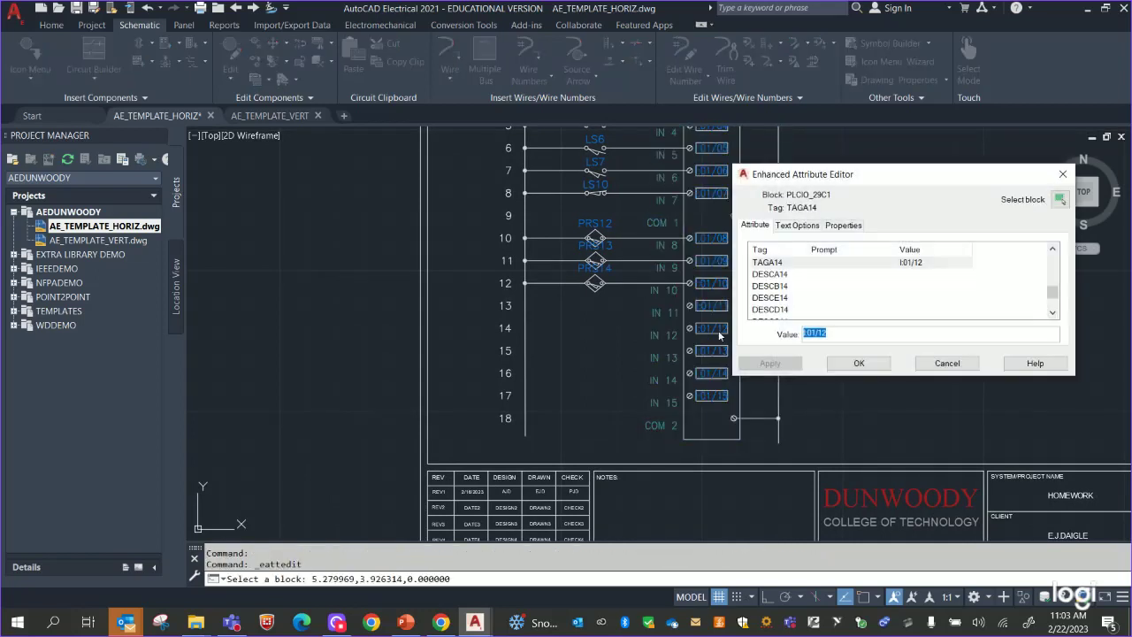
{"action": "left_click", "coordinate": [796, 275]}
{"action": "left_click", "coordinate": [830, 332]}
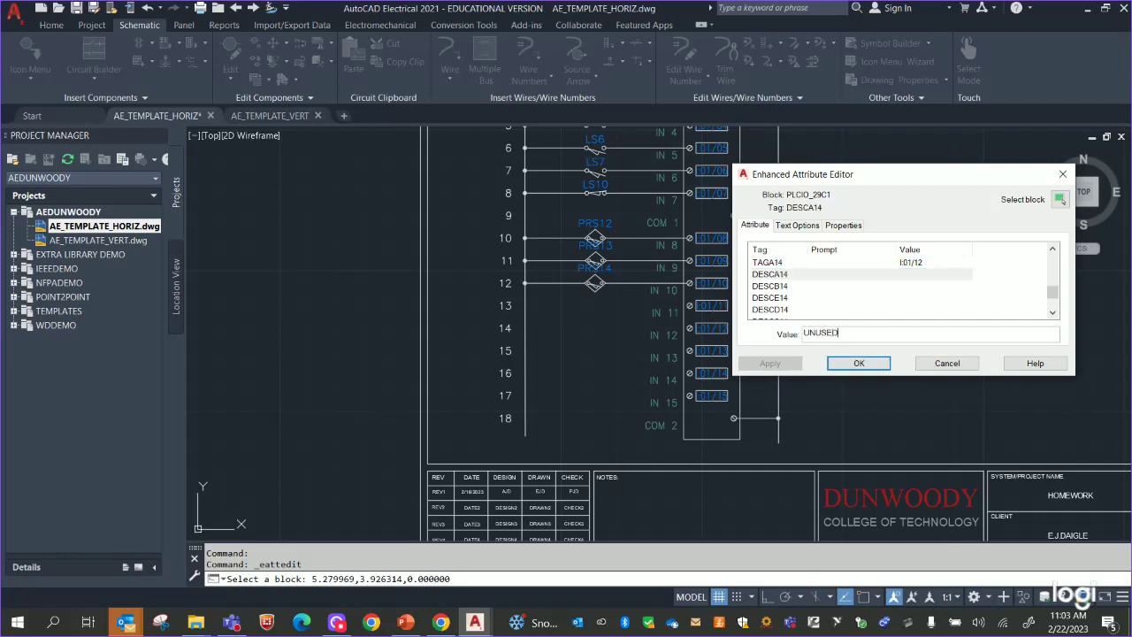
{"action": "left_click", "coordinate": [859, 363]}
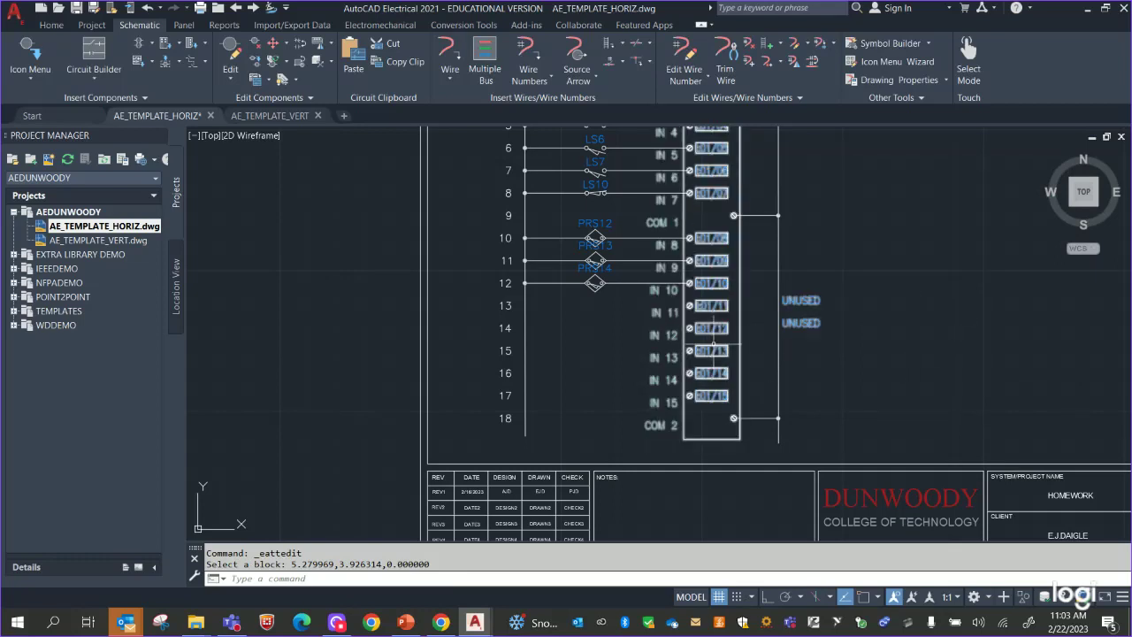
Set the DESCA15 description attribute for input I:01/13 on rung 15 to UNUSED.
{"action": "left_click", "coordinate": [707, 352]}
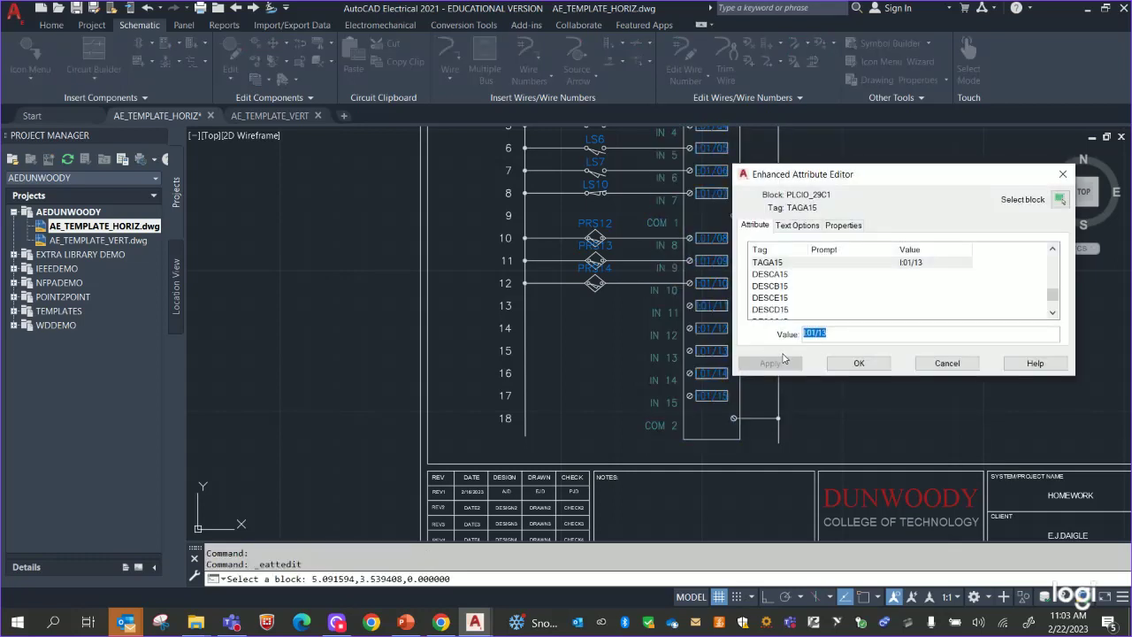
{"action": "left_click", "coordinate": [782, 275]}
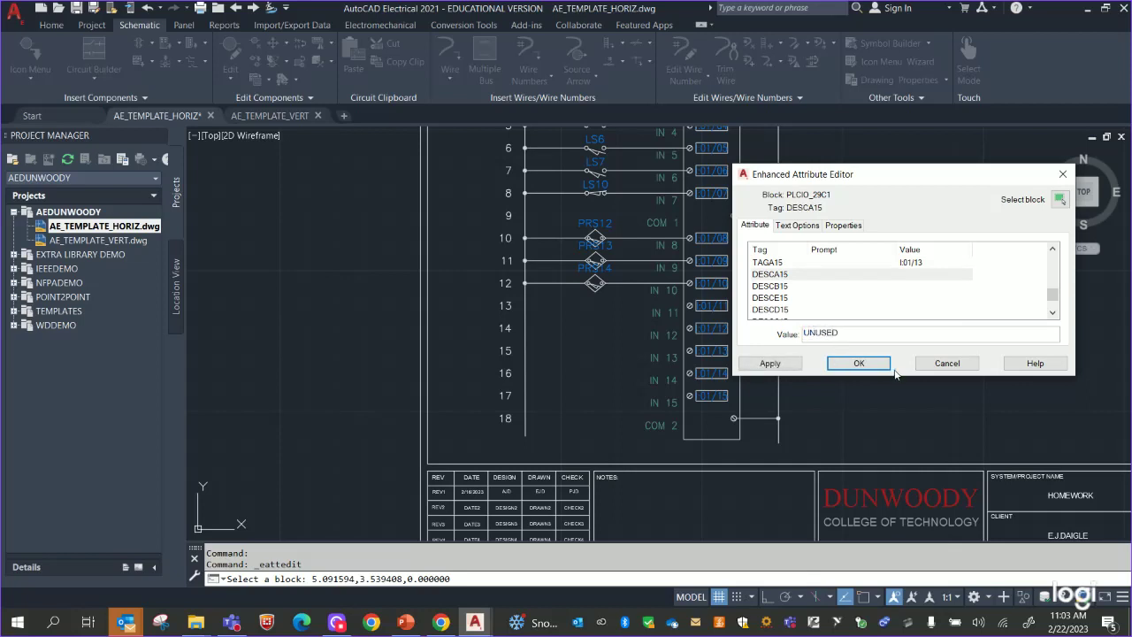
{"action": "left_click", "coordinate": [859, 362]}
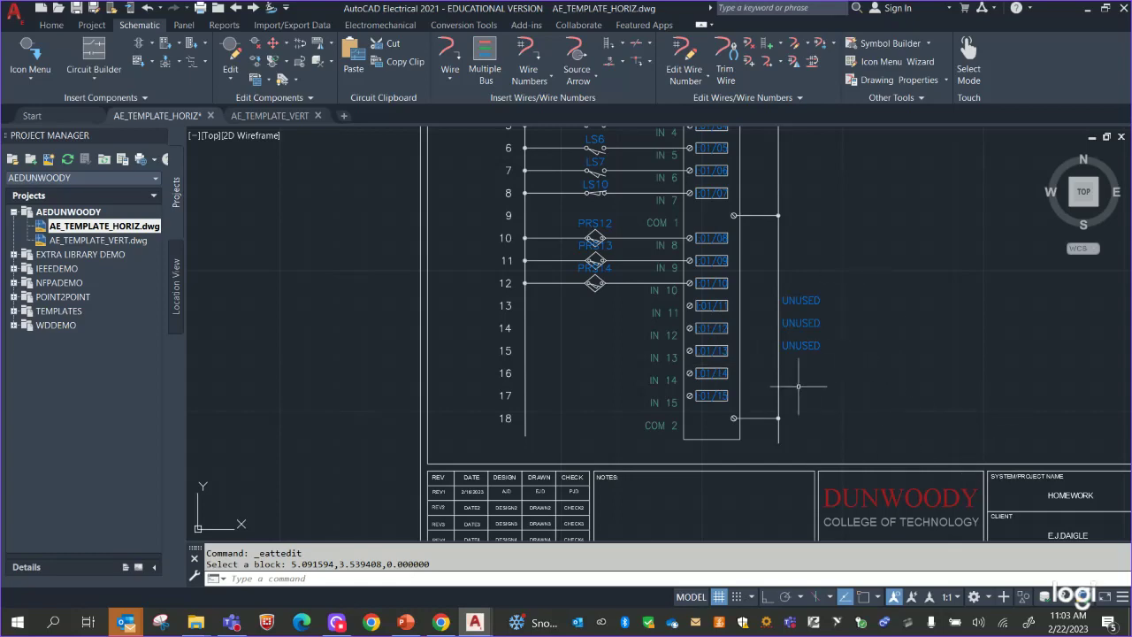
Set the DESCA16 description attribute for input I:01/14 on rung 16 to UNUSED.
{"action": "scroll", "coordinate": [800, 361], "scroll_direction": "up", "scroll_amount": 5}
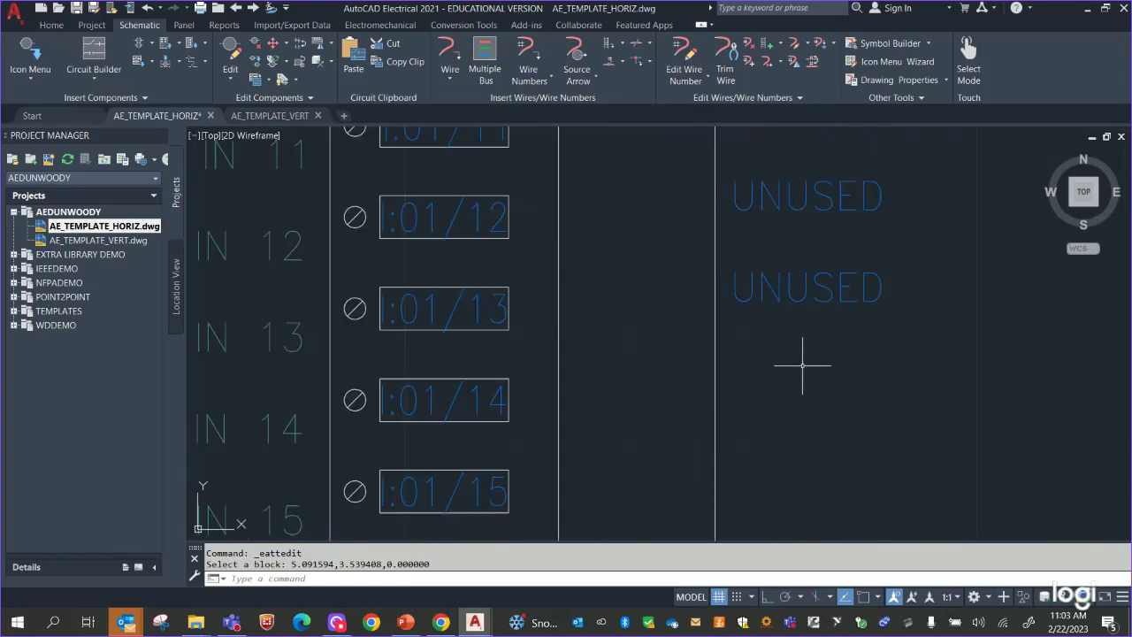
{"action": "scroll", "coordinate": [876, 361], "scroll_direction": "down", "scroll_amount": 8}
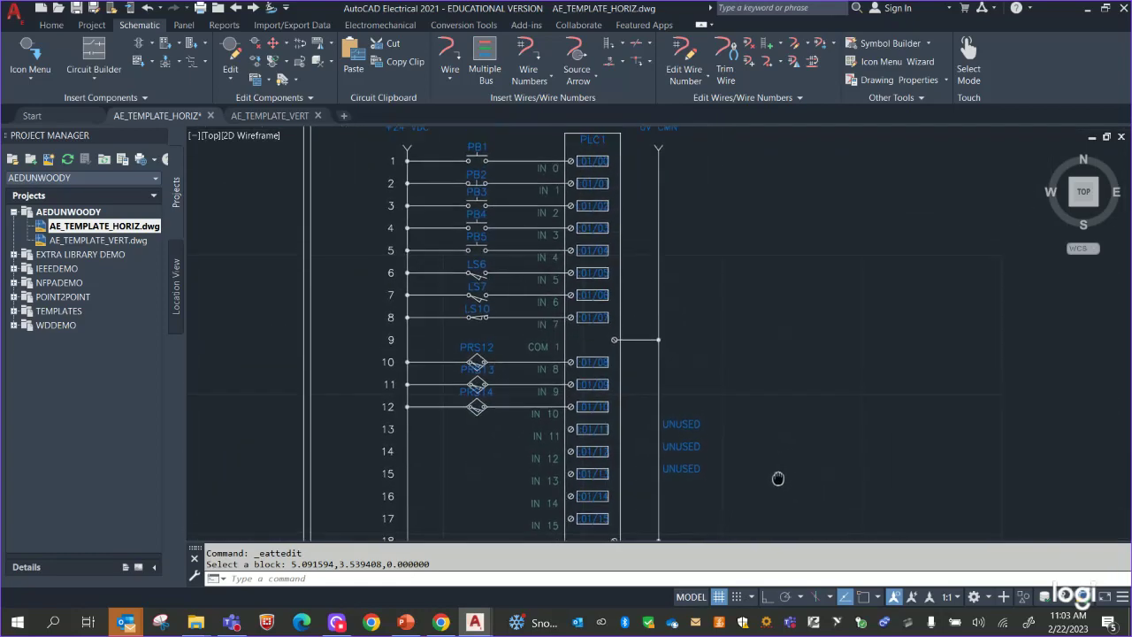
{"action": "scroll", "coordinate": [862, 370], "scroll_direction": "up", "scroll_amount": 2}
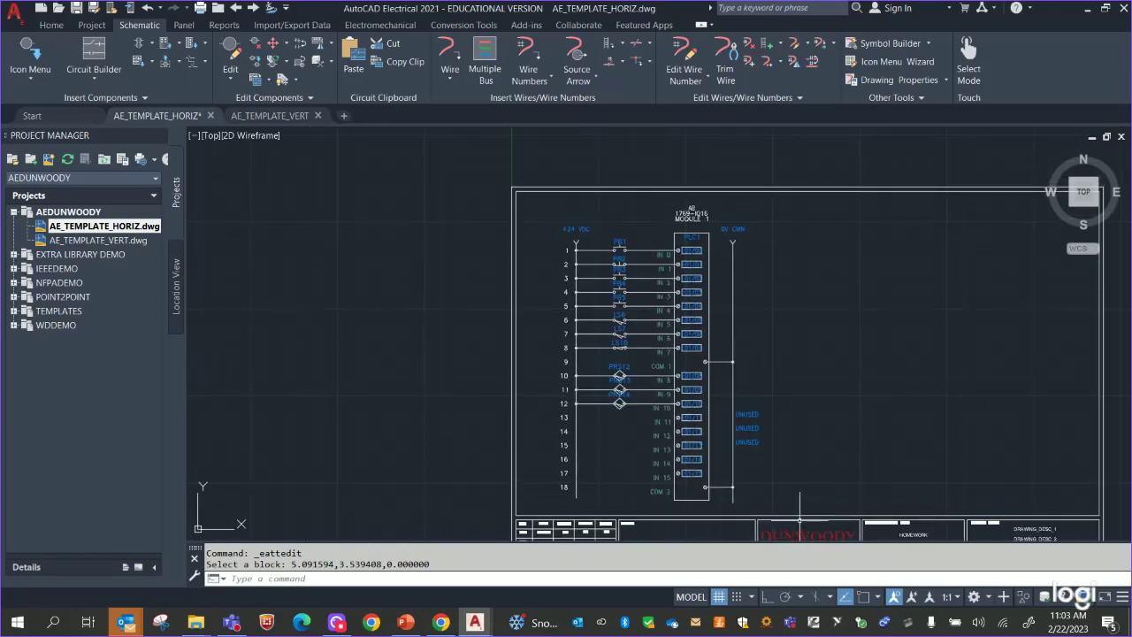
{"action": "scroll", "coordinate": [718, 444], "scroll_direction": "up", "scroll_amount": 4}
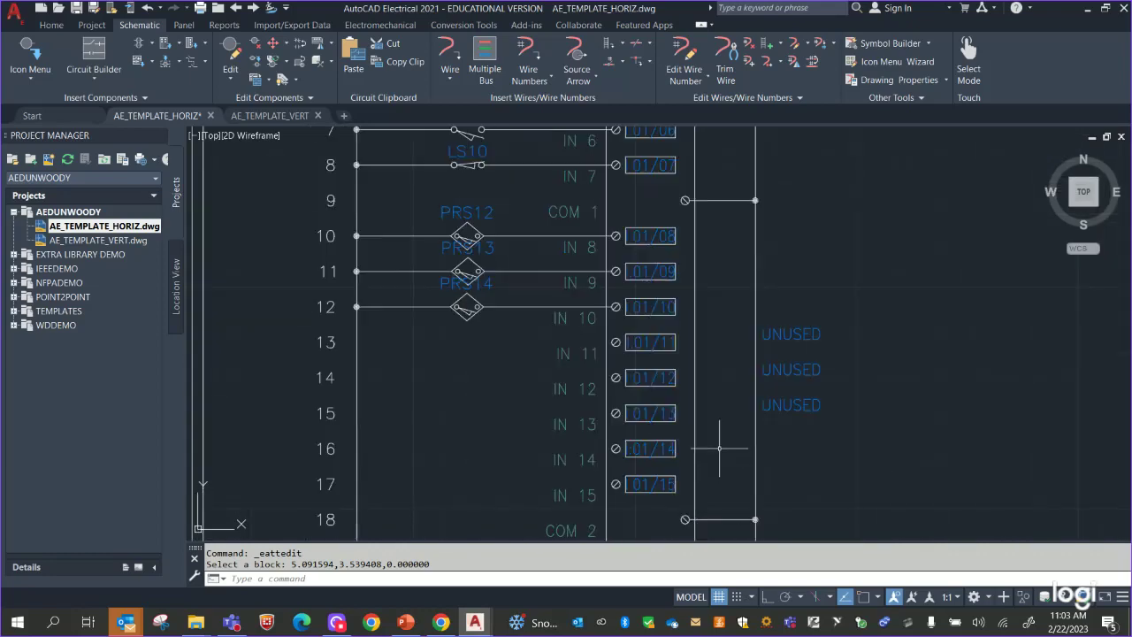
{"action": "double_click", "coordinate": [643, 451]}
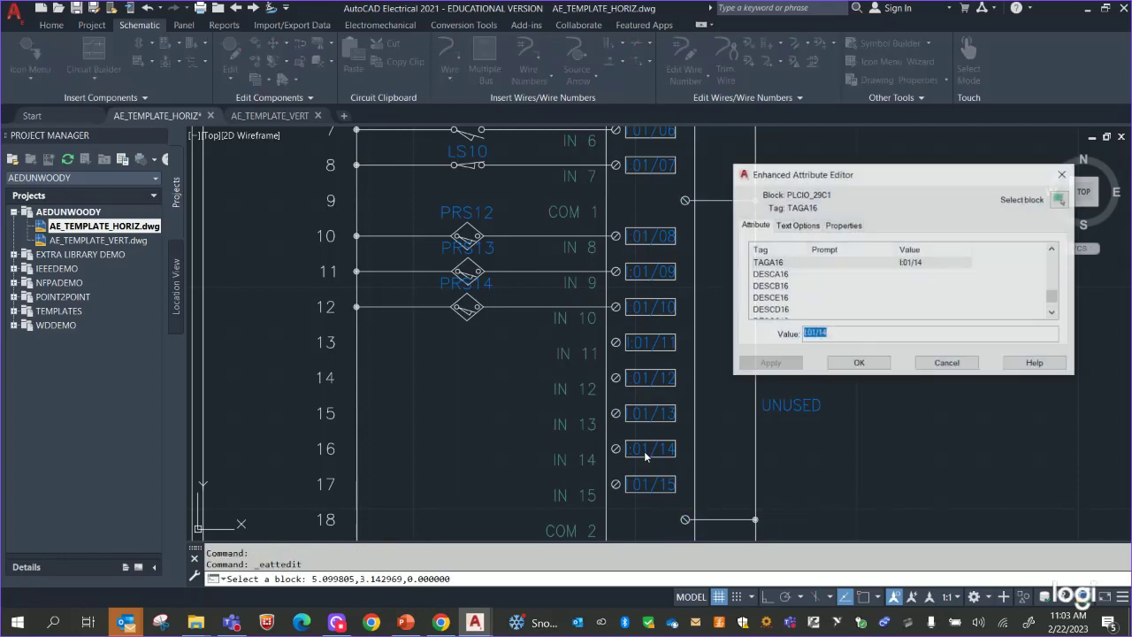
{"action": "left_click", "coordinate": [776, 274]}
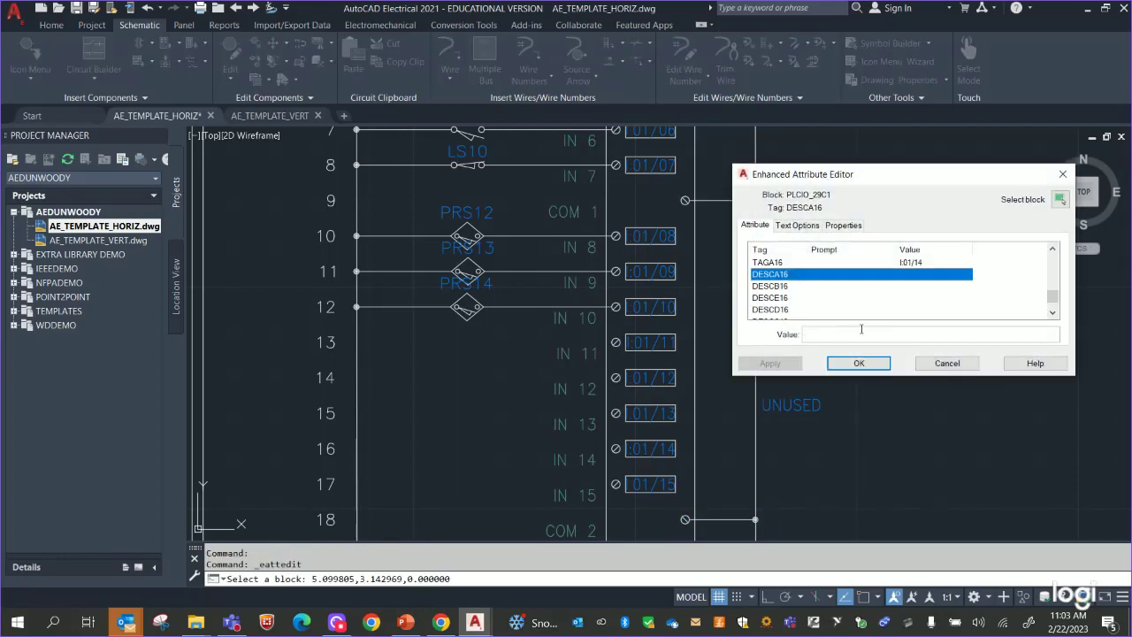
{"action": "left_click", "coordinate": [843, 333]}
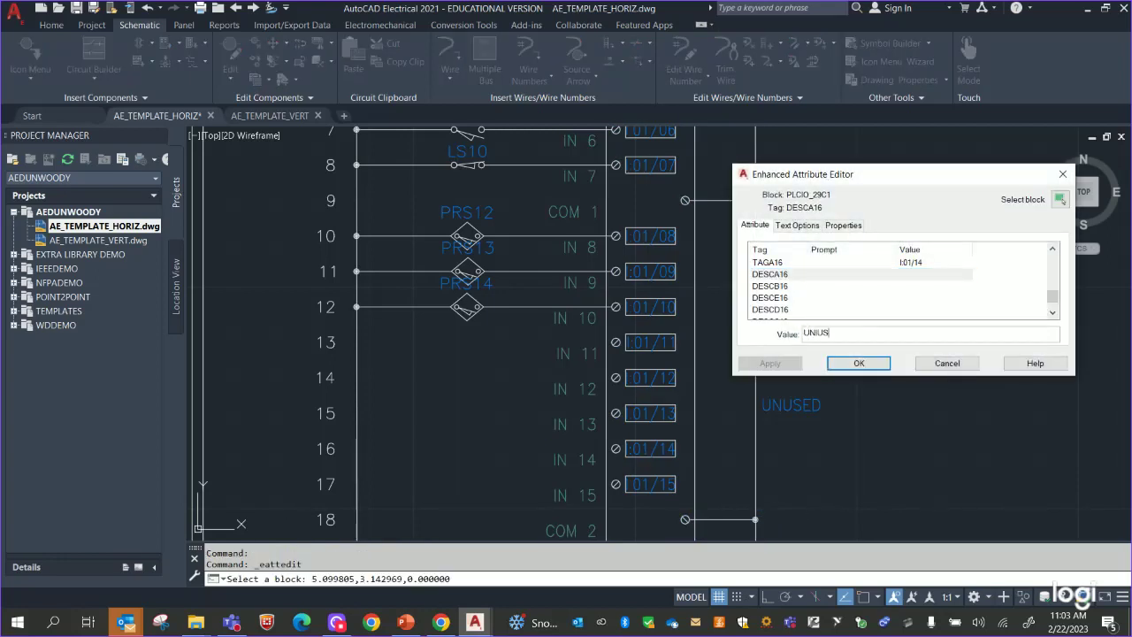
{"action": "type", "text": "UNIUSE"}
{"action": "key", "text": "BackSpace"}
{"action": "key", "text": "BackSpace"}
{"action": "key", "text": "BackSpace"}
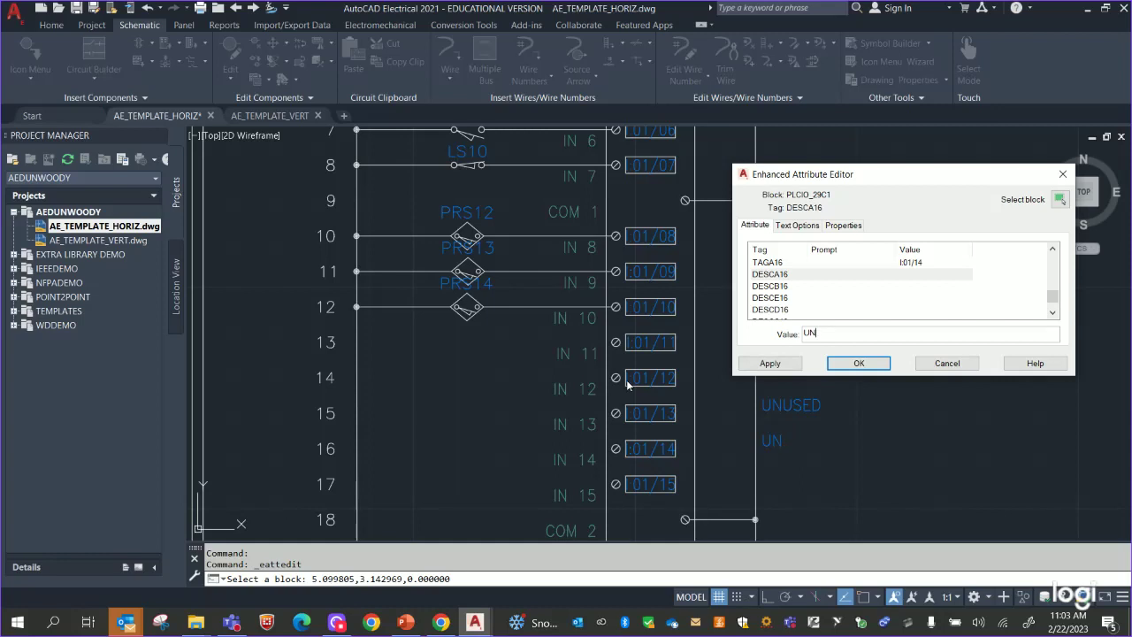
{"action": "left_click", "coordinate": [859, 363]}
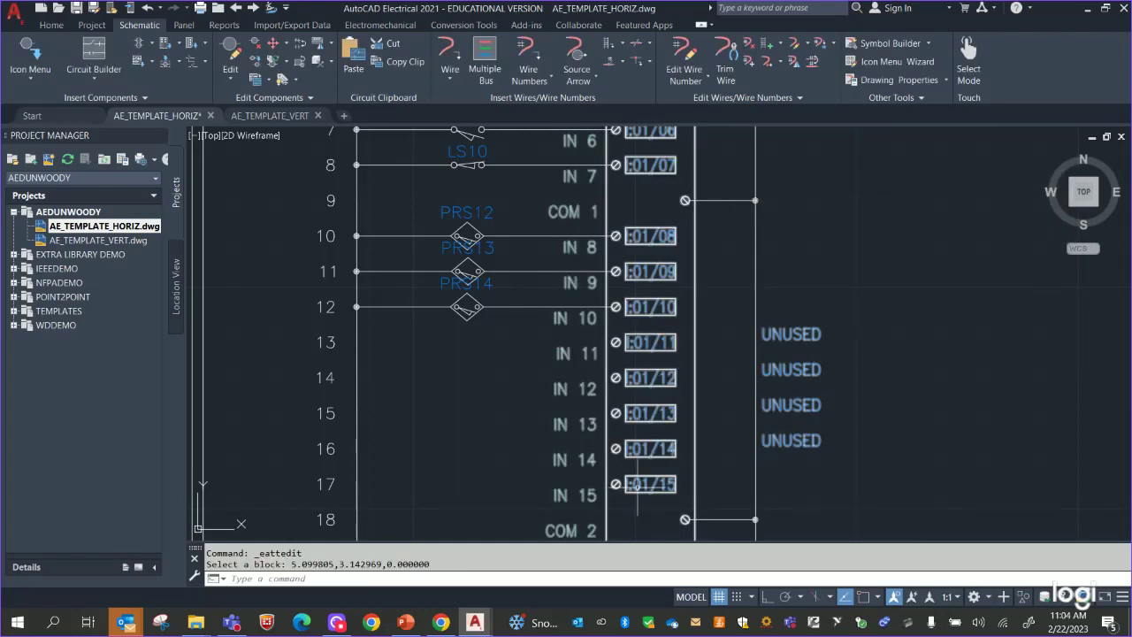
{"action": "double_click", "coordinate": [638, 484]}
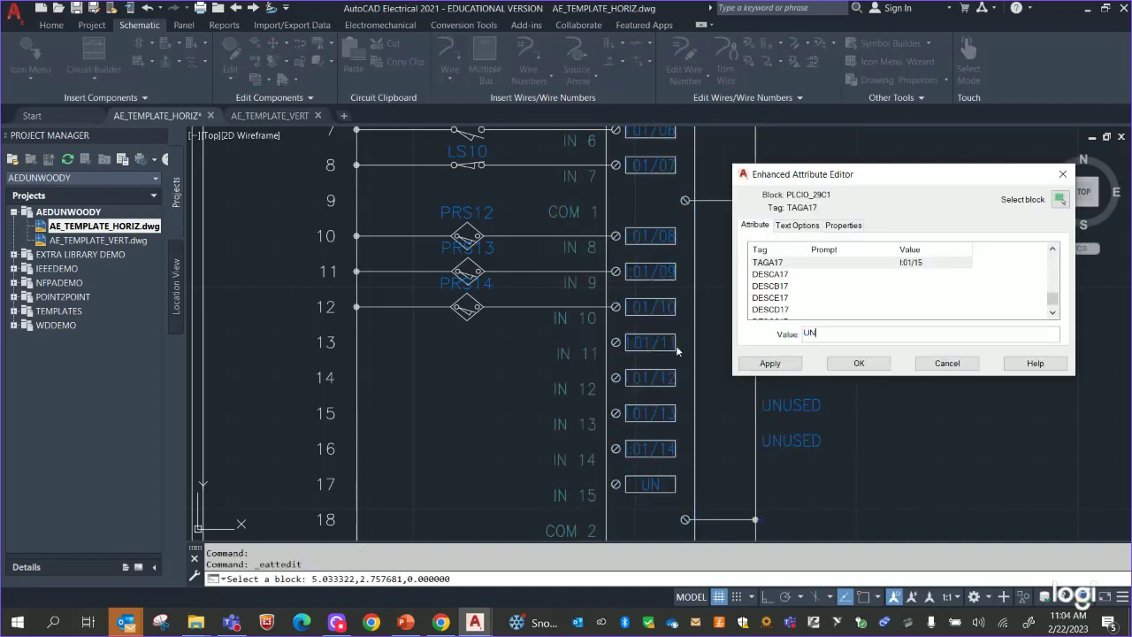
{"action": "left_click", "coordinate": [859, 364]}
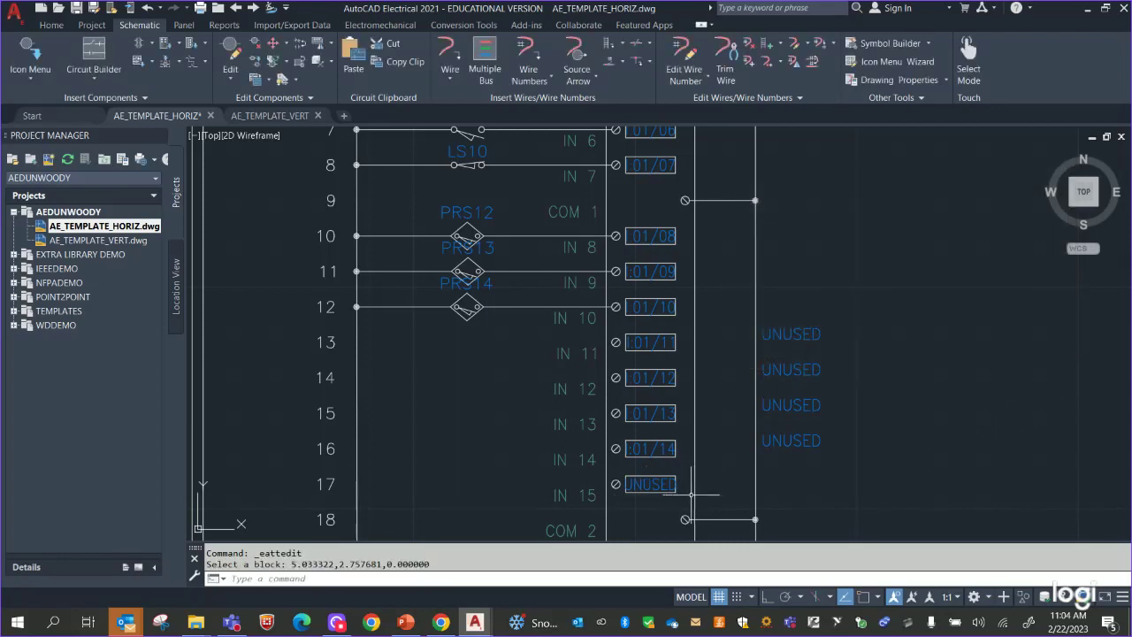
{"action": "key", "text": "ctrl+z"}
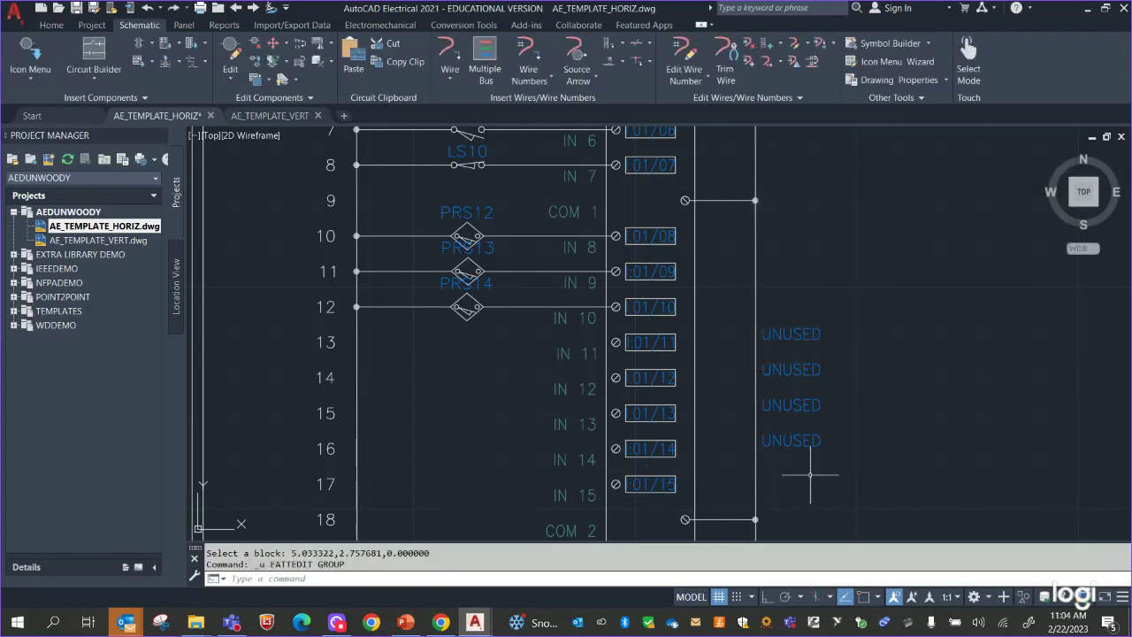
Set the DESCA17 description attribute for input I:01/15 on rung 17 to UNUSED.
{"action": "double_click", "coordinate": [648, 492]}
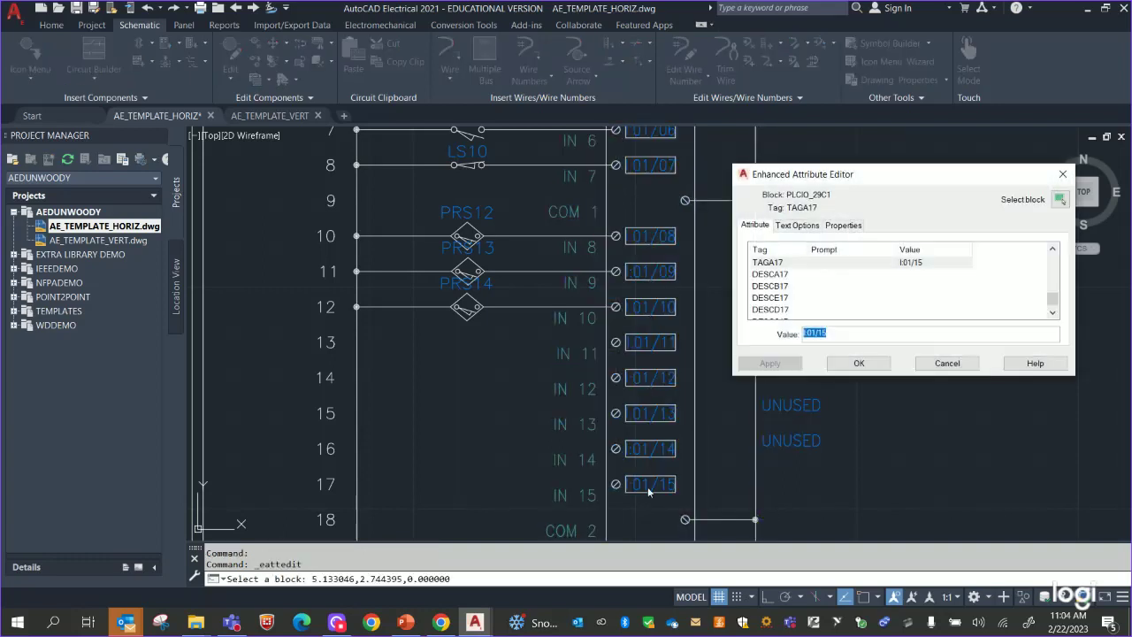
{"action": "left_click", "coordinate": [772, 275]}
{"action": "left_click", "coordinate": [854, 335]}
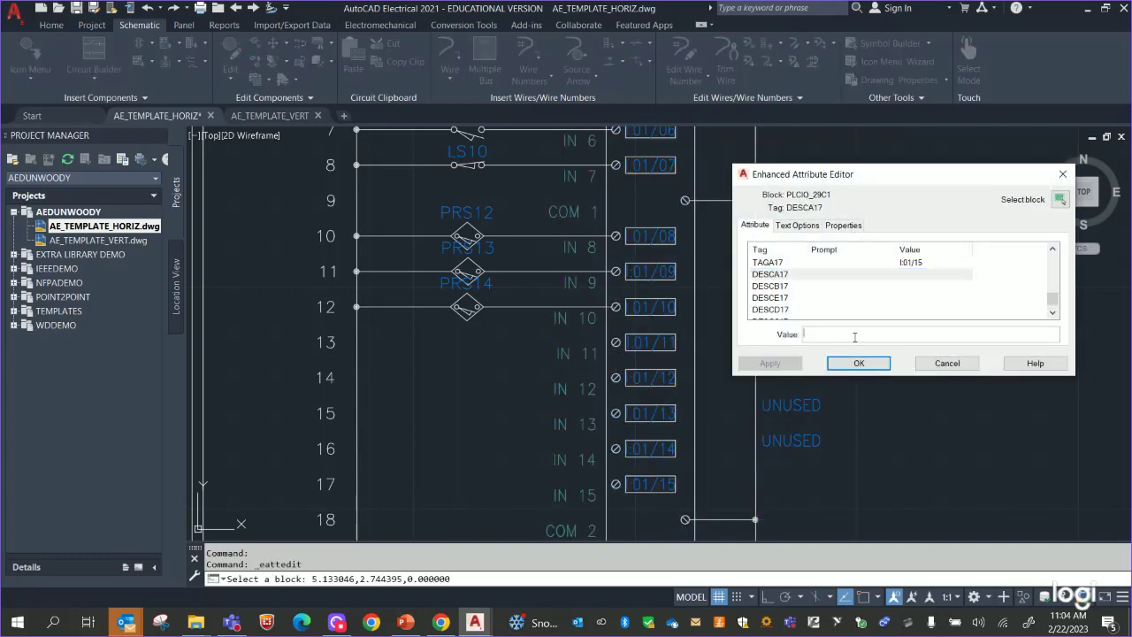
{"action": "type", "text": "UNUSED"}
{"action": "left_click", "coordinate": [859, 363]}
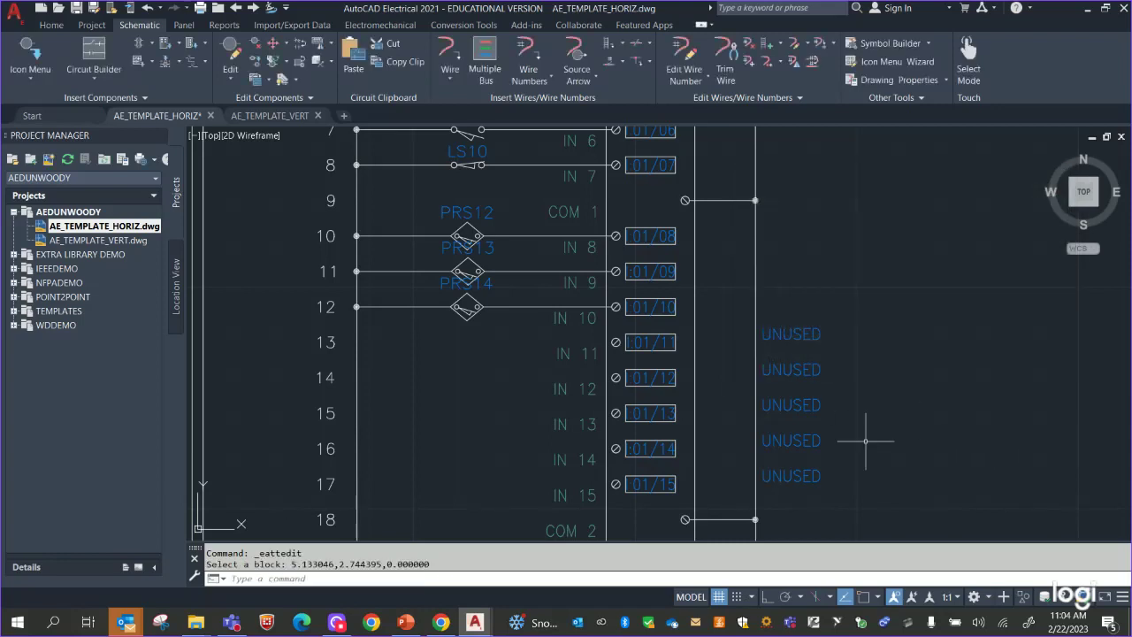
Examine the whole ladder drawing, including the input devices, the PLC module and the unused input labels.
{"action": "middle_click_drag", "start_coordinate": [910, 442], "coordinate": [861, 361]}
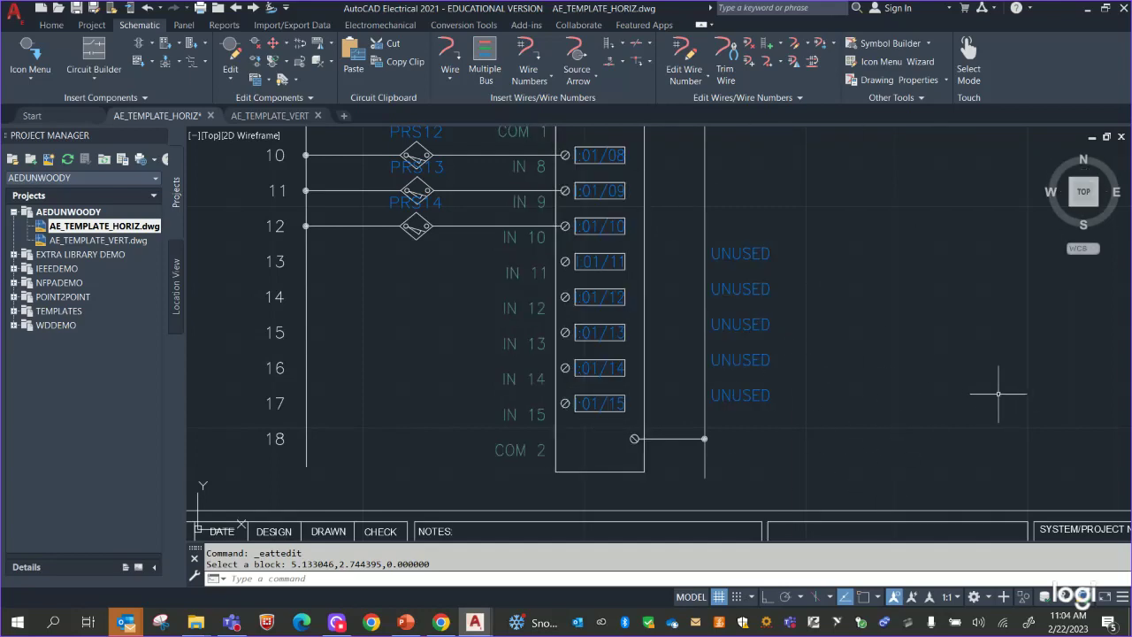
{"action": "scroll", "coordinate": [981, 406], "scroll_direction": "down", "scroll_amount": 8}
{"action": "middle_click_drag", "start_coordinate": [940, 272], "coordinate": [440, 436]}
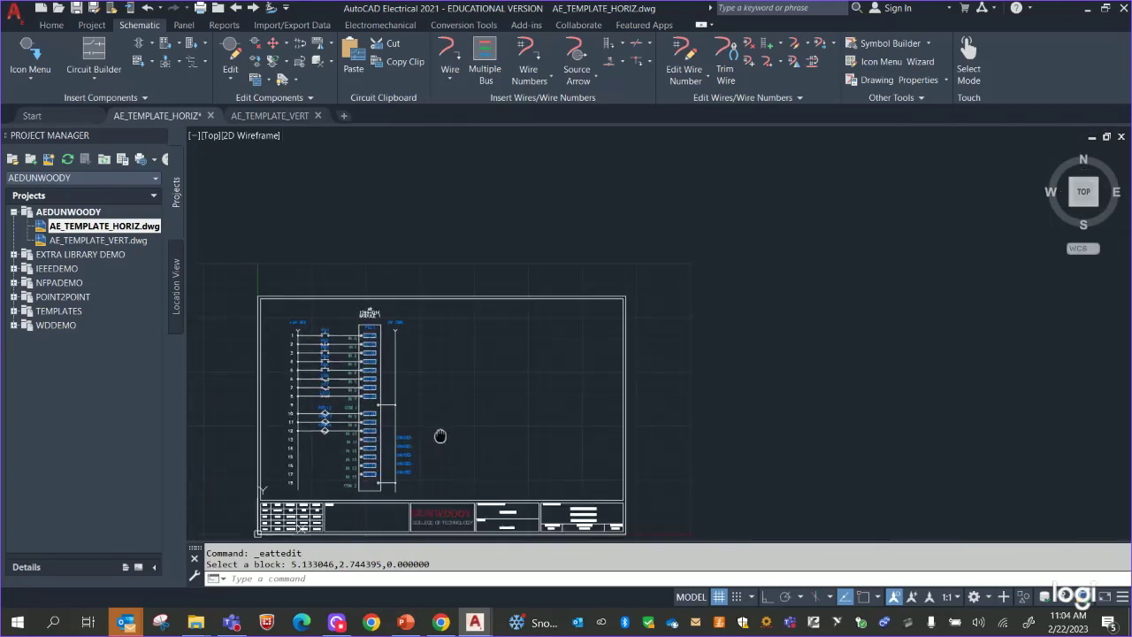
{"action": "scroll", "coordinate": [530, 366], "scroll_direction": "up", "scroll_amount": 3}
{"action": "mouse_move", "coordinate": [593, 399]}
{"action": "middle_mouse_down"}
{"action": "mouse_move", "coordinate": [738, 394]}
{"action": "mouse_move", "coordinate": [1069, 461]}
{"action": "middle_mouse_up"}
{"action": "scroll", "coordinate": [738, 393], "scroll_direction": "up", "scroll_amount": 4}
{"action": "scroll", "coordinate": [1000, 419], "scroll_direction": "down", "scroll_amount": 2}
{"action": "middle_click_drag", "start_coordinate": [1000, 419], "coordinate": [942, 433]}
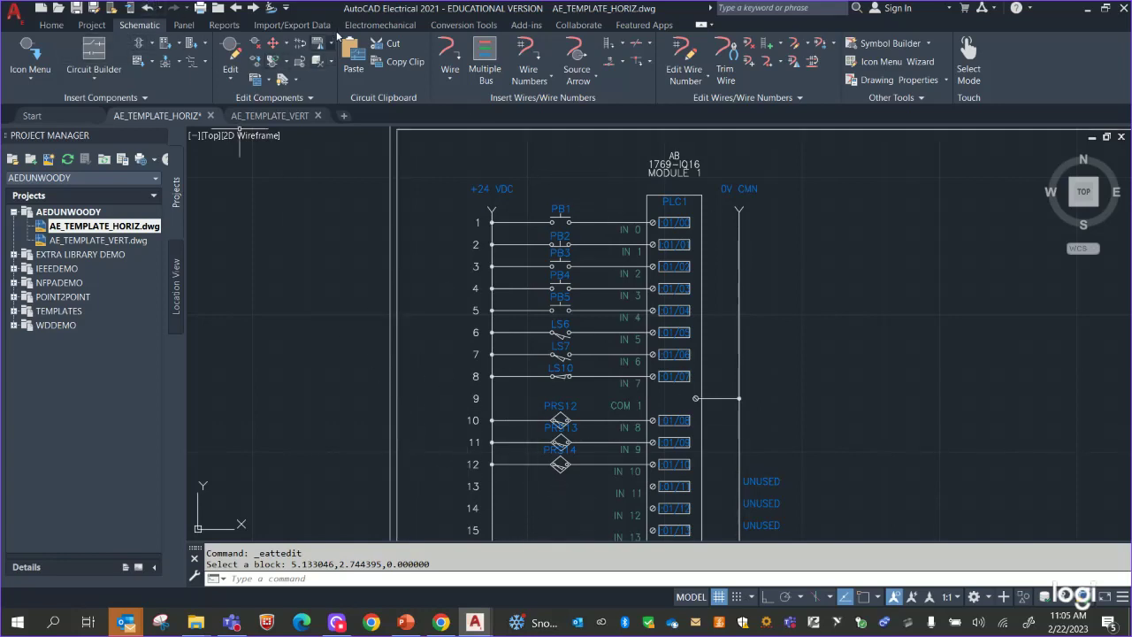
Generate a schematic Bill of Material report for the active drawing in Normal Tallied Format, saving the drawing first.
{"action": "left_click", "coordinate": [224, 25]}
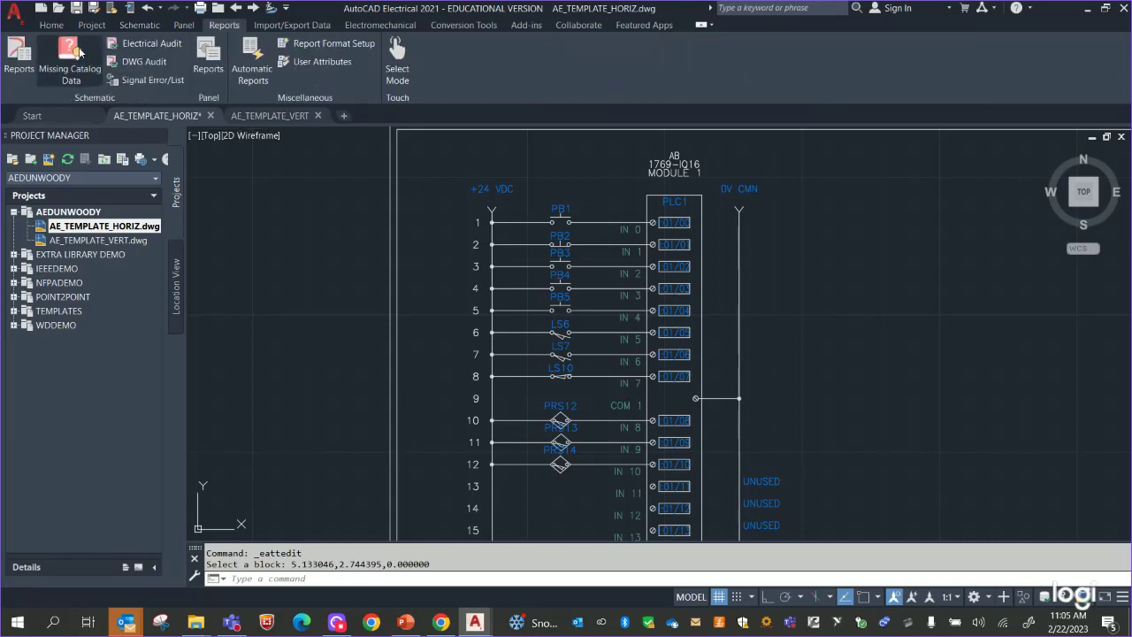
{"action": "left_click", "coordinate": [20, 60]}
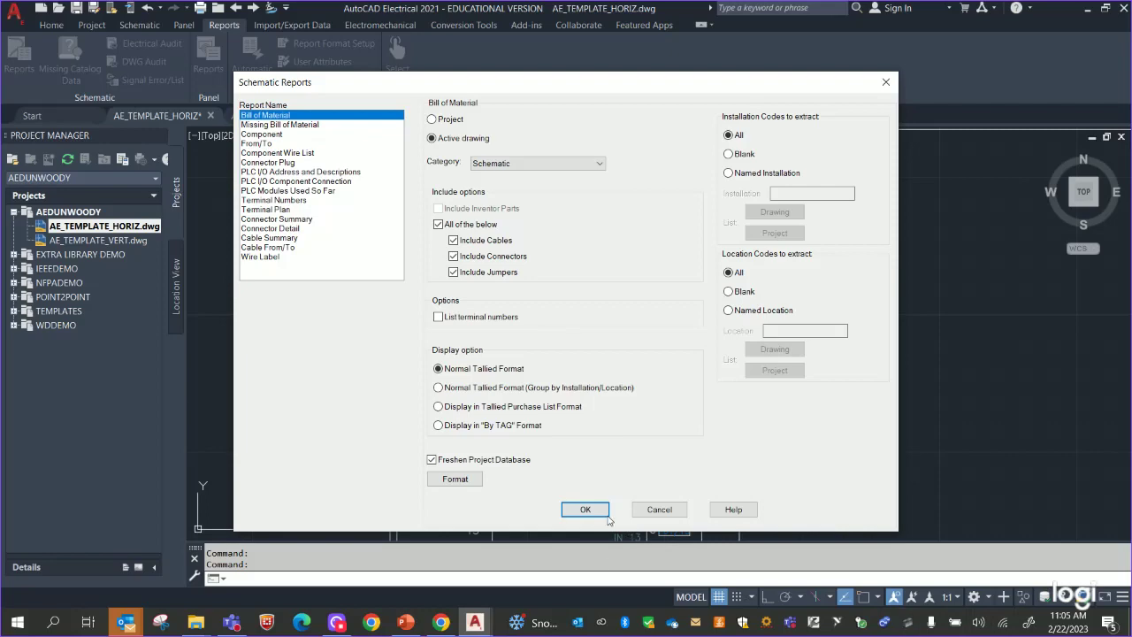
{"action": "left_click", "coordinate": [580, 508]}
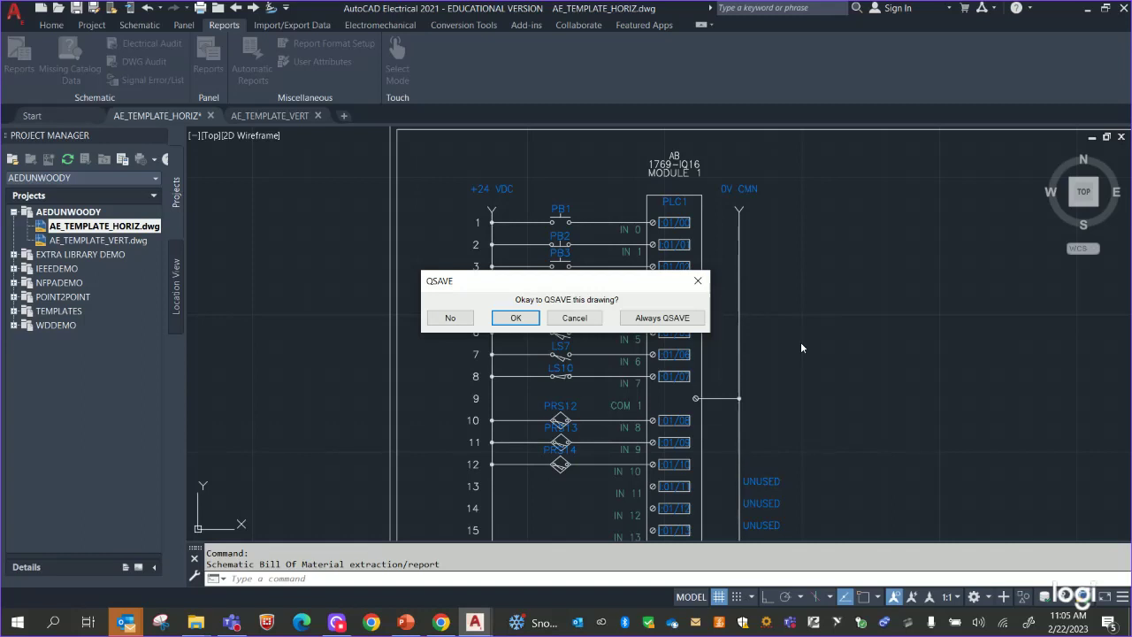
{"action": "left_click", "coordinate": [510, 316]}
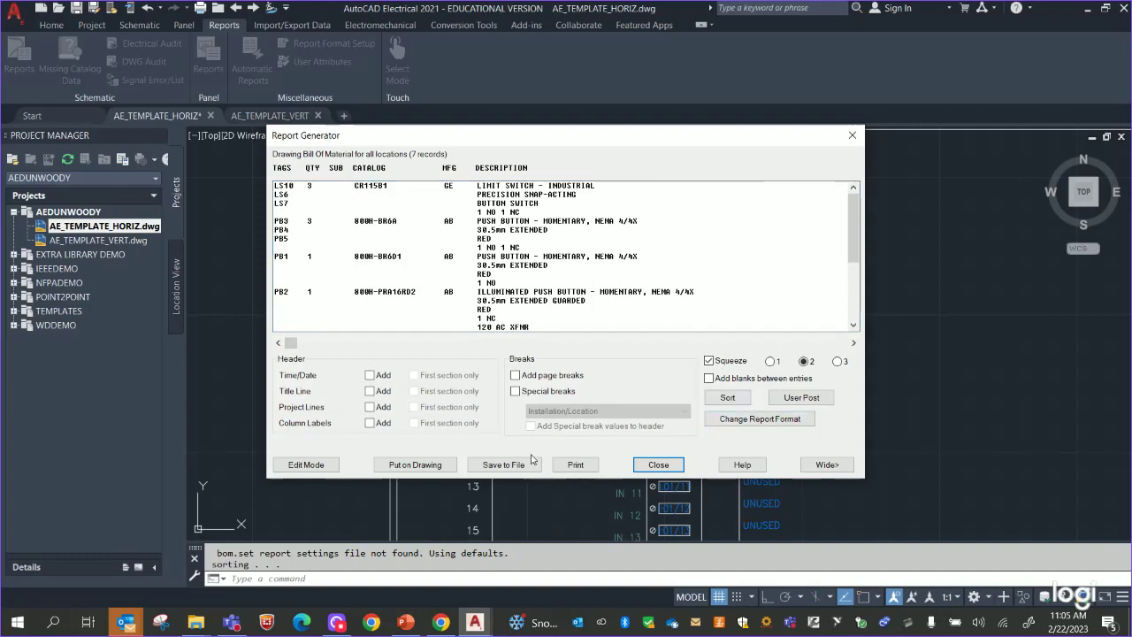
Insert the bill of material as a new table in the empty area right of the ladder's 0V CMN rail and close the report.
{"action": "left_click", "coordinate": [433, 465]}
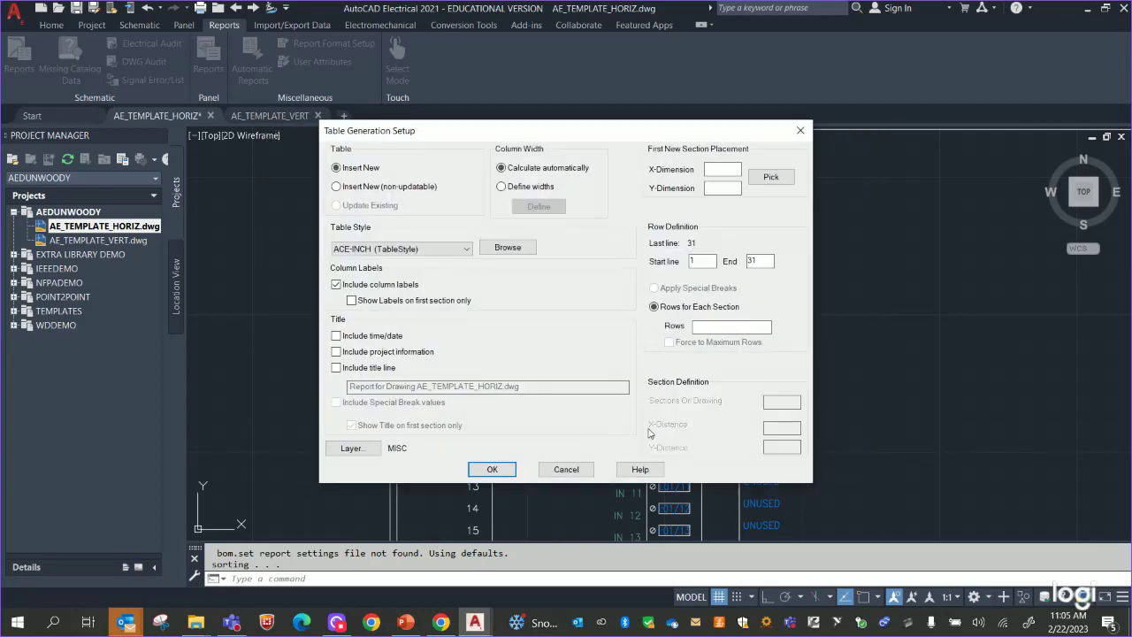
{"action": "left_click", "coordinate": [496, 469]}
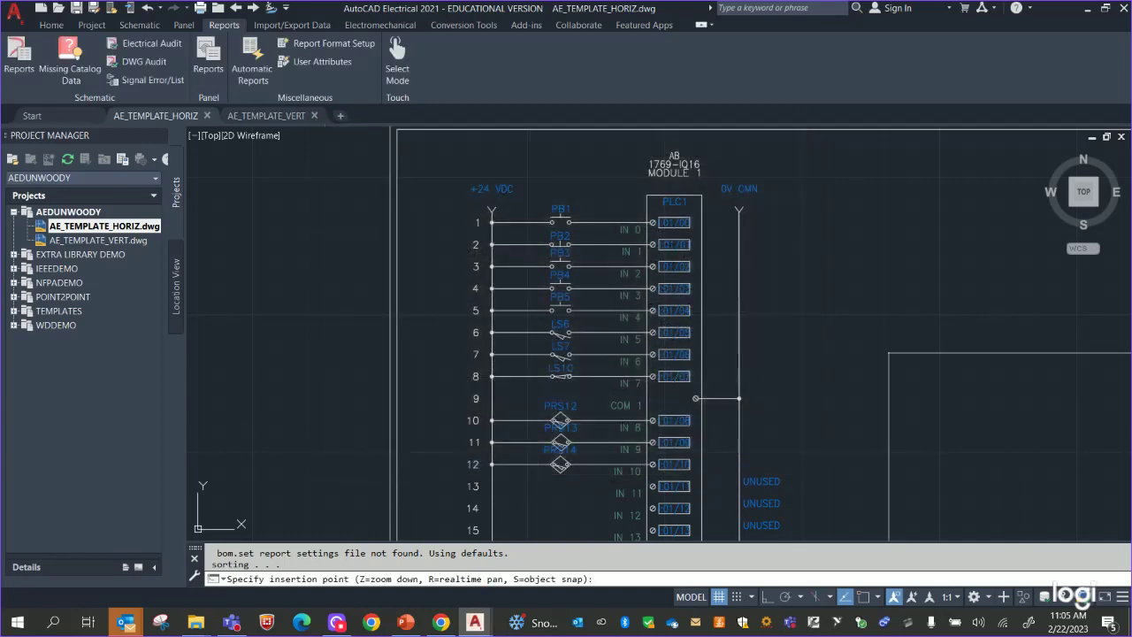
{"action": "scroll", "coordinate": [749, 338], "scroll_direction": "down", "scroll_amount": 5}
{"action": "middle_click_drag", "start_coordinate": [654, 319], "coordinate": [398, 292]}
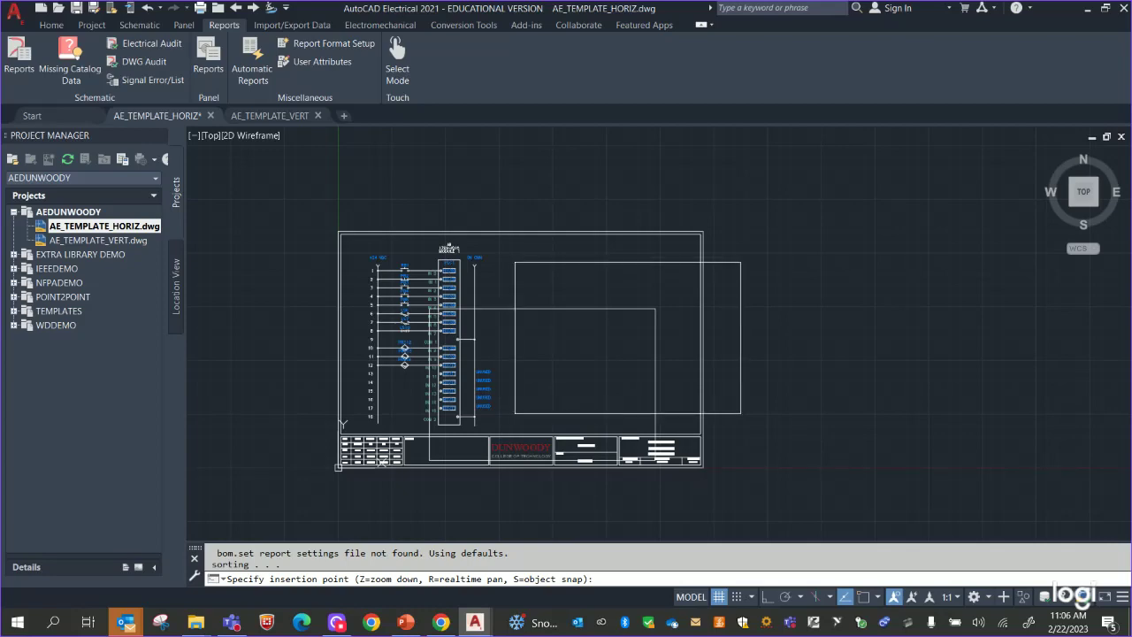
{"action": "left_click", "coordinate": [514, 262]}
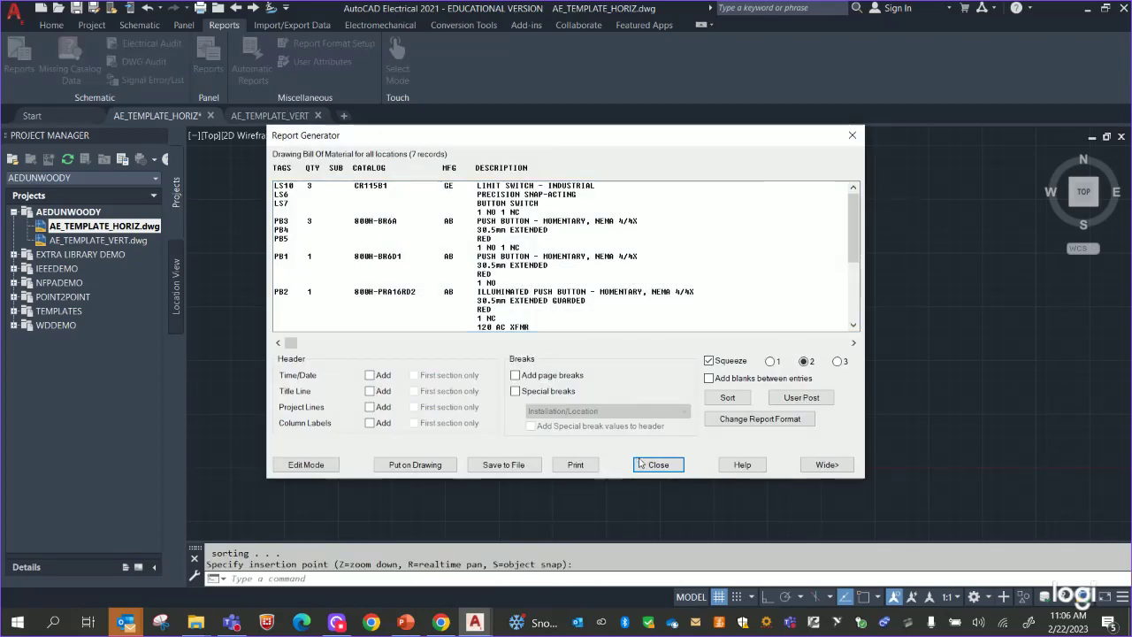
{"action": "left_click", "coordinate": [658, 464]}
{"action": "scroll", "coordinate": [808, 391], "scroll_direction": "up", "scroll_amount": 2}
{"action": "mouse_move", "coordinate": [803, 391]}
{"action": "middle_mouse_down"}
{"action": "mouse_move", "coordinate": [841, 374]}
{"action": "mouse_move", "coordinate": [1054, 413]}
{"action": "middle_mouse_up"}
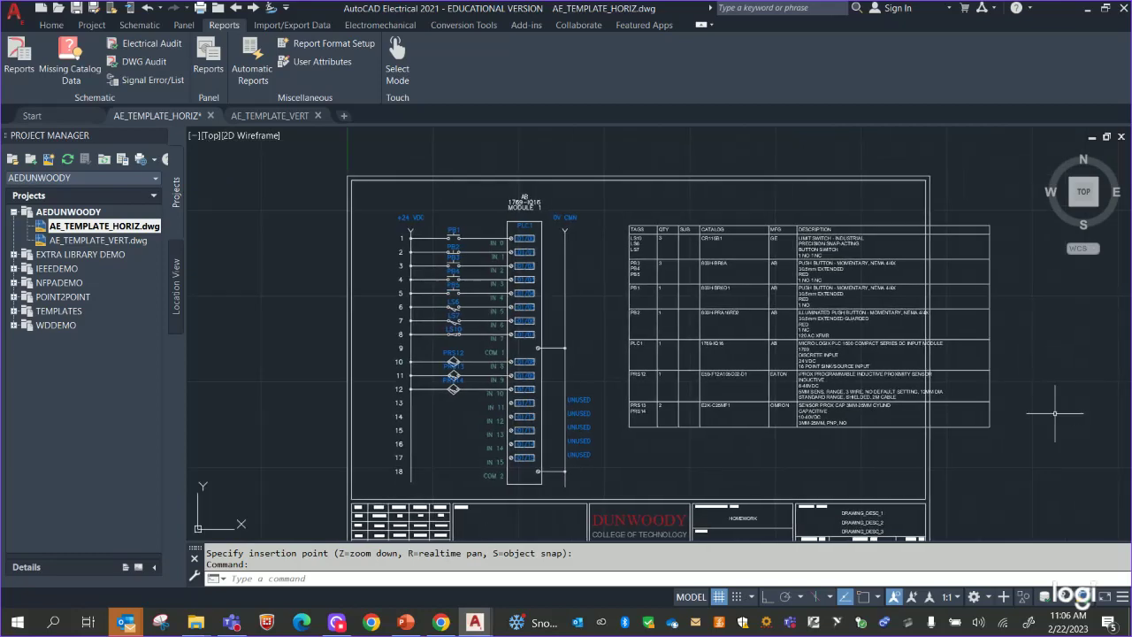
{"action": "left_click", "coordinate": [989, 327]}
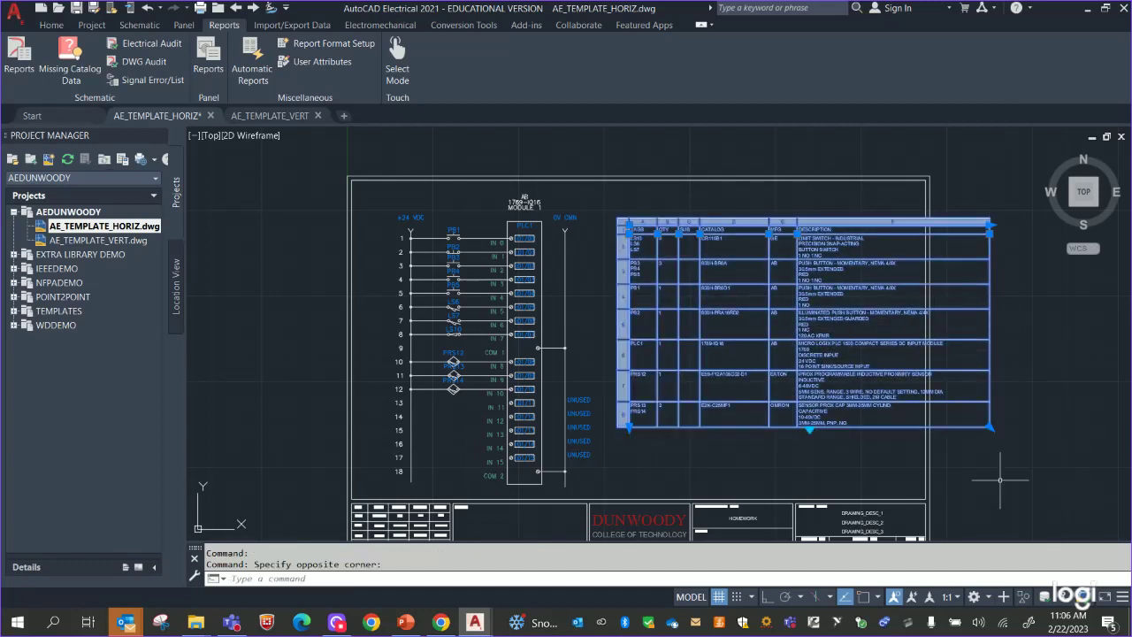
{"action": "key", "text": "Escape"}
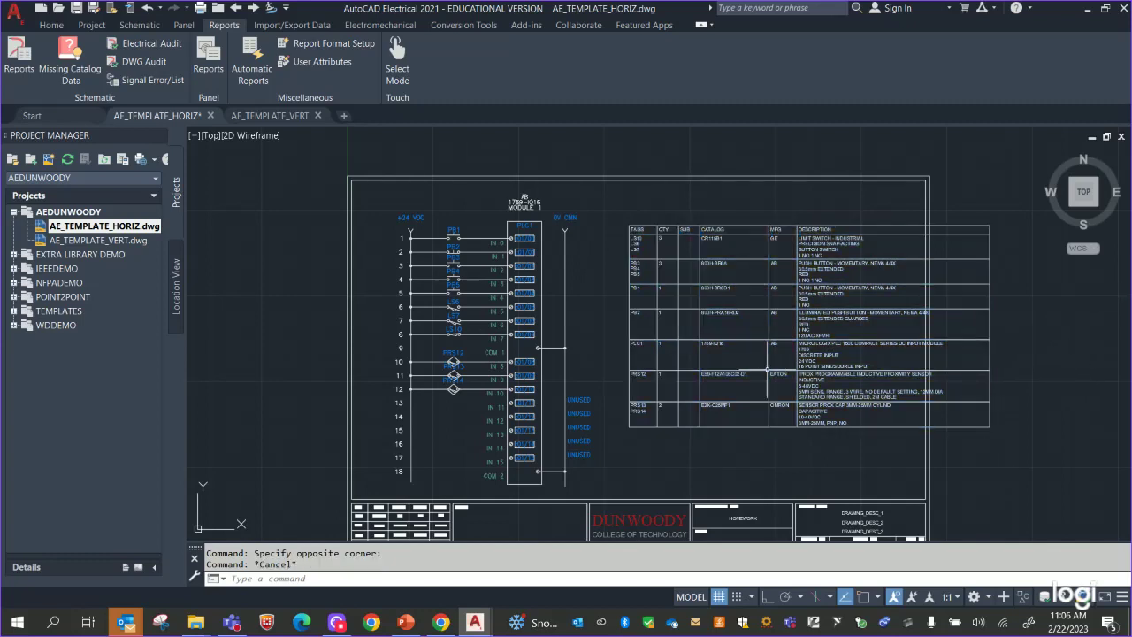
{"action": "left_click", "coordinate": [616, 205]}
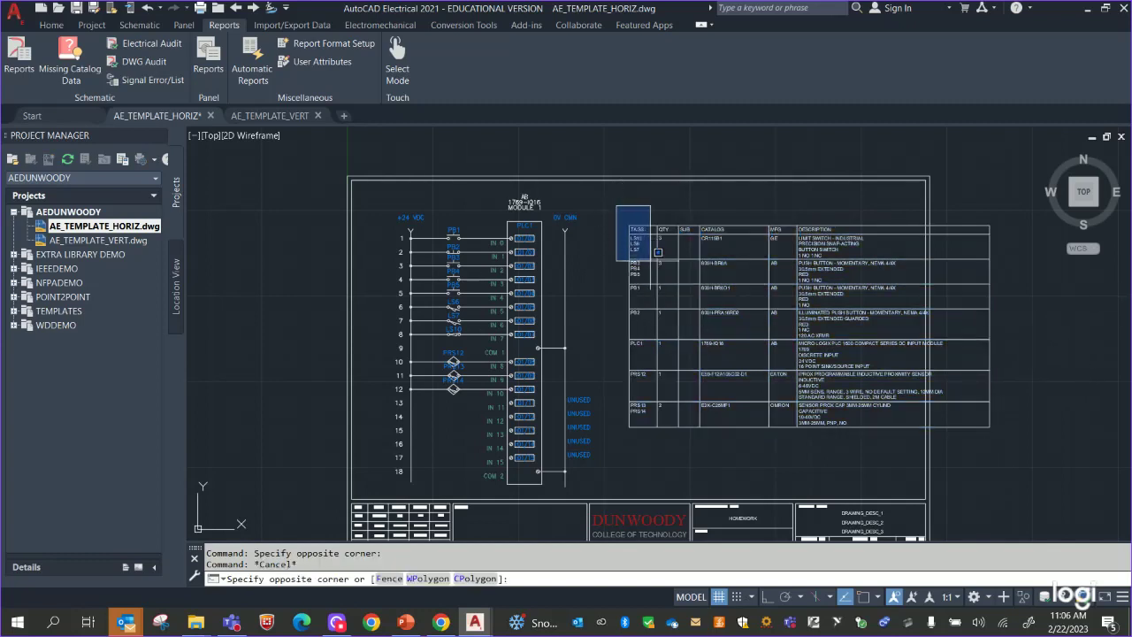
{"action": "left_click", "coordinate": [1008, 446]}
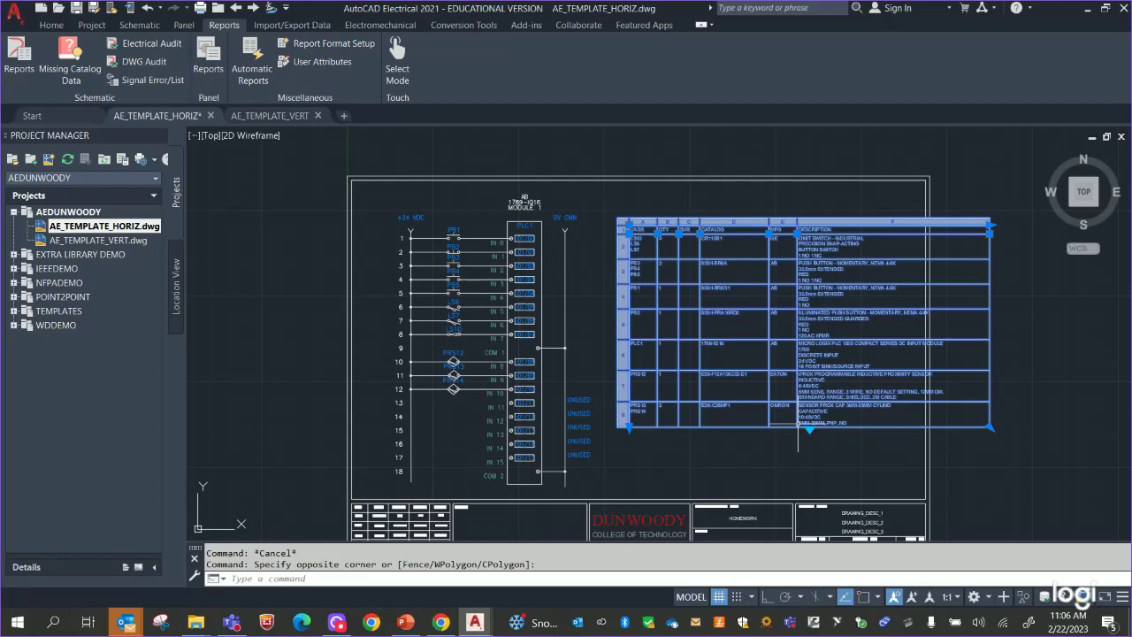
{"action": "key", "text": "Escape"}
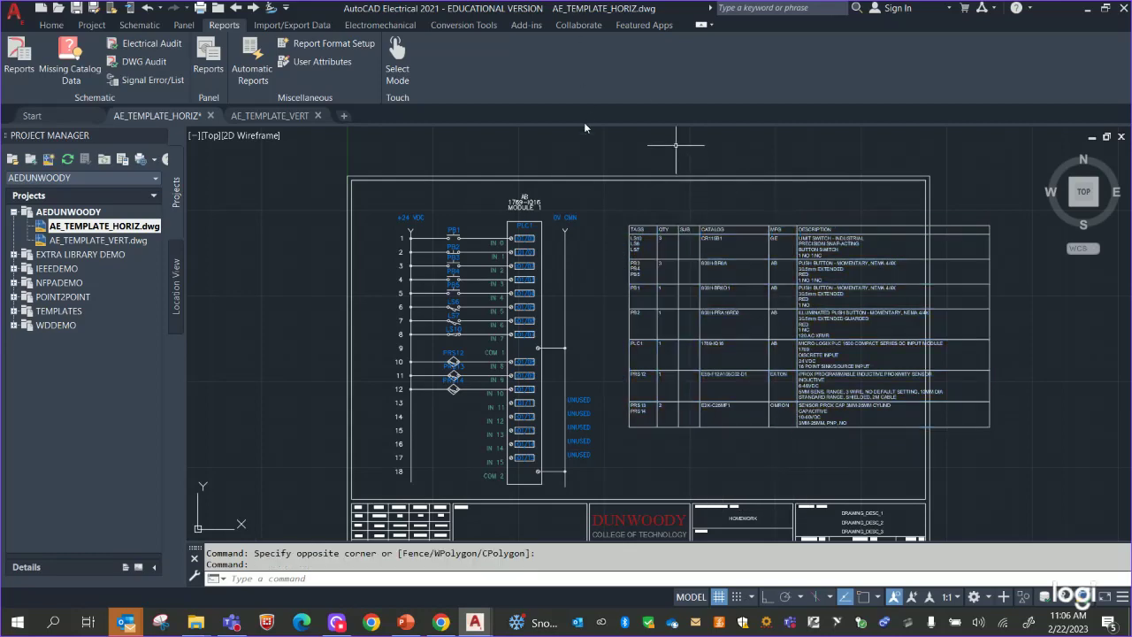
Scale the bill of material table down slightly by picking a base point inside the table and a smaller scale factor.
{"action": "left_click", "coordinate": [617, 212]}
{"action": "left_click", "coordinate": [1006, 406]}
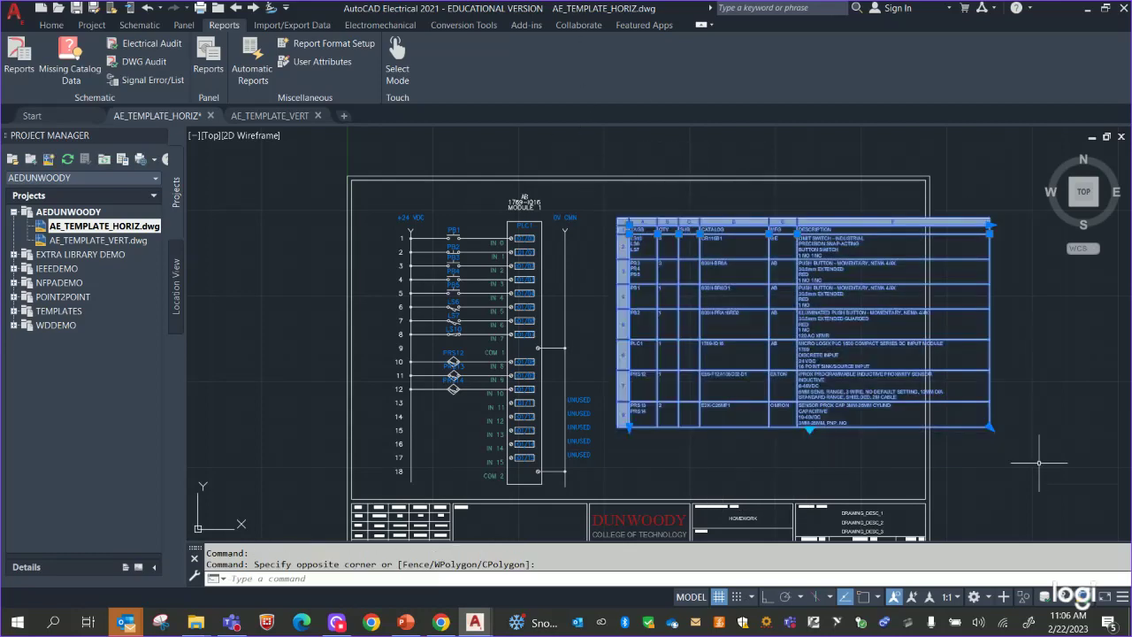
{"action": "scroll", "coordinate": [930, 401], "scroll_direction": "up", "scroll_amount": 6}
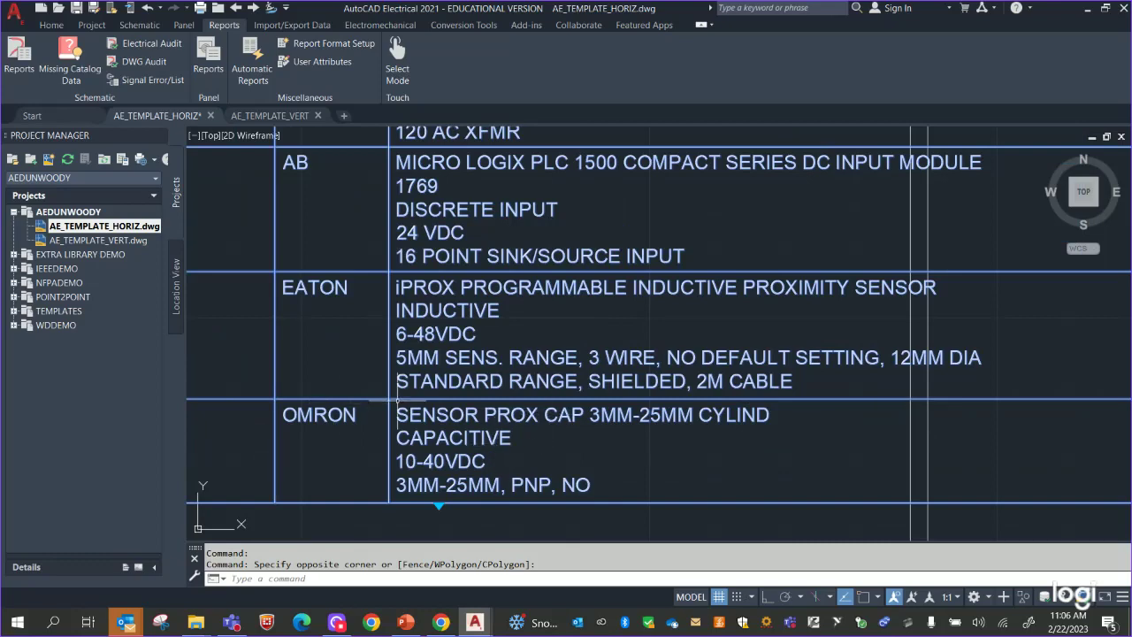
{"action": "right_click", "coordinate": [391, 402]}
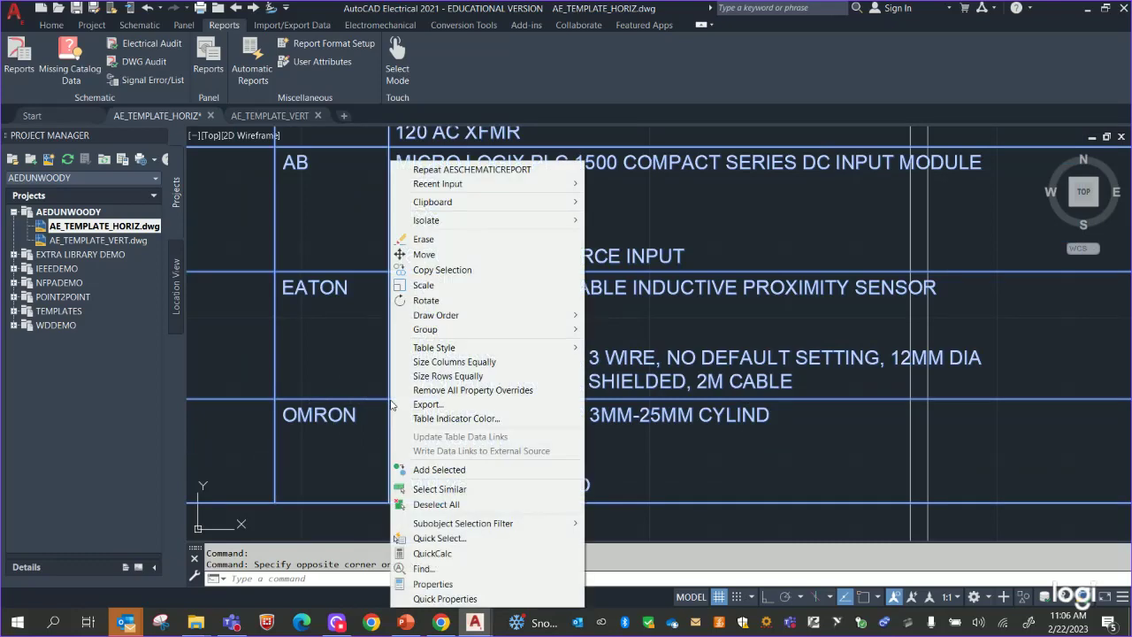
{"action": "left_click", "coordinate": [481, 285]}
{"action": "scroll", "coordinate": [590, 342], "scroll_direction": "down", "scroll_amount": 6}
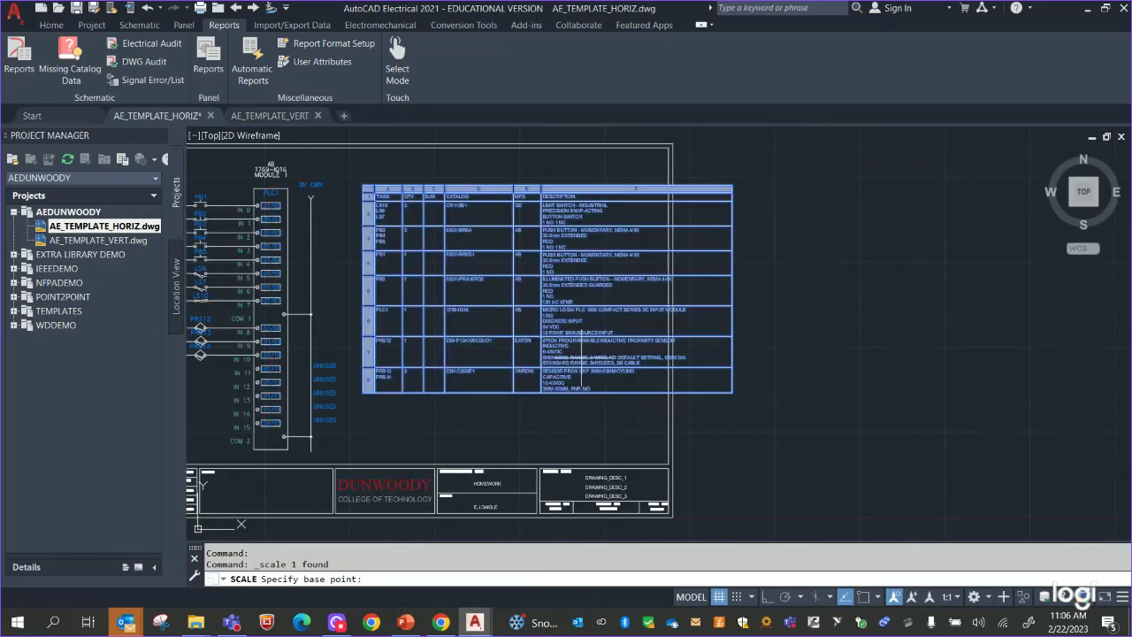
{"action": "left_click", "coordinate": [478, 300]}
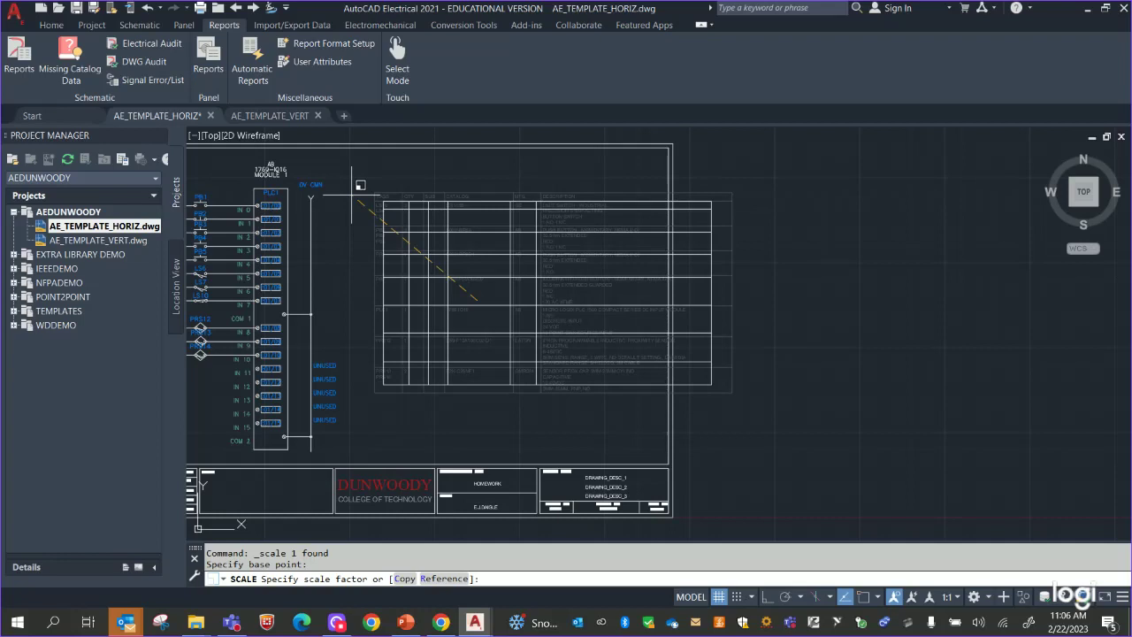
{"action": "left_click", "coordinate": [351, 194]}
Move the bill of material table up and toward the ladder so it sits inside the drawing border.
{"action": "left_click", "coordinate": [365, 179]}
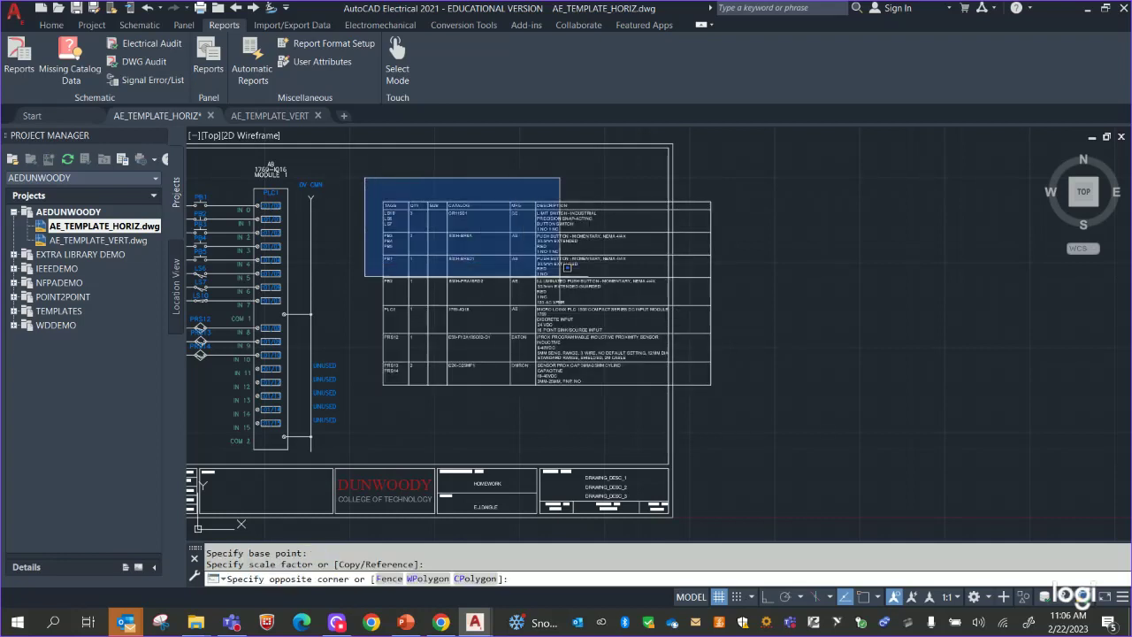
{"action": "left_click", "coordinate": [872, 425]}
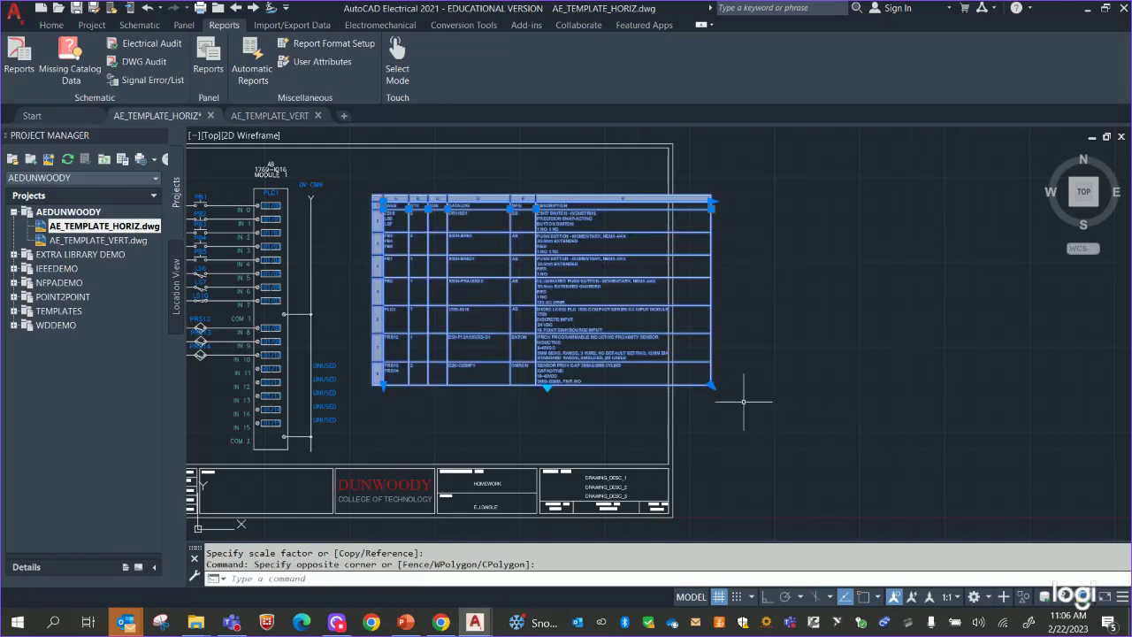
{"action": "right_click", "coordinate": [409, 227]}
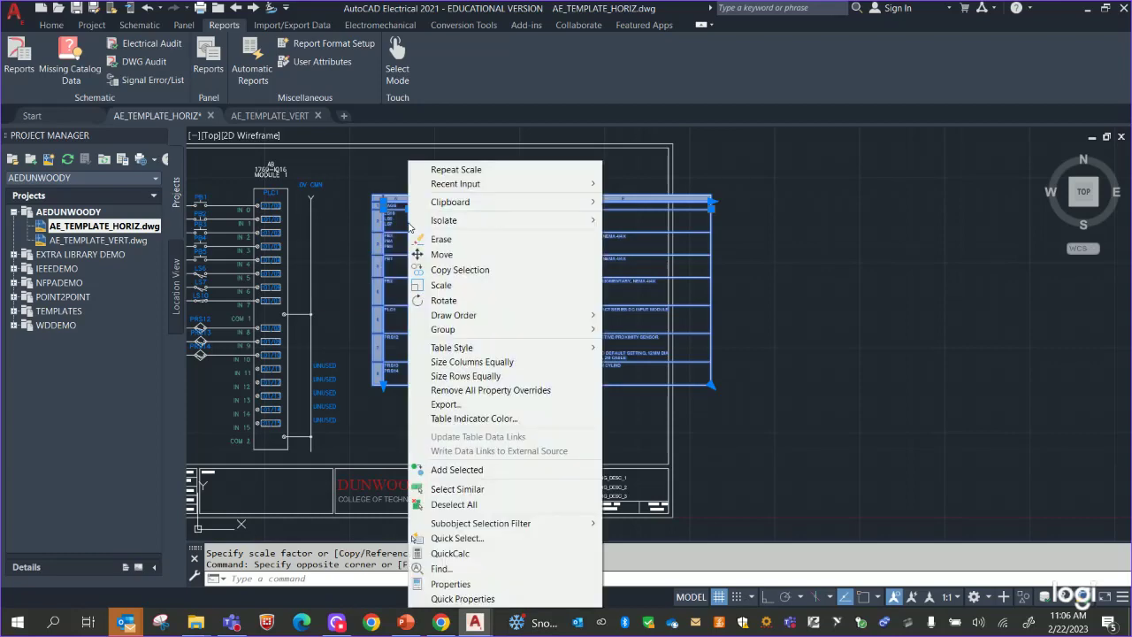
{"action": "left_click", "coordinate": [469, 255]}
{"action": "left_click", "coordinate": [465, 240]}
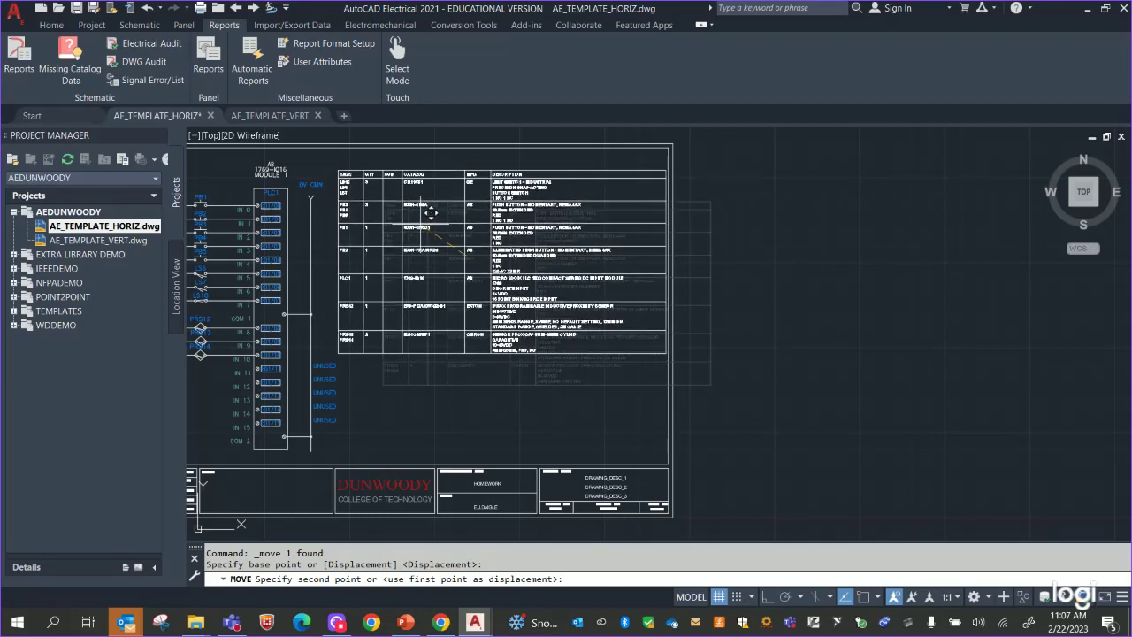
{"action": "left_click", "coordinate": [424, 212]}
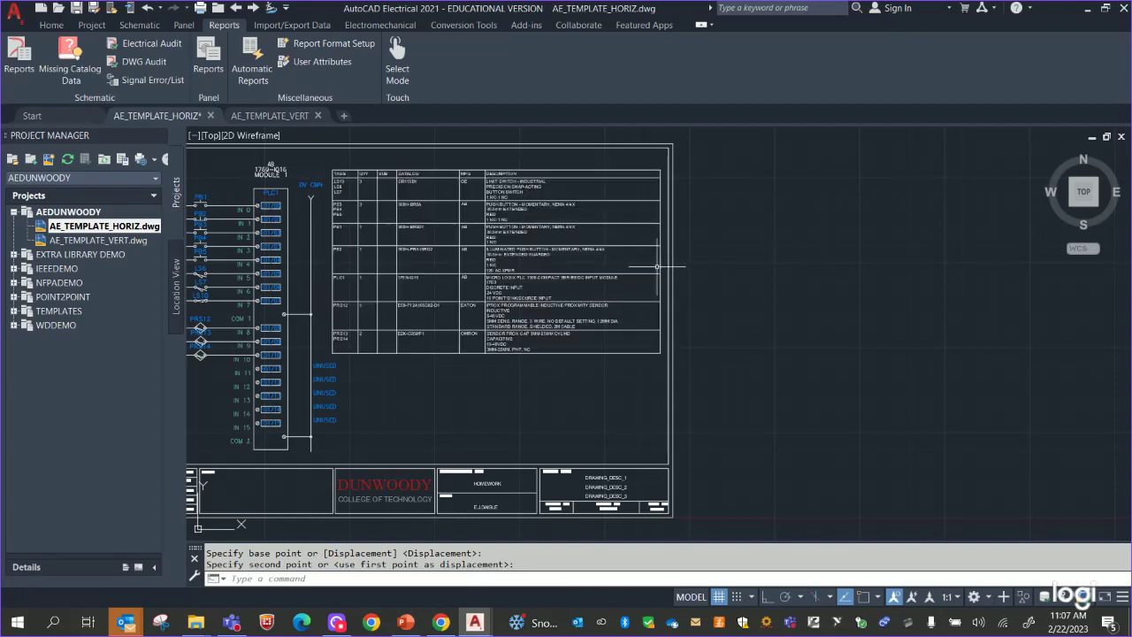
{"action": "scroll", "coordinate": [657, 266], "scroll_direction": "up", "scroll_amount": 3}
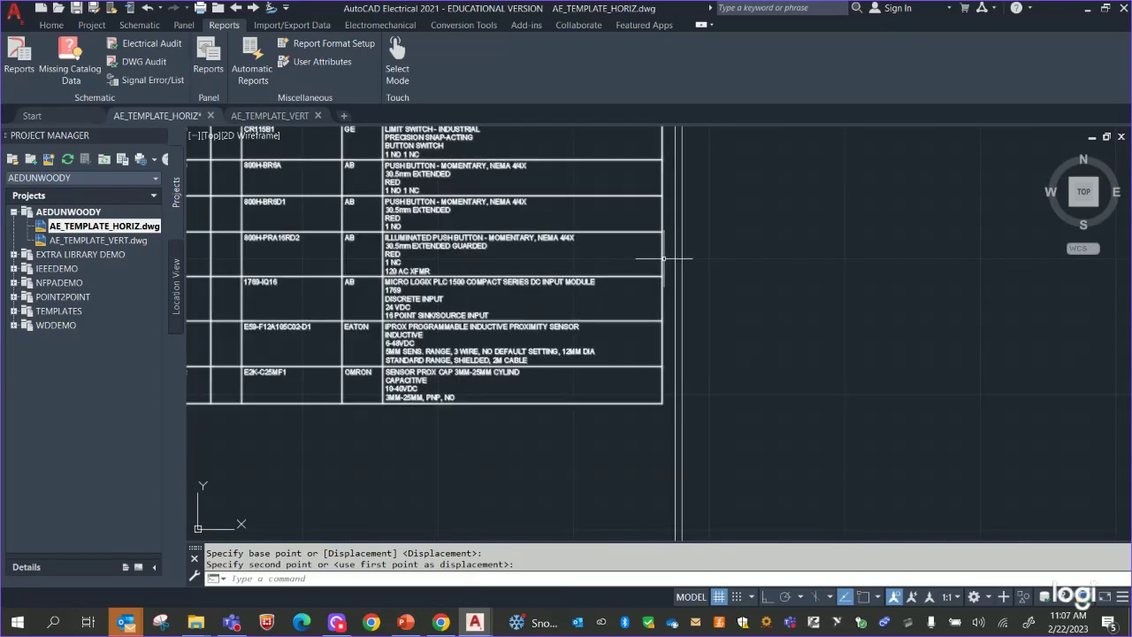
{"action": "left_click", "coordinate": [659, 262]}
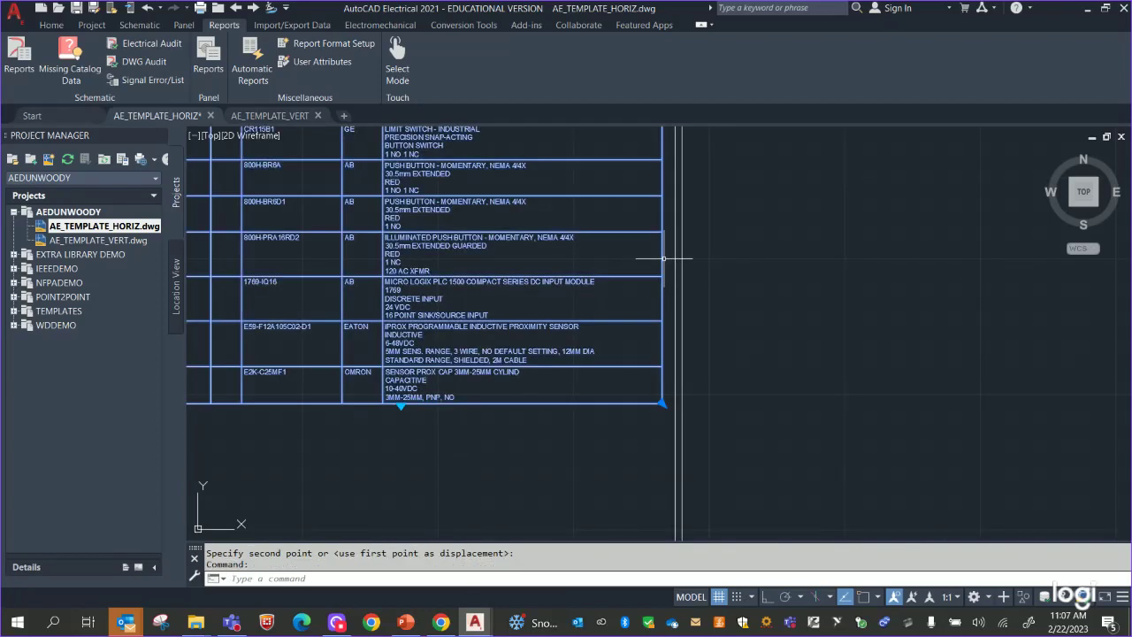
{"action": "left_click", "coordinate": [661, 375]}
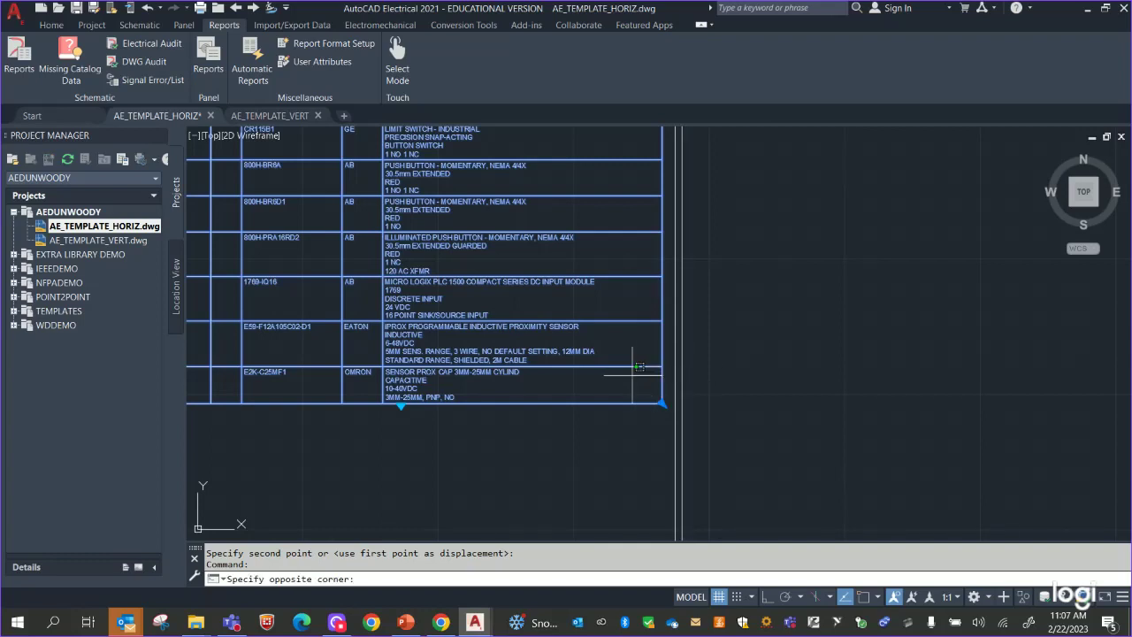
{"action": "left_click", "coordinate": [646, 380]}
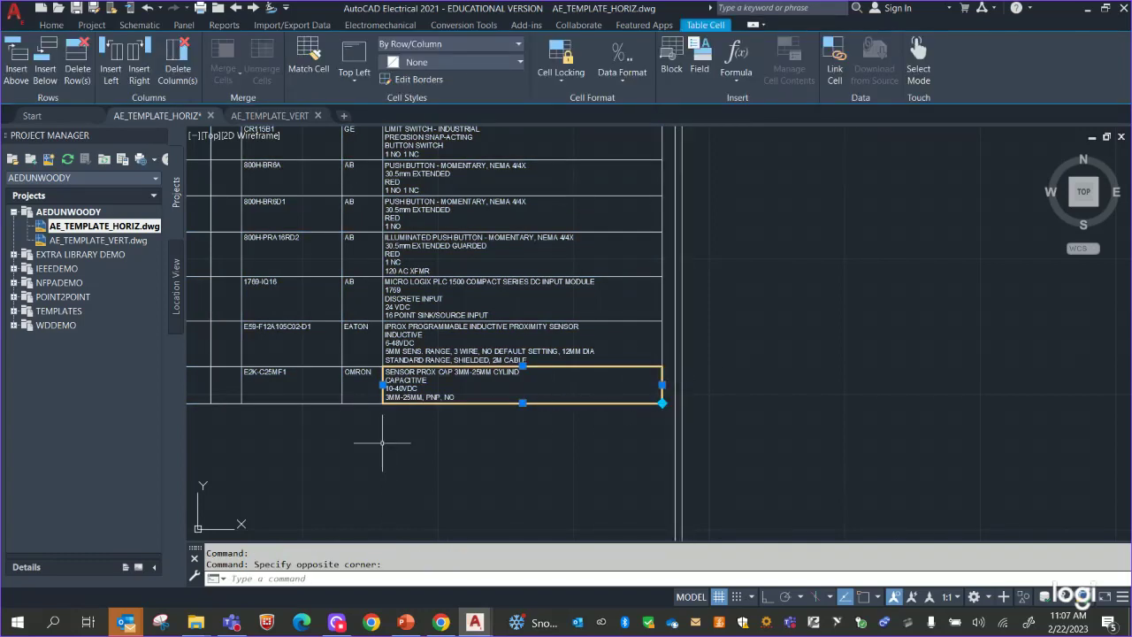
{"action": "key", "text": "Escape"}
{"action": "scroll", "coordinate": [610, 460], "scroll_direction": "down", "scroll_amount": 4}
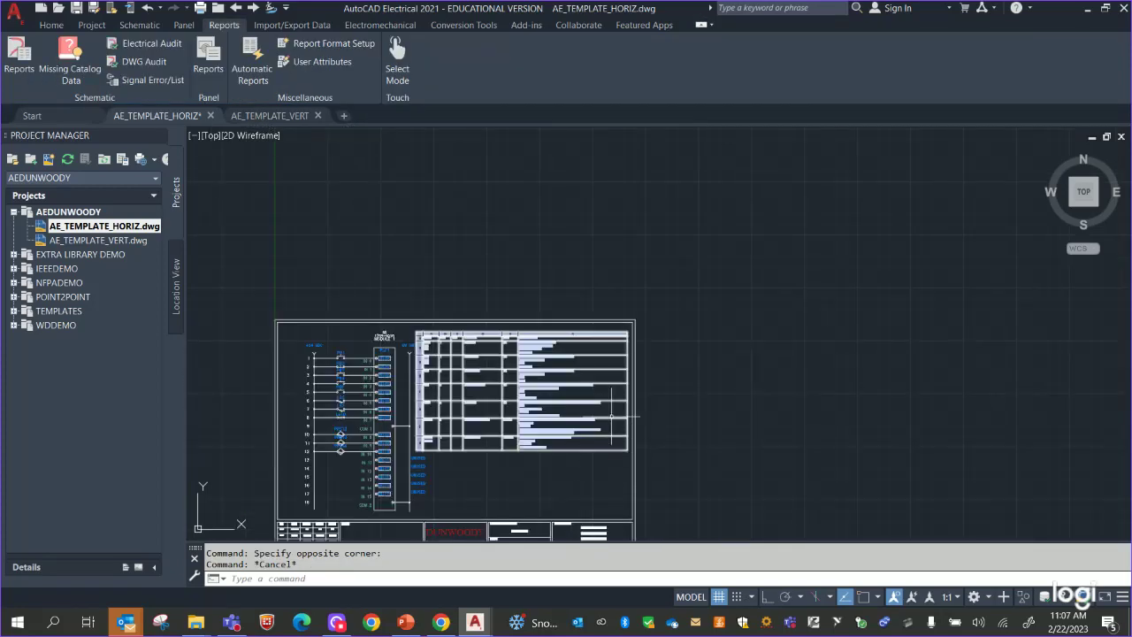
Scale the bill of material table down further about a point inside it, leaving clearance to the border and the 0V CMN rail.
{"action": "scroll", "coordinate": [434, 322], "scroll_direction": "up", "scroll_amount": 5}
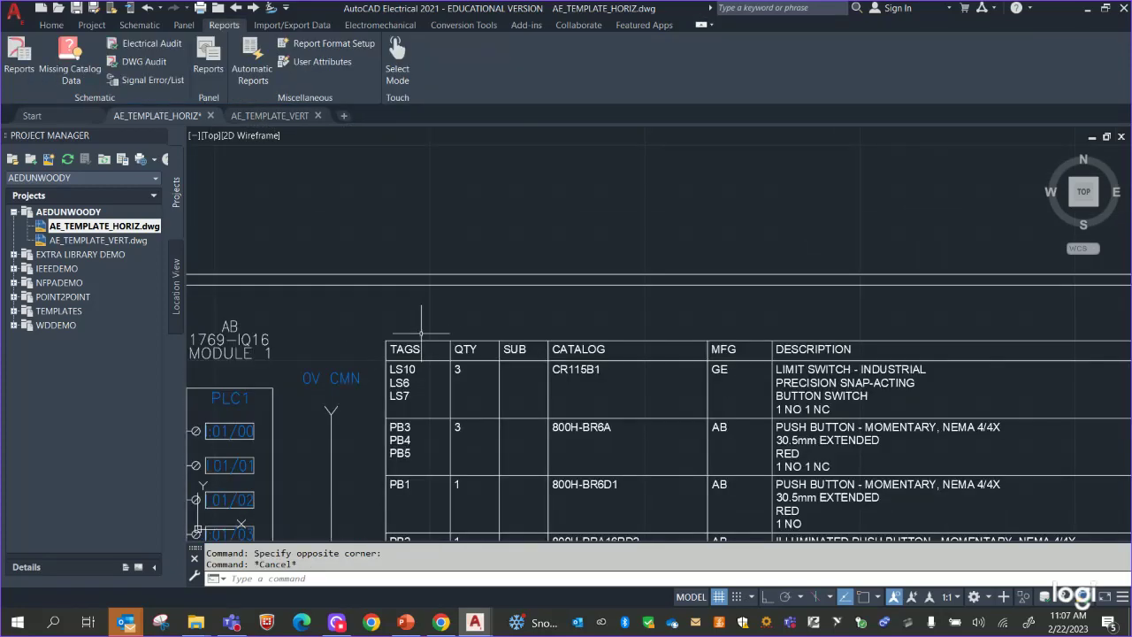
{"action": "scroll", "coordinate": [421, 334], "scroll_direction": "down", "scroll_amount": 2}
{"action": "left_click", "coordinate": [350, 174]}
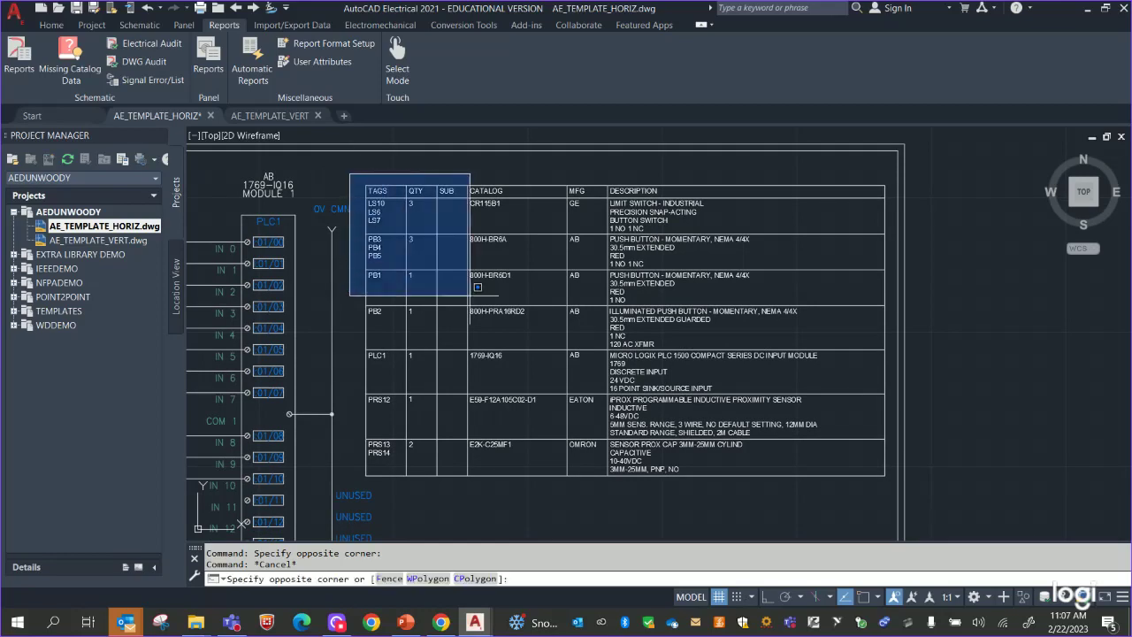
{"action": "left_click", "coordinate": [947, 487]}
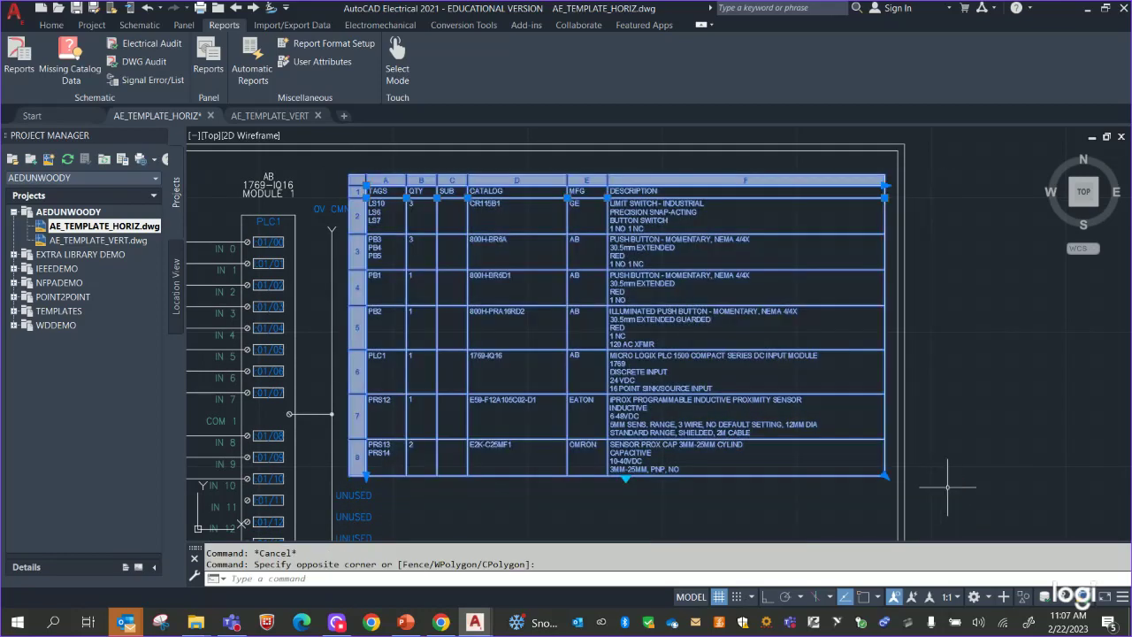
{"action": "right_click", "coordinate": [564, 476]}
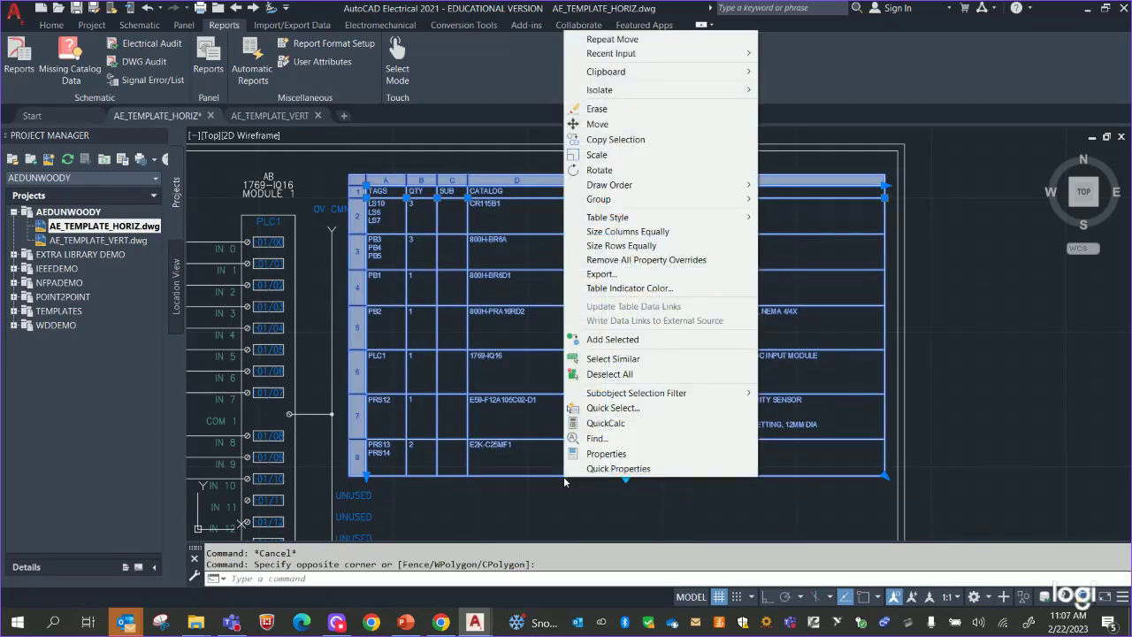
{"action": "left_click", "coordinate": [613, 156]}
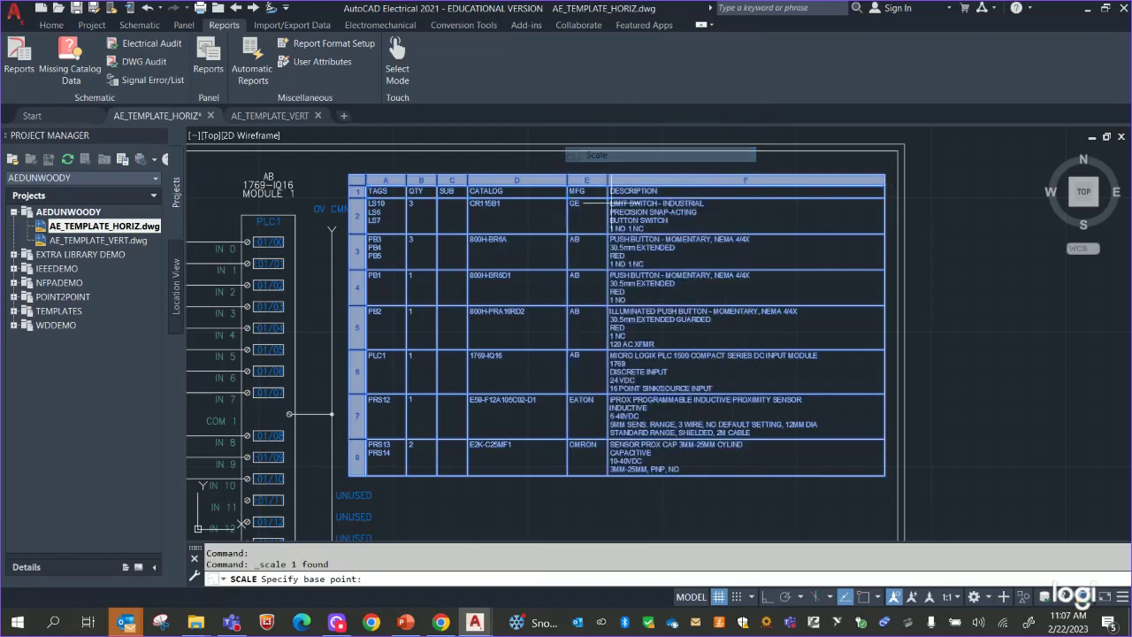
{"action": "left_click", "coordinate": [593, 405]}
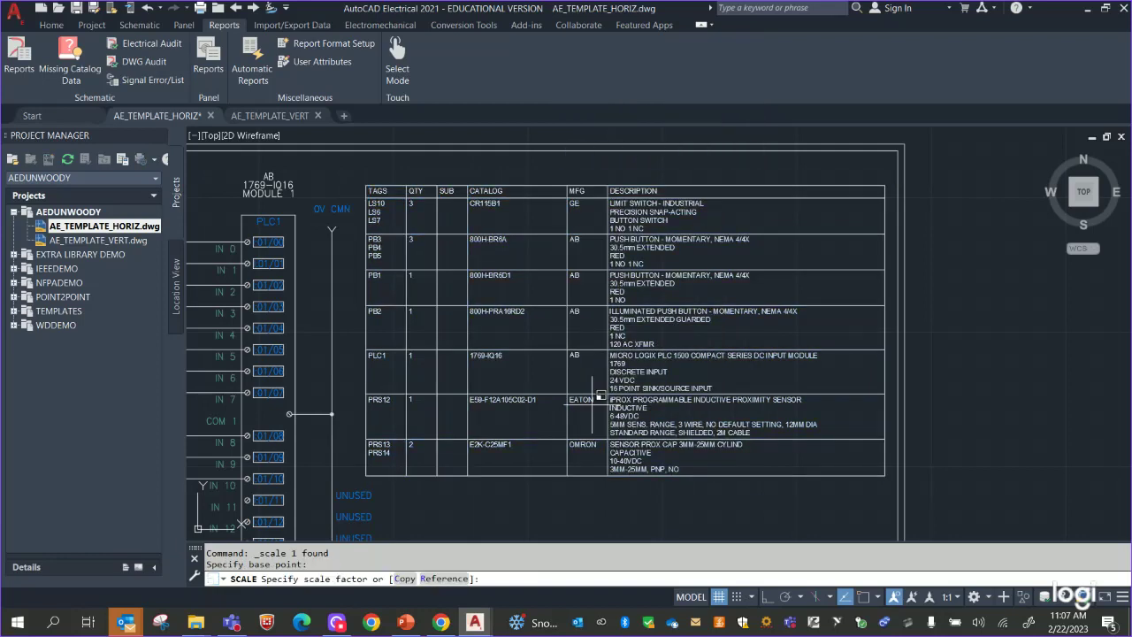
{"action": "left_click", "coordinate": [442, 238]}
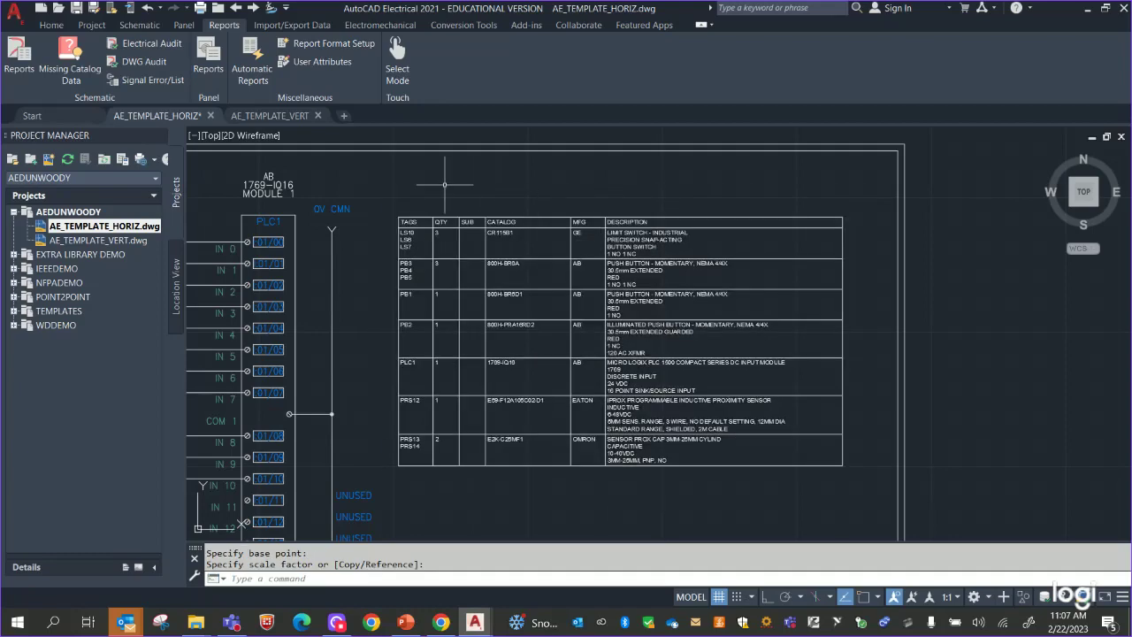
Examine the whole drawing sheet, including the ladder, the bill of material table and the title block.
{"action": "scroll", "coordinate": [677, 517], "scroll_direction": "down", "scroll_amount": 5}
{"action": "scroll", "coordinate": [676, 522], "scroll_direction": "up", "scroll_amount": 2}
{"action": "middle_click_drag", "start_coordinate": [677, 521], "coordinate": [676, 329]}
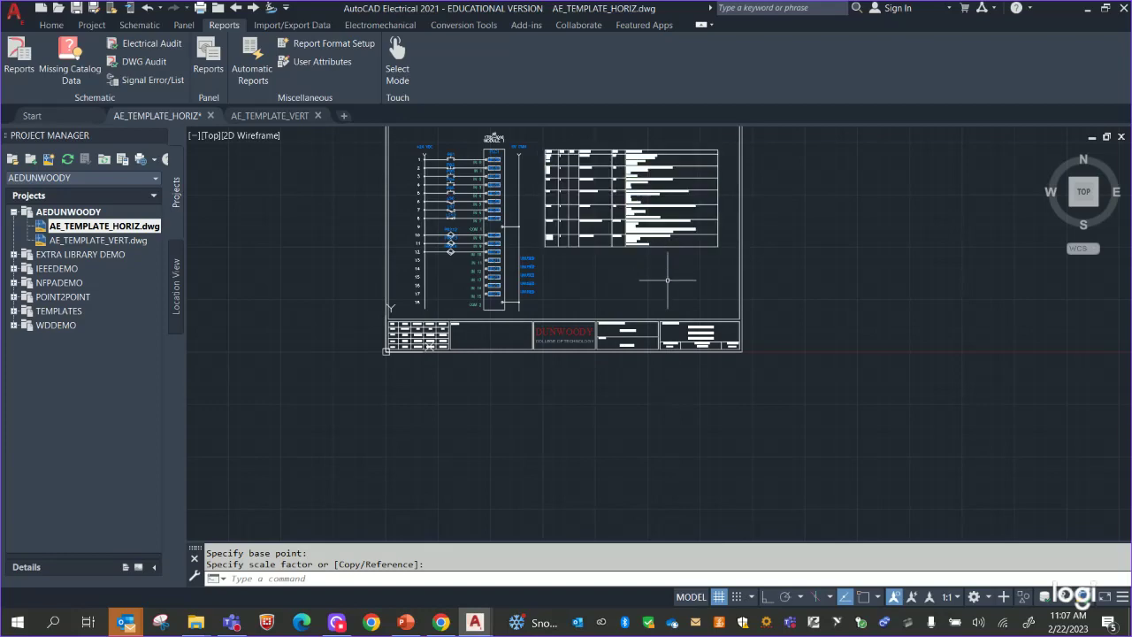
{"action": "scroll", "coordinate": [886, 340], "scroll_direction": "up", "scroll_amount": 2}
{"action": "scroll", "coordinate": [887, 367], "scroll_direction": "down", "scroll_amount": 4}
{"action": "middle_click_drag", "start_coordinate": [884, 371], "coordinate": [740, 431]}
{"action": "scroll", "coordinate": [740, 431], "scroll_direction": "up", "scroll_amount": 3}
{"action": "scroll", "coordinate": [859, 374], "scroll_direction": "down", "scroll_amount": 1}
{"action": "scroll", "coordinate": [1102, 400], "scroll_direction": "down", "scroll_amount": 1}
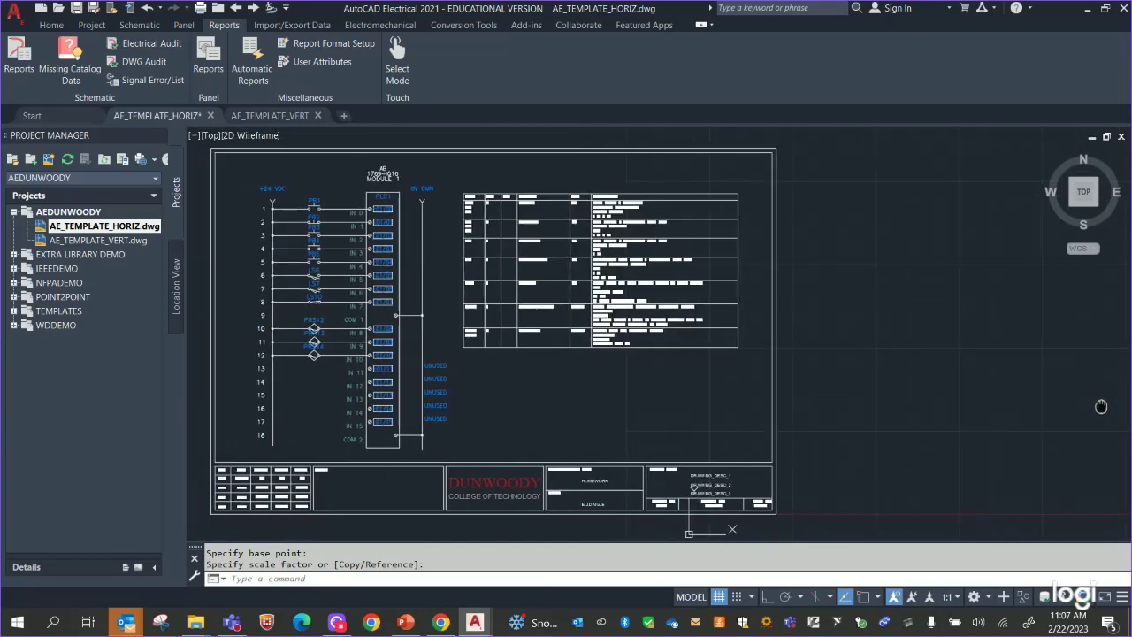
{"action": "middle_click_drag", "start_coordinate": [924, 394], "coordinate": [1023, 392]}
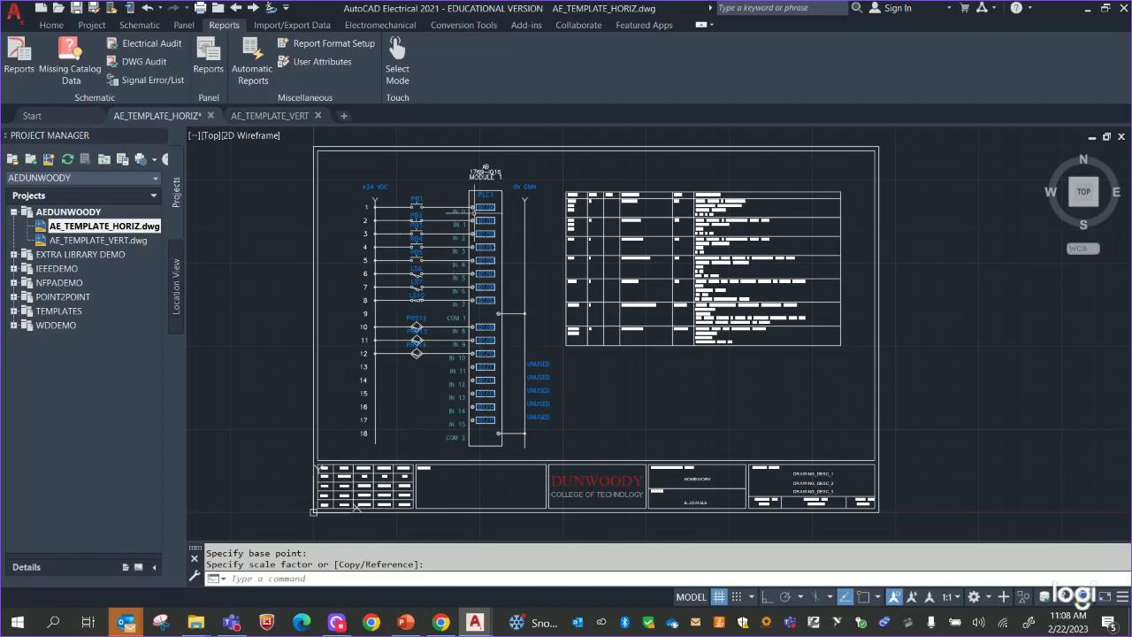
Examine the PLC ladder and the bill of material rows, comparing tags, quantities, catalog numbers, manufacturers and descriptions.
{"action": "scroll", "coordinate": [474, 227], "scroll_direction": "up", "scroll_amount": 2}
{"action": "middle_click_drag", "start_coordinate": [474, 227], "coordinate": [443, 413]}
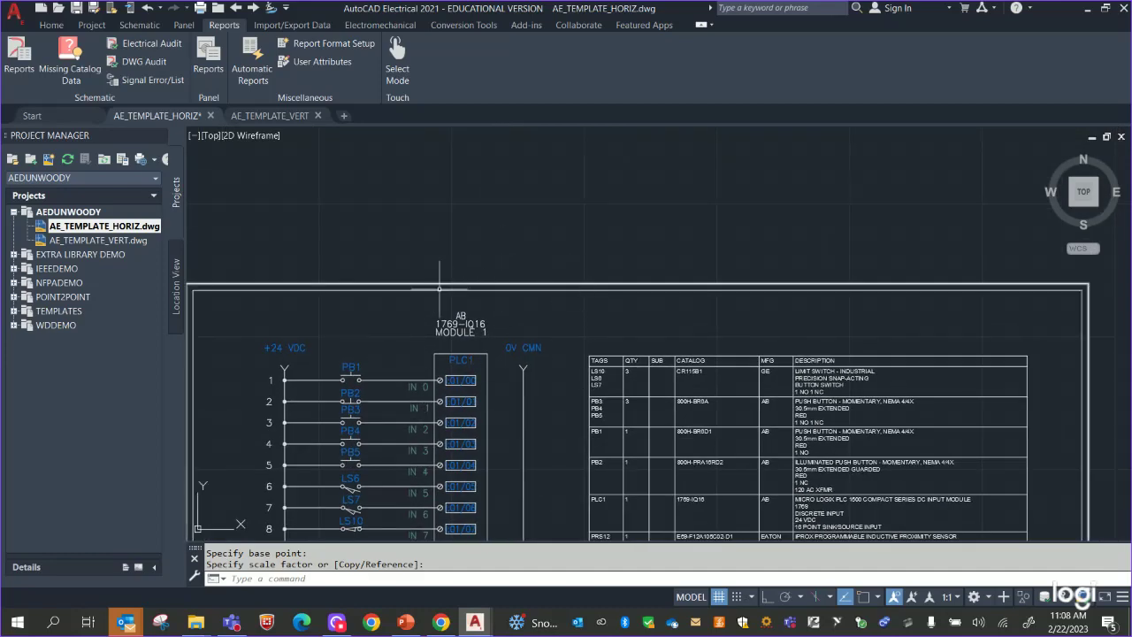
{"action": "mouse_move", "coordinate": [439, 288]}
{"action": "middle_mouse_down"}
{"action": "mouse_move", "coordinate": [445, 141]}
{"action": "mouse_move", "coordinate": [403, 98]}
{"action": "middle_mouse_up"}
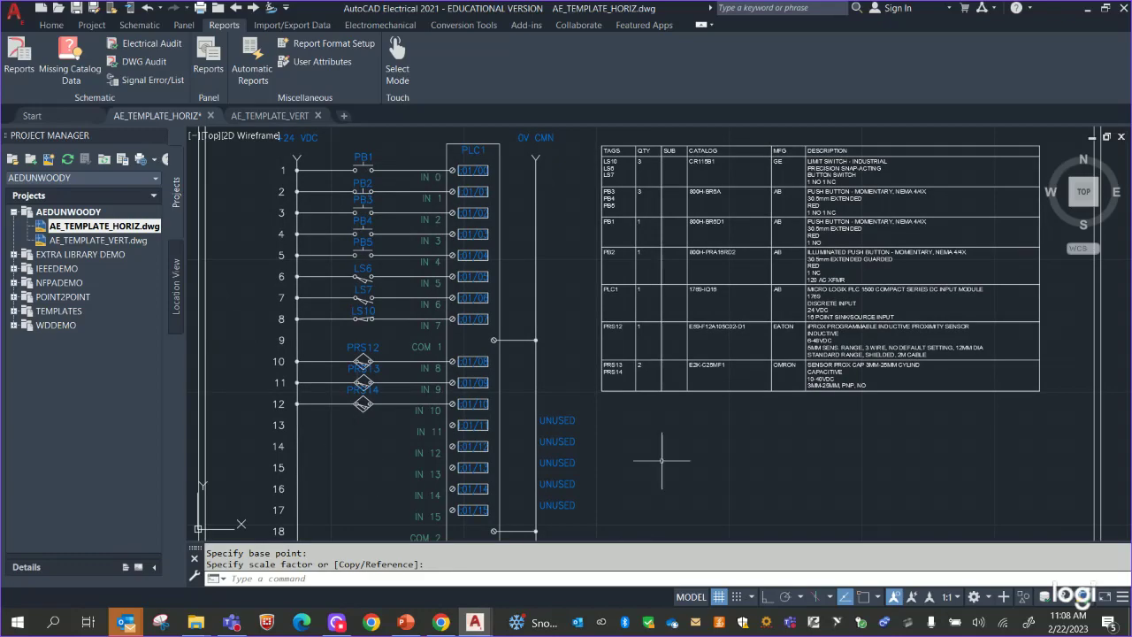
{"action": "scroll", "coordinate": [520, 483], "scroll_direction": "up", "scroll_amount": 3}
{"action": "mouse_move", "coordinate": [552, 457]}
{"action": "middle_mouse_down"}
{"action": "mouse_move", "coordinate": [588, 529]}
{"action": "mouse_move", "coordinate": [517, 601]}
{"action": "middle_mouse_up"}
{"action": "mouse_move", "coordinate": [801, 192]}
{"action": "middle_mouse_down"}
{"action": "mouse_move", "coordinate": [791, 250]}
{"action": "mouse_move", "coordinate": [732, 138]}
{"action": "middle_mouse_up"}
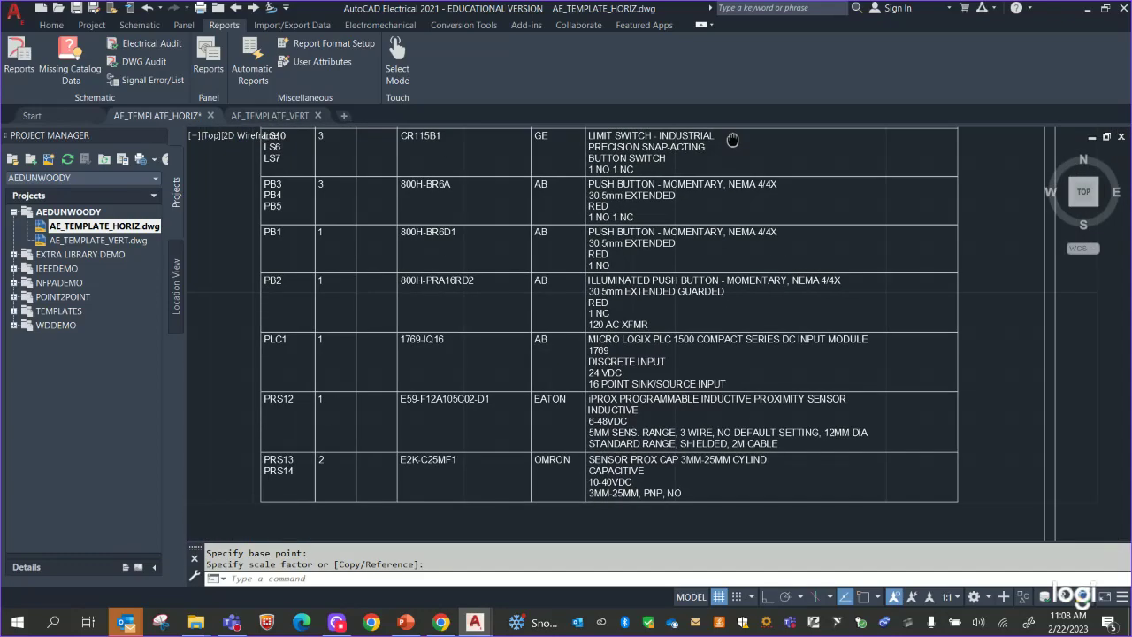
{"action": "mouse_move", "coordinate": [537, 344]}
{"action": "middle_mouse_down"}
{"action": "mouse_move", "coordinate": [505, 469]}
{"action": "mouse_move", "coordinate": [565, 329]}
{"action": "middle_mouse_up"}
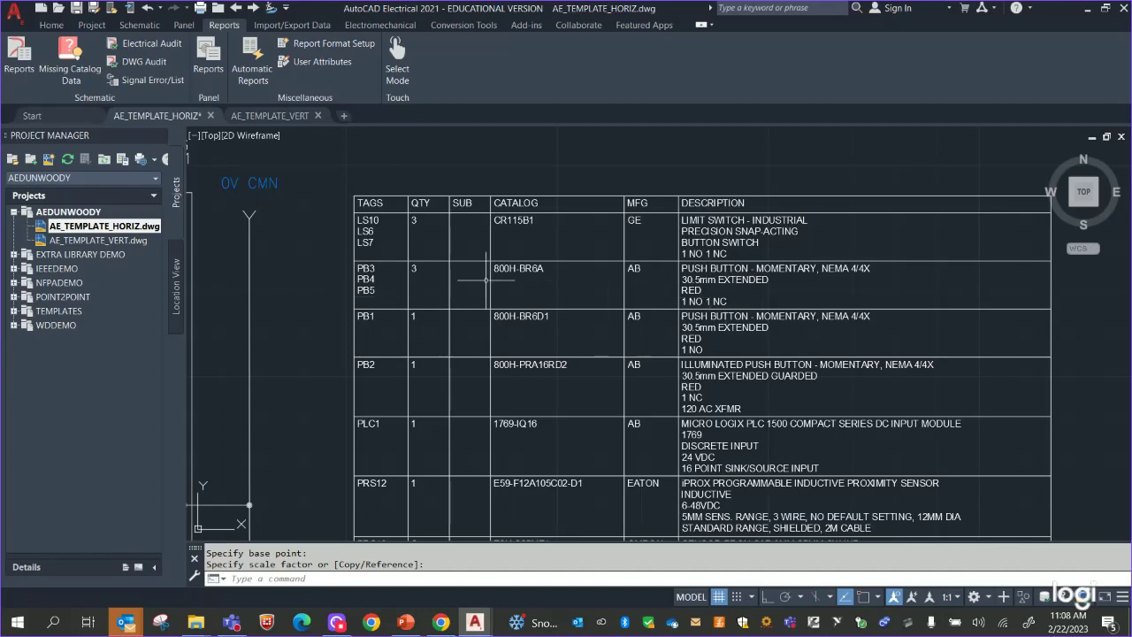
{"action": "middle_click_drag", "start_coordinate": [429, 324], "coordinate": [442, 231]}
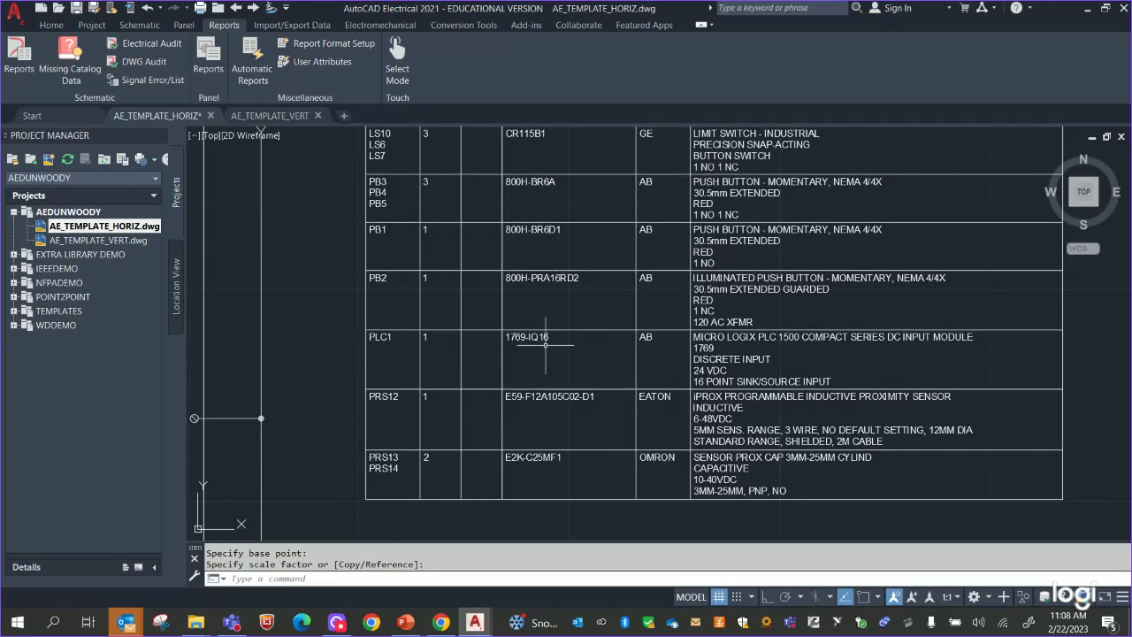
Switch to Chrome, search Google for 1769-iq16, view the input module's product photo, and return to the AutoCAD Electrical drawing.
{"action": "left_click", "coordinate": [441, 623]}
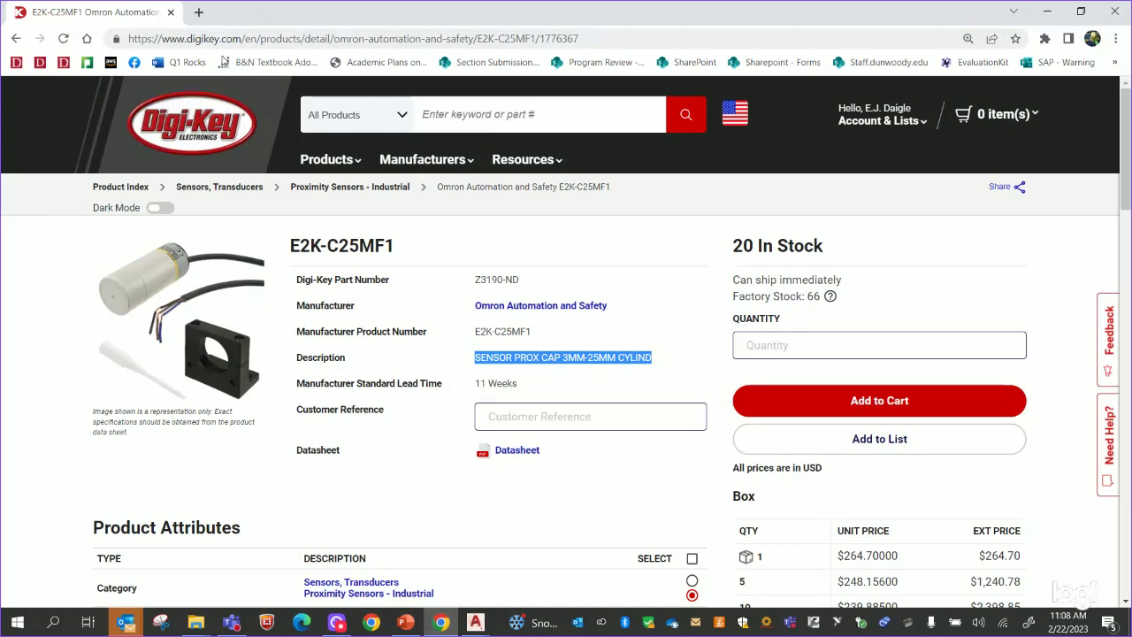
{"action": "left_click", "coordinate": [189, 44]}
{"action": "type", "text": "1769-"}
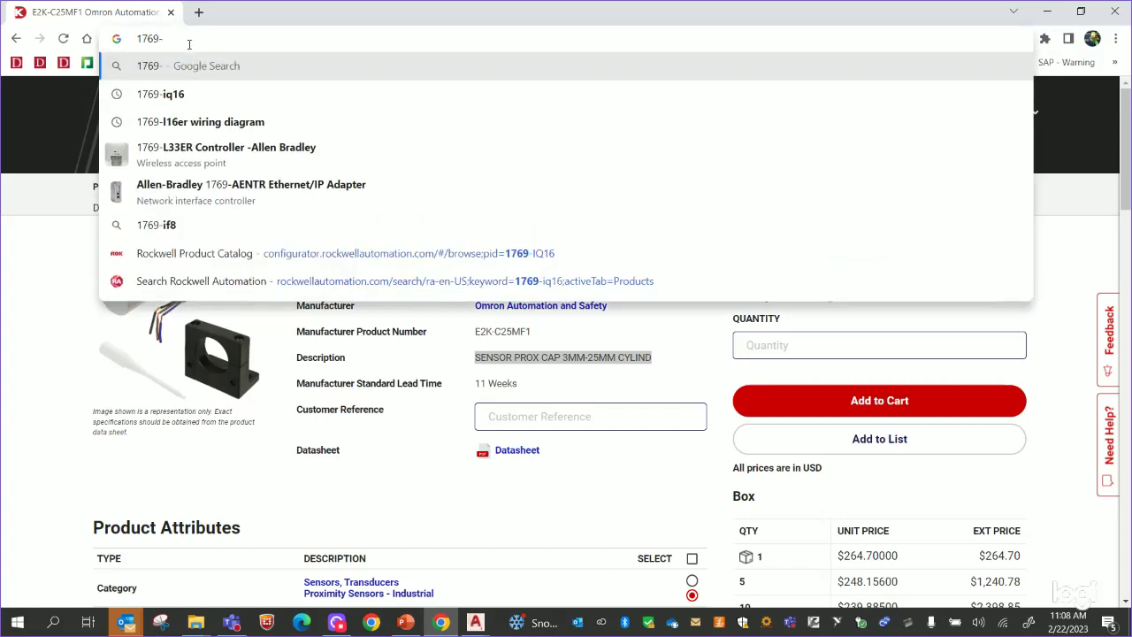
{"action": "type", "text": "iq16"}
{"action": "key", "text": "Return"}
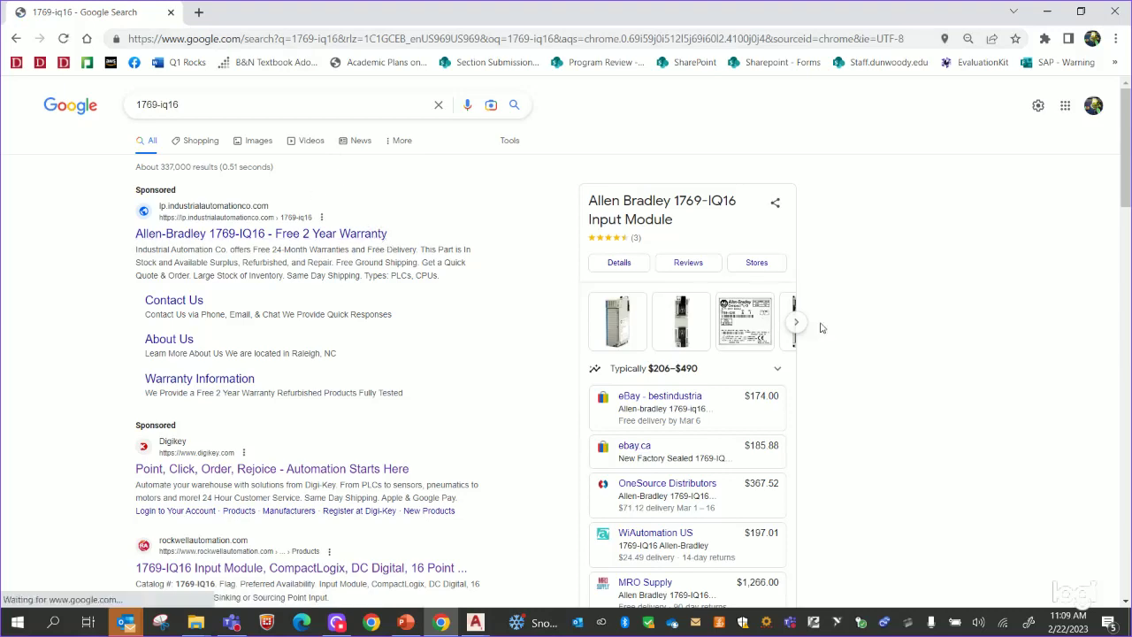
{"action": "left_click", "coordinate": [621, 334]}
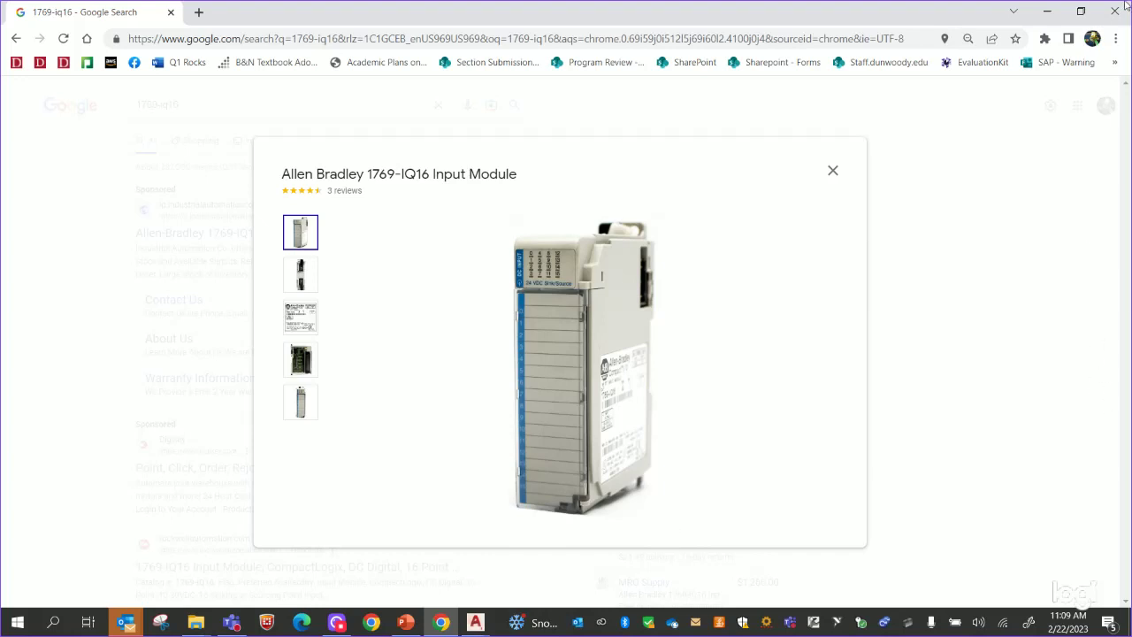
{"action": "left_click", "coordinate": [1045, 12]}
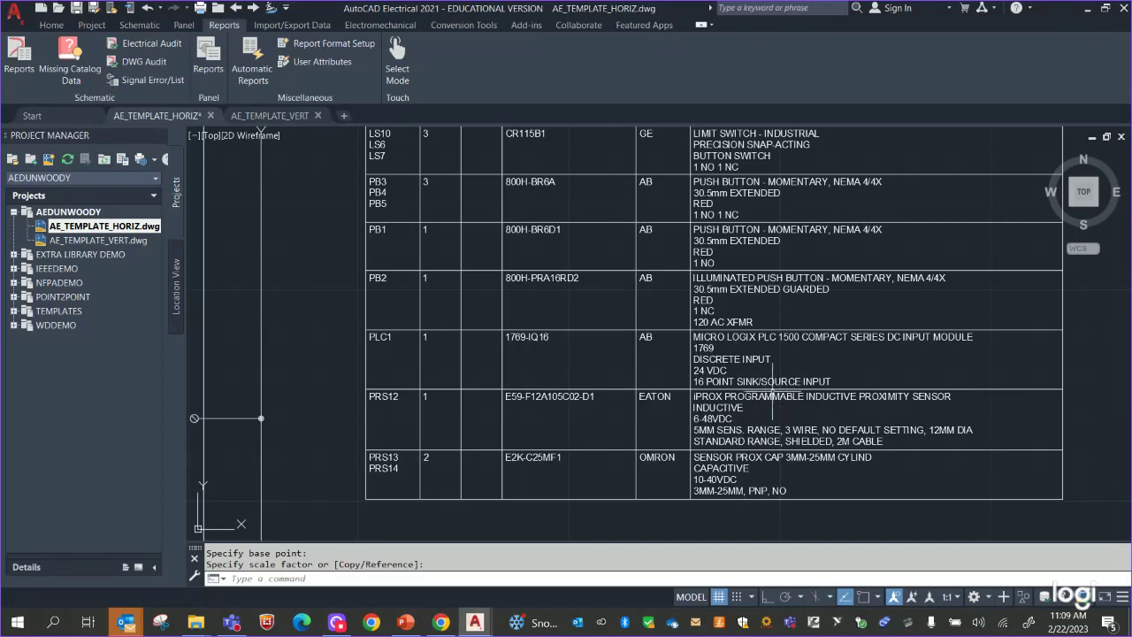
Examine the bill of material table, especially the PLC1 and proximity sensor rows, and how the table sits on the whole sheet.
{"action": "scroll", "coordinate": [835, 384], "scroll_direction": "down", "scroll_amount": 2}
{"action": "middle_click_drag", "start_coordinate": [829, 370], "coordinate": [774, 336]}
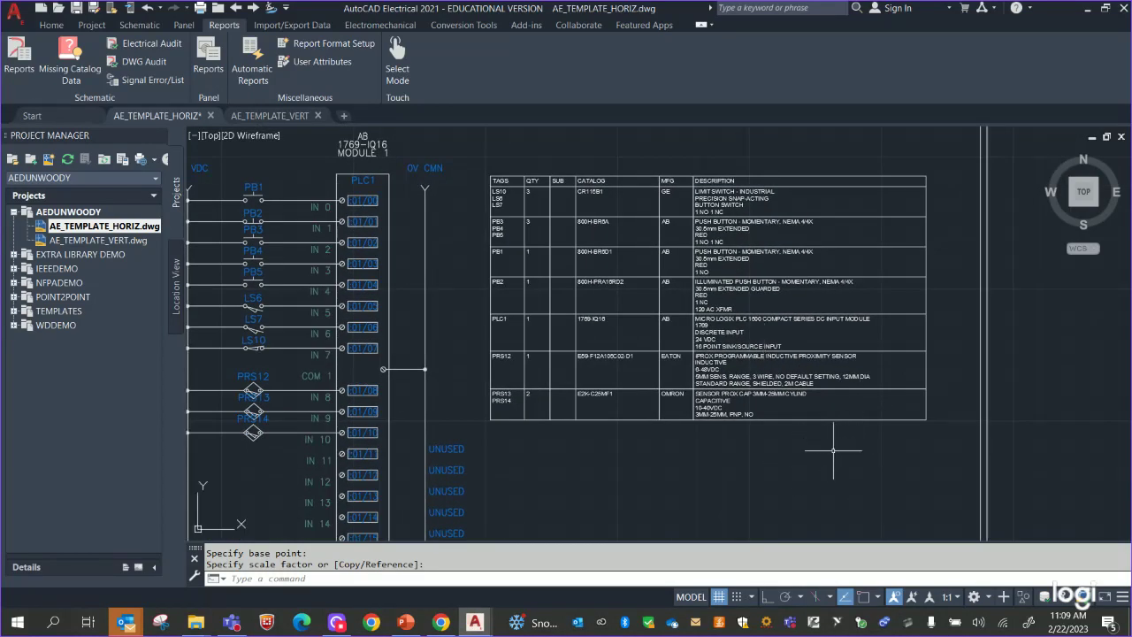
{"action": "scroll", "coordinate": [797, 453], "scroll_direction": "up", "scroll_amount": 2}
{"action": "middle_click_drag", "start_coordinate": [745, 440], "coordinate": [770, 461]}
{"action": "scroll", "coordinate": [553, 417], "scroll_direction": "up", "scroll_amount": 3}
{"action": "middle_click_drag", "start_coordinate": [554, 417], "coordinate": [402, 440]}
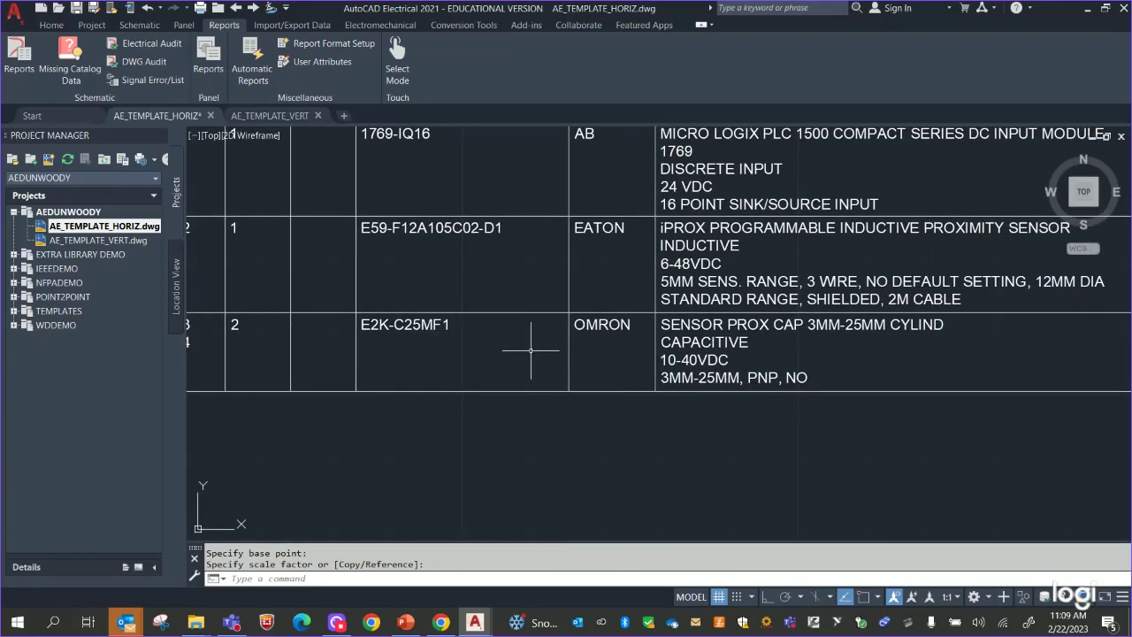
{"action": "scroll", "coordinate": [760, 425], "scroll_direction": "down", "scroll_amount": 5}
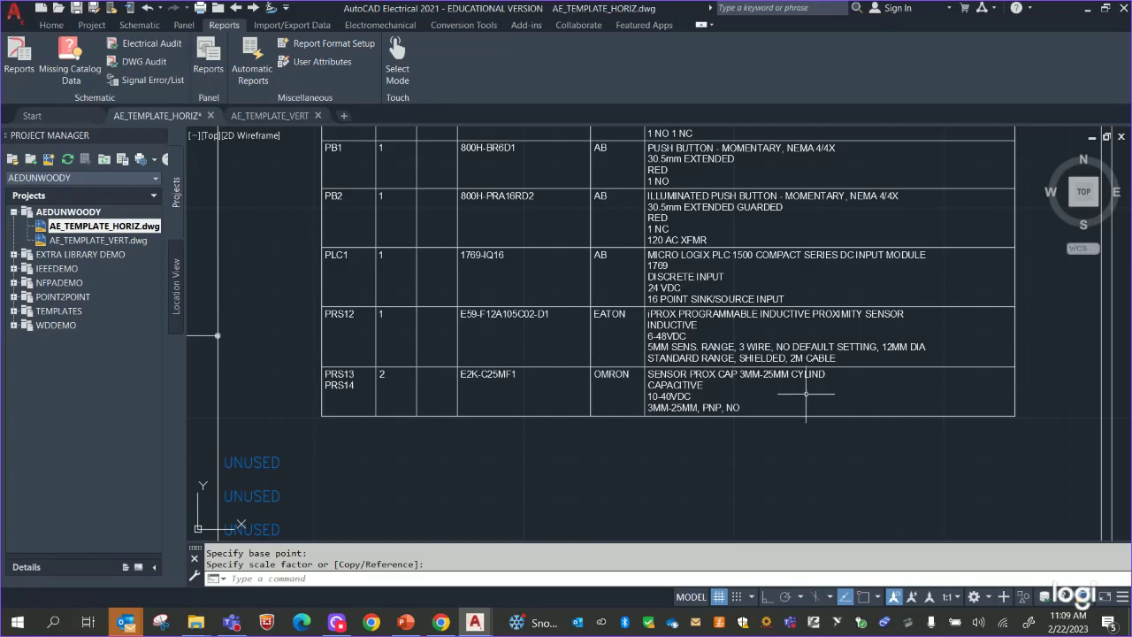
{"action": "mouse_move", "coordinate": [786, 437]}
{"action": "middle_mouse_down"}
{"action": "mouse_move", "coordinate": [779, 513]}
{"action": "mouse_move", "coordinate": [791, 523]}
{"action": "middle_mouse_up"}
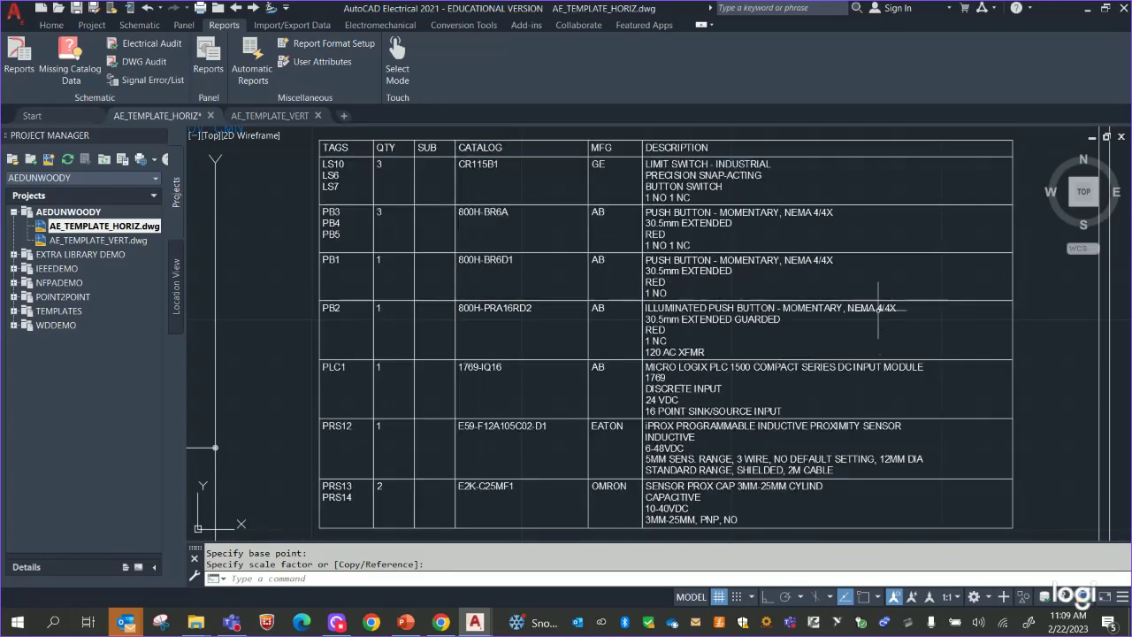
{"action": "scroll", "coordinate": [963, 336], "scroll_direction": "down", "scroll_amount": 4}
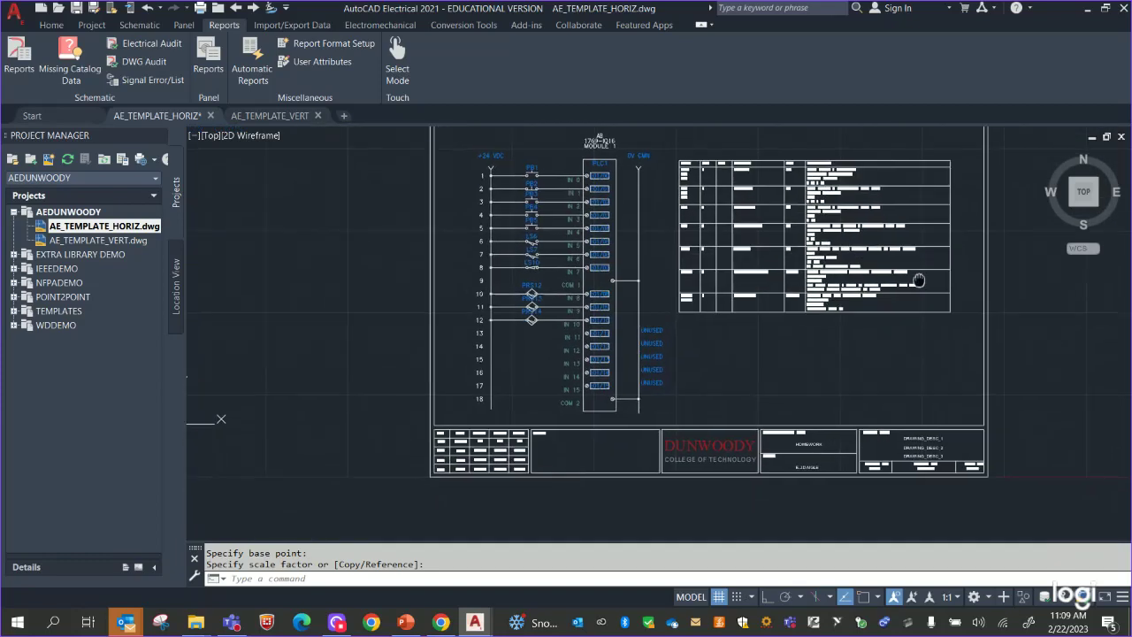
{"action": "middle_click_drag", "start_coordinate": [954, 320], "coordinate": [865, 376]}
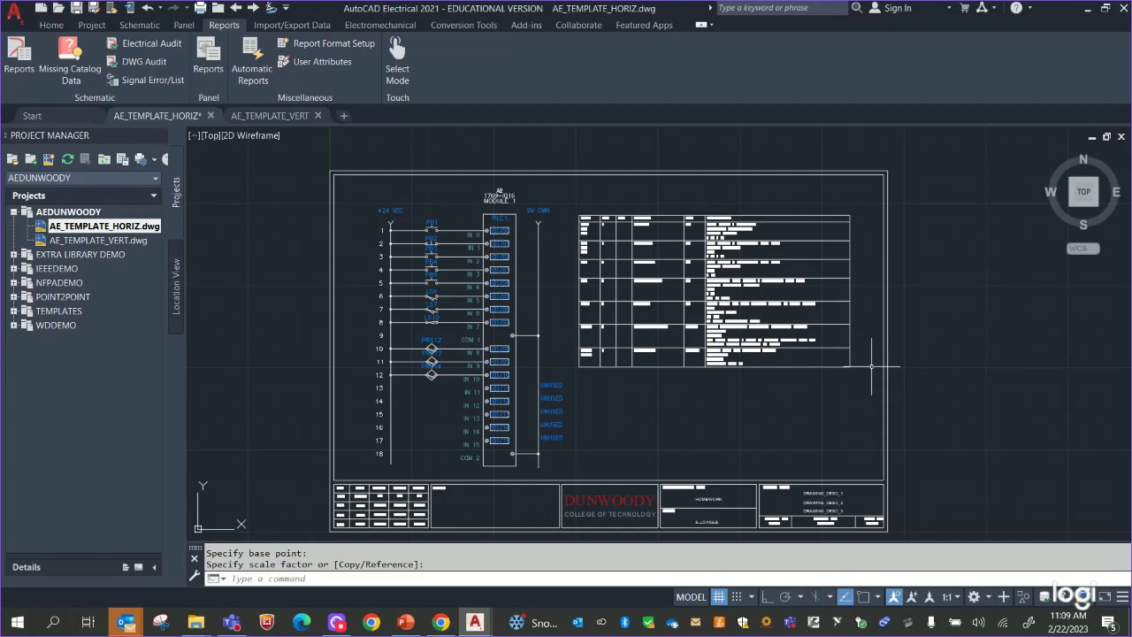
Switch to the PowerPoint lecture, review the slides from Catalog Numbers through Homework, and return to the AutoCAD Electrical drawing.
{"action": "left_click", "coordinate": [405, 621]}
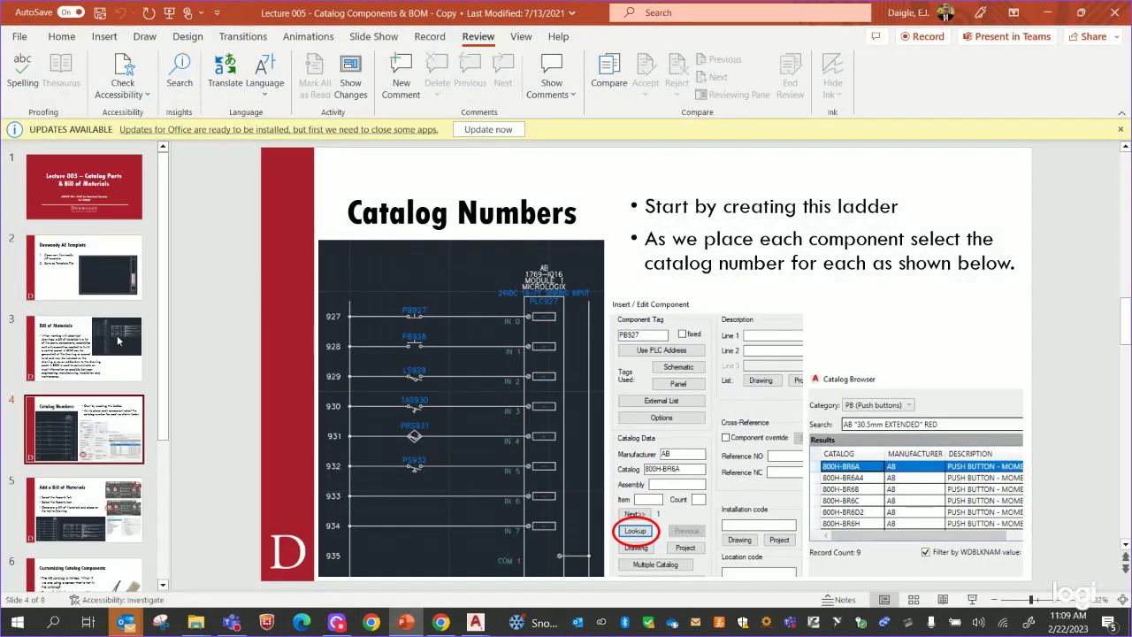
{"action": "key", "text": "Down"}
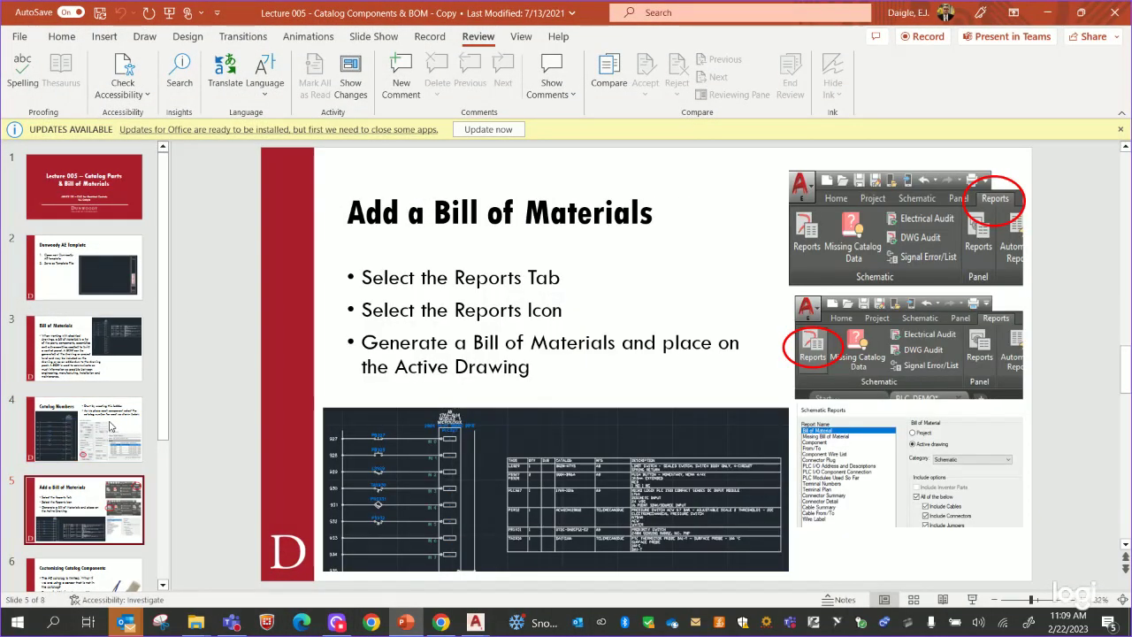
{"action": "key", "text": "Down"}
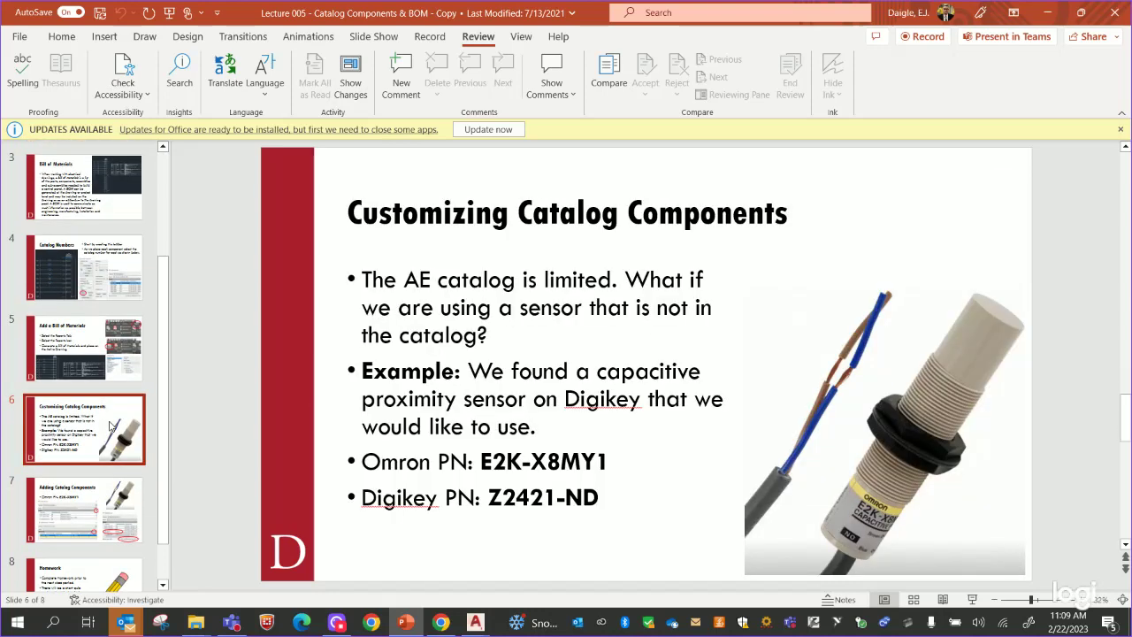
{"action": "key", "text": "Down"}
{"action": "key", "text": "Down"}
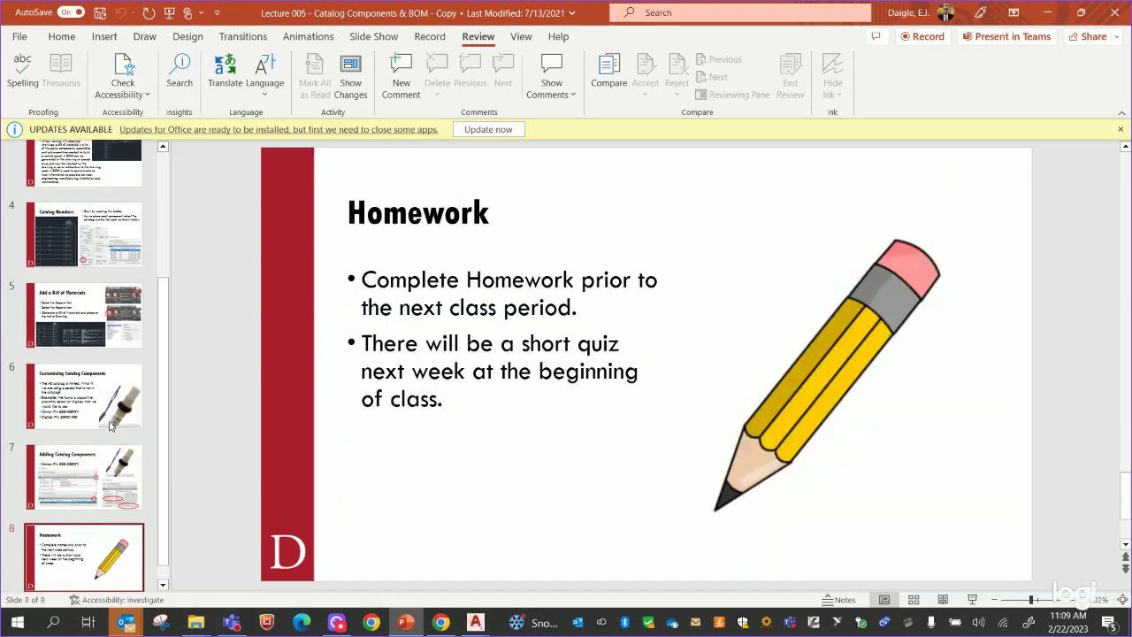
{"action": "key", "text": "Up"}
{"action": "key", "text": "Up"}
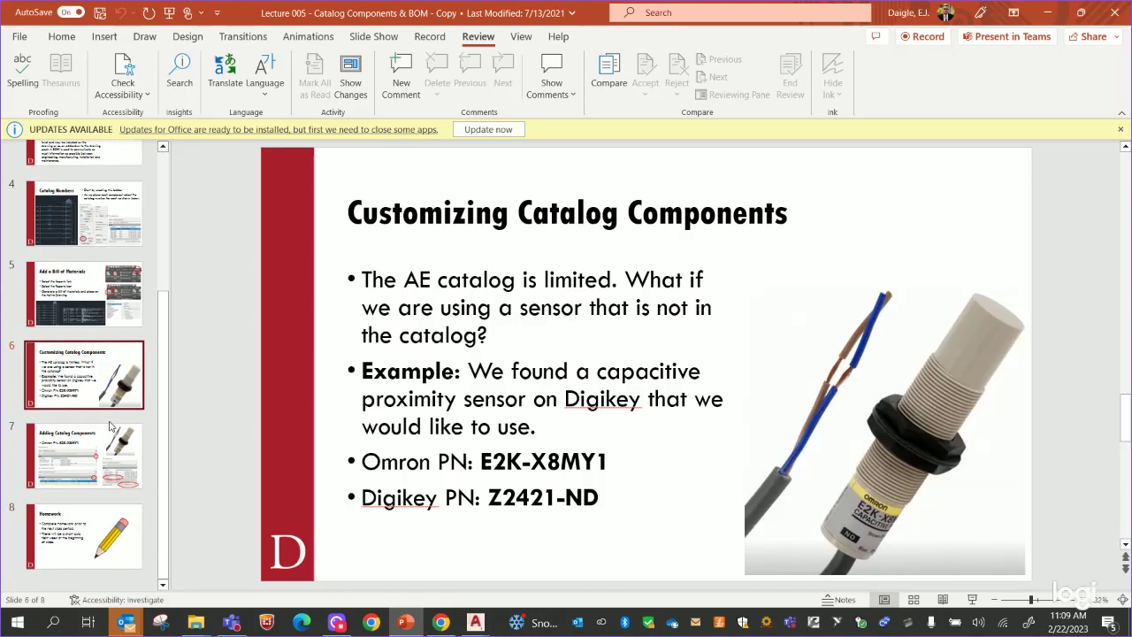
{"action": "key", "text": "Down"}
{"action": "key", "text": "Up"}
{"action": "key", "text": "Up"}
{"action": "key", "text": "Up"}
{"action": "key", "text": "Up"}
{"action": "key", "text": "Up"}
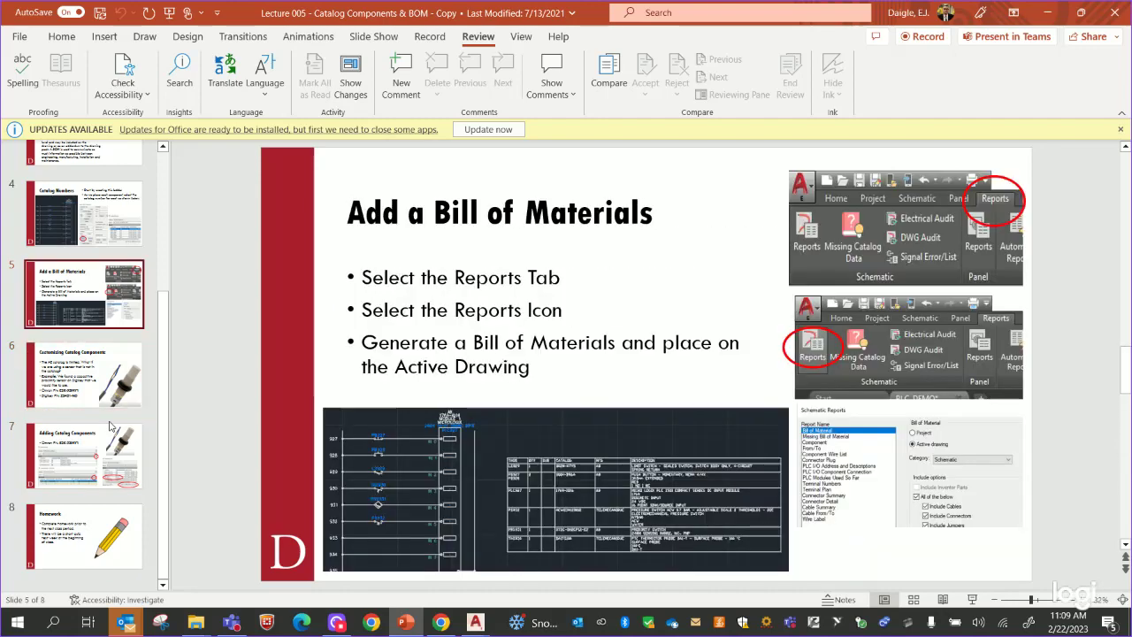
{"action": "key", "text": "Down"}
{"action": "key", "text": "Down"}
{"action": "key", "text": "Down"}
{"action": "key", "text": "Down"}
{"action": "key", "text": "Down"}
{"action": "key", "text": "Down"}
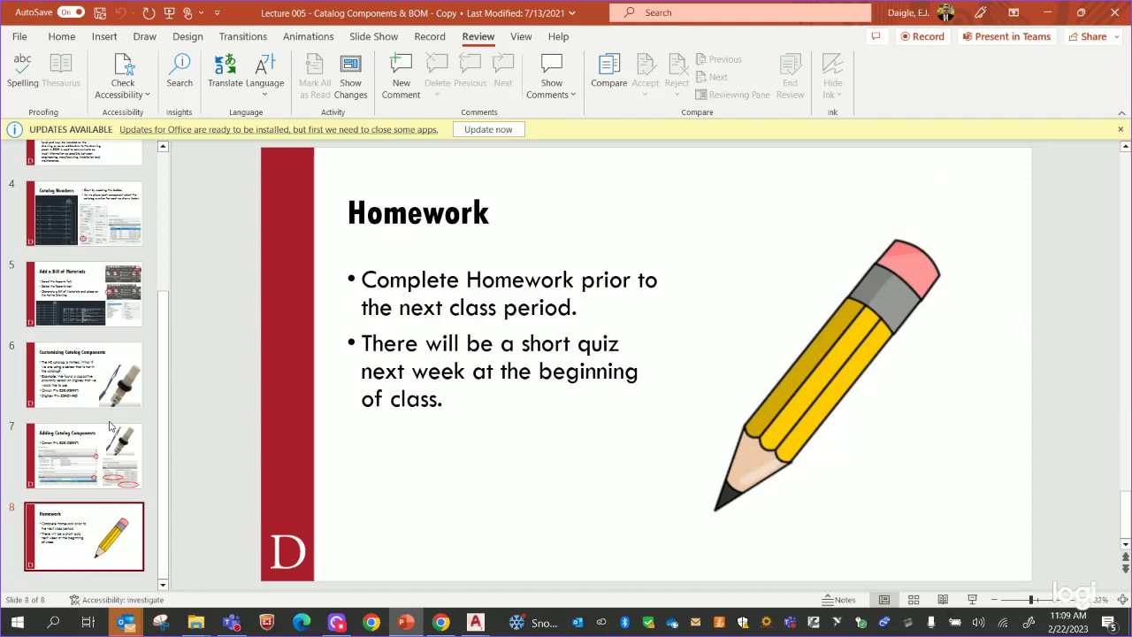
{"action": "left_click", "coordinate": [1047, 12]}
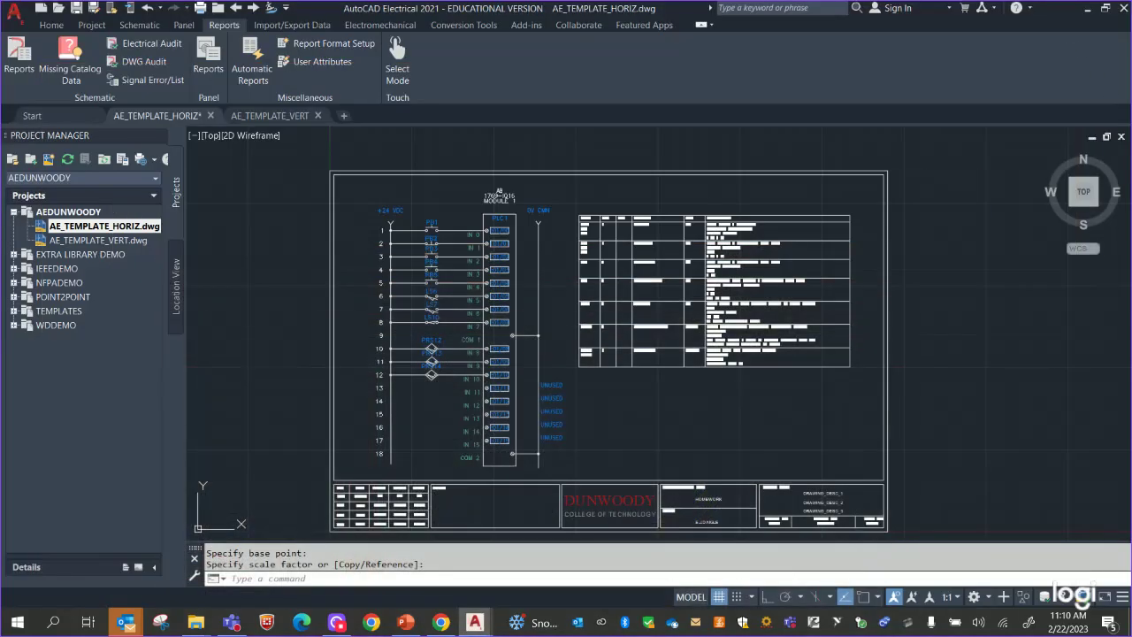
Examine the PLC1 input ladder beside the bill of material table, including the overall sheet layout.
{"action": "scroll", "coordinate": [639, 271], "scroll_direction": "up", "scroll_amount": 3}
{"action": "scroll", "coordinate": [847, 433], "scroll_direction": "down", "scroll_amount": 2}
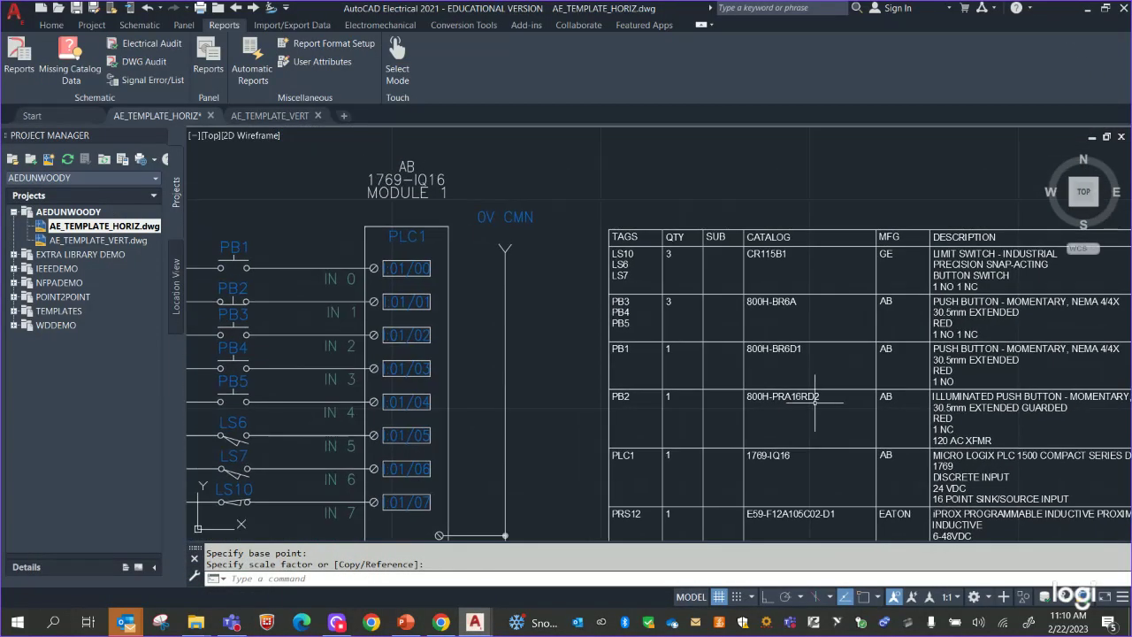
{"action": "scroll", "coordinate": [846, 434], "scroll_direction": "down", "scroll_amount": 4}
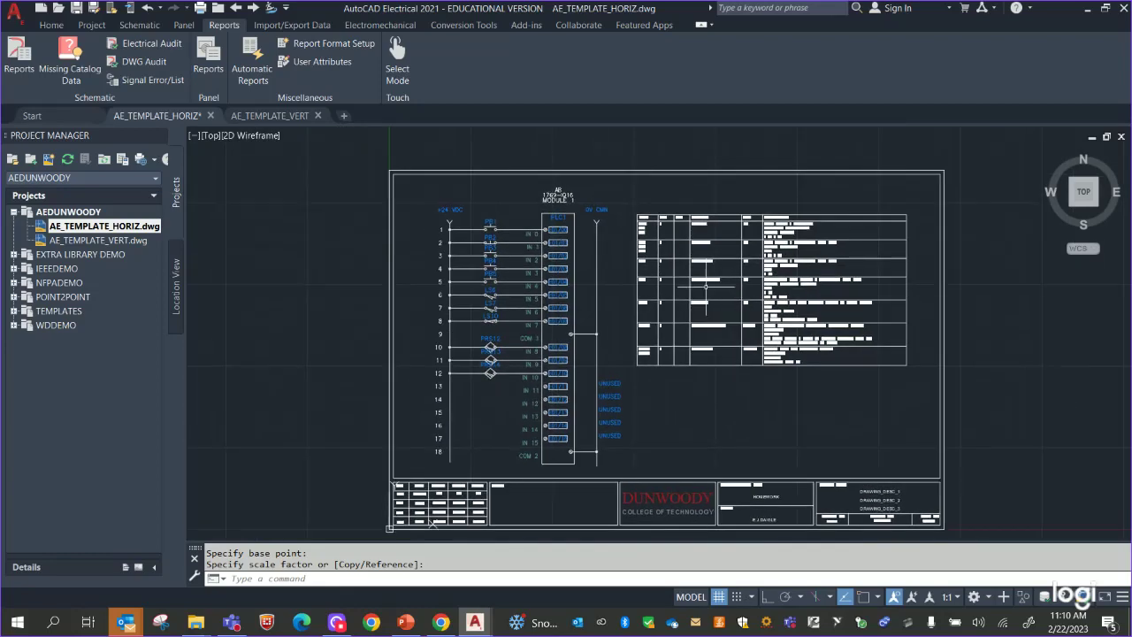
{"action": "scroll", "coordinate": [952, 356], "scroll_direction": "up", "scroll_amount": 1}
{"action": "scroll", "coordinate": [977, 358], "scroll_direction": "down", "scroll_amount": 1}
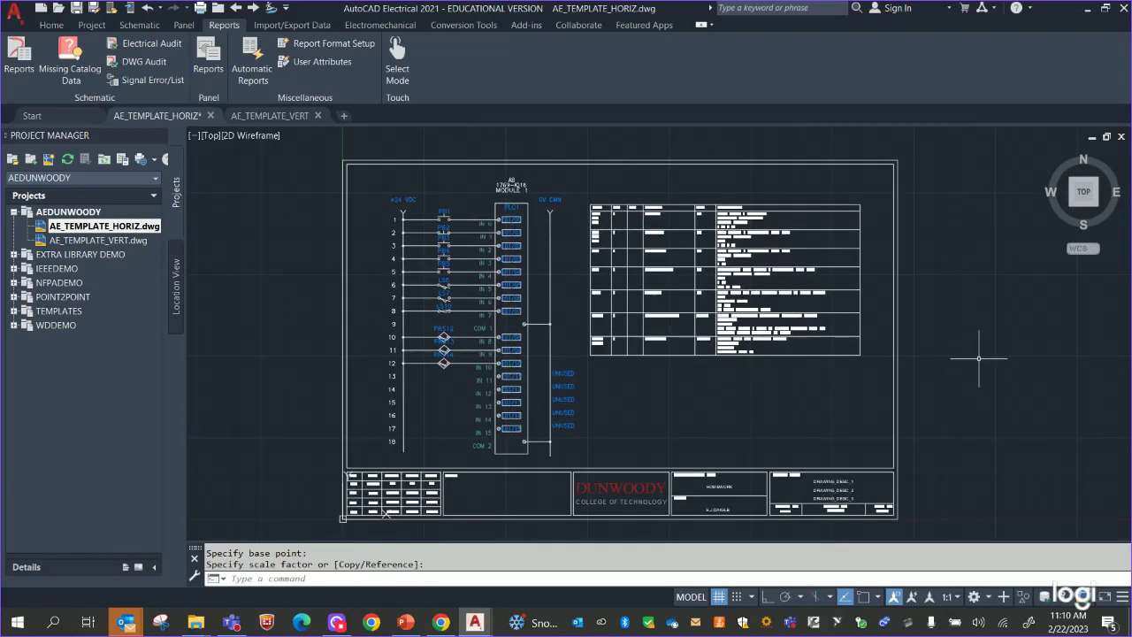